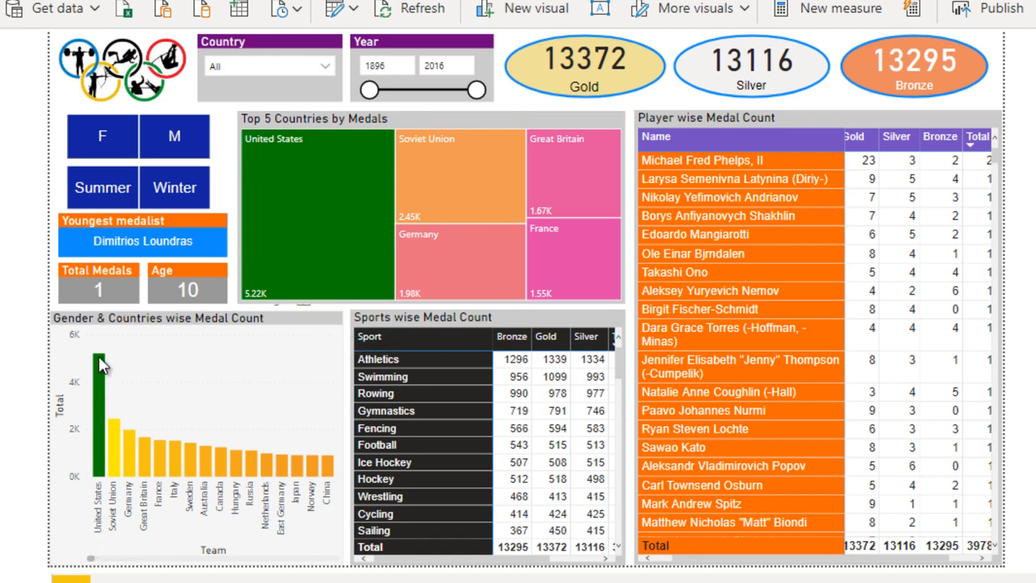
- Examine the medal totals by country across the full range of the Gender & Countries wise Medal Count chart
{"action": "mouse_move", "coordinate": [101, 365]}
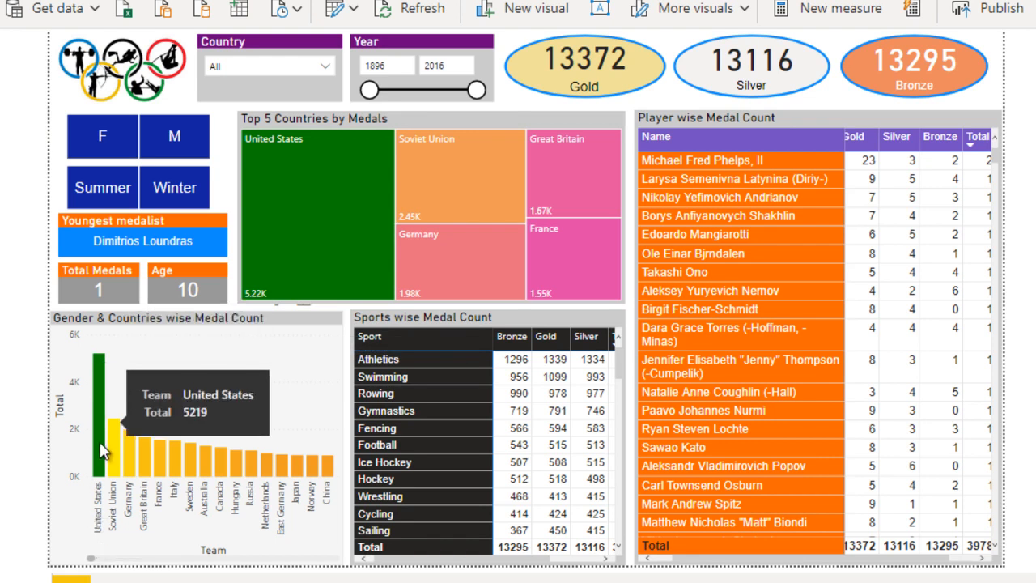
{"action": "left_click_drag", "start_coordinate": [92, 559], "coordinate": [341, 555]}
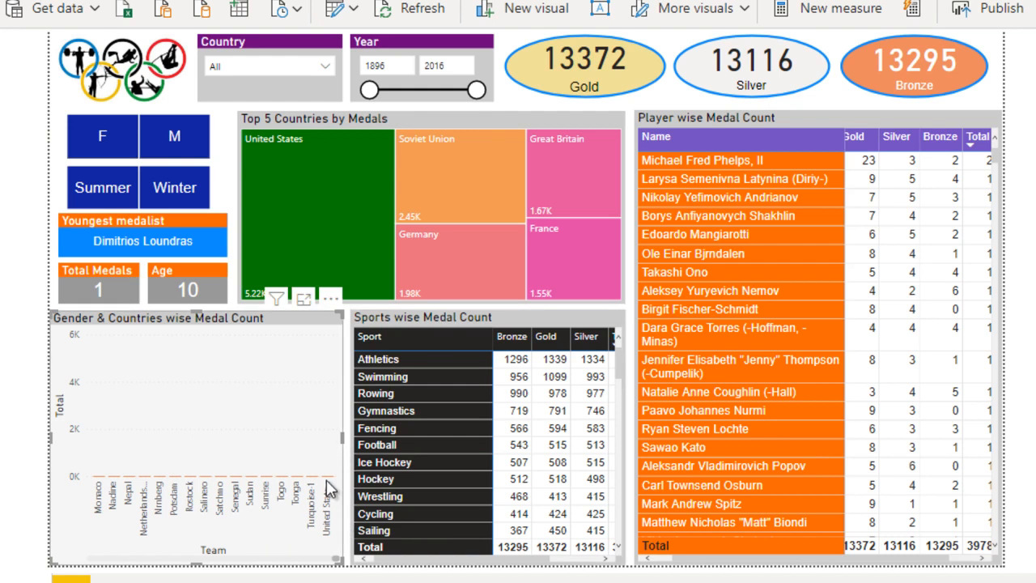
{"action": "left_click_drag", "start_coordinate": [328, 559], "coordinate": [87, 561]}
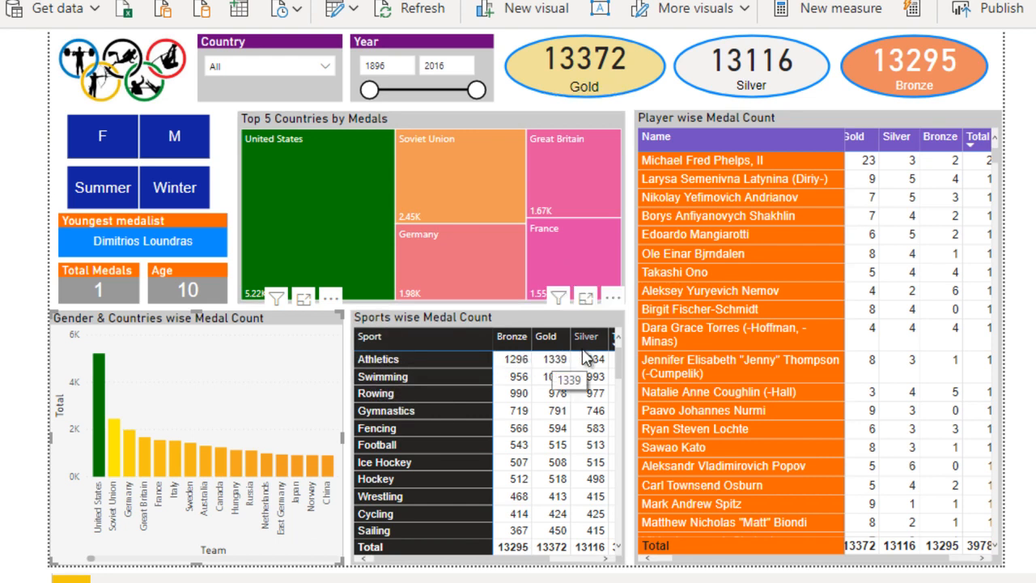
- Narrow the Sport column in Sports wise Medal Count and the Name column in Player wise Medal Count so all medal columns fit
{"action": "left_click_drag", "start_coordinate": [491, 558], "coordinate": [571, 559]}
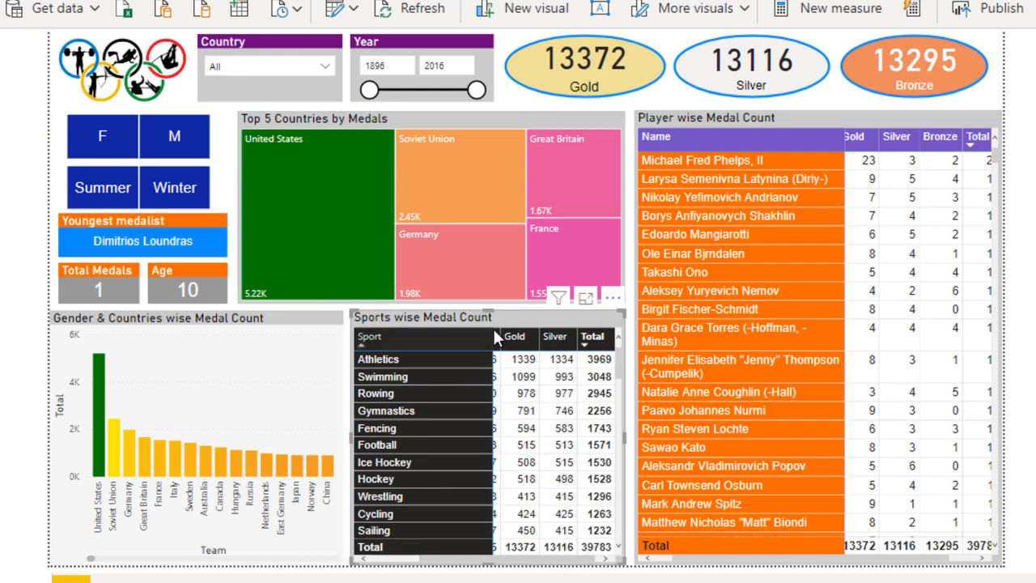
{"action": "left_click_drag", "start_coordinate": [490, 341], "coordinate": [457, 340]}
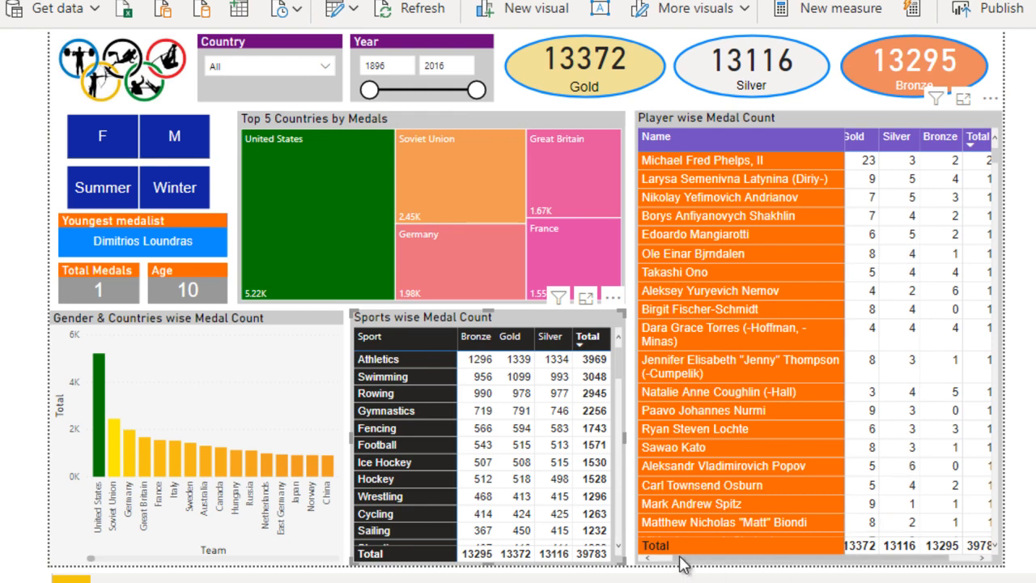
{"action": "left_click_drag", "start_coordinate": [843, 139], "coordinate": [829, 142]}
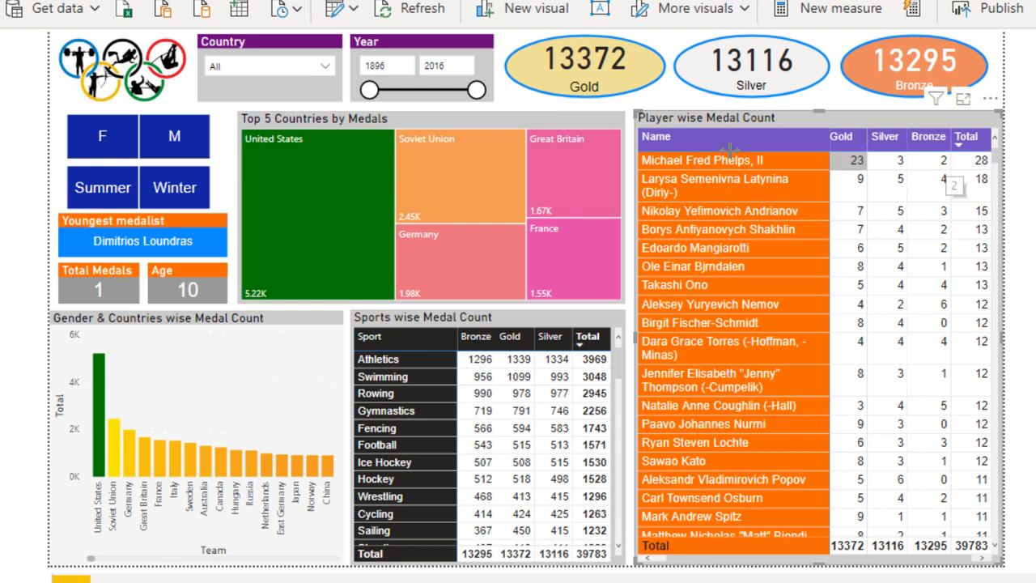
- Filter the dashboard's Year range to start and end at 2016
{"action": "left_click_drag", "start_coordinate": [369, 91], "coordinate": [476, 90]}
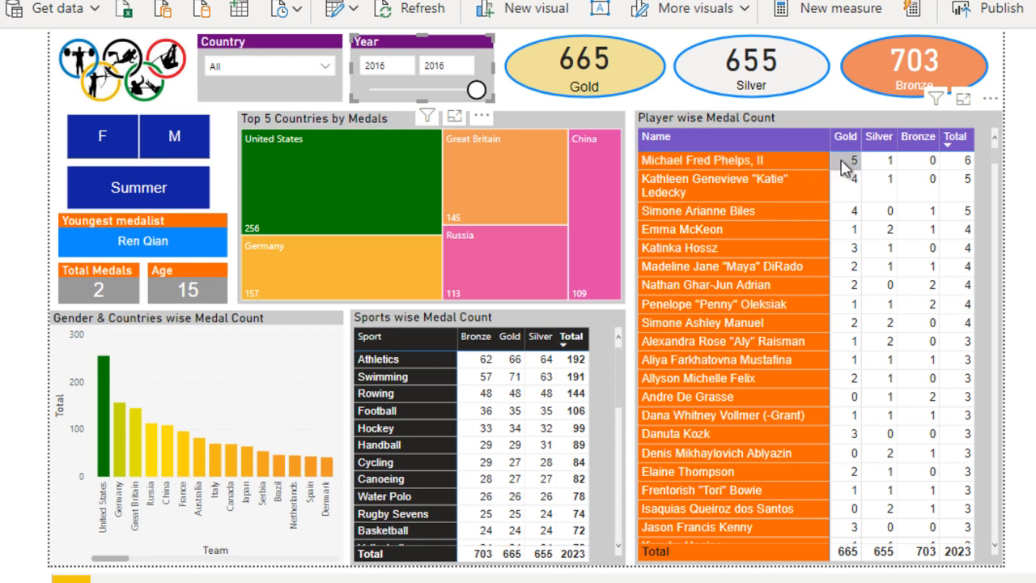
{"action": "left_click", "coordinate": [438, 67]}
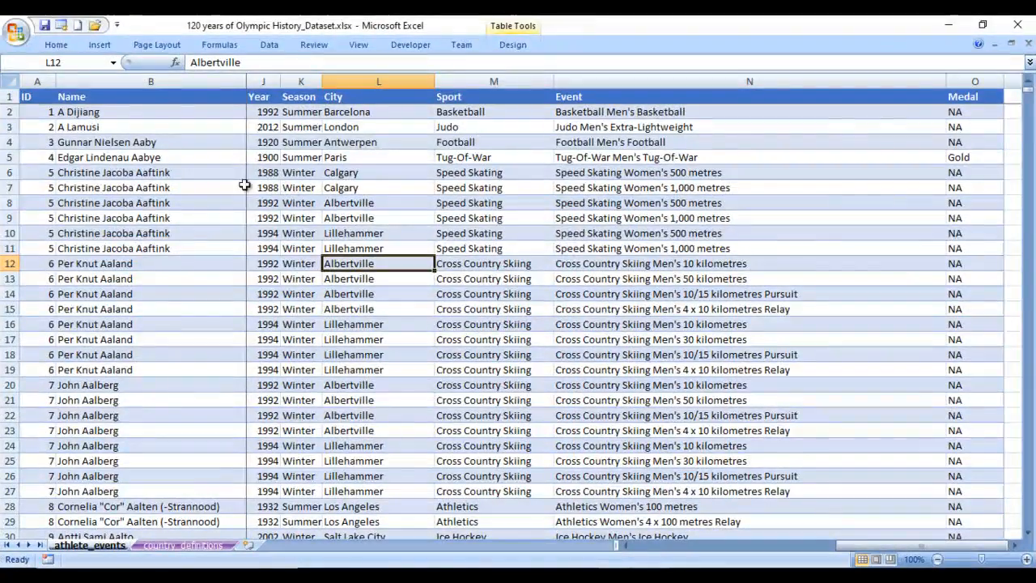
- Examine the ID, Name, Year, Season, City, Sport, Event and Medal columns of the athlete_events sheet in Excel
{"action": "left_click", "coordinate": [136, 175]}
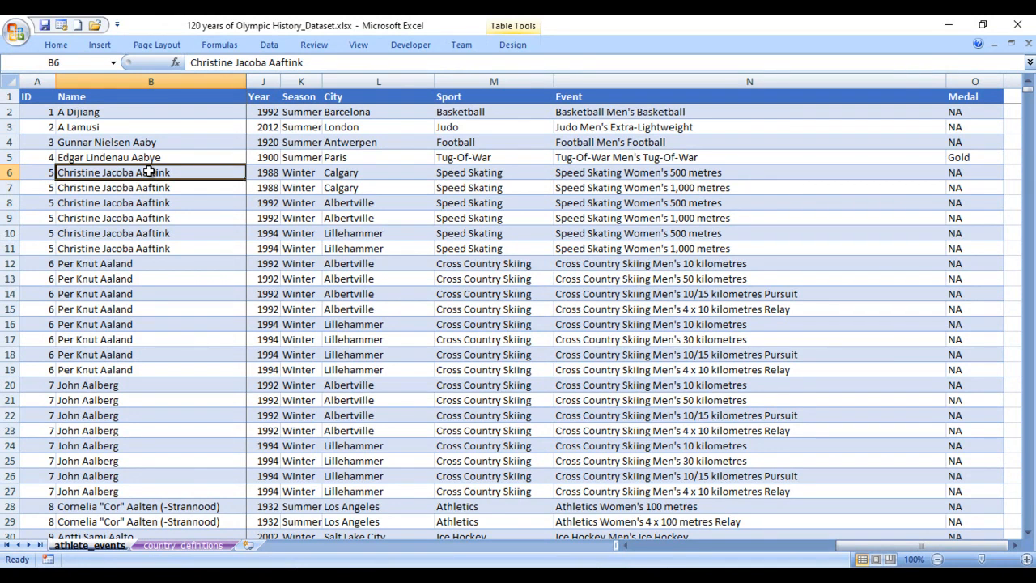
{"action": "left_click", "coordinate": [38, 98]}
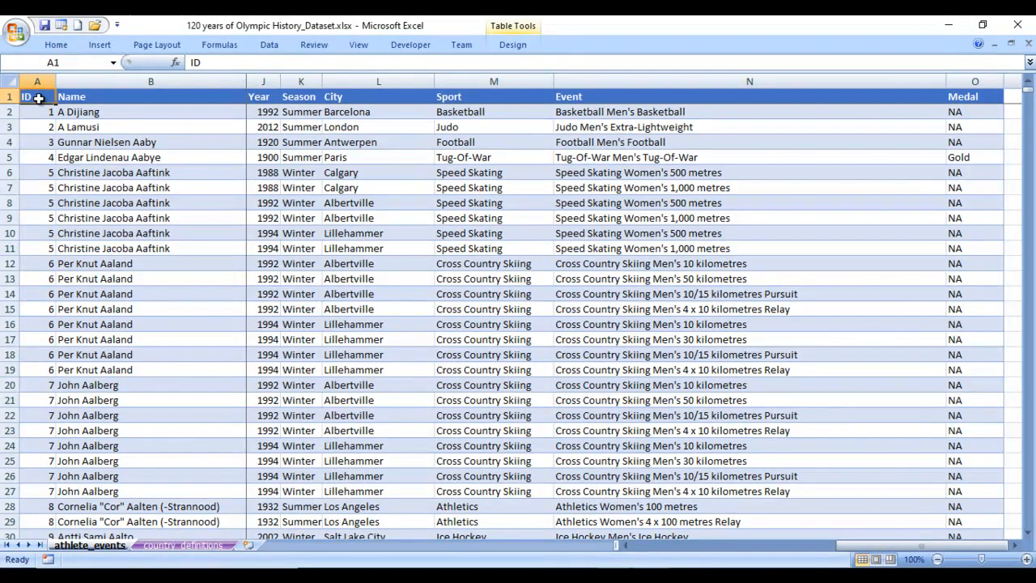
{"action": "left_click", "coordinate": [119, 98]}
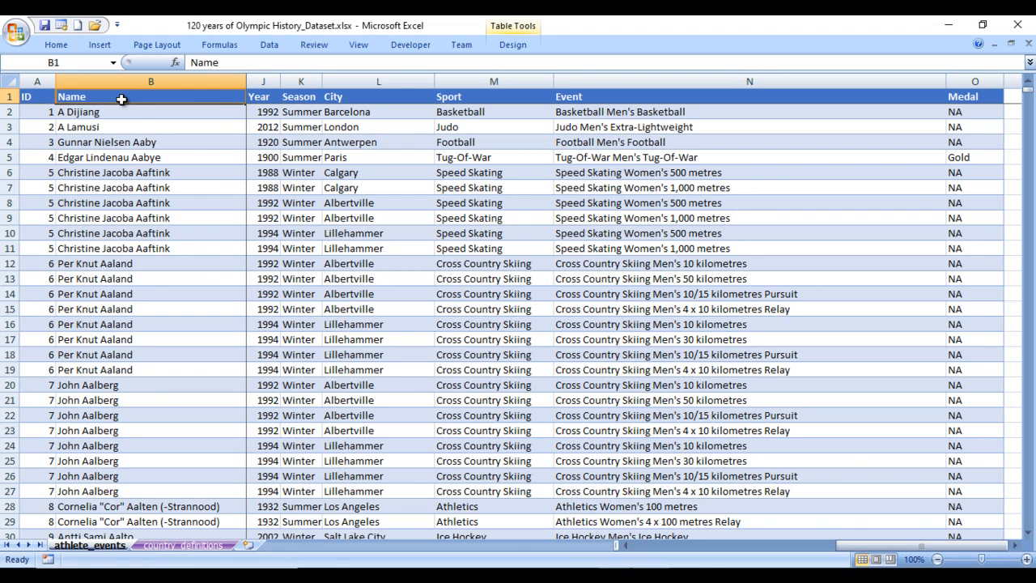
{"action": "left_click", "coordinate": [261, 96]}
{"action": "left_click", "coordinate": [310, 97]}
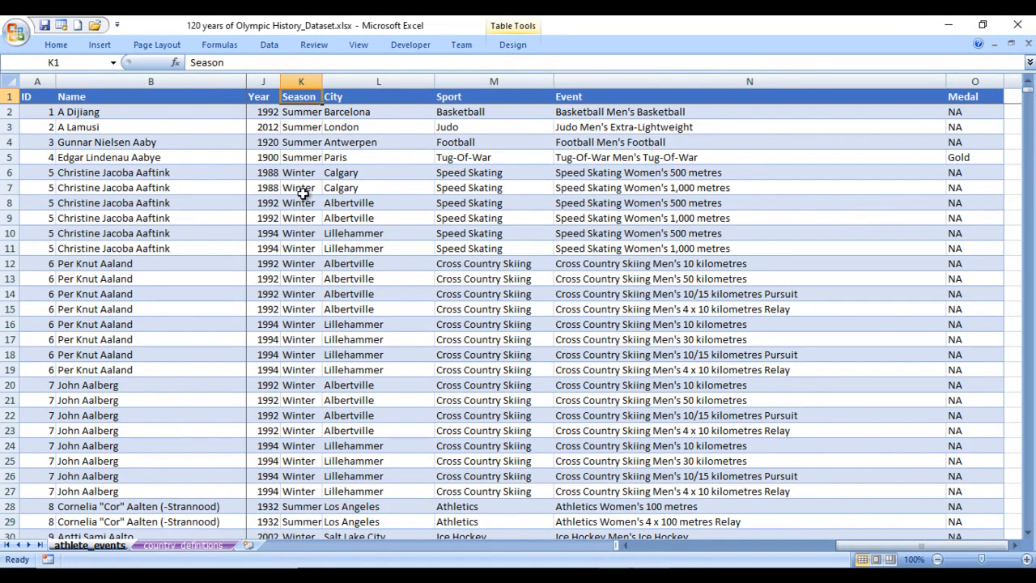
{"action": "left_click", "coordinate": [361, 100]}
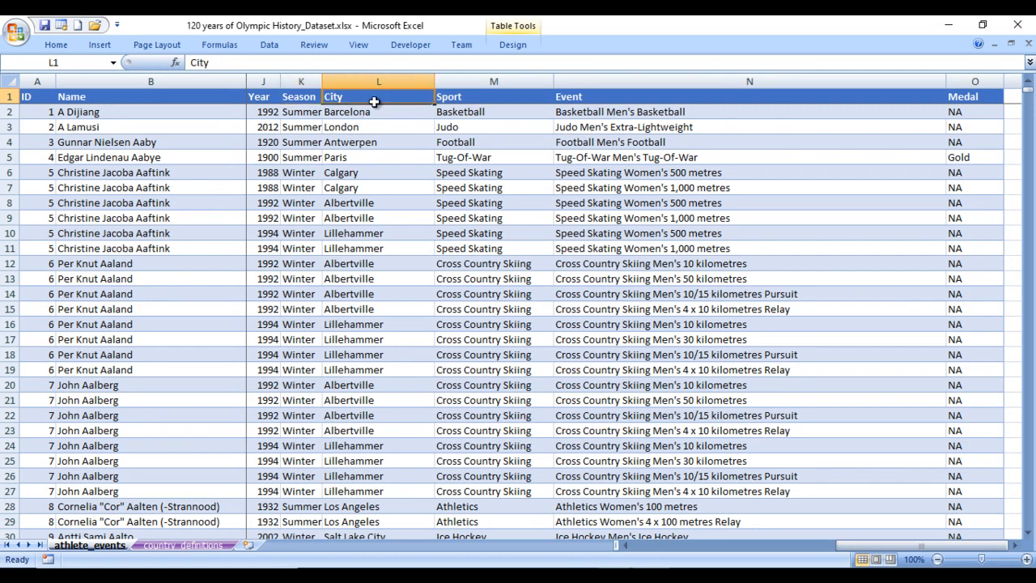
{"action": "left_click", "coordinate": [482, 97]}
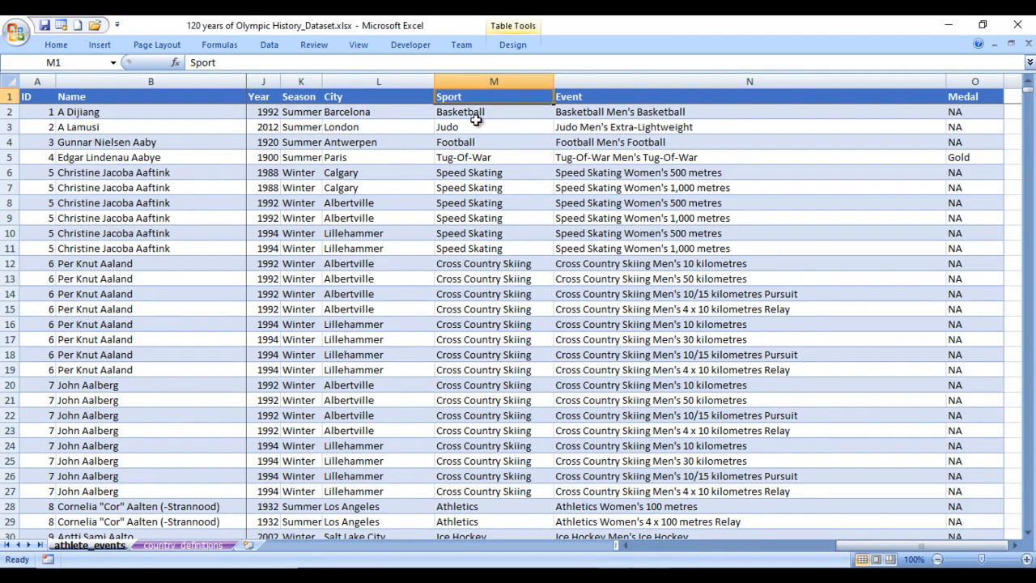
{"action": "left_click", "coordinate": [482, 114]}
{"action": "left_click", "coordinate": [481, 129]}
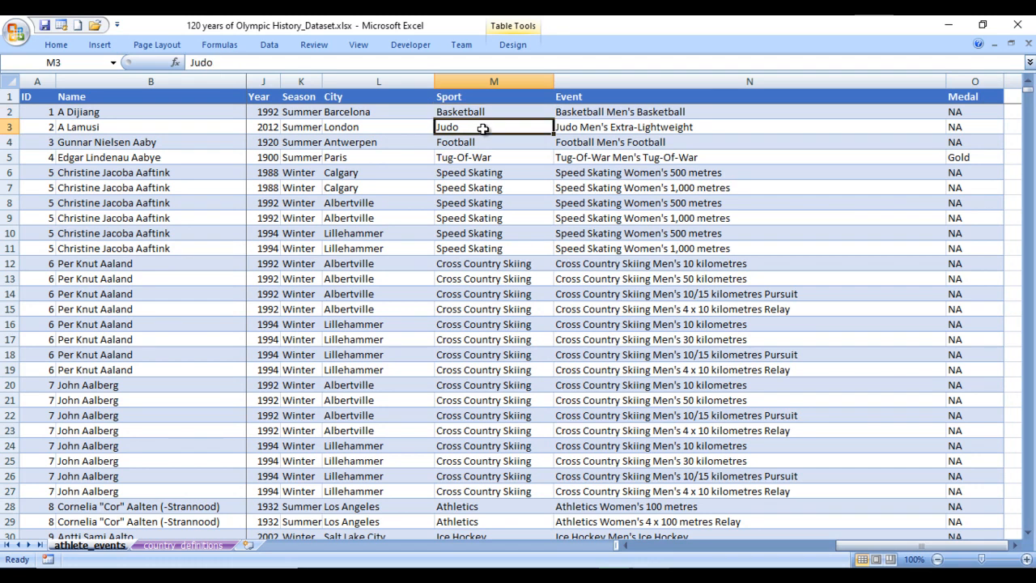
{"action": "left_click", "coordinate": [500, 140]}
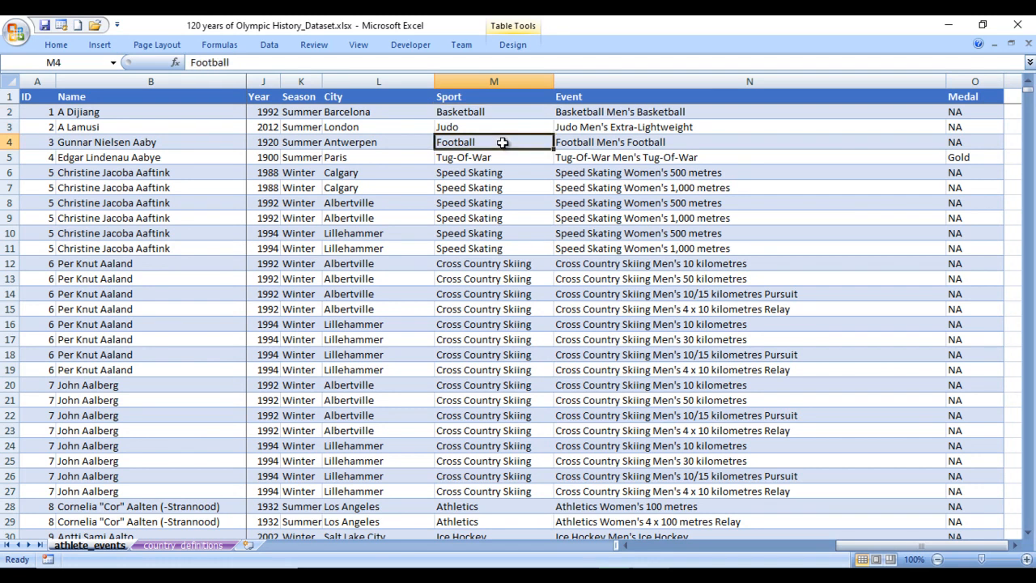
{"action": "left_click", "coordinate": [629, 103]}
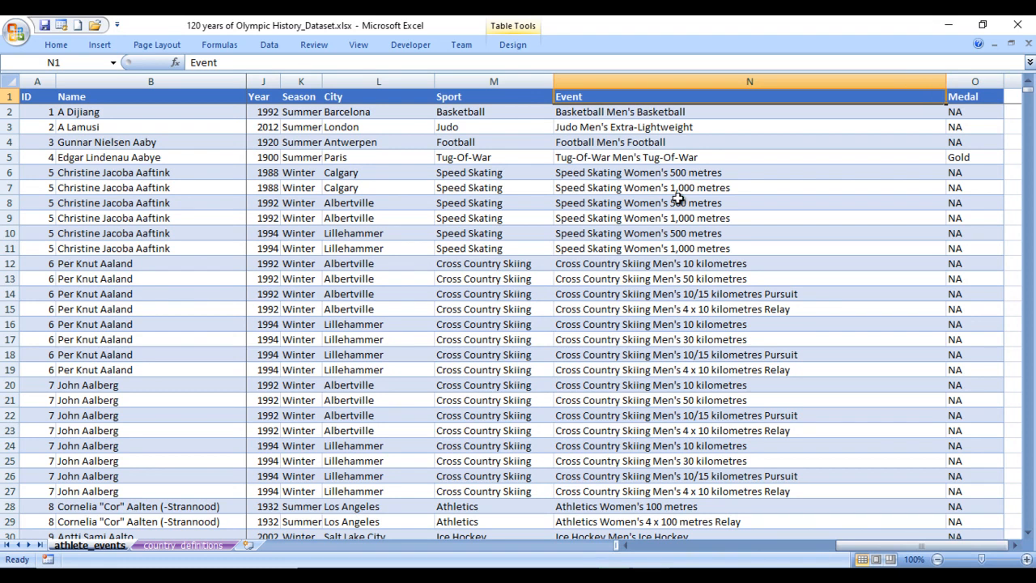
{"action": "key", "text": "Right"}
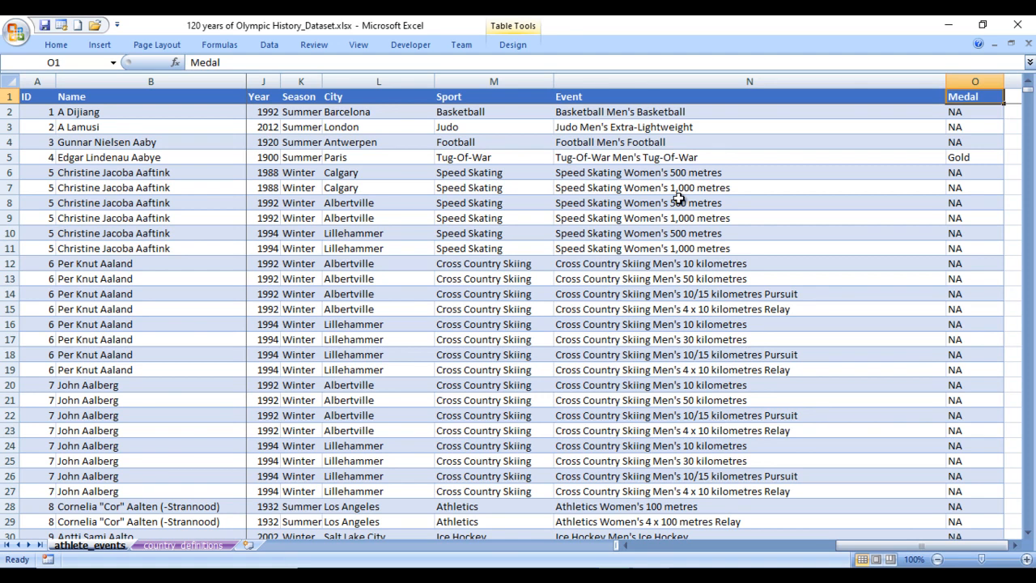
- Examine the NOC, Team, Weight, Height, Age and Sex columns of the athlete_events sheet, working back to ID
{"action": "key", "text": "Left"}
{"action": "key", "text": "Left"}
{"action": "key", "text": "Left"}
{"action": "key", "text": "Left"}
{"action": "key", "text": "Left"}
{"action": "key", "text": "Left"}
{"action": "key", "text": "Left"}
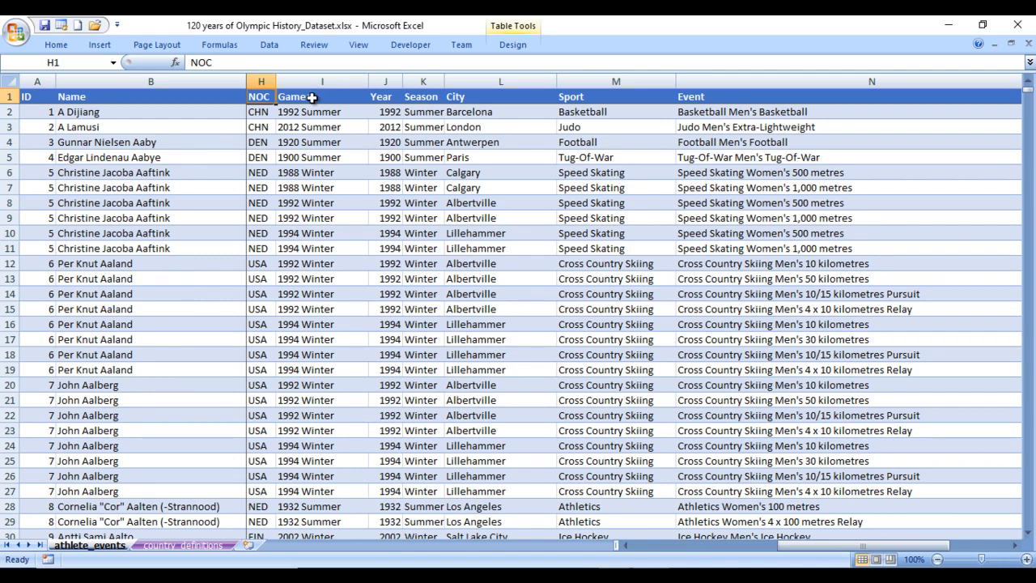
{"action": "key", "text": "Left"}
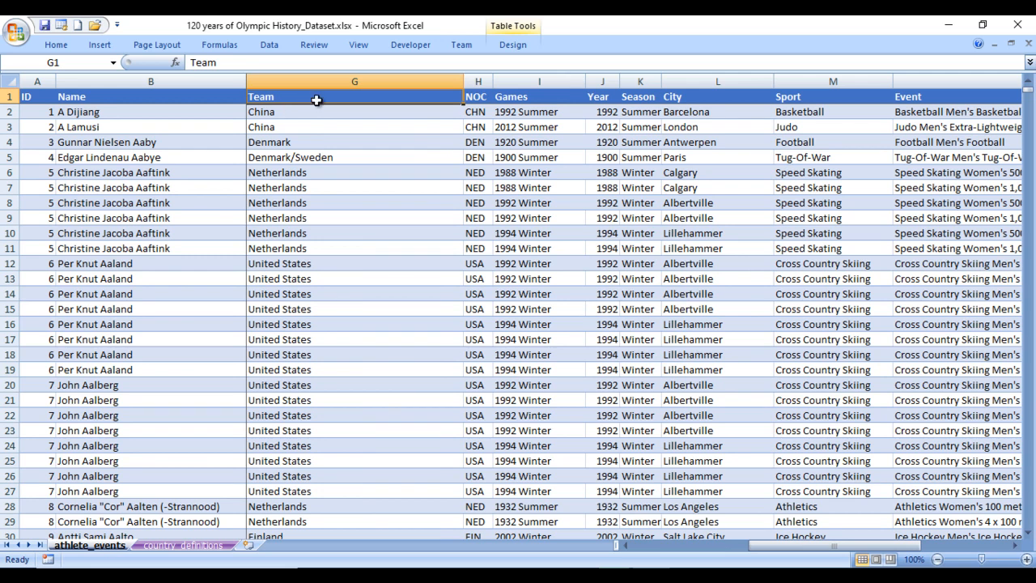
{"action": "left_click", "coordinate": [340, 263]}
{"action": "key", "text": "ctrl+Up"}
{"action": "key", "text": "Left"}
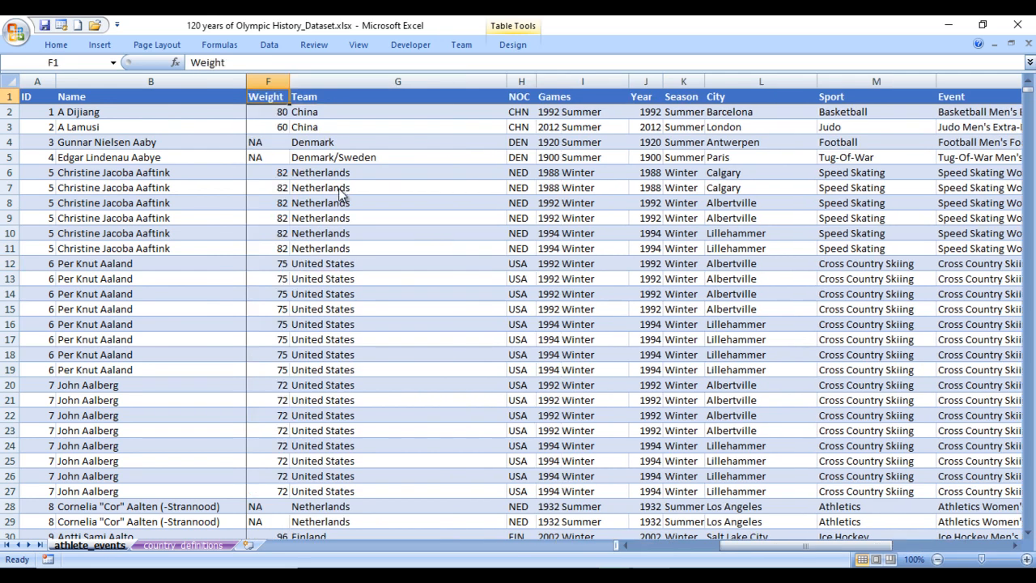
{"action": "key", "text": "Left"}
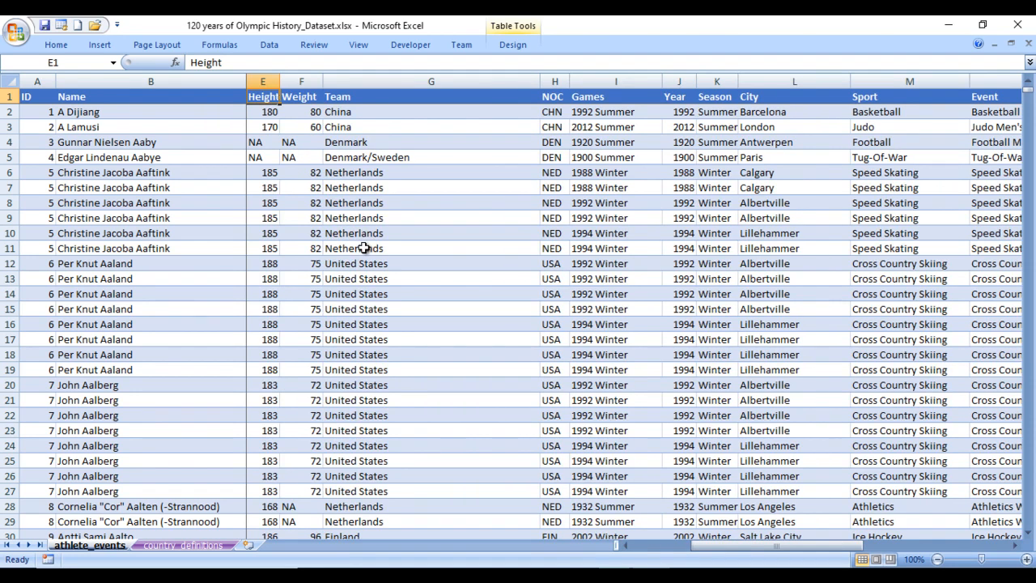
{"action": "key", "text": "Left"}
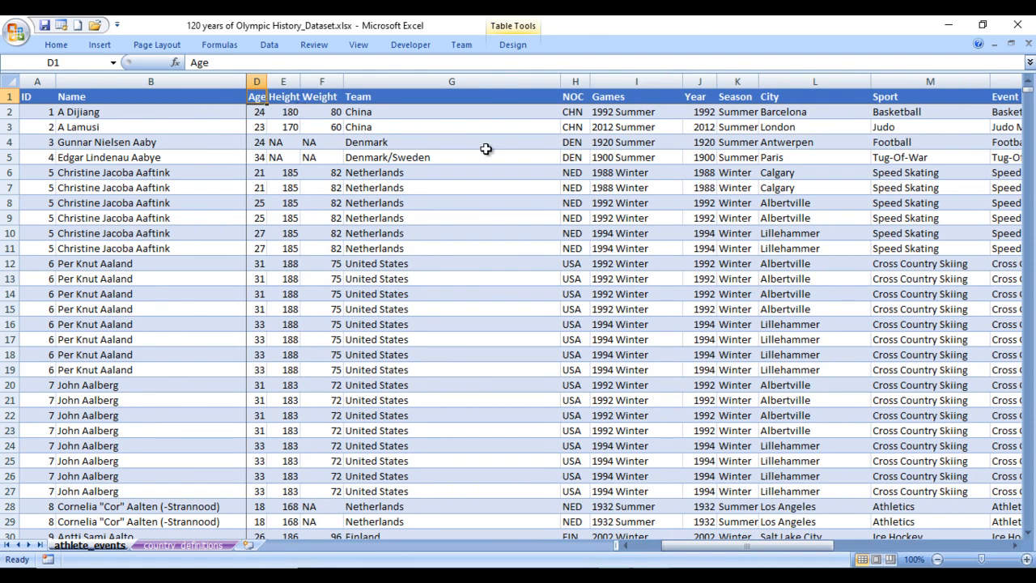
{"action": "left_click", "coordinate": [703, 113]}
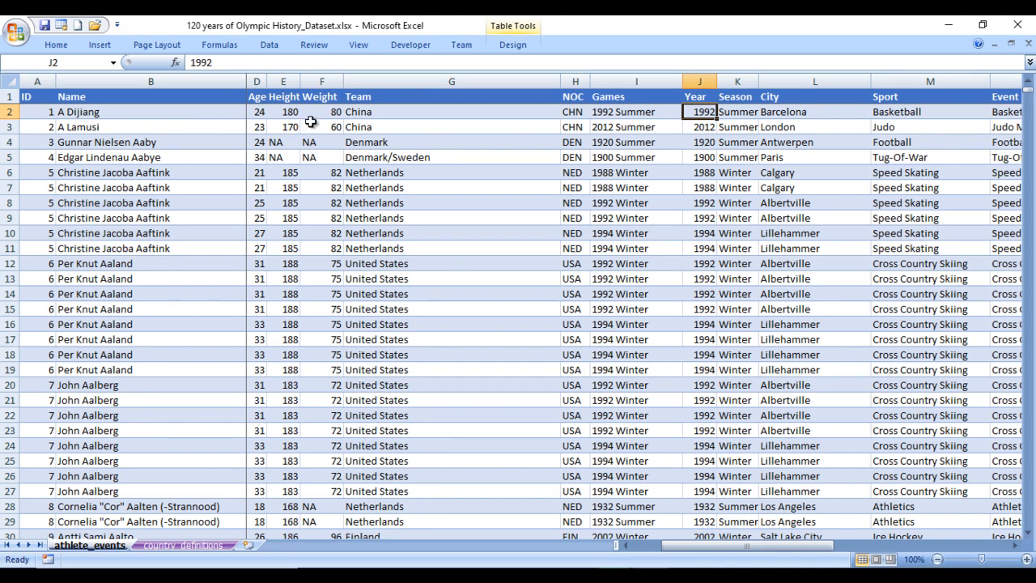
{"action": "left_click", "coordinate": [263, 113]}
{"action": "key", "text": "Left"}
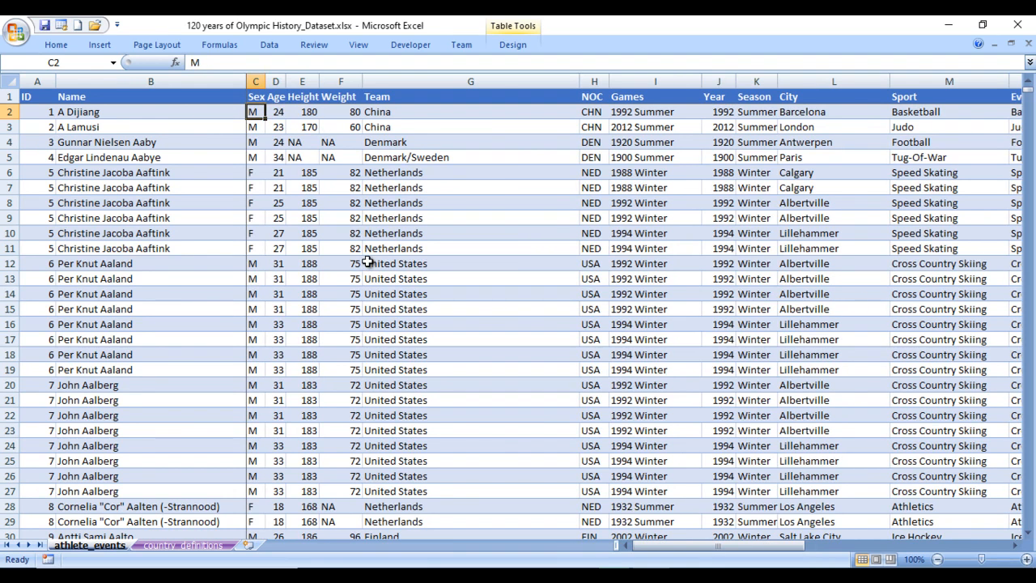
{"action": "key", "text": "Left"}
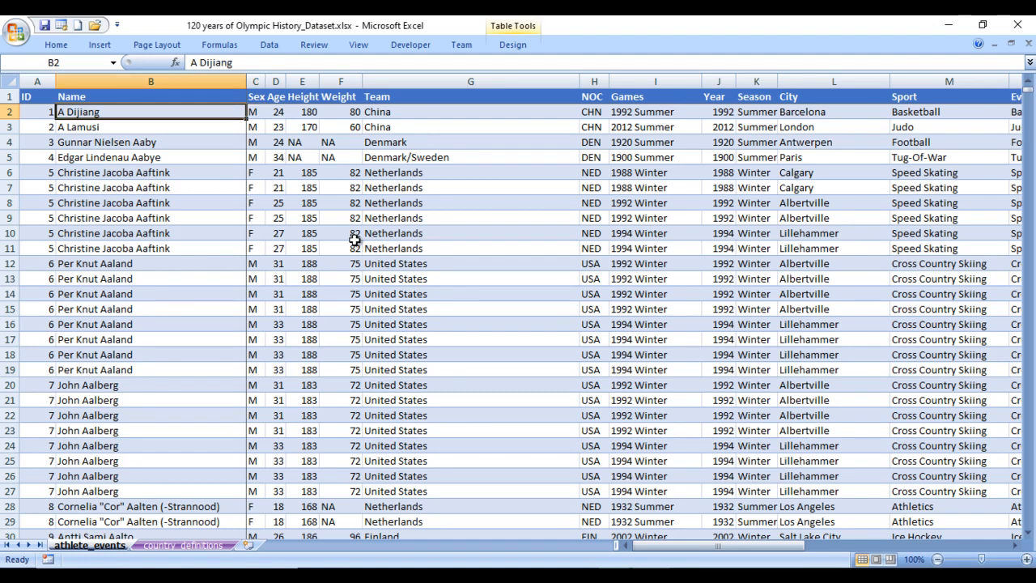
{"action": "key", "text": "Left"}
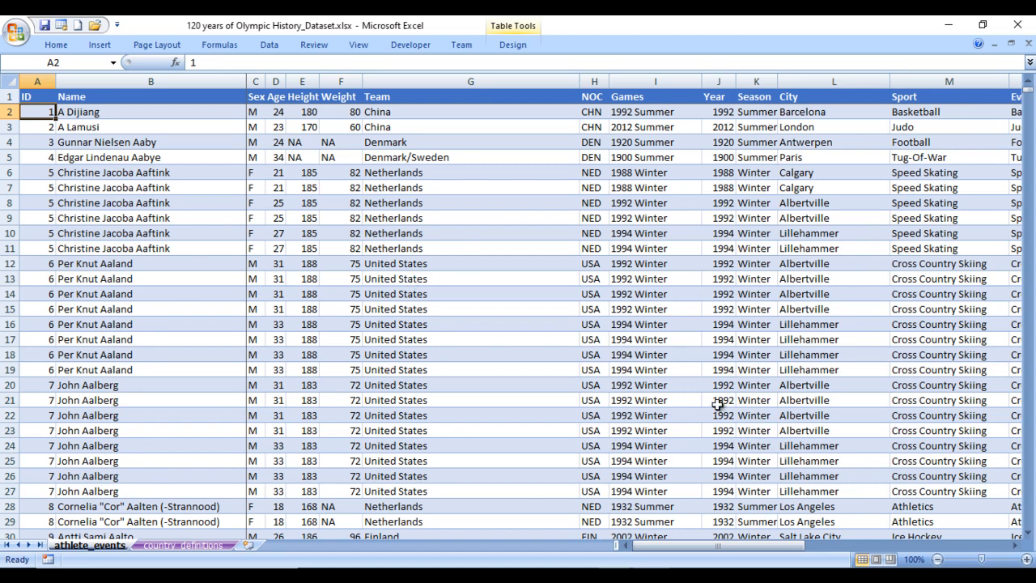
- Switch from Excel to the blank Olympic- Training Dashboard report in Power BI Desktop
{"action": "left_click", "coordinate": [688, 575]}
{"action": "left_click", "coordinate": [769, 518]}
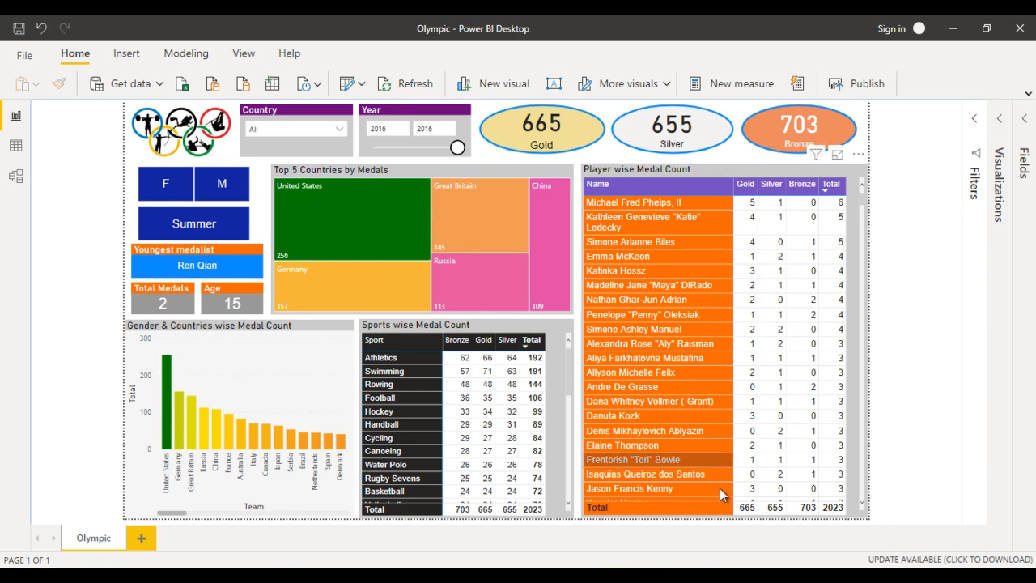
{"action": "mouse_move", "coordinate": [688, 579]}
{"action": "left_click", "coordinate": [631, 505]}
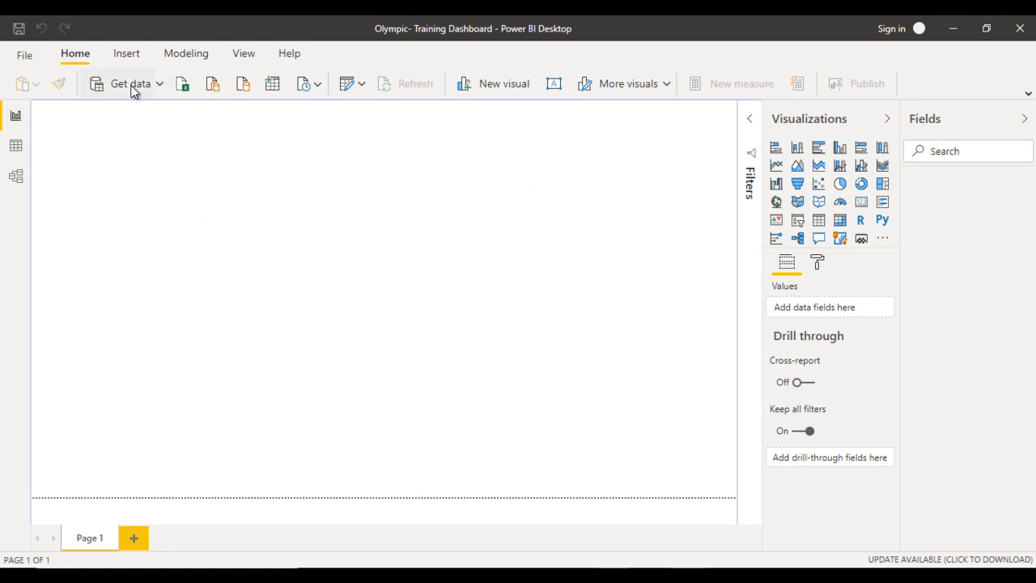
- Load the Athlete_Events table from the Excel workbook 120 years of Olympic History_Dataset.xlsx into the report
{"action": "left_click", "coordinate": [184, 86]}
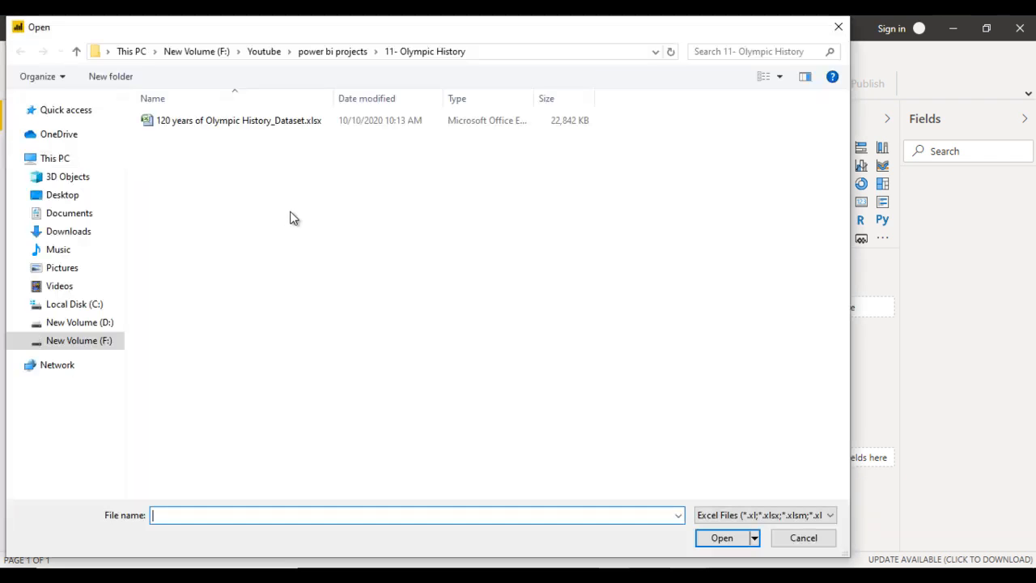
{"action": "left_click", "coordinate": [251, 126]}
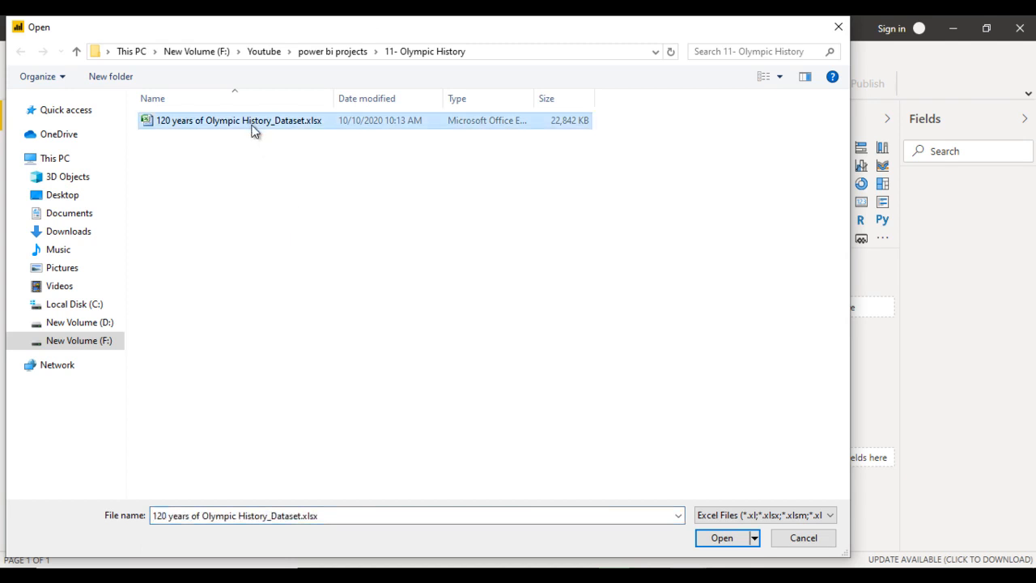
{"action": "left_click", "coordinate": [724, 540]}
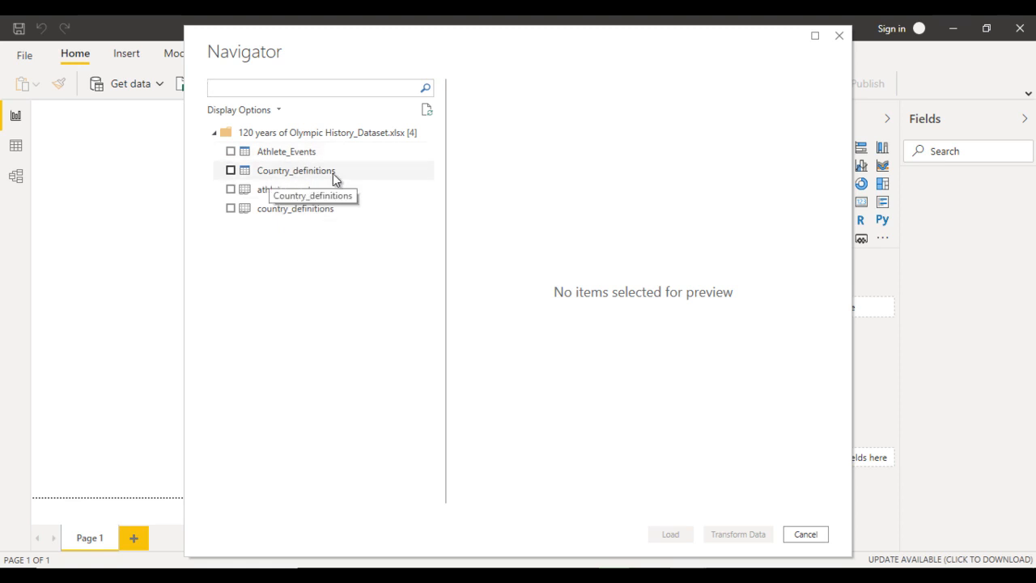
{"action": "left_click", "coordinate": [232, 155]}
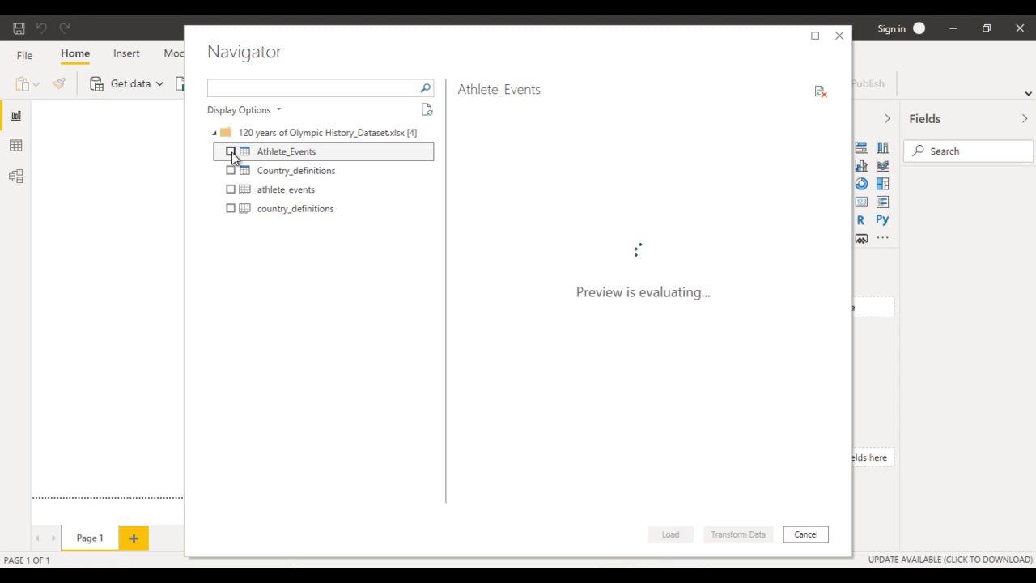
{"action": "left_click", "coordinate": [677, 539]}
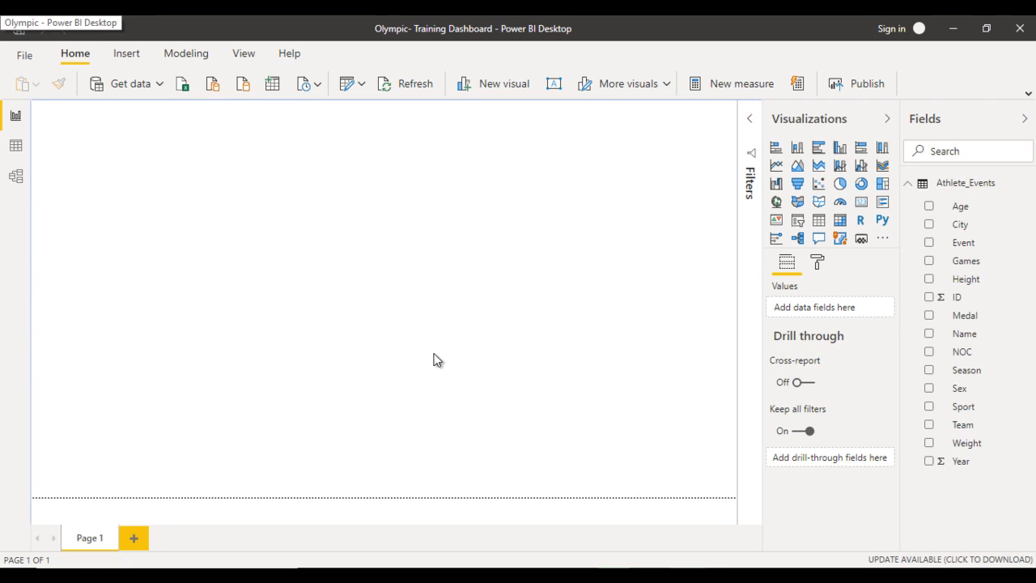
- Switch to the completed Olympic report to view its dashboard as a reference
{"action": "left_click", "coordinate": [750, 523]}
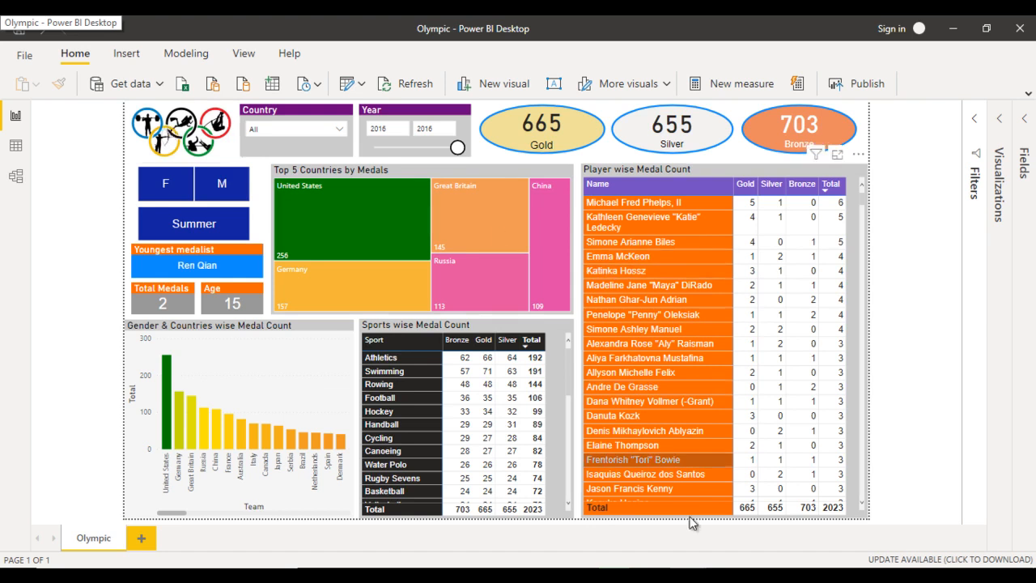
- Switch to the Olympic- Training Dashboard report, insert the Capture.JPG rings image and shrink it into the page's upper-left corner
{"action": "left_click", "coordinate": [676, 557]}
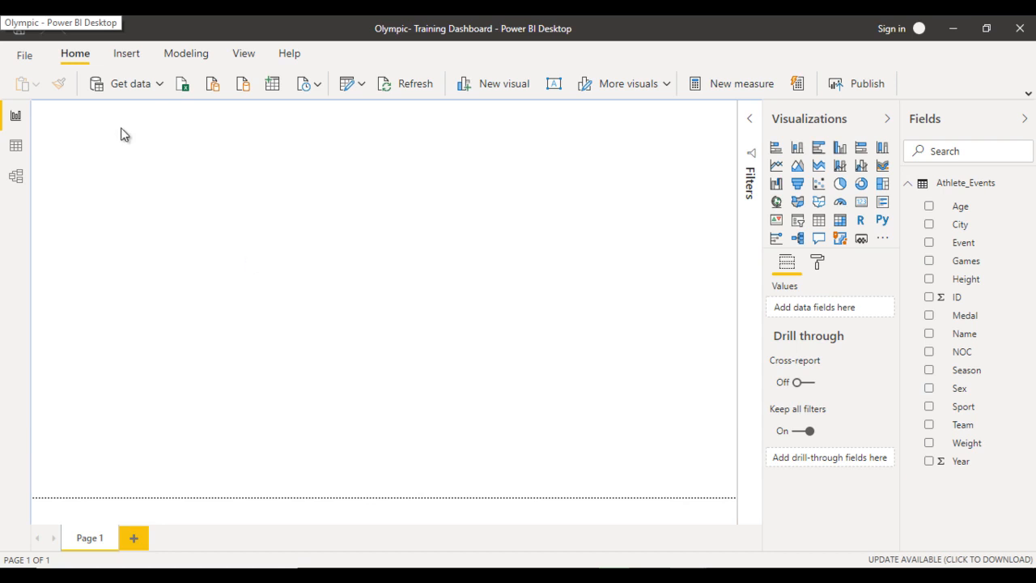
{"action": "left_click", "coordinate": [123, 56]}
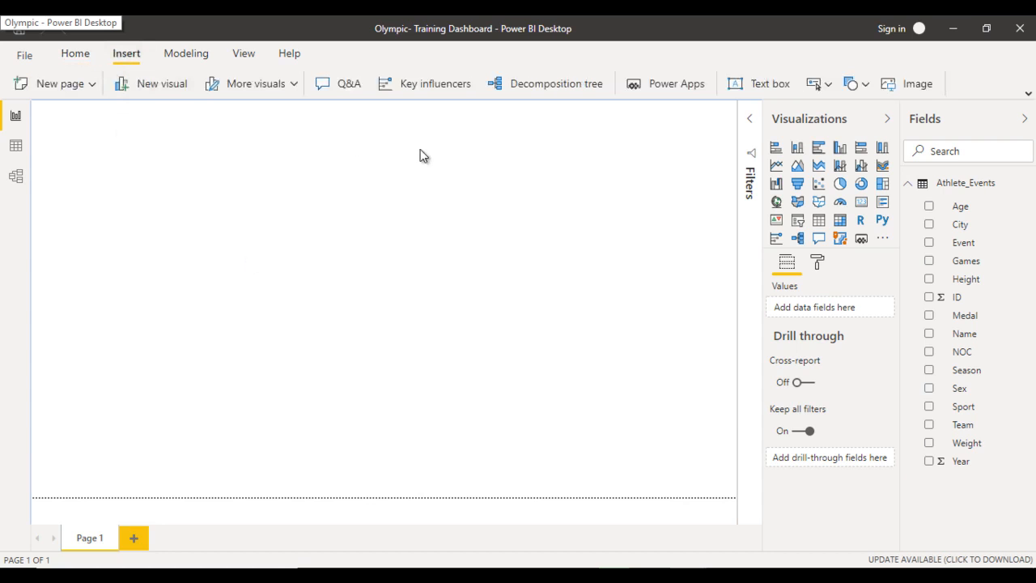
{"action": "left_click", "coordinate": [928, 84]}
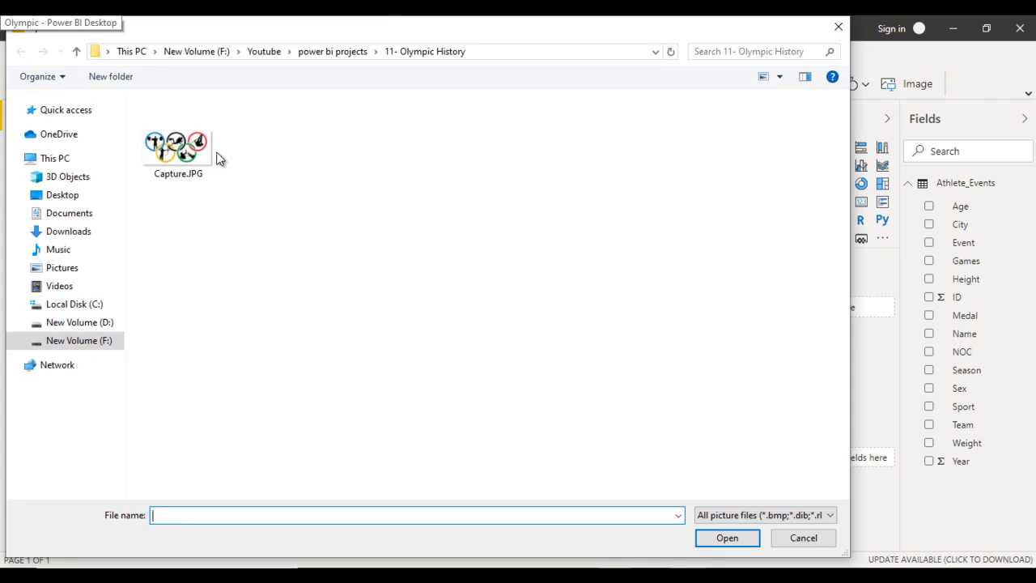
{"action": "left_click", "coordinate": [180, 146]}
{"action": "left_click", "coordinate": [728, 537]}
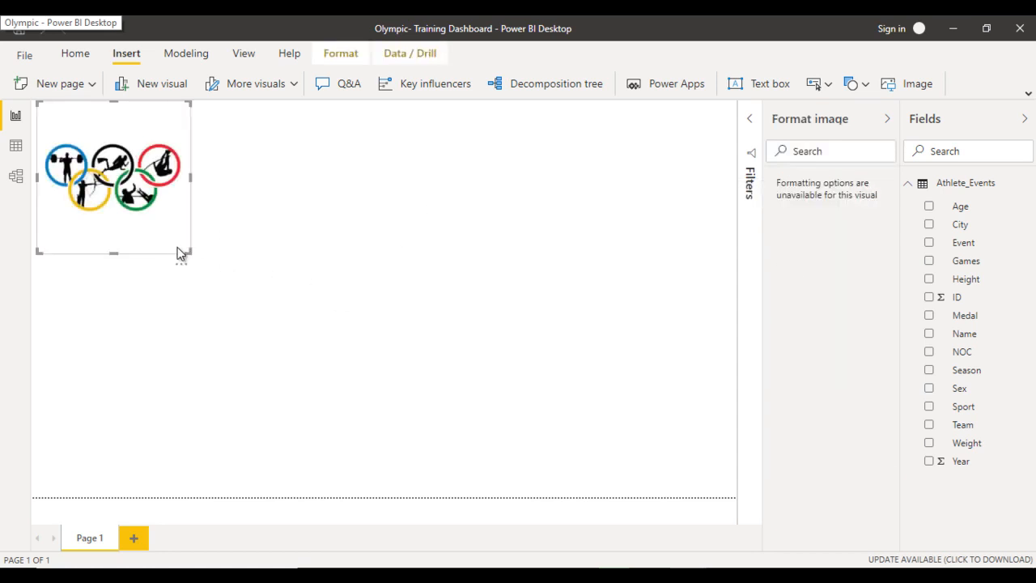
{"action": "left_click_drag", "start_coordinate": [188, 250], "coordinate": [107, 160]}
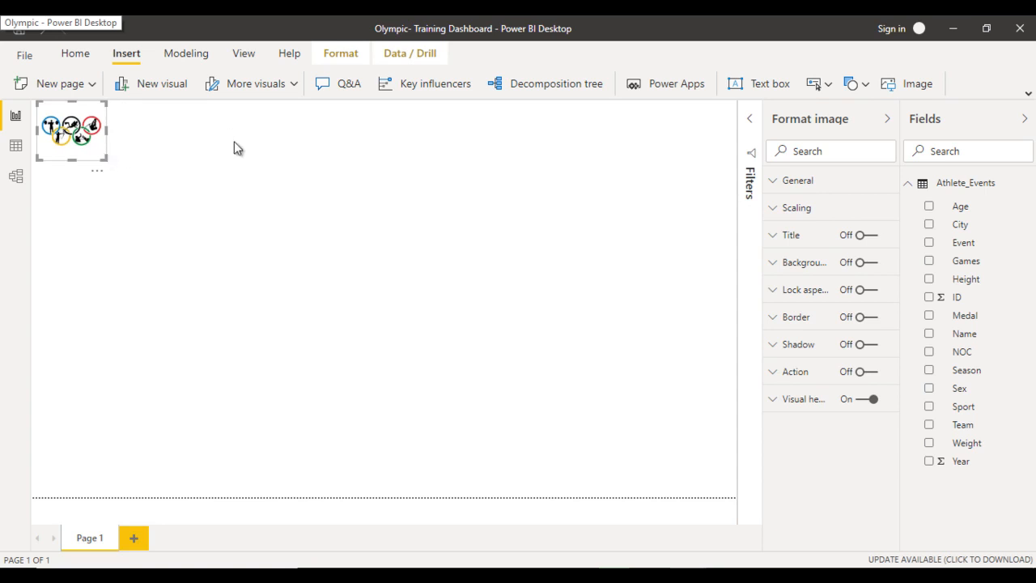
{"action": "left_click", "coordinate": [255, 269]}
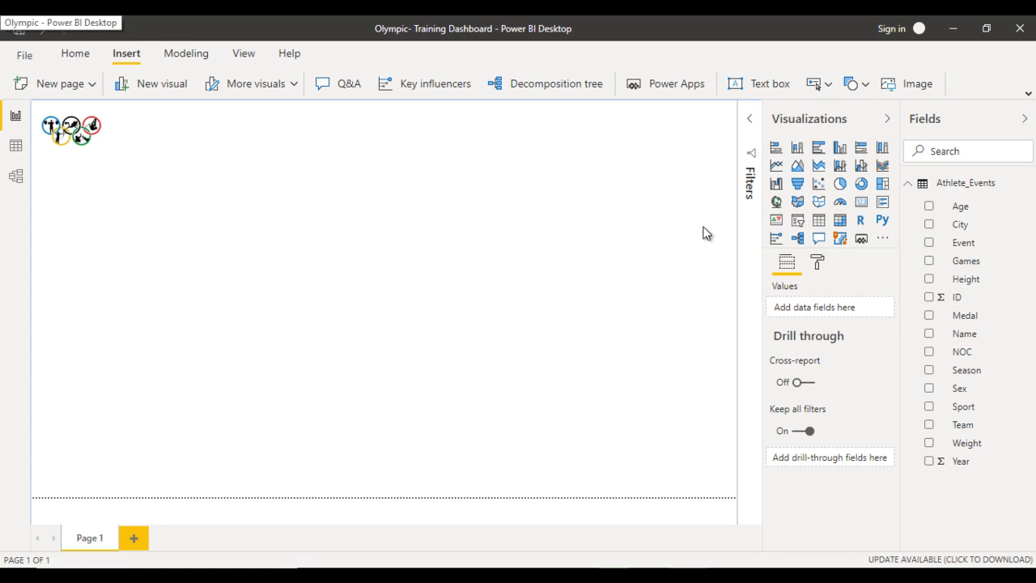
- Add four empty slicer visuals to the report page
{"action": "left_click", "coordinate": [798, 225]}
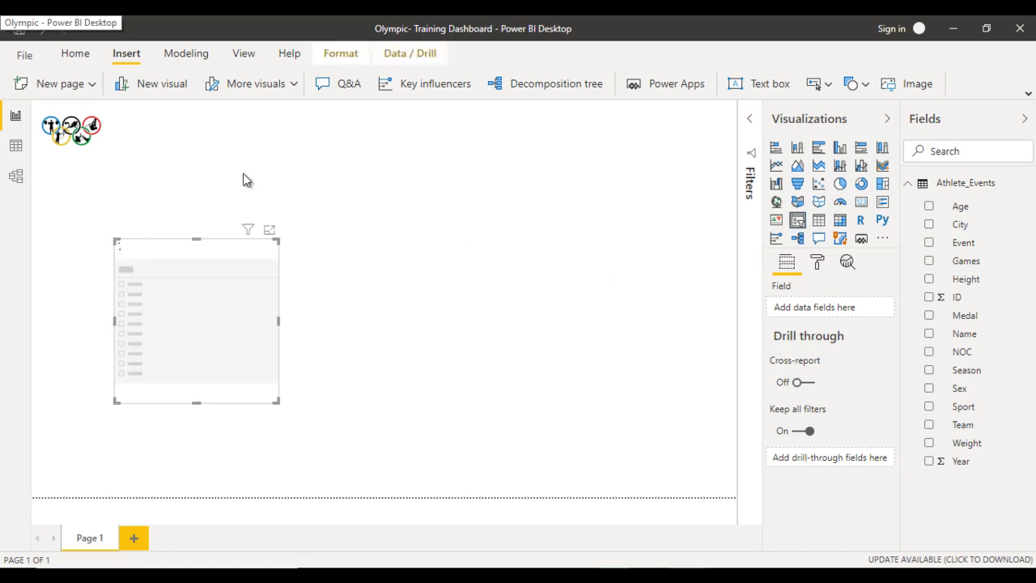
{"action": "left_click", "coordinate": [454, 277]}
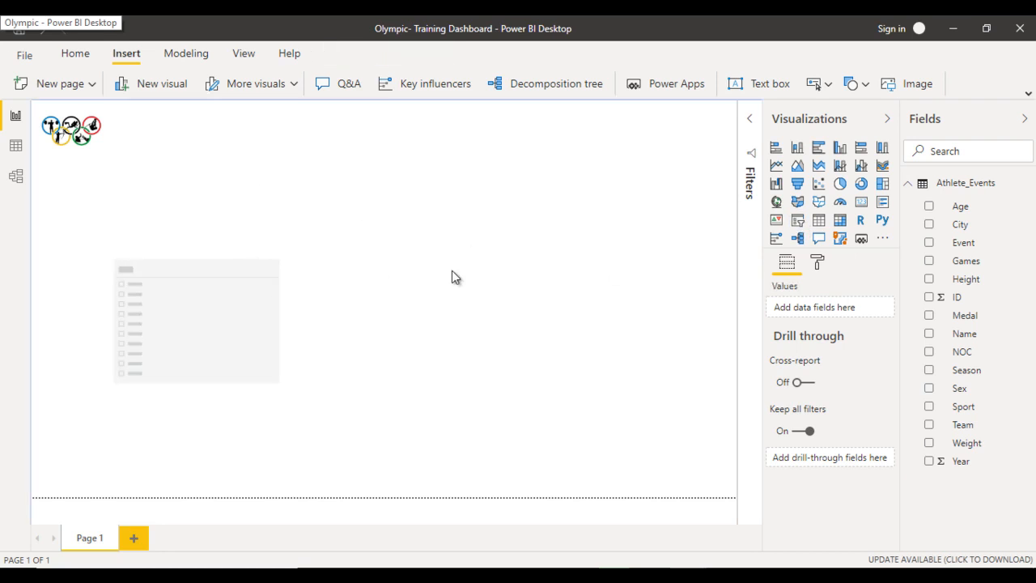
{"action": "left_click", "coordinate": [799, 220]}
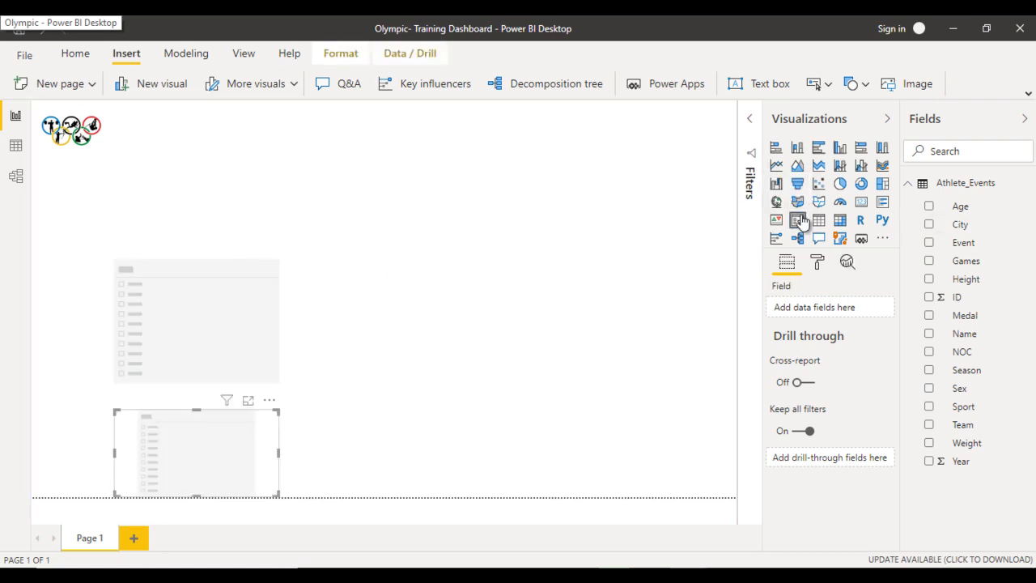
{"action": "left_click", "coordinate": [428, 251]}
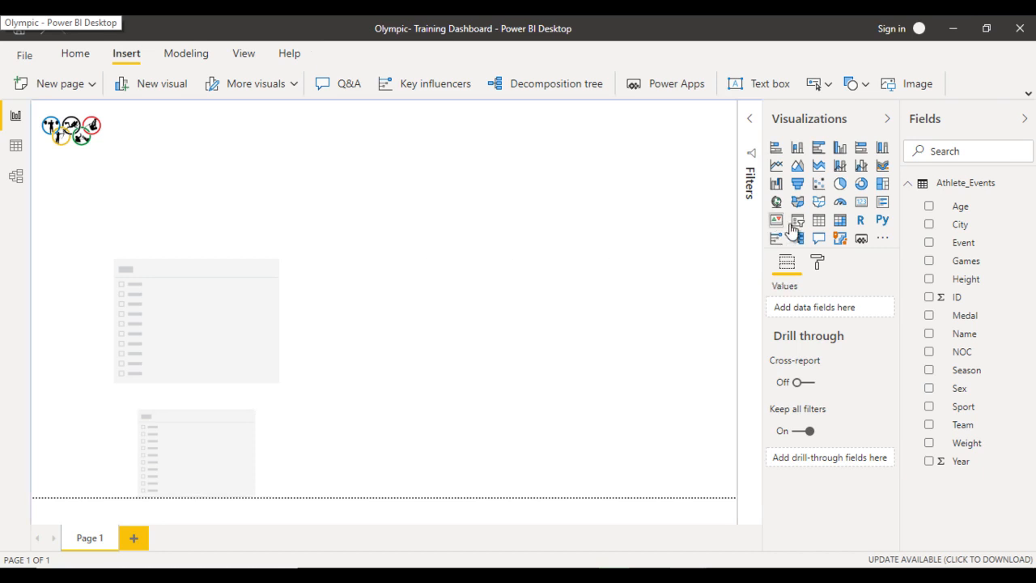
{"action": "left_click", "coordinate": [799, 220]}
{"action": "left_click", "coordinate": [709, 246]}
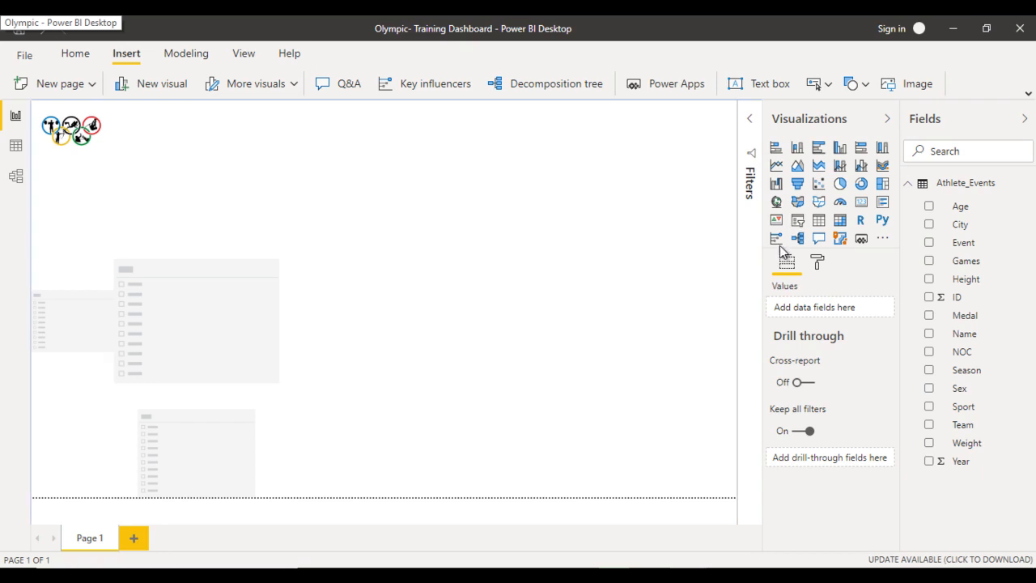
{"action": "left_click", "coordinate": [799, 221]}
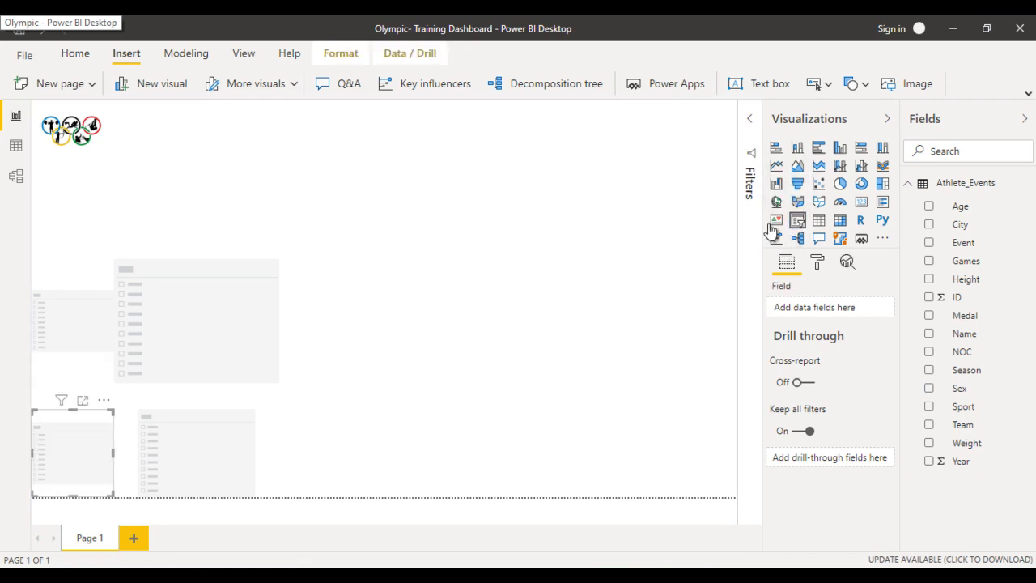
- Move the largest empty slicer beside the Olympic rings image and reduce its height to match the image
{"action": "left_click", "coordinate": [193, 311]}
{"action": "left_click_drag", "start_coordinate": [193, 310], "coordinate": [188, 141]}
{"action": "left_click_drag", "start_coordinate": [197, 266], "coordinate": [208, 154]}
{"action": "left_click", "coordinate": [278, 136]}
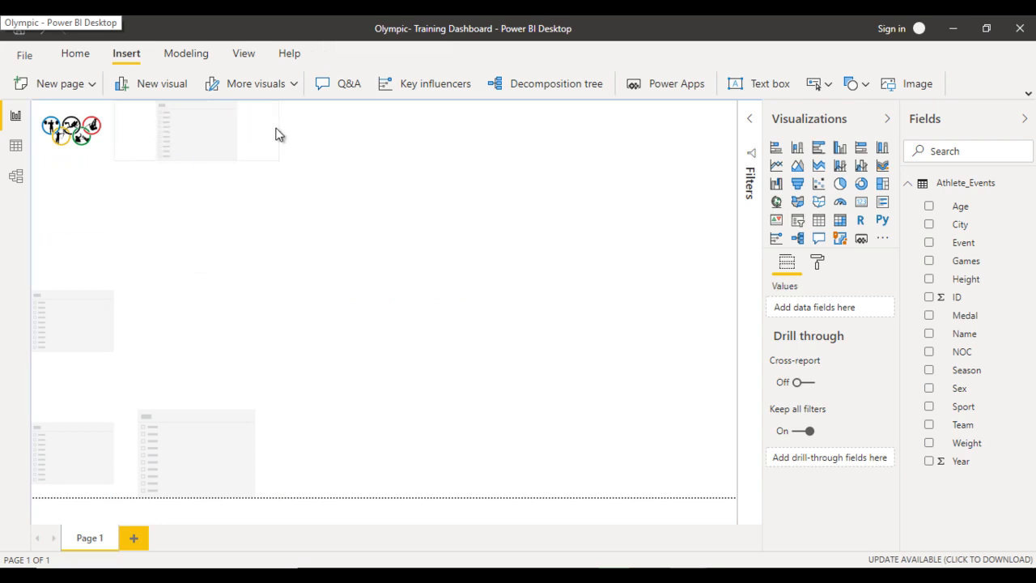
- Assign the Team field to the slicer beside the rings image and make it a dropdown, checking its list of teams
{"action": "left_click", "coordinate": [277, 134]}
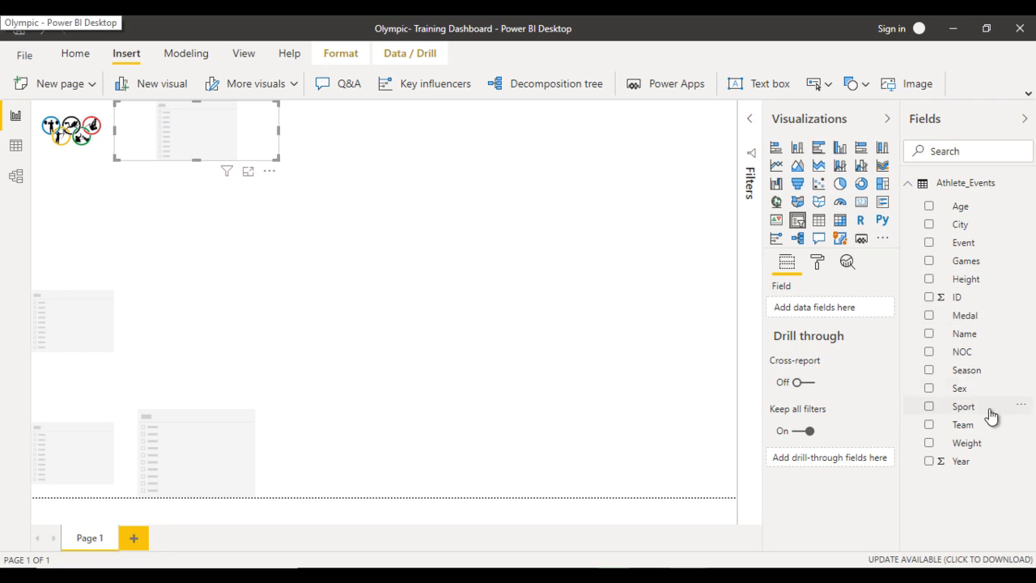
{"action": "left_click_drag", "start_coordinate": [952, 421], "coordinate": [840, 309]}
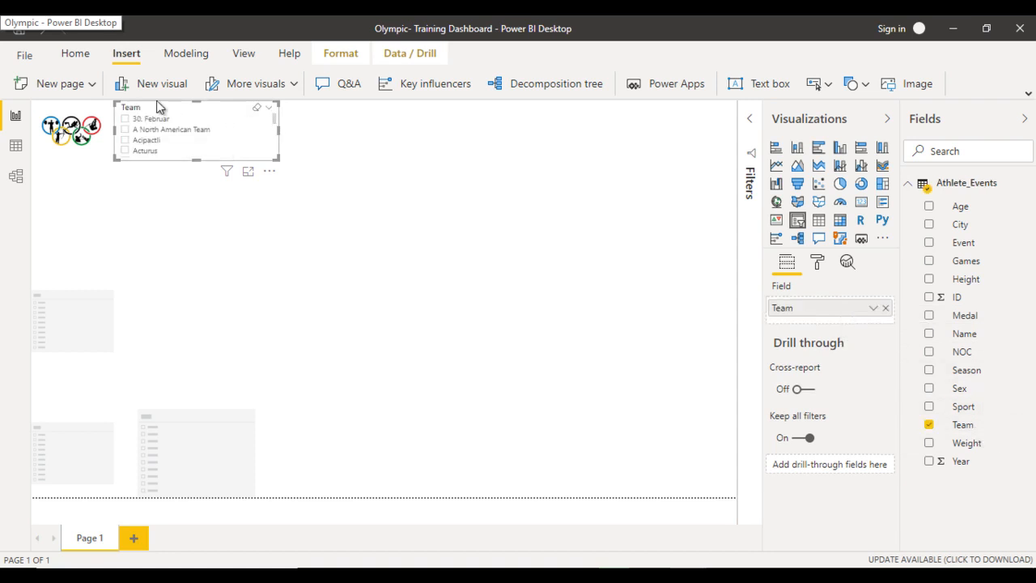
{"action": "left_click", "coordinate": [270, 110]}
{"action": "left_click", "coordinate": [291, 136]}
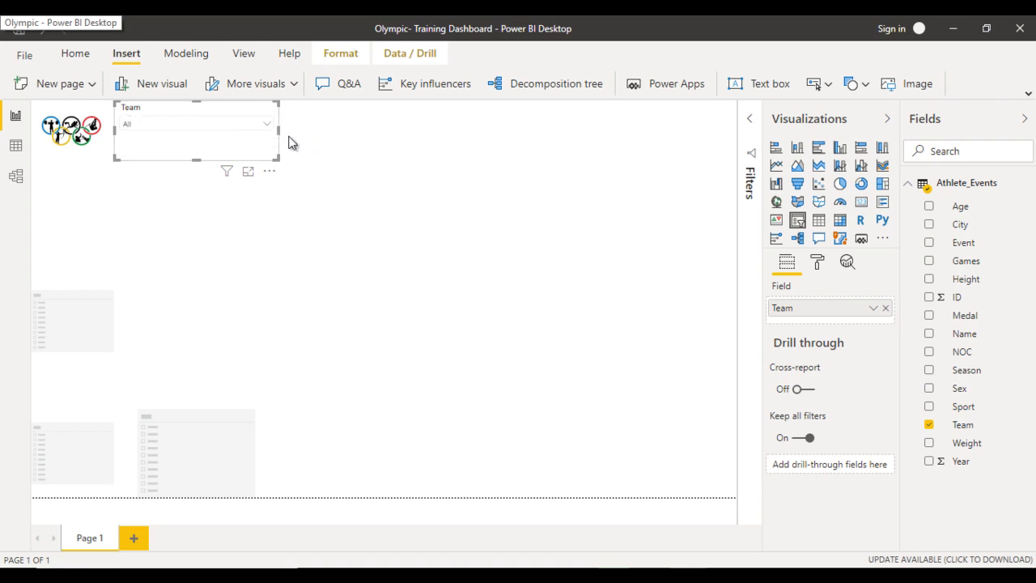
{"action": "left_click", "coordinate": [257, 127]}
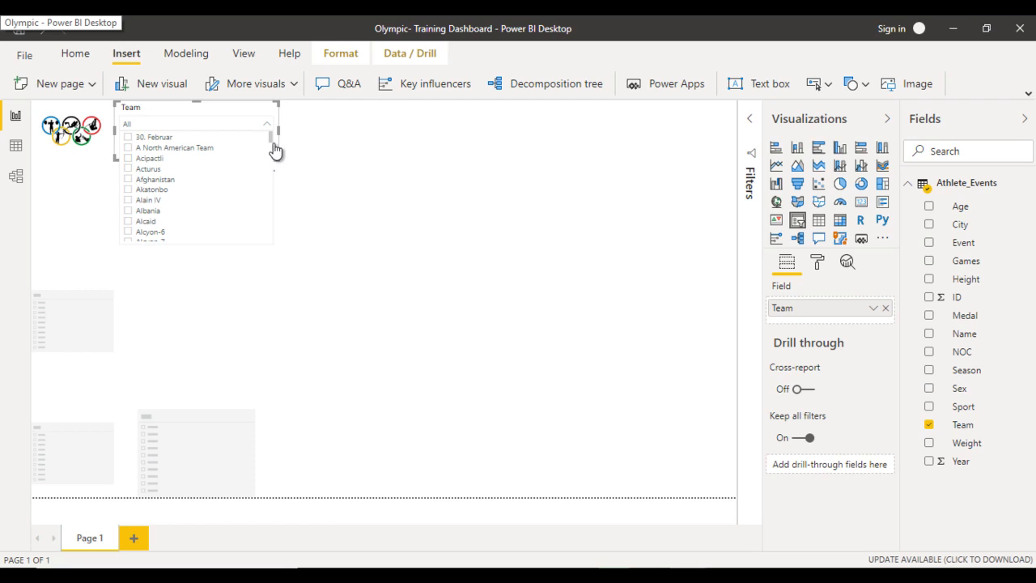
{"action": "left_click_drag", "start_coordinate": [270, 137], "coordinate": [270, 223]}
{"action": "left_click", "coordinate": [220, 117]}
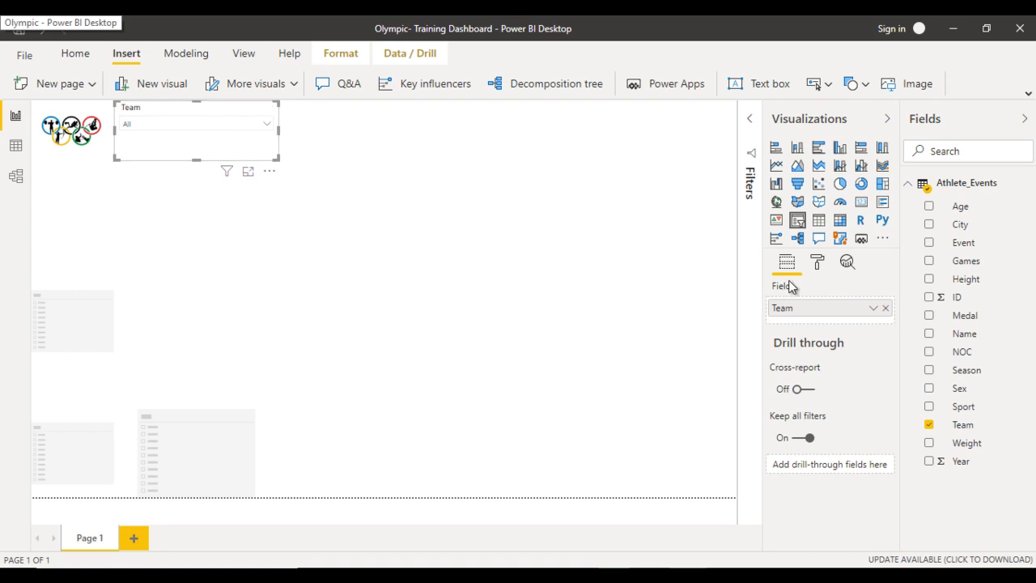
- Set the Team slicer's background color to light grey
{"action": "left_click", "coordinate": [818, 264]}
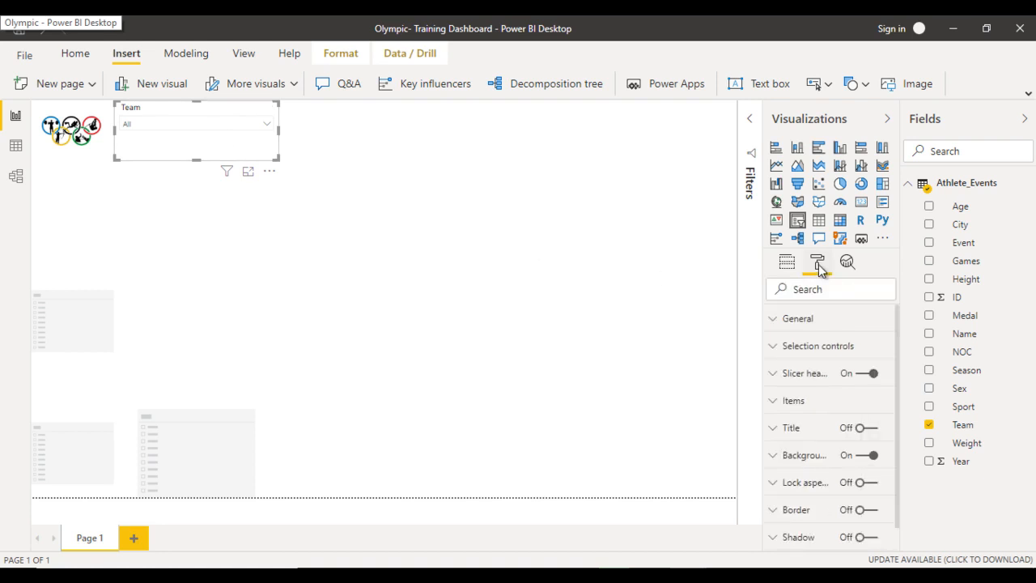
{"action": "left_click", "coordinate": [814, 456]}
{"action": "scroll", "coordinate": [813, 453], "scroll_direction": "down", "scroll_amount": 1}
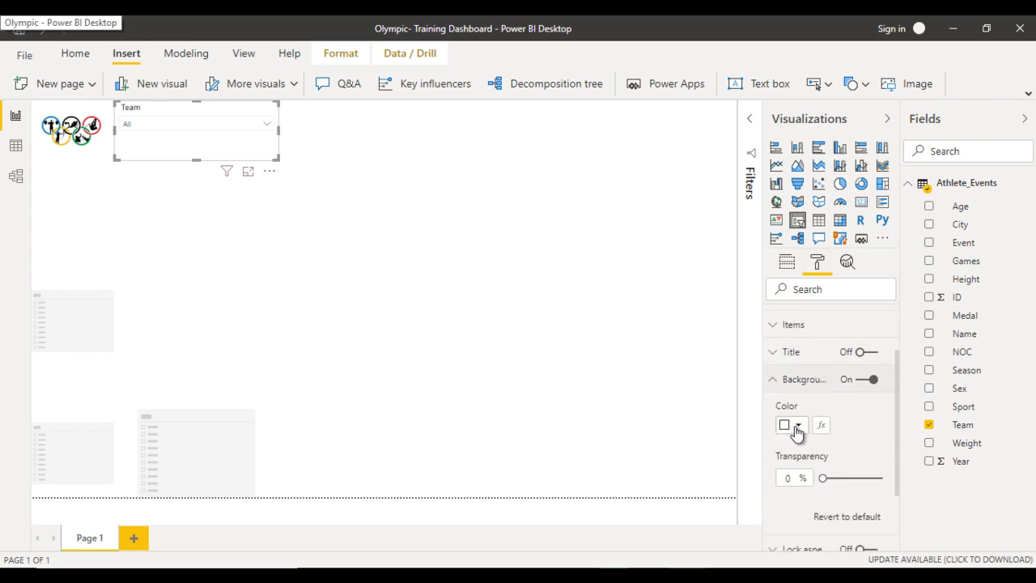
{"action": "left_click", "coordinate": [798, 426]}
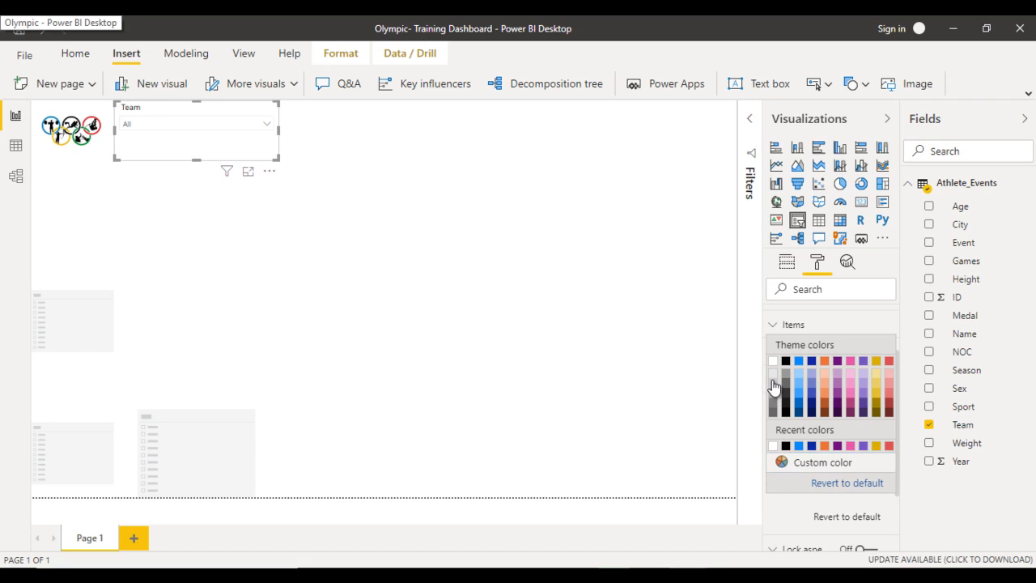
{"action": "left_click", "coordinate": [773, 385]}
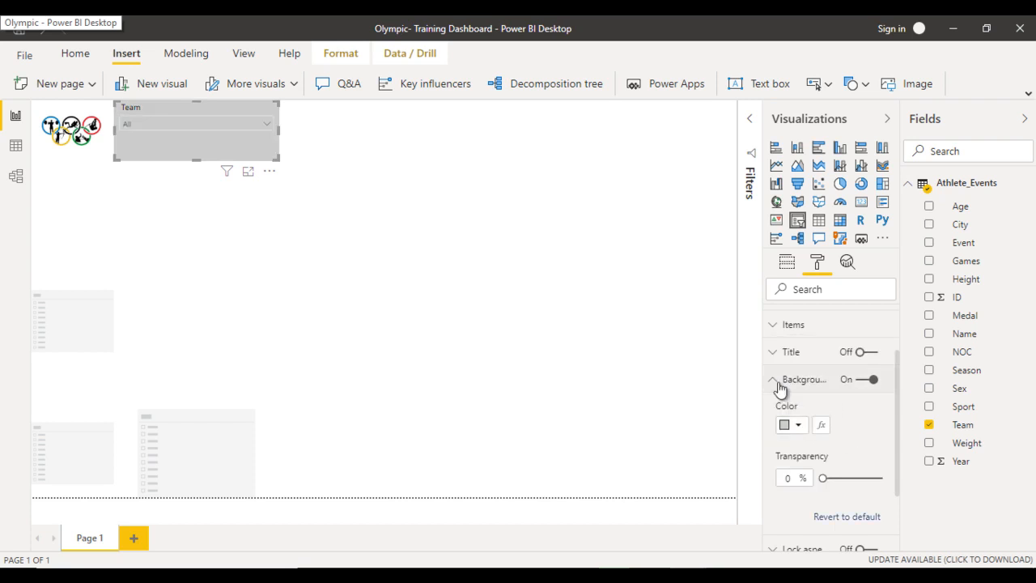
{"action": "left_click", "coordinate": [777, 379]}
- Turn on the Team slicer's title and set the title text to Country
{"action": "left_click", "coordinate": [814, 409]}
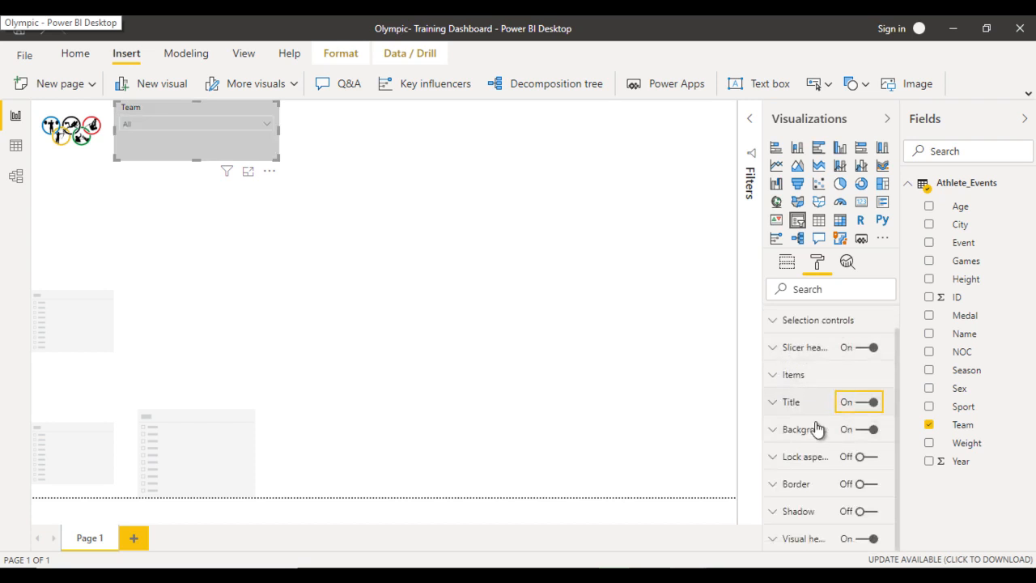
{"action": "left_click", "coordinate": [802, 446]}
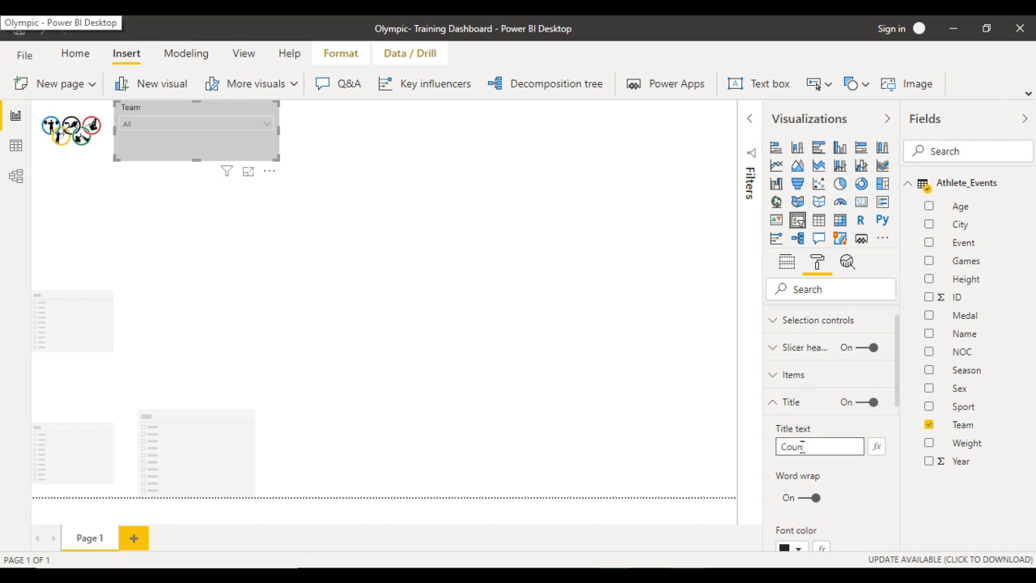
{"action": "type", "text": "Country"}
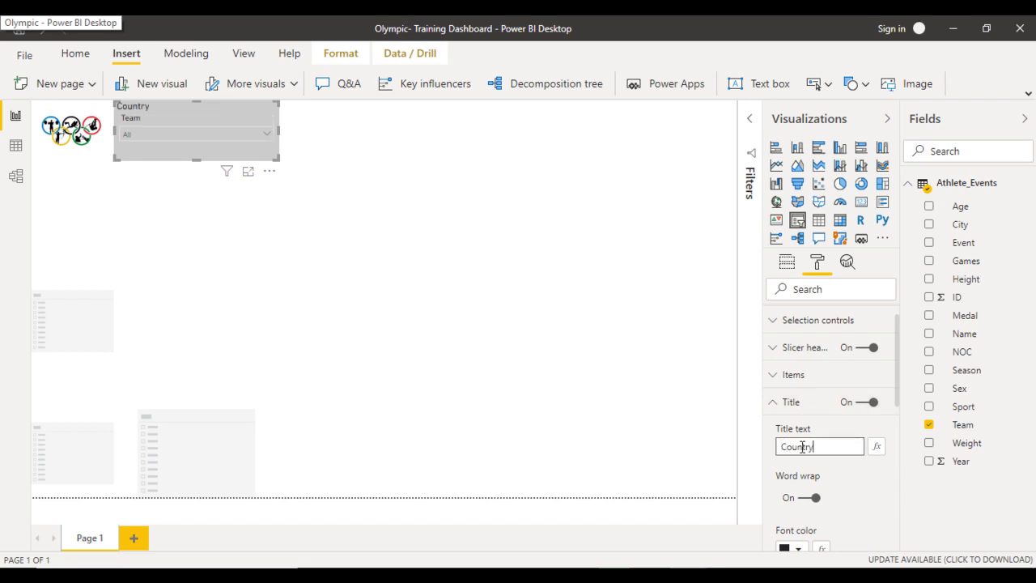
- Give the Country slicer's title a dark blue background and a white font color
{"action": "scroll", "coordinate": [803, 450], "scroll_direction": "down", "scroll_amount": 3}
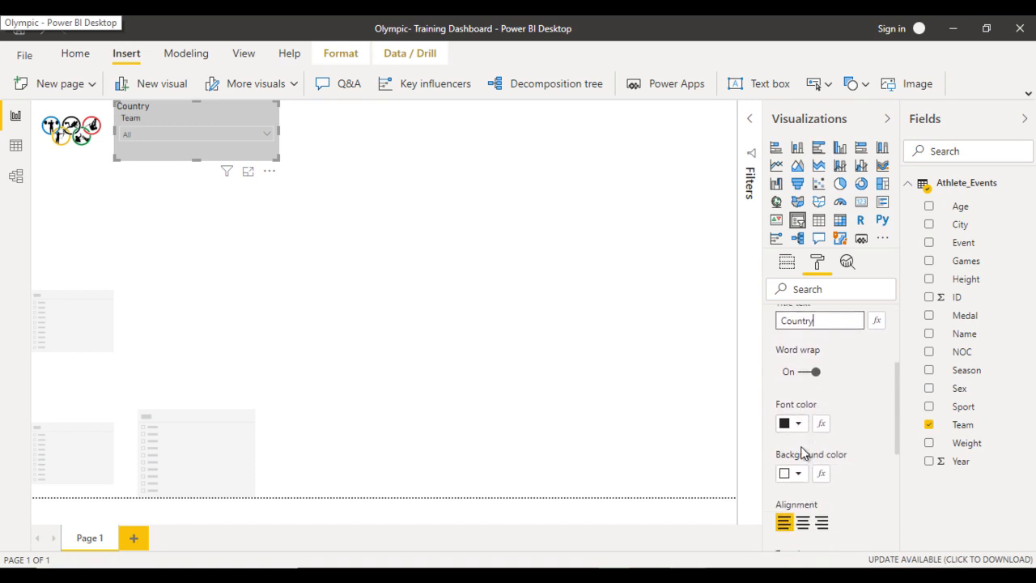
{"action": "scroll", "coordinate": [803, 454], "scroll_direction": "down", "scroll_amount": 1}
{"action": "left_click", "coordinate": [799, 450]}
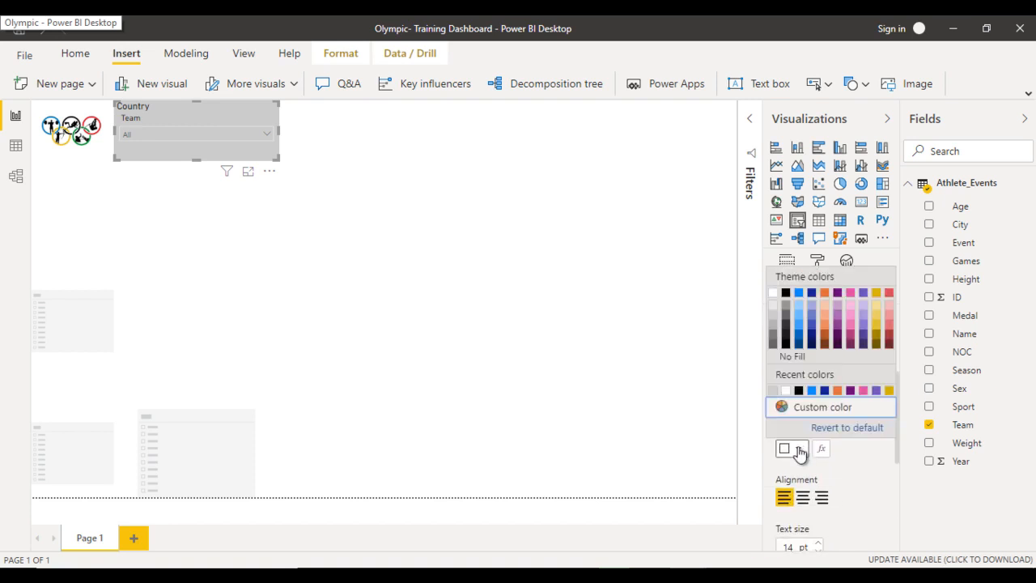
{"action": "left_click", "coordinate": [812, 293]}
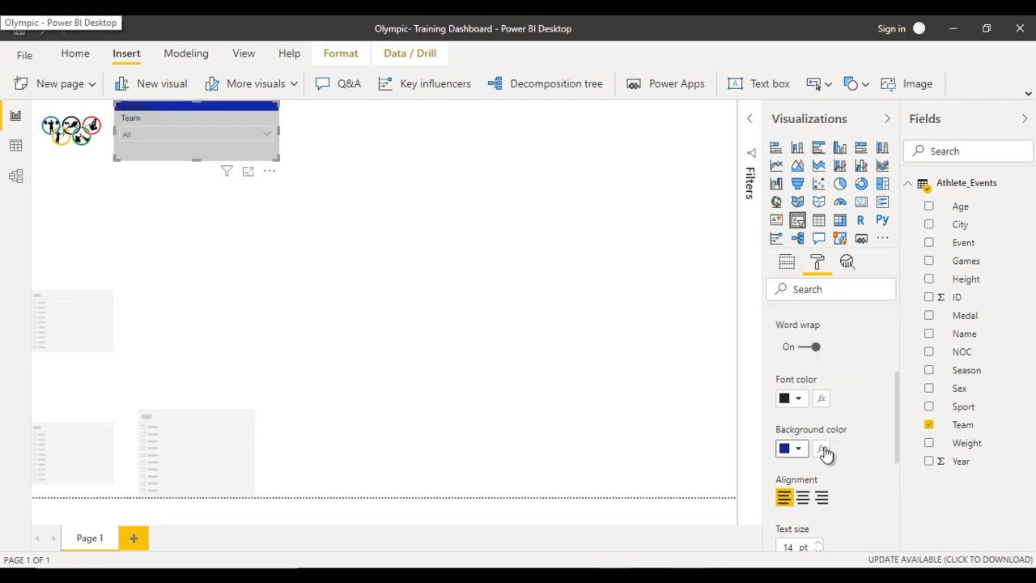
{"action": "left_click", "coordinate": [796, 399]}
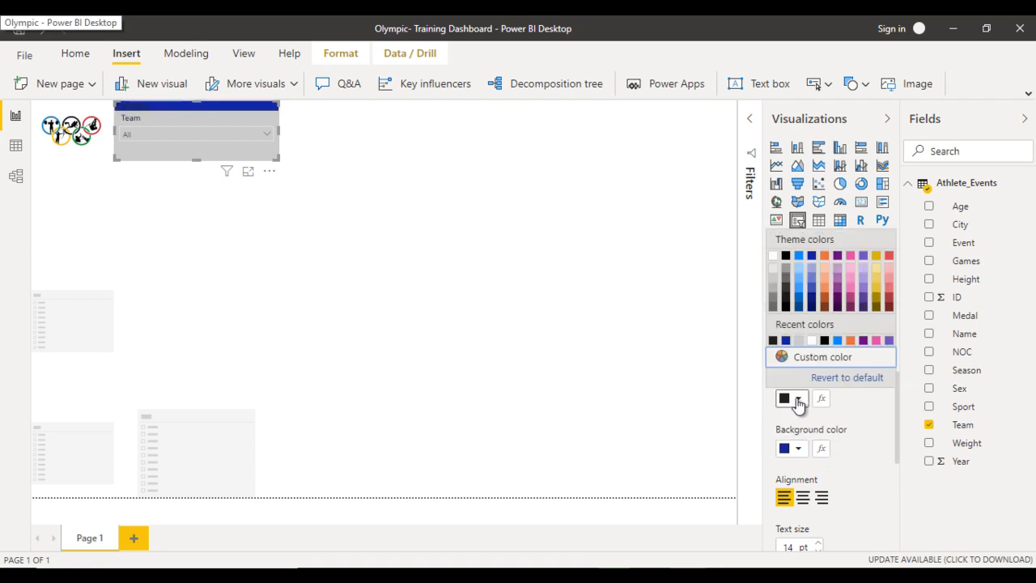
{"action": "left_click", "coordinate": [813, 340]}
{"action": "scroll", "coordinate": [882, 408], "scroll_direction": "up", "scroll_amount": 5}
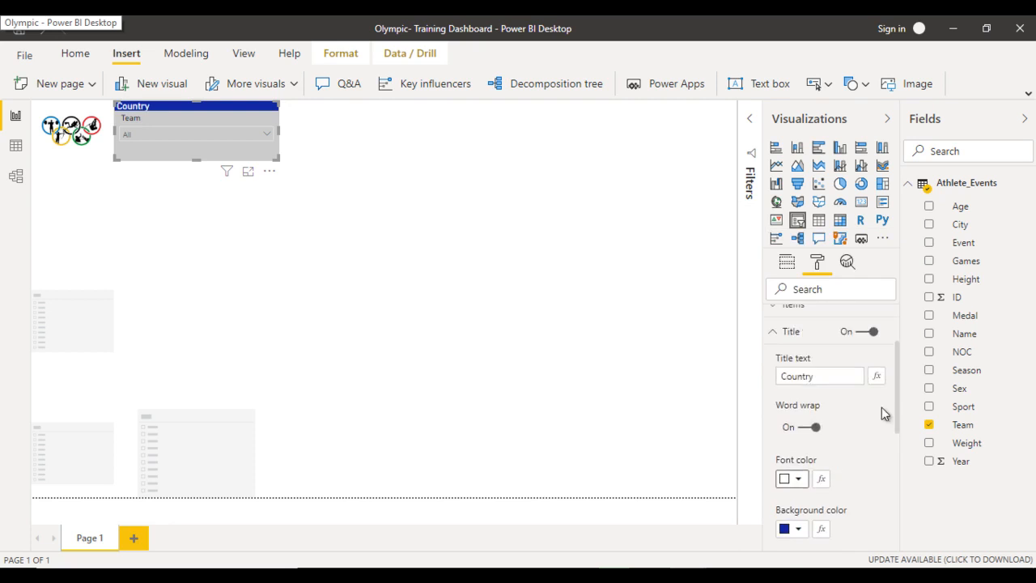
{"action": "left_click", "coordinate": [805, 431]}
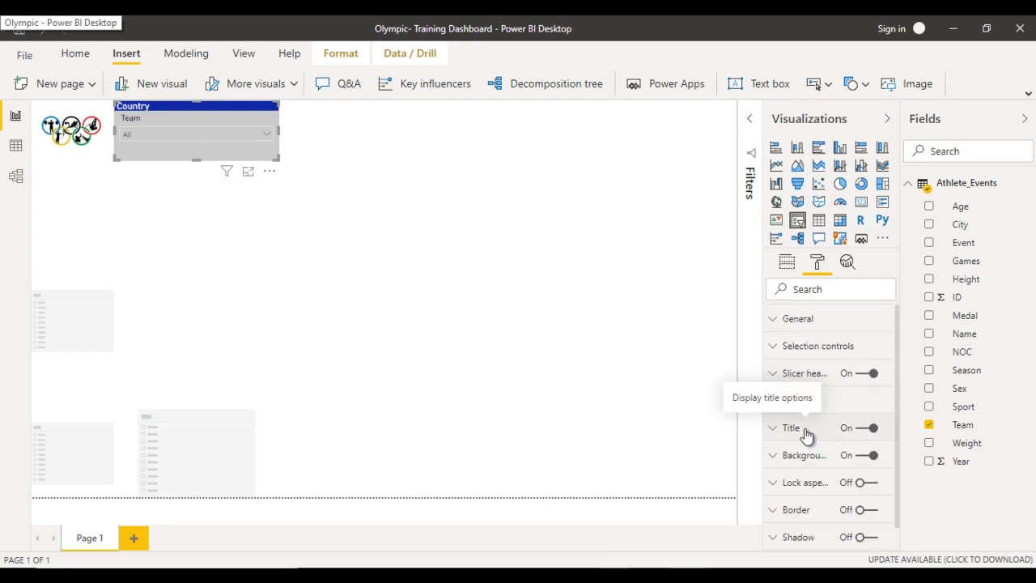
- Turn off the Country slicer's header and set its items' font color to black
{"action": "left_click", "coordinate": [861, 377]}
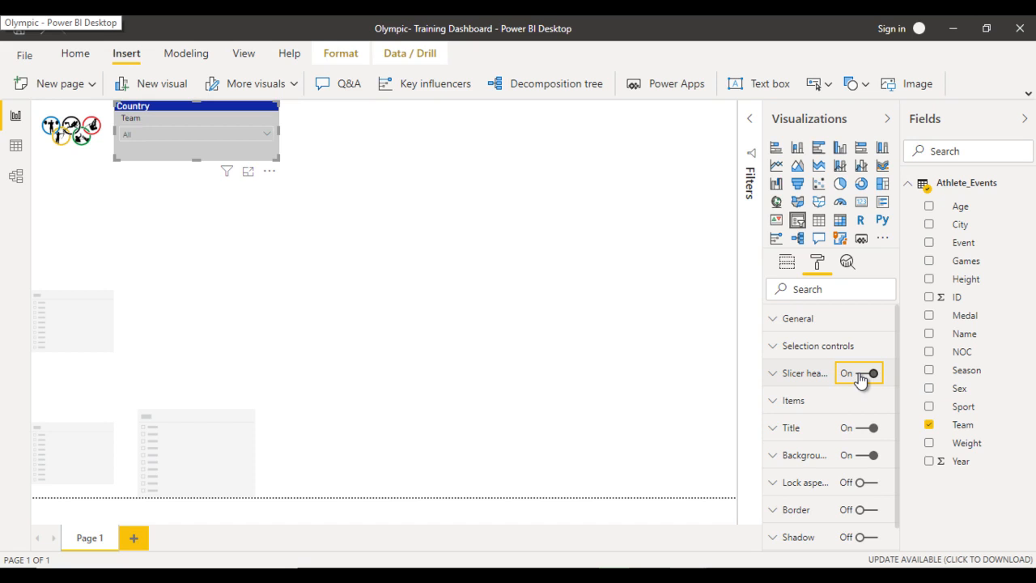
{"action": "left_click", "coordinate": [807, 400]}
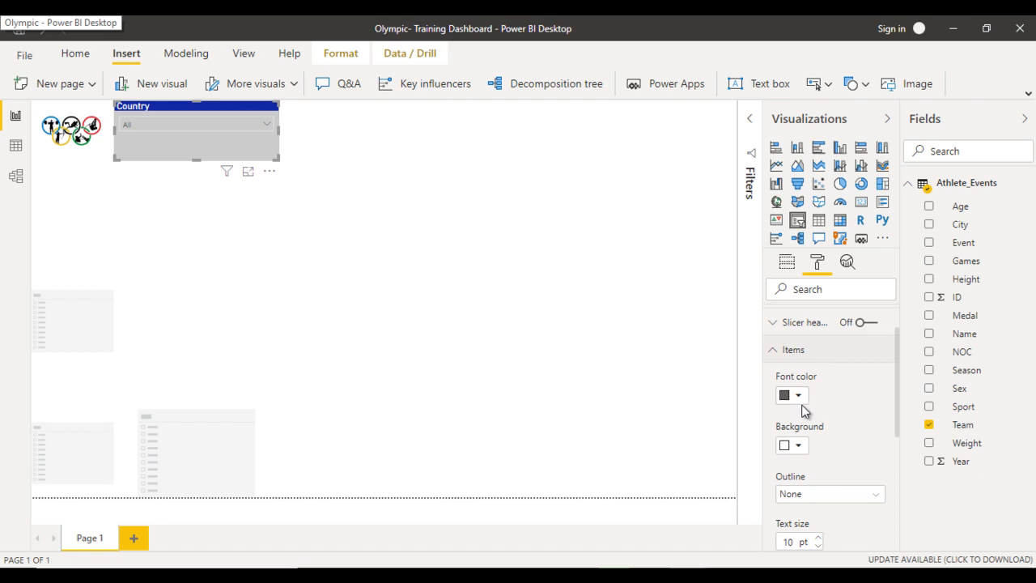
{"action": "left_click", "coordinate": [799, 399]}
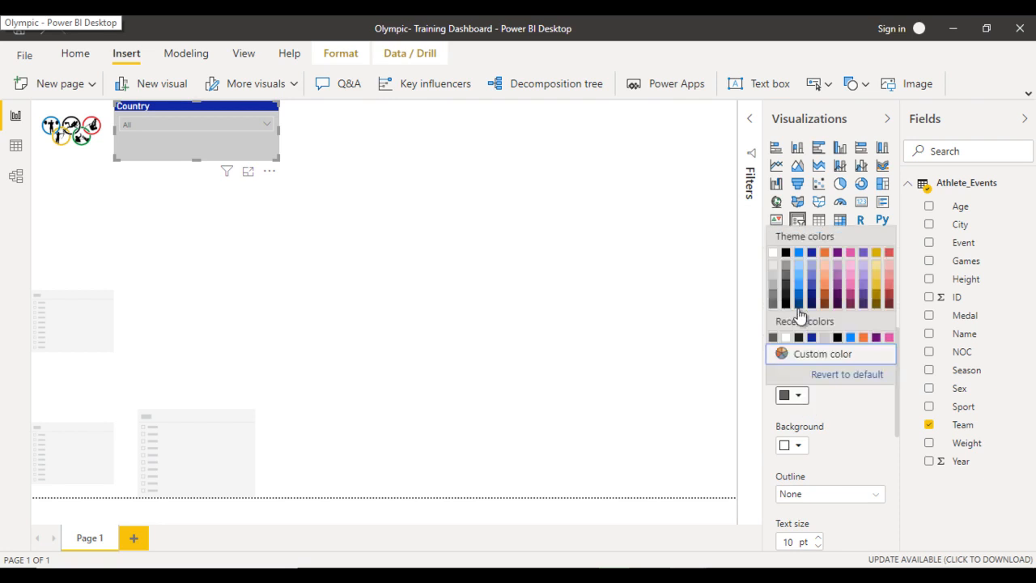
{"action": "left_click", "coordinate": [785, 254]}
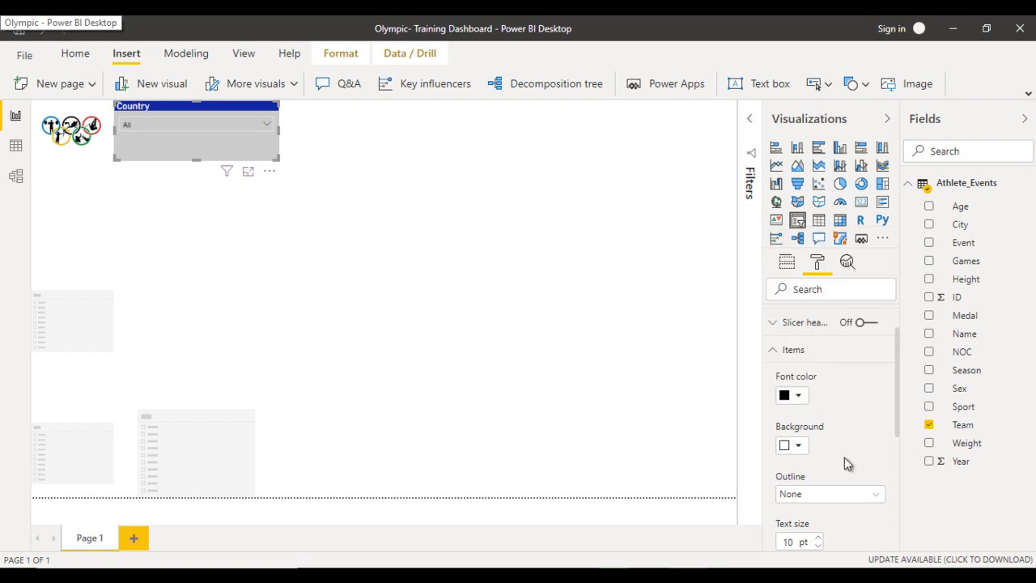
- Set the Country slicer's item background to white and shrink the slicer to a compact box beside the logo
{"action": "left_click", "coordinate": [798, 445]}
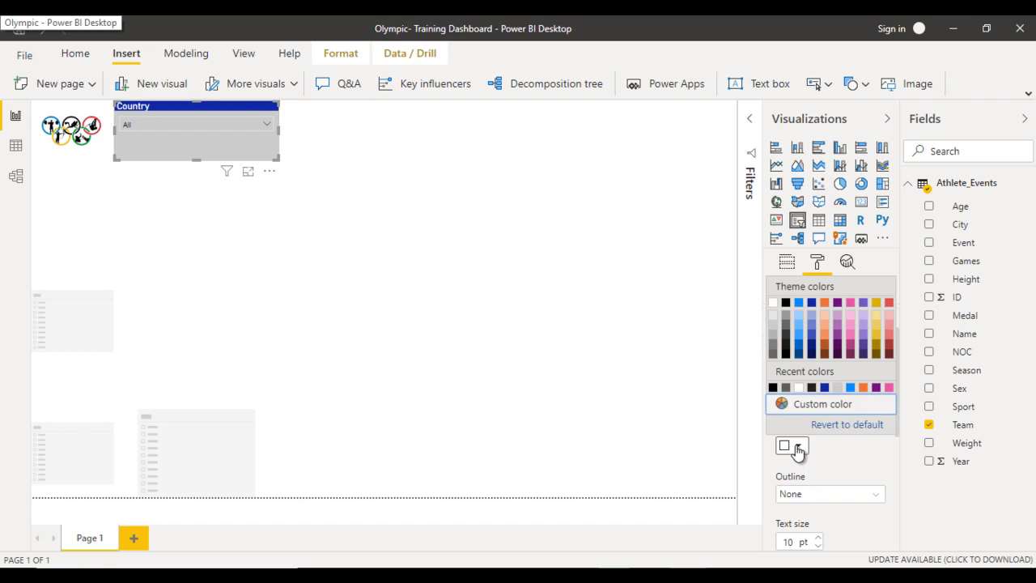
{"action": "left_click", "coordinate": [803, 390]}
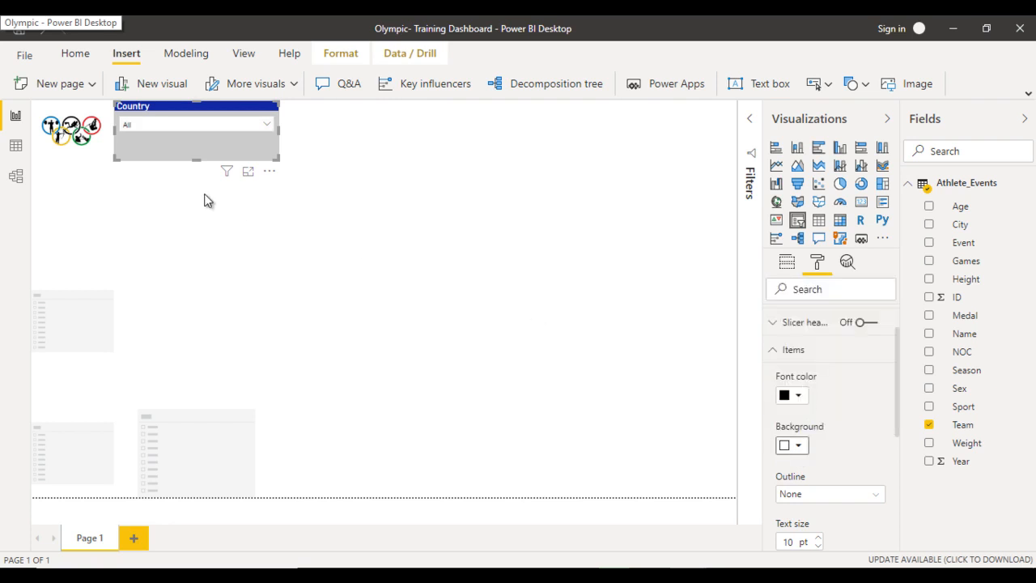
{"action": "mouse_move", "coordinate": [194, 157]}
{"action": "left_mouse_down"}
{"action": "mouse_move", "coordinate": [195, 137]}
{"action": "mouse_move", "coordinate": [195, 148]}
{"action": "left_mouse_up"}
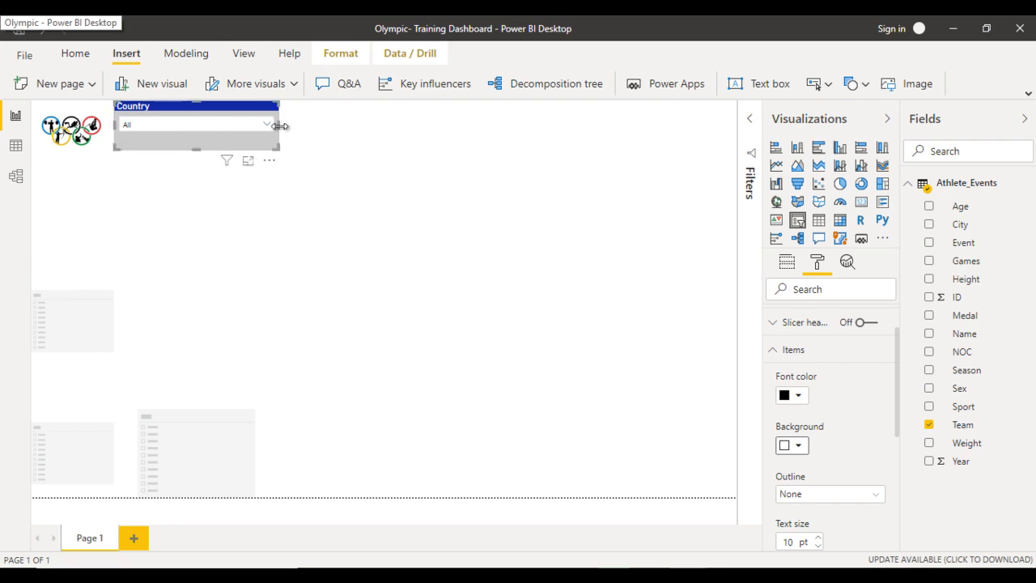
{"action": "left_click_drag", "start_coordinate": [268, 130], "coordinate": [206, 137]}
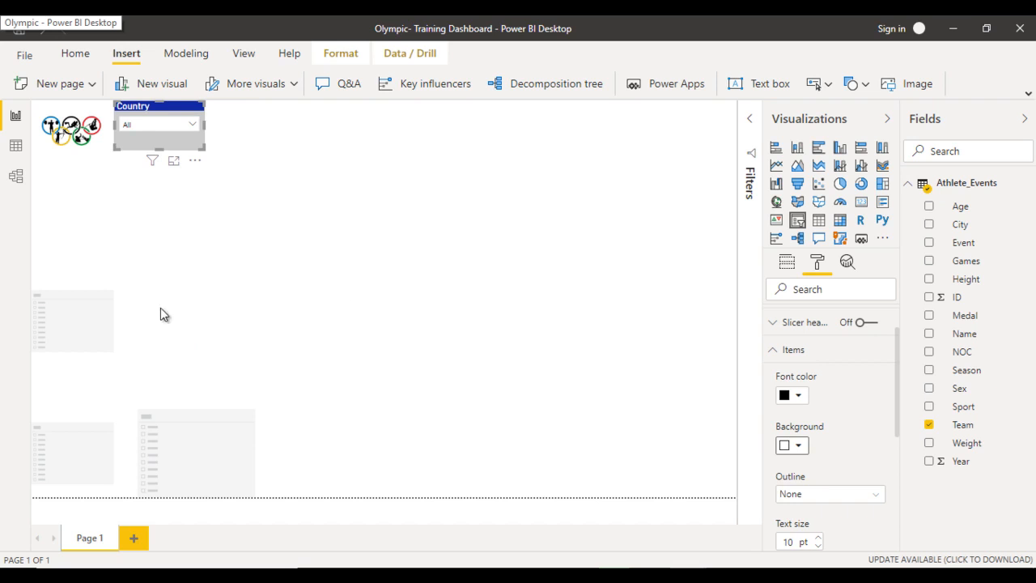
- Place an empty slicer beside the Country slicer, resize it to match its height, and assign the Year field to it
{"action": "left_click_drag", "start_coordinate": [72, 338], "coordinate": [256, 174]}
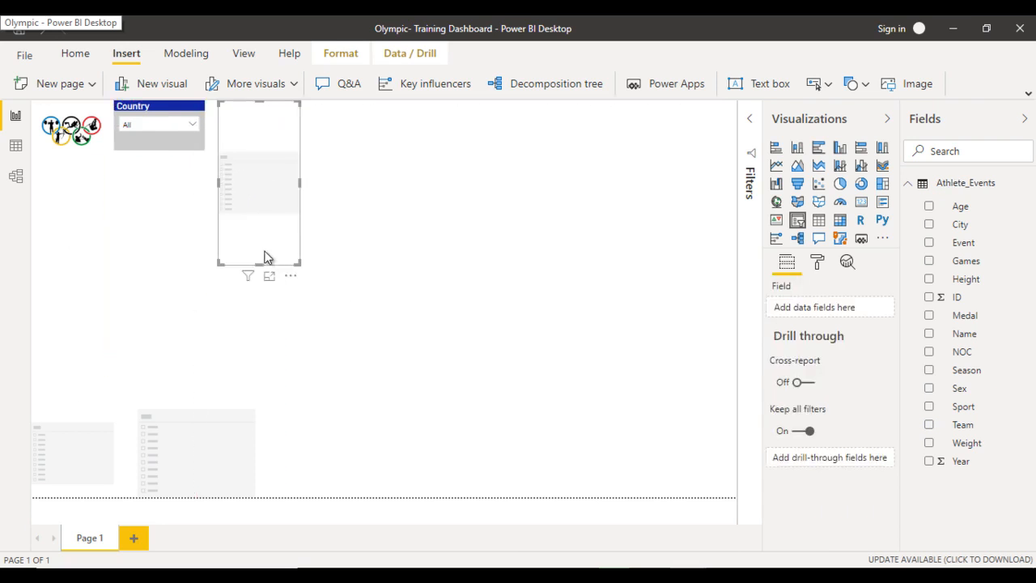
{"action": "left_click_drag", "start_coordinate": [259, 264], "coordinate": [254, 149]}
{"action": "left_click_drag", "start_coordinate": [300, 124], "coordinate": [340, 129]}
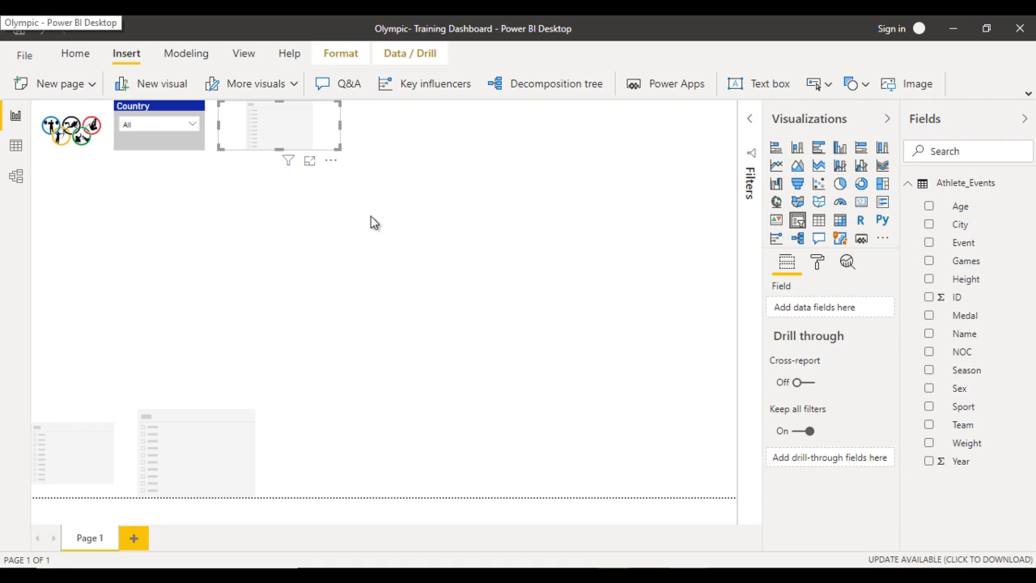
{"action": "left_click_drag", "start_coordinate": [980, 462], "coordinate": [853, 316]}
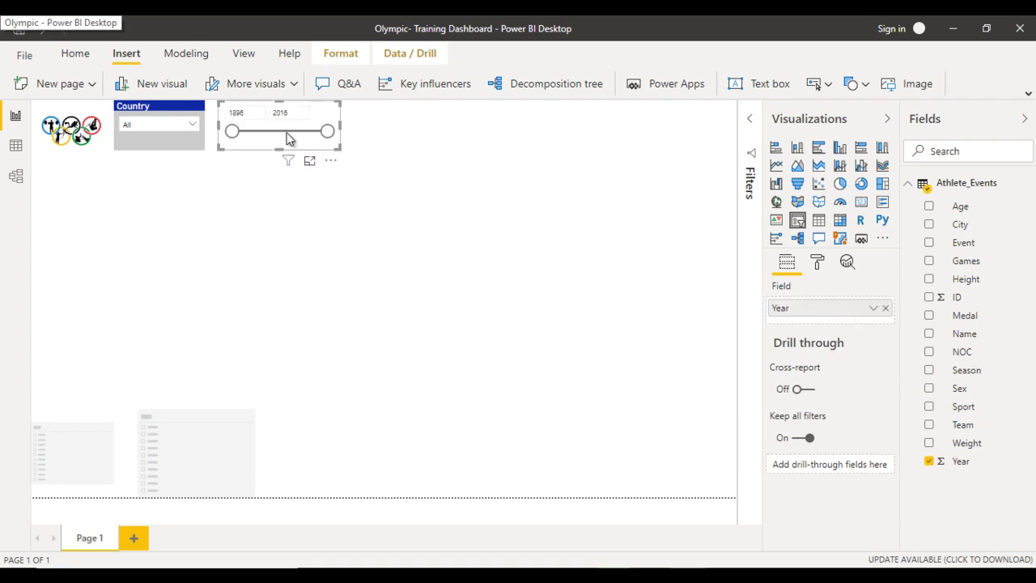
- Copy the Country slicer's formatting onto the Year slicer with the Format Painter
{"action": "left_click", "coordinate": [148, 112]}
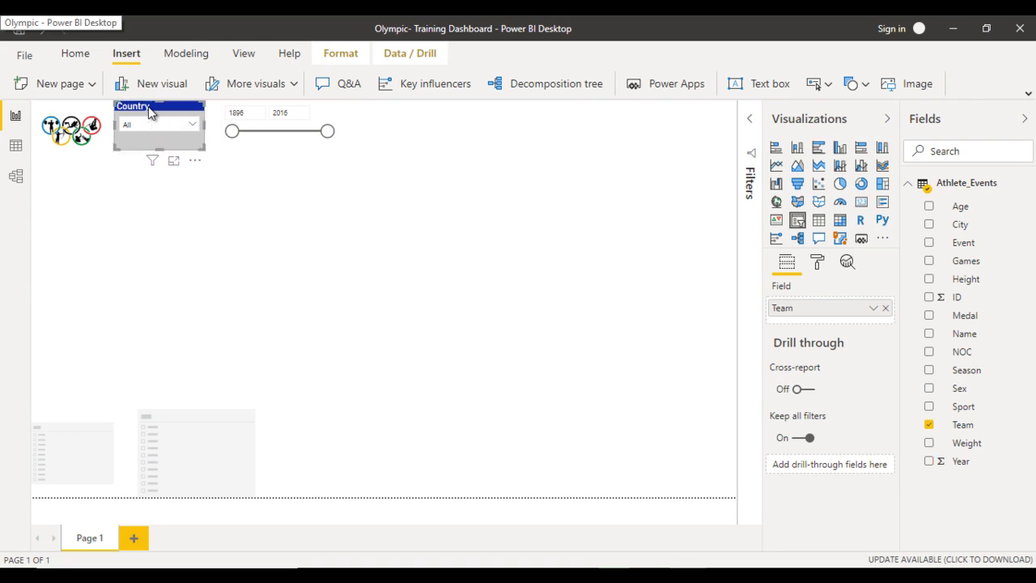
{"action": "left_click", "coordinate": [77, 56]}
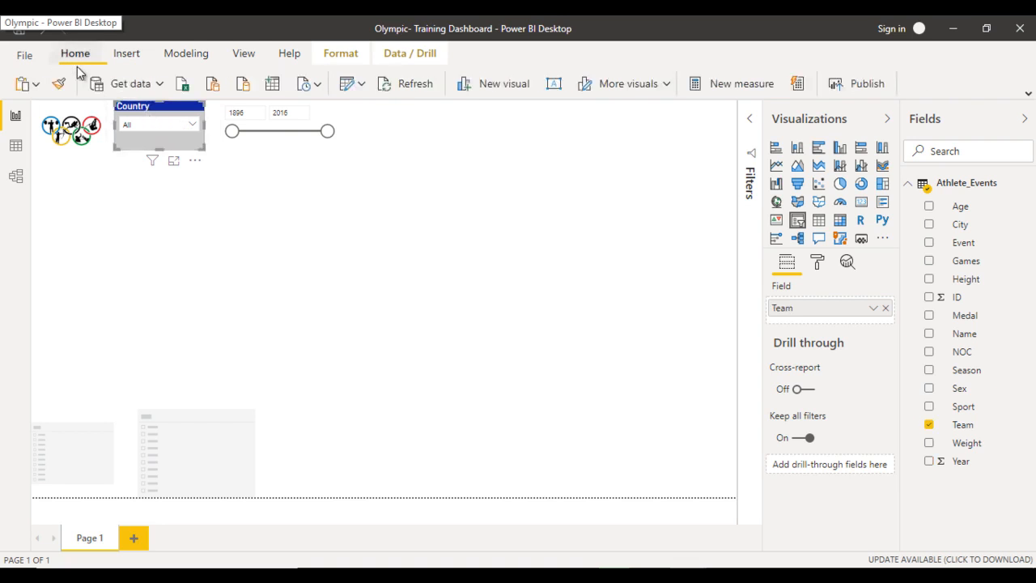
{"action": "left_click", "coordinate": [58, 83]}
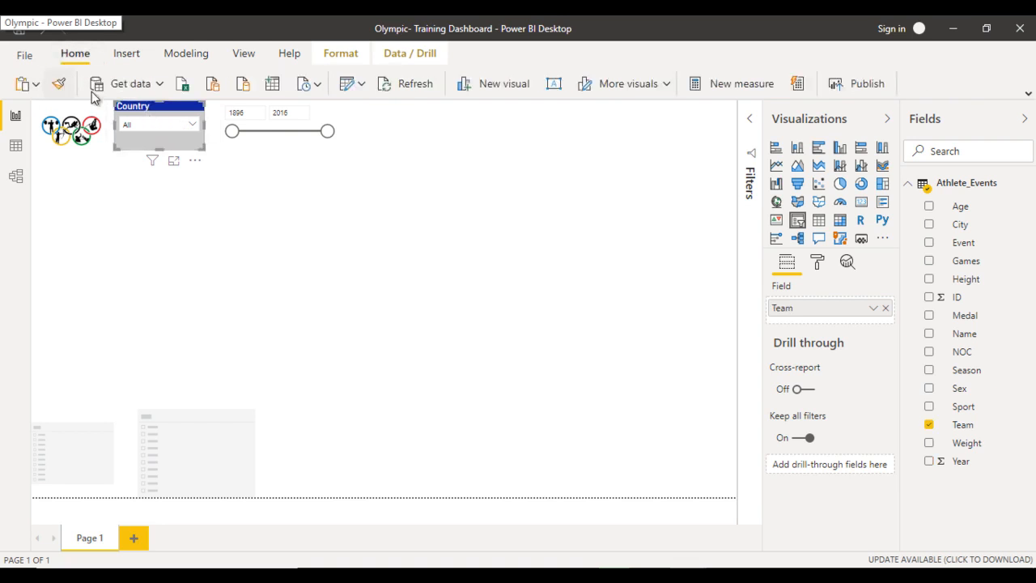
{"action": "left_click", "coordinate": [268, 142]}
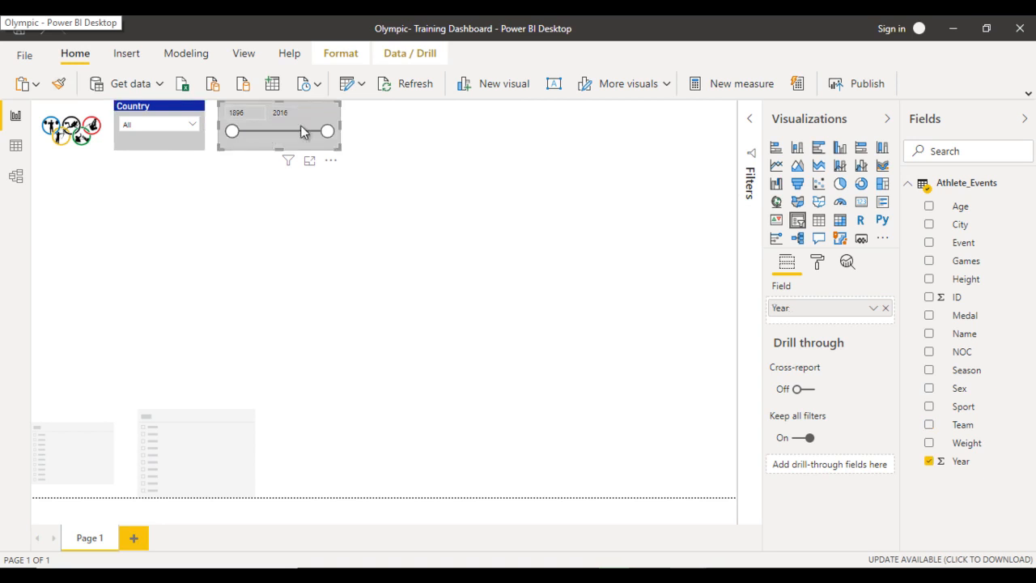
- Set the Year slicer's title text to Year
{"action": "left_click", "coordinate": [819, 264]}
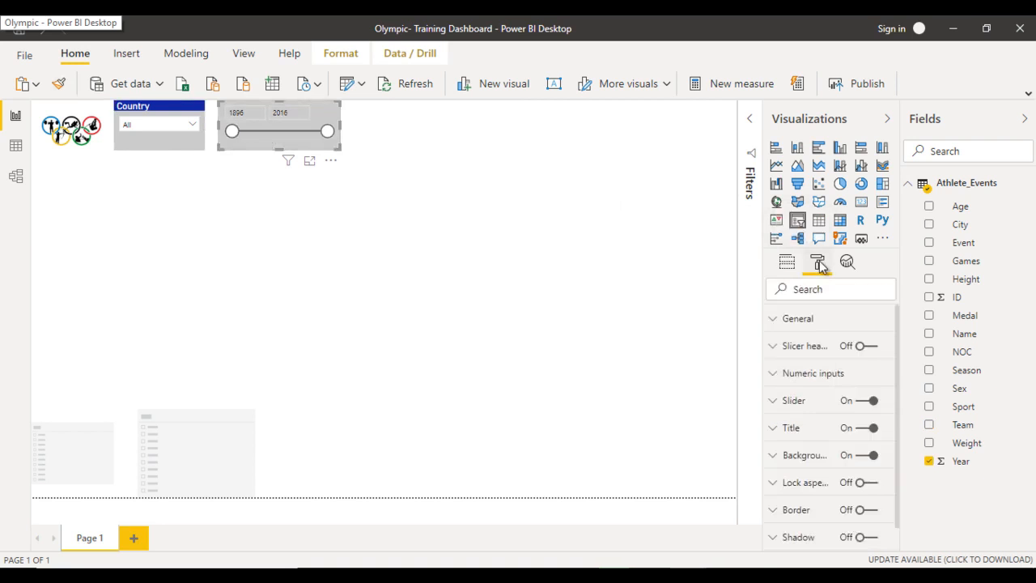
{"action": "left_click", "coordinate": [812, 432]}
{"action": "left_click", "coordinate": [809, 472]}
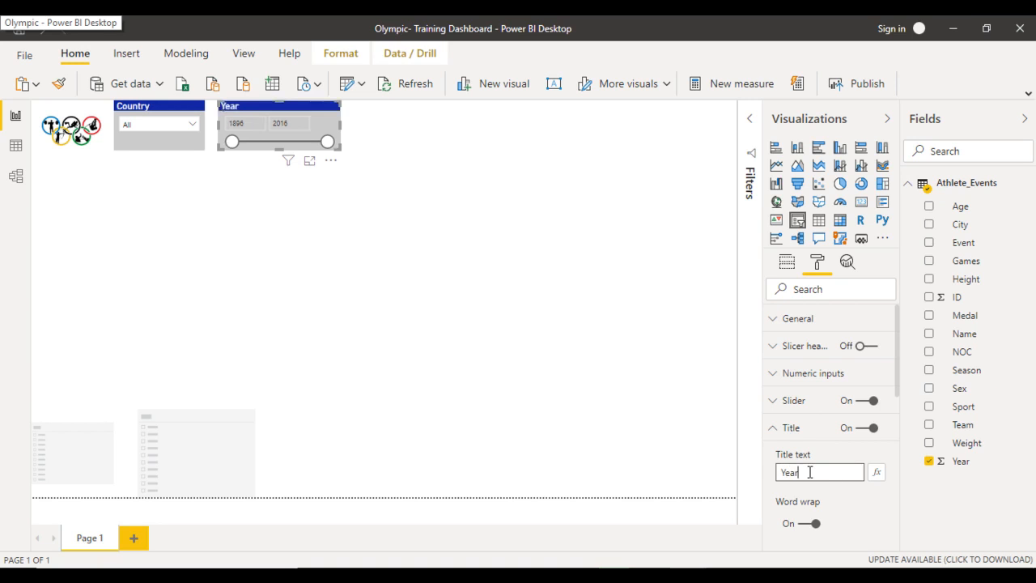
{"action": "scroll", "coordinate": [835, 468], "scroll_direction": "down", "scroll_amount": 1}
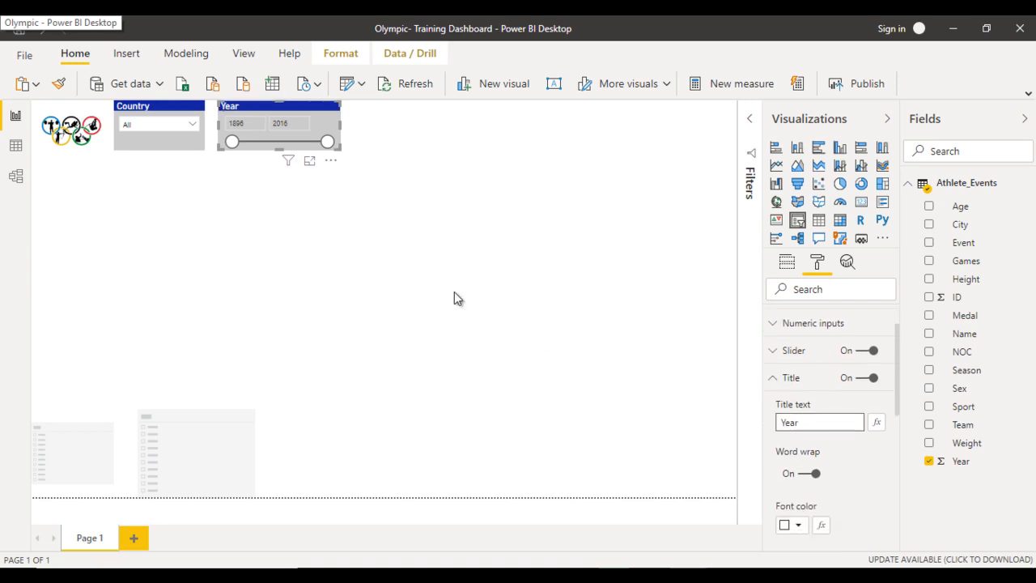
{"action": "left_click", "coordinate": [789, 379]}
- Give the Year slicer's numeric inputs a near-black font color and a white background
{"action": "left_click", "coordinate": [843, 349]}
{"action": "left_click", "coordinate": [798, 394]}
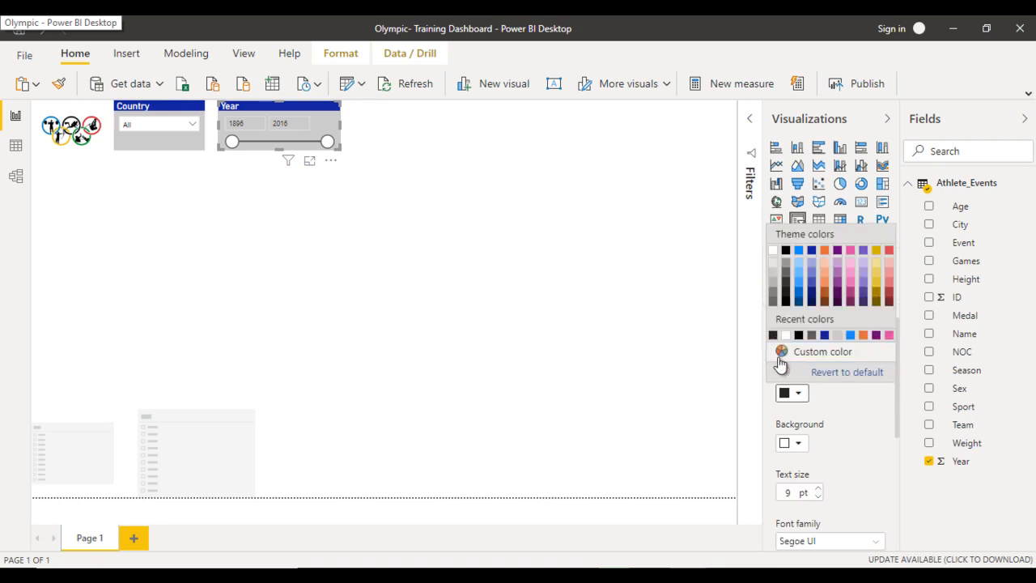
{"action": "left_click", "coordinate": [775, 339]}
{"action": "left_click", "coordinate": [798, 444]}
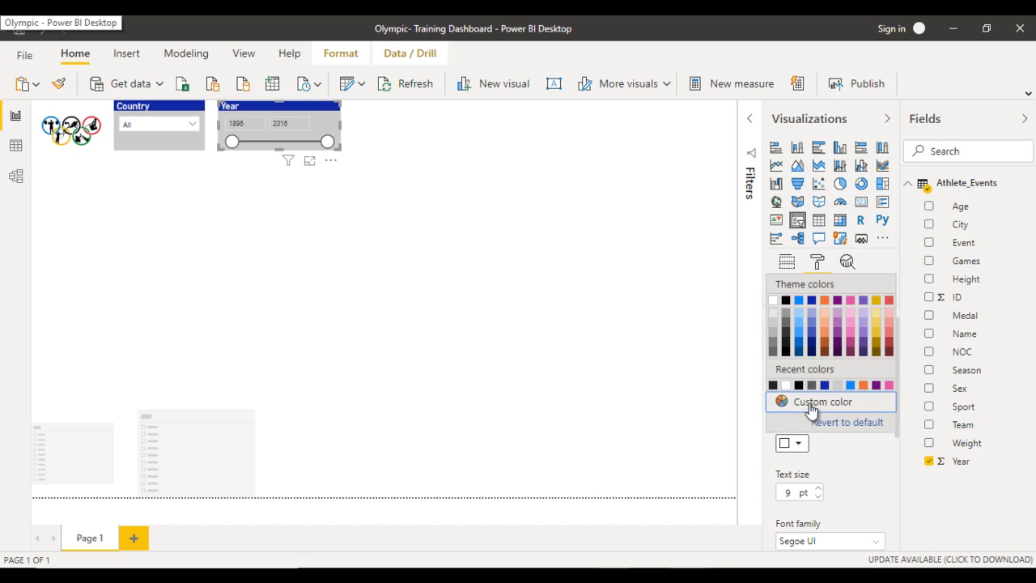
{"action": "left_click", "coordinate": [787, 386]}
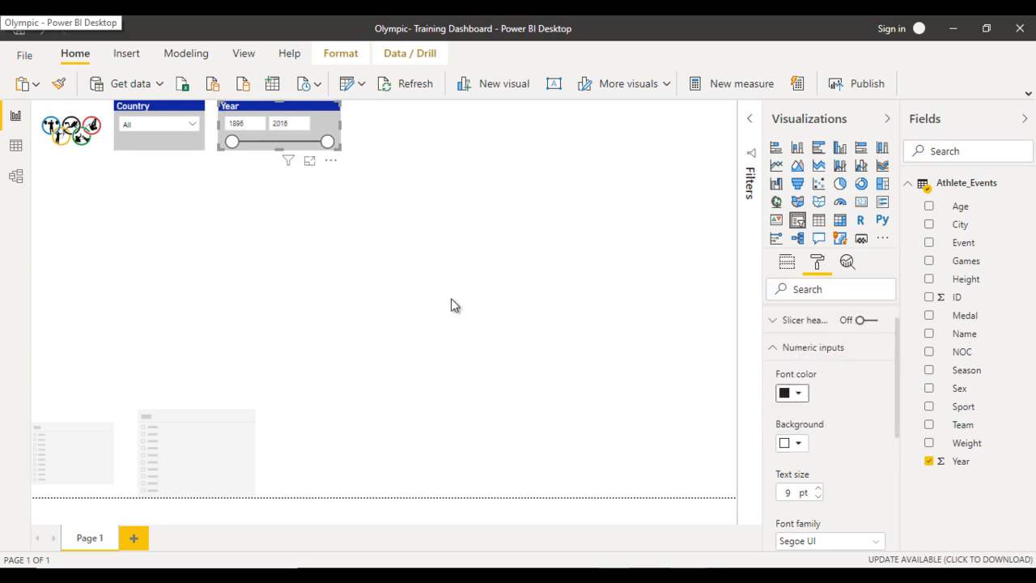
{"action": "left_click", "coordinate": [281, 226]}
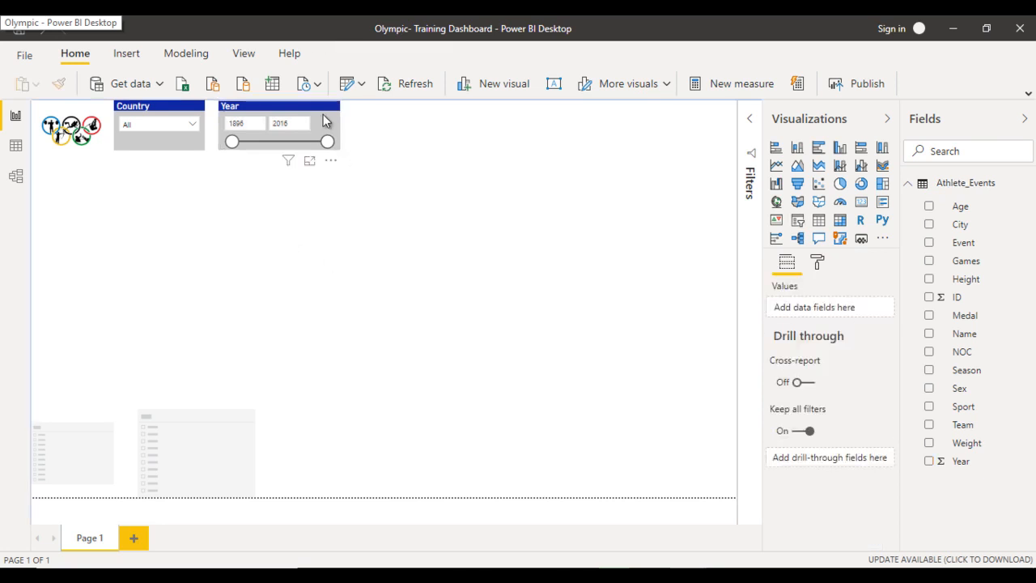
- Narrow the Year slicer so that it ends just past its two year boxes
{"action": "left_click", "coordinate": [340, 138]}
{"action": "left_click_drag", "start_coordinate": [341, 126], "coordinate": [315, 131]}
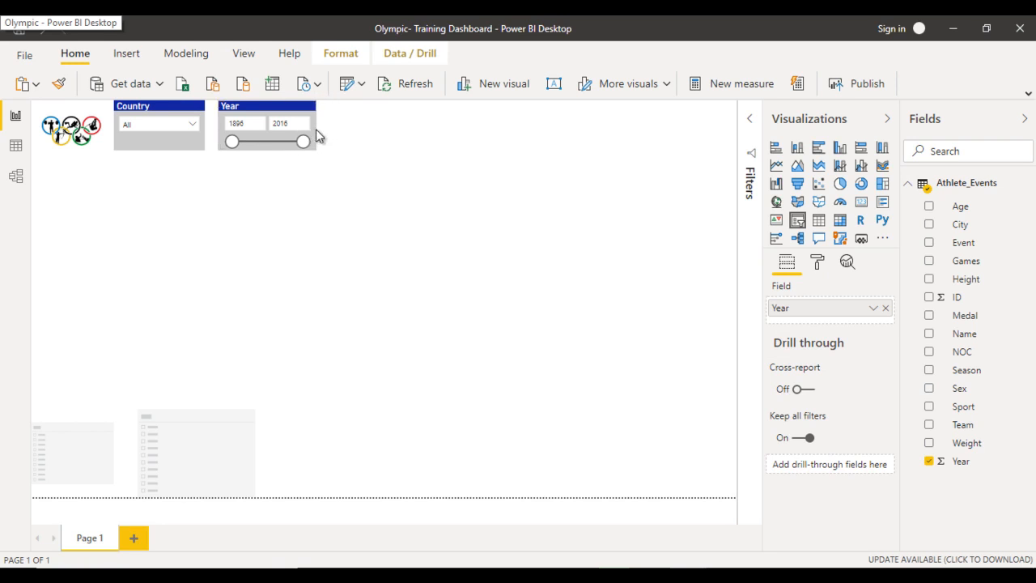
{"action": "left_click", "coordinate": [425, 167]}
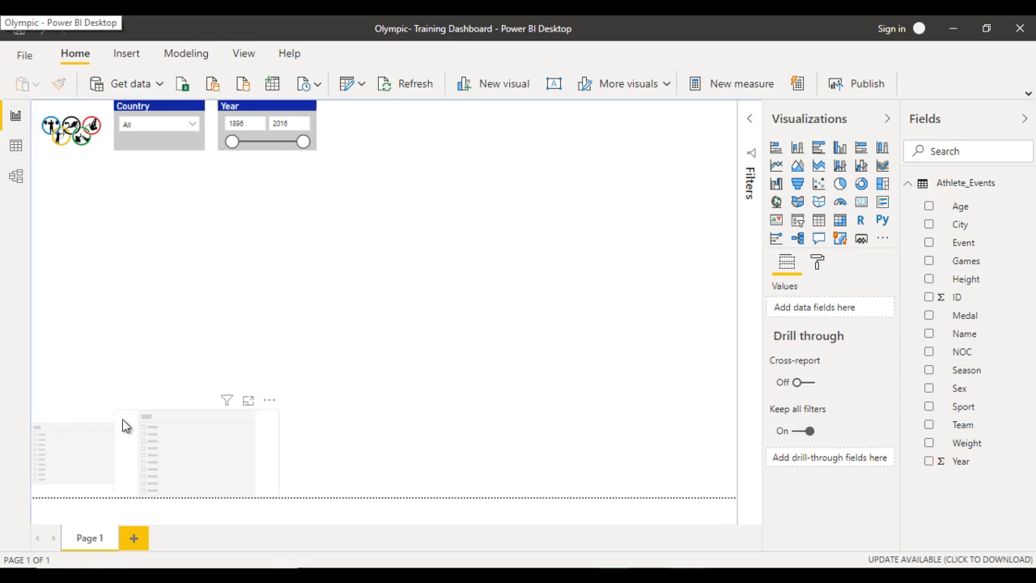
- Move the small empty slicer below the logo, make it wider and shorter, and assign the Sex field to it
{"action": "left_click_drag", "start_coordinate": [72, 434], "coordinate": [57, 212]}
{"action": "left_click_drag", "start_coordinate": [73, 247], "coordinate": [72, 214]}
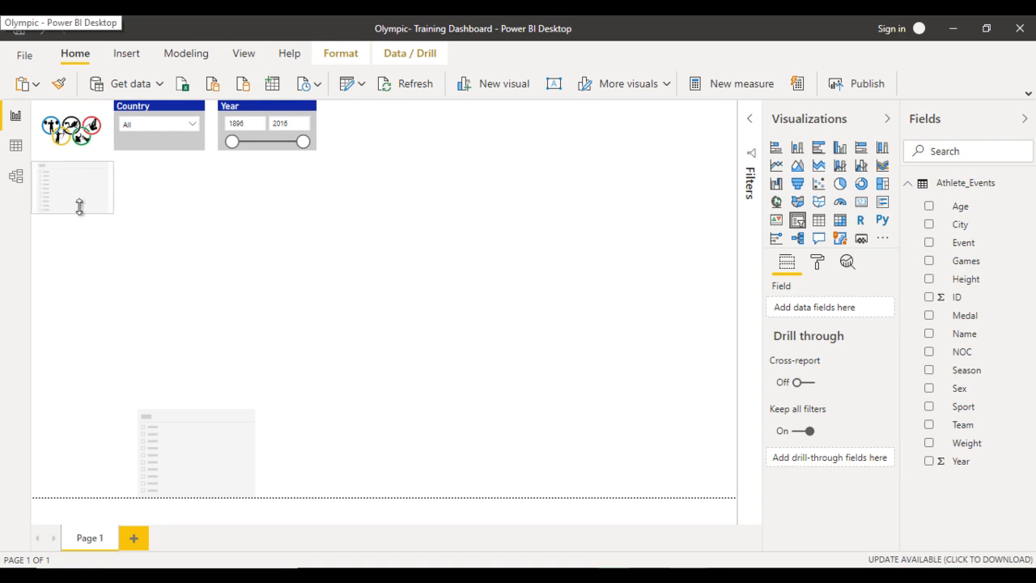
{"action": "left_click_drag", "start_coordinate": [113, 188], "coordinate": [146, 192]}
{"action": "left_click_drag", "start_coordinate": [91, 213], "coordinate": [91, 204]}
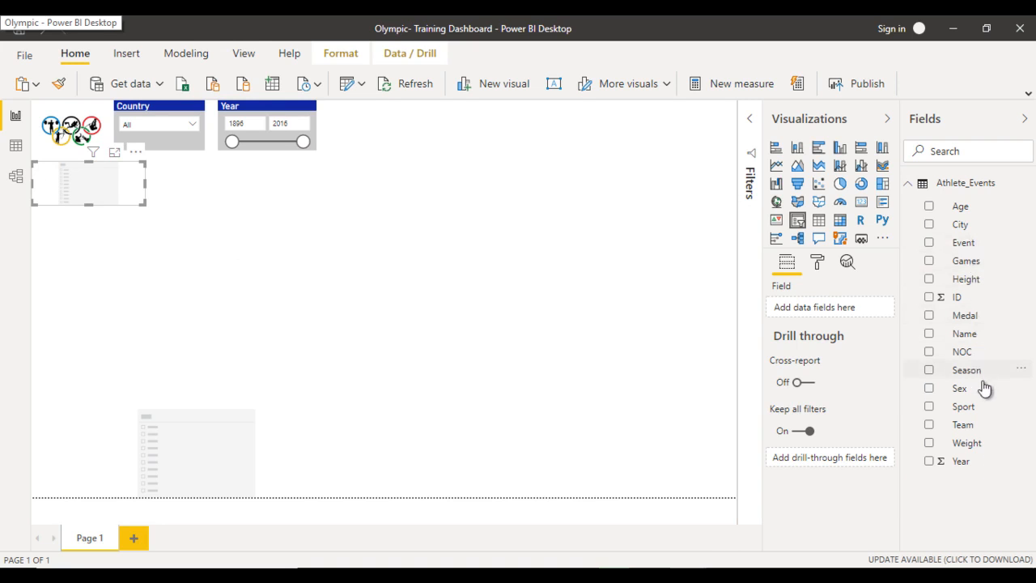
{"action": "left_click_drag", "start_coordinate": [971, 390], "coordinate": [836, 321]}
- Turn off the Sex slicer's header and set its orientation to Horizontal, trimming the slicer's height slightly
{"action": "left_click", "coordinate": [818, 263]}
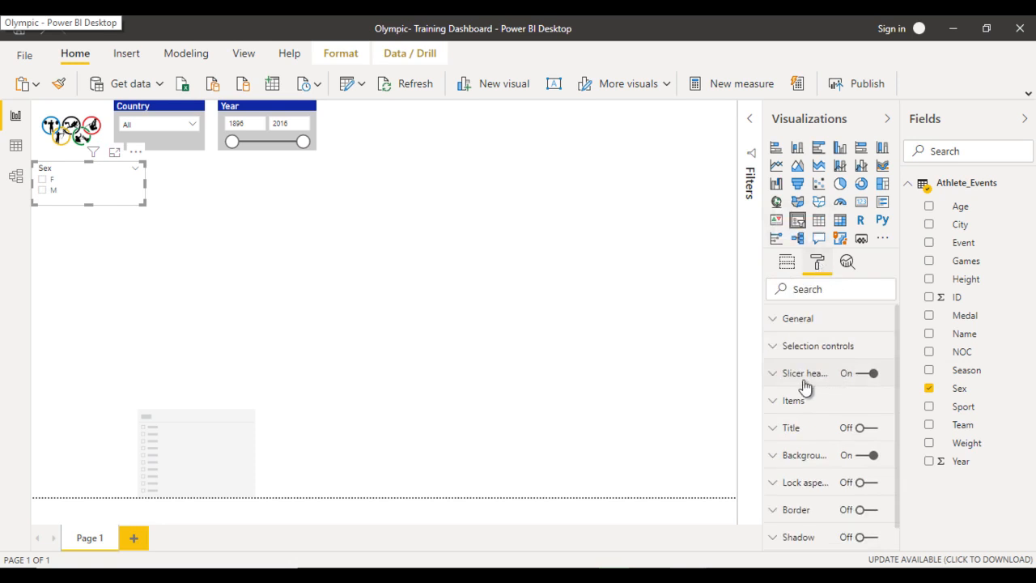
{"action": "left_click", "coordinate": [860, 378]}
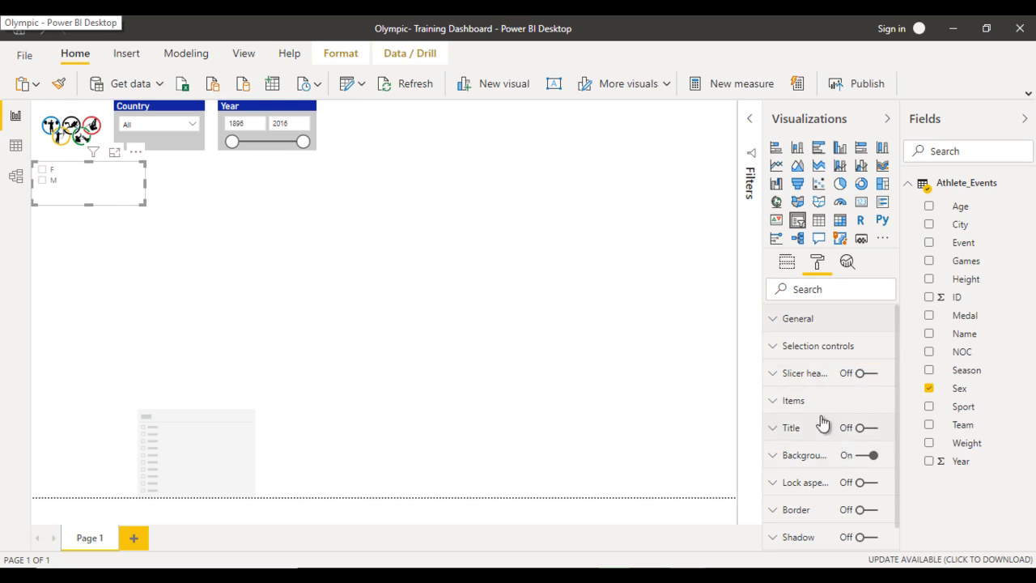
{"action": "left_click", "coordinate": [814, 326]}
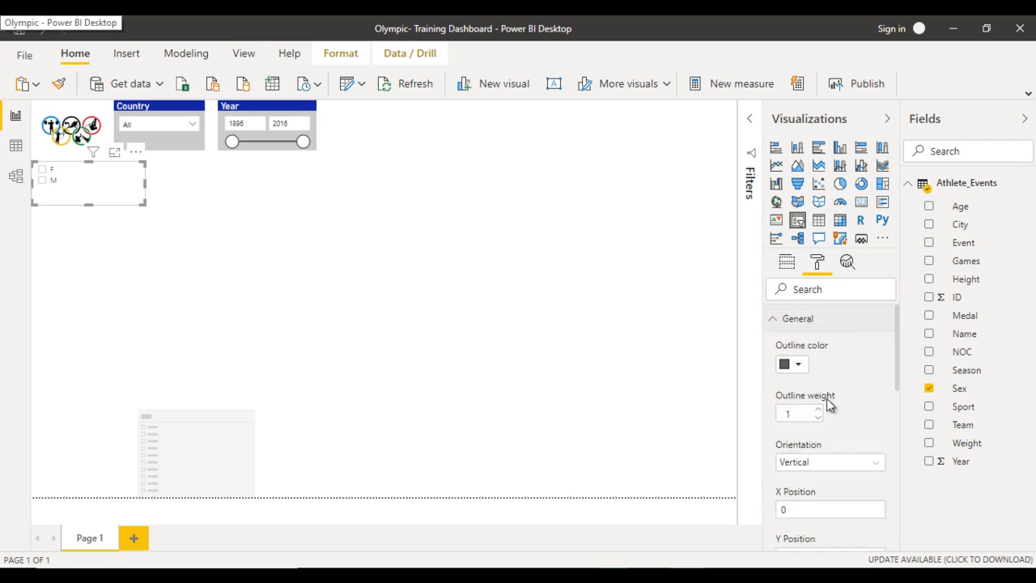
{"action": "left_click", "coordinate": [817, 466]}
{"action": "left_click", "coordinate": [826, 497]}
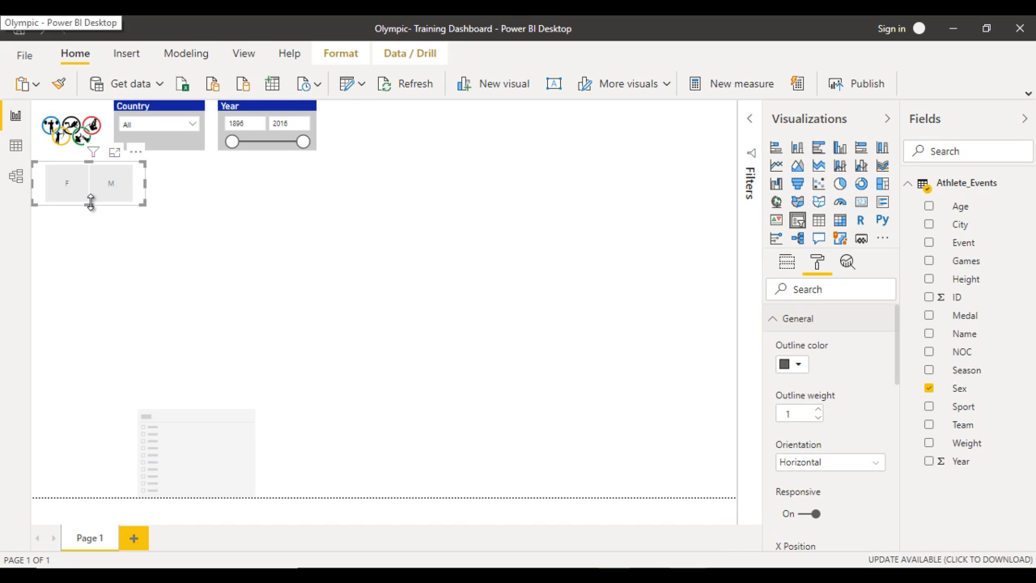
{"action": "left_click_drag", "start_coordinate": [91, 201], "coordinate": [91, 198]}
- Give the Sex slicer's items a white font color and a dark blue background
{"action": "left_click", "coordinate": [798, 321]}
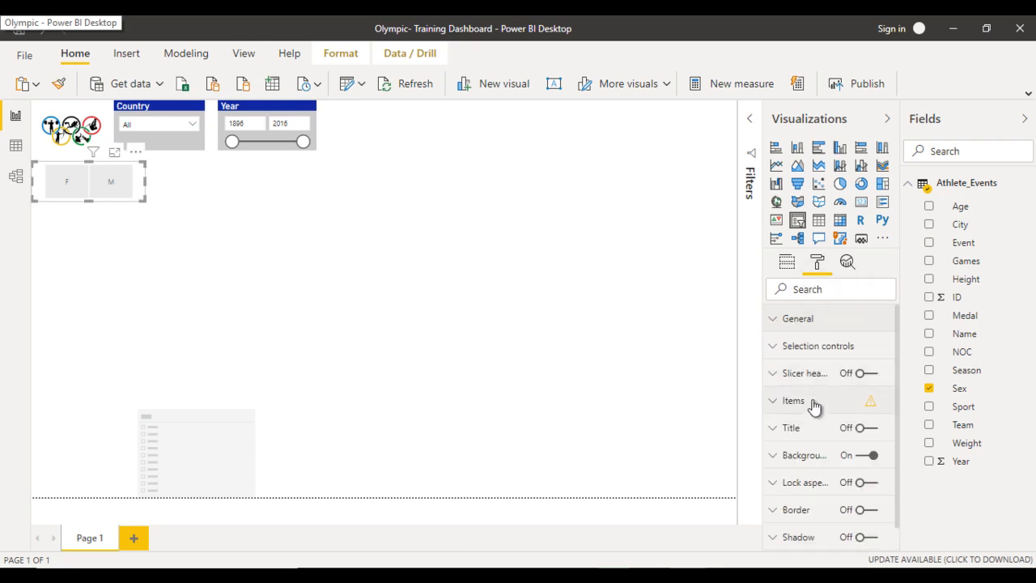
{"action": "left_click", "coordinate": [813, 405]}
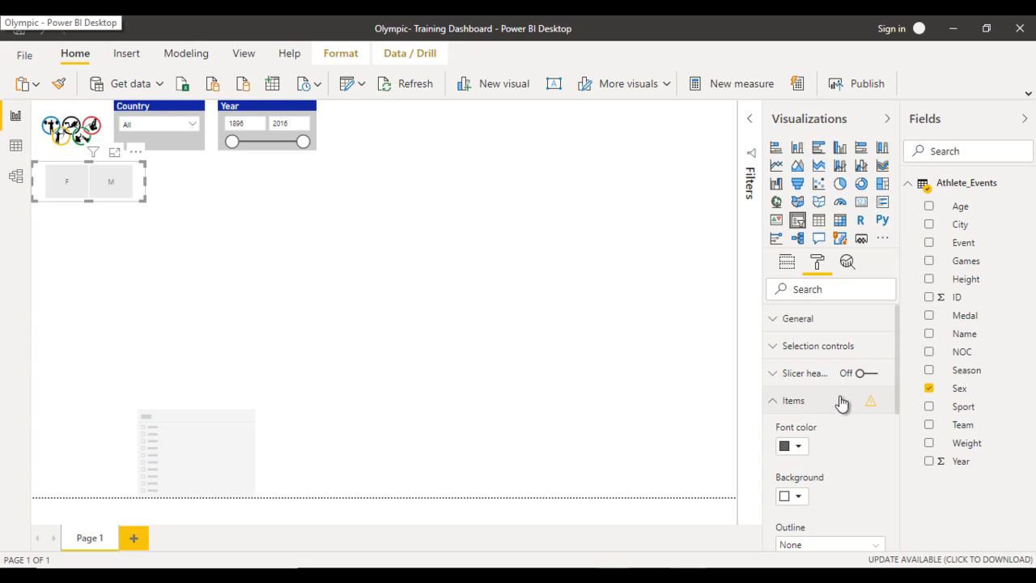
{"action": "left_click", "coordinate": [798, 447]}
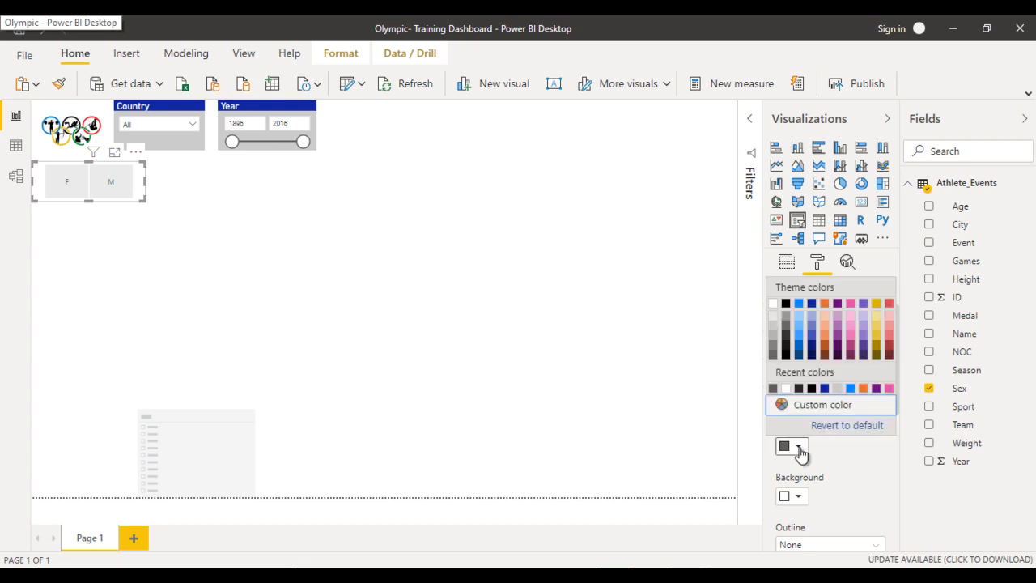
{"action": "left_click", "coordinate": [786, 388]}
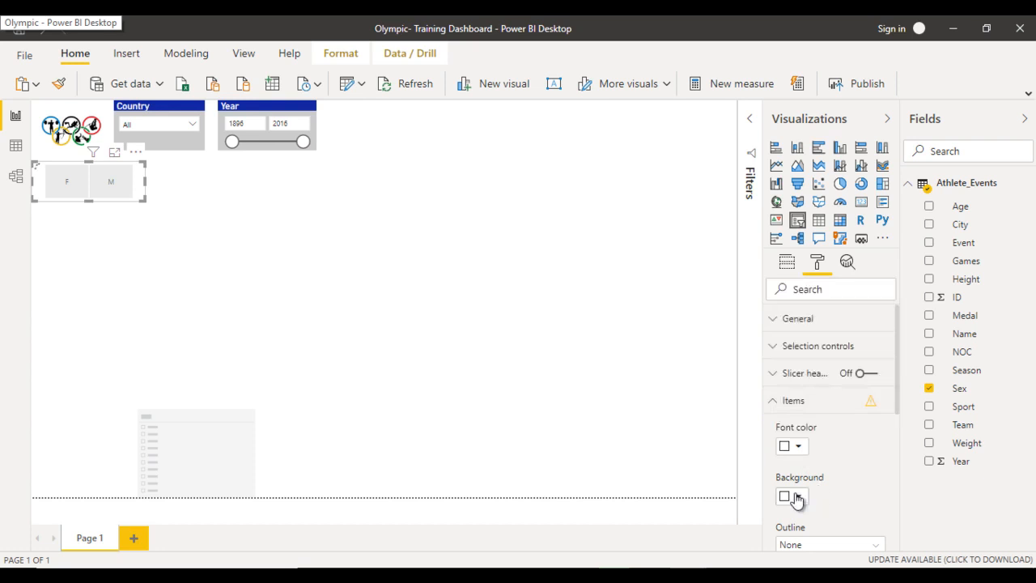
{"action": "left_click", "coordinate": [798, 496]}
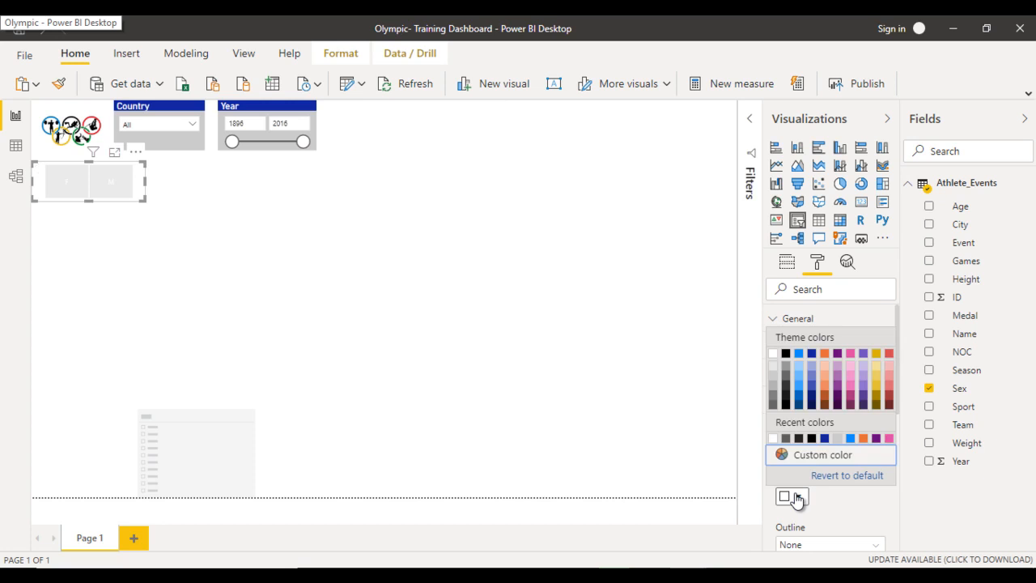
{"action": "left_click", "coordinate": [813, 358]}
{"action": "scroll", "coordinate": [841, 463], "scroll_direction": "down", "scroll_amount": 3}
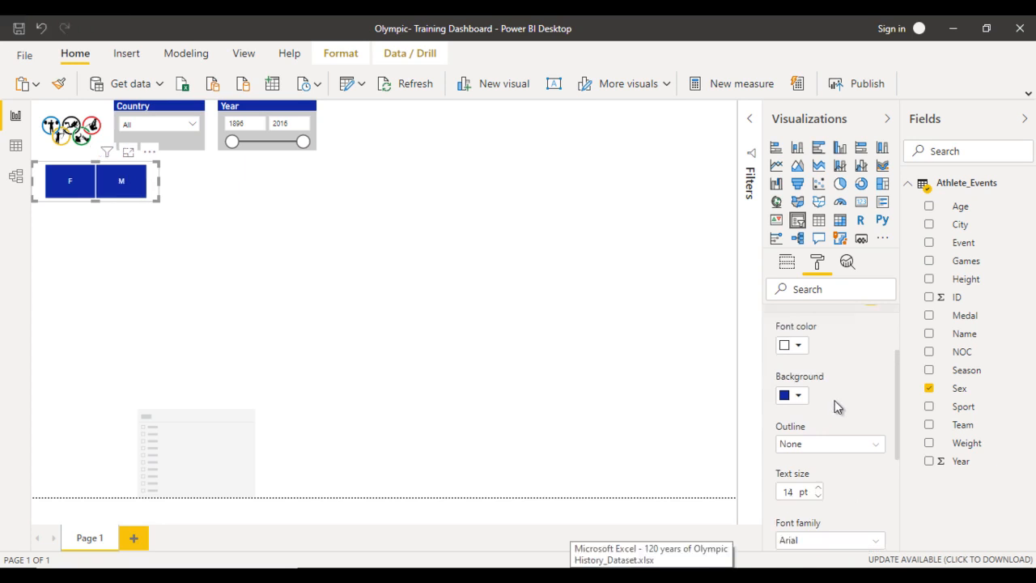
{"action": "scroll", "coordinate": [837, 405], "scroll_direction": "up", "scroll_amount": 3}
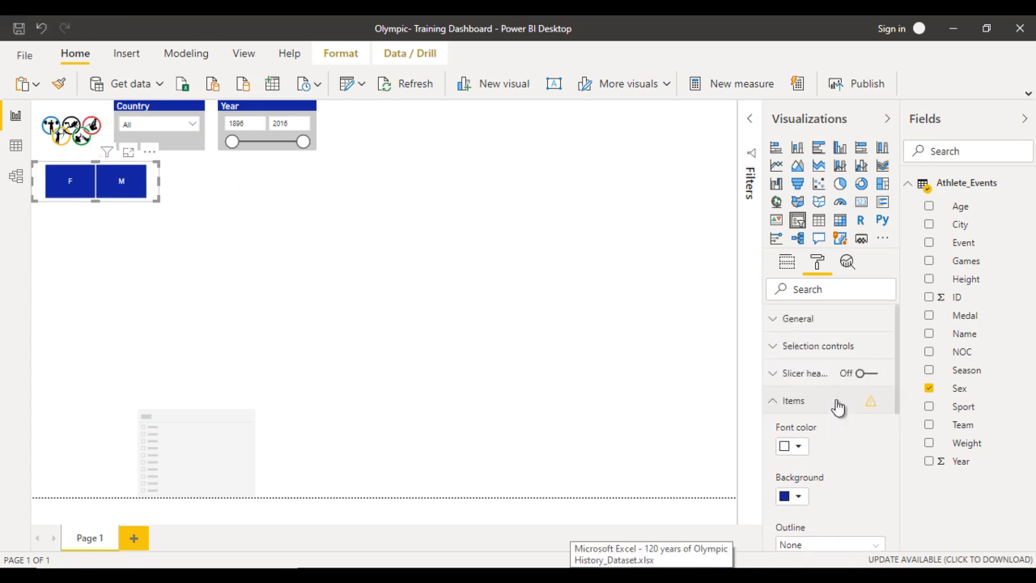
- Turn off the Responsive setting in the general format options of the Sex slicer
{"action": "left_click", "coordinate": [796, 327]}
{"action": "scroll", "coordinate": [857, 454], "scroll_direction": "down", "scroll_amount": 1}
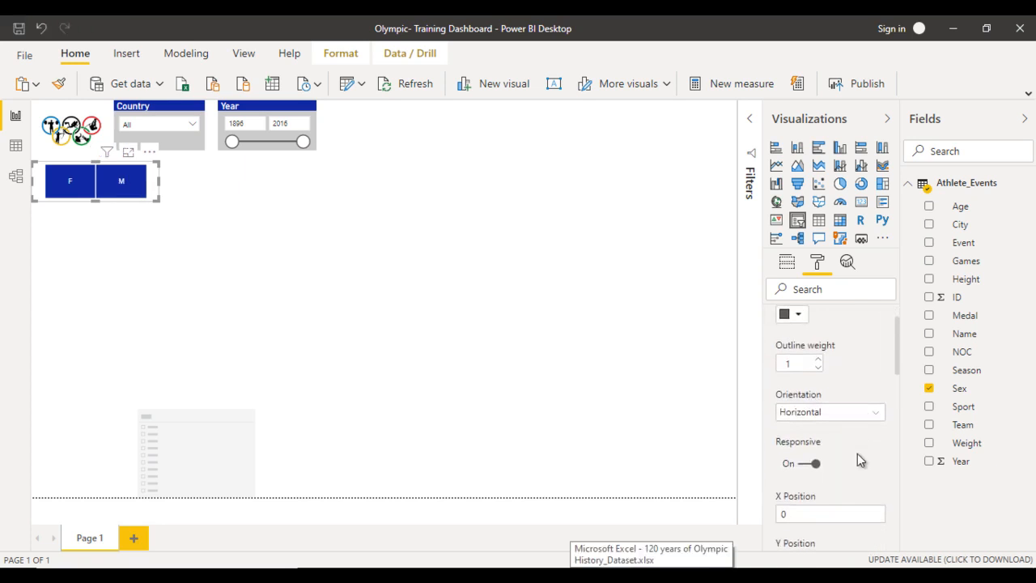
{"action": "left_click", "coordinate": [805, 466]}
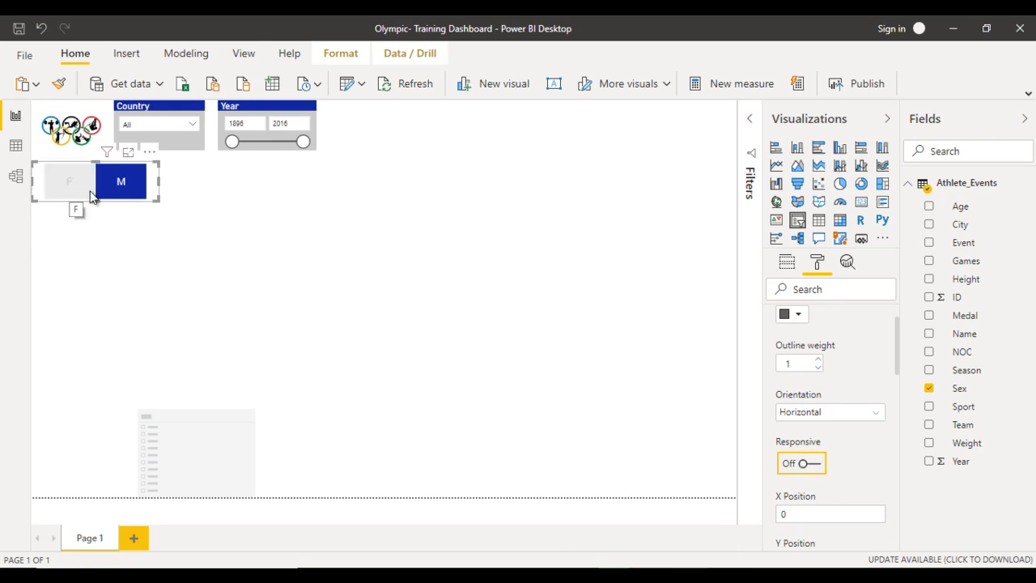
- Move the empty slicer directly below the Sex slicer, resize it to match that slicer, and assign the Season field to it
{"action": "left_click_drag", "start_coordinate": [222, 450], "coordinate": [81, 241]}
{"action": "left_click_drag", "start_coordinate": [113, 289], "coordinate": [119, 242]}
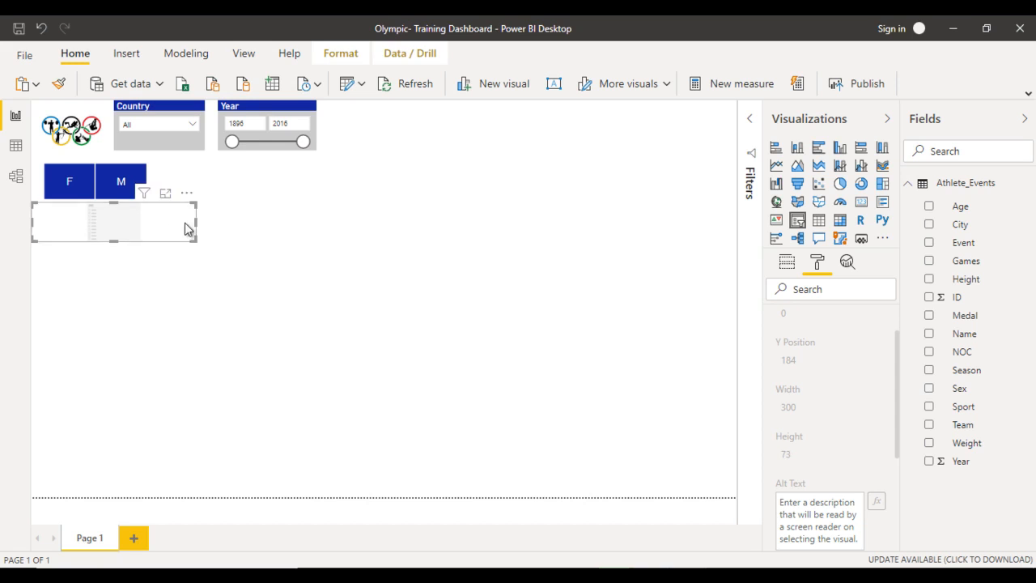
{"action": "left_click_drag", "start_coordinate": [195, 225], "coordinate": [159, 220]}
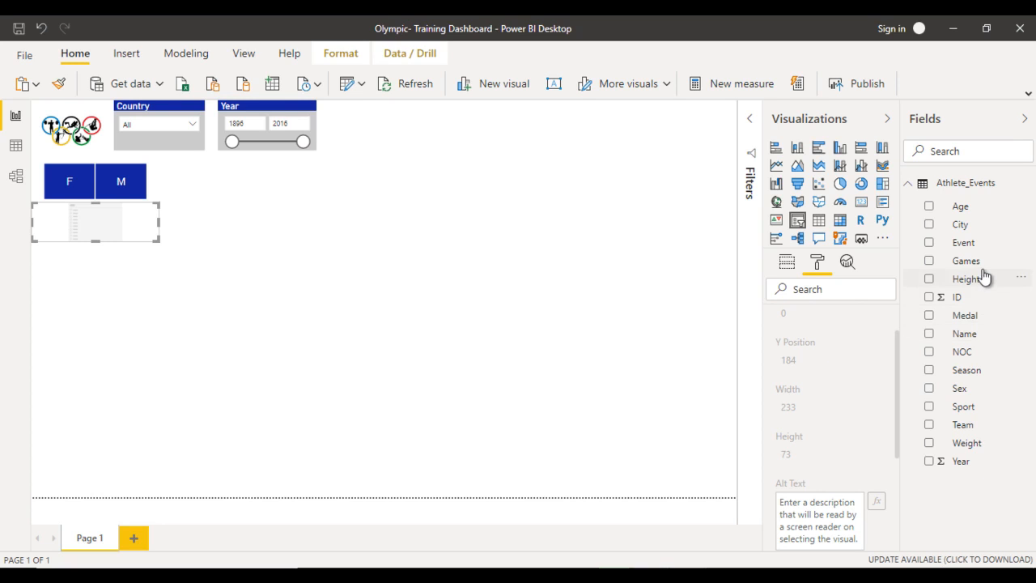
{"action": "left_click", "coordinate": [787, 263]}
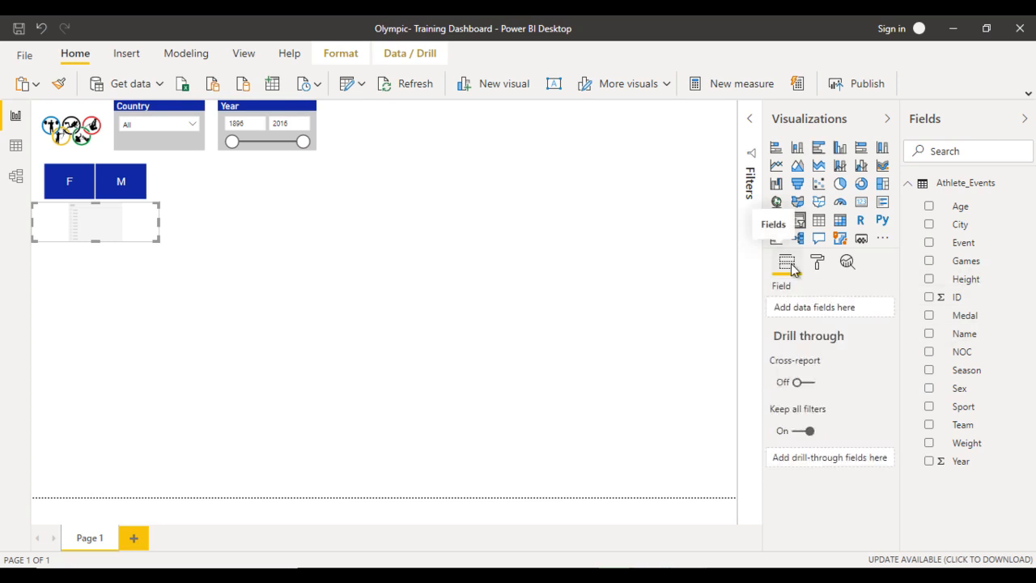
{"action": "left_click_drag", "start_coordinate": [978, 378], "coordinate": [846, 319]}
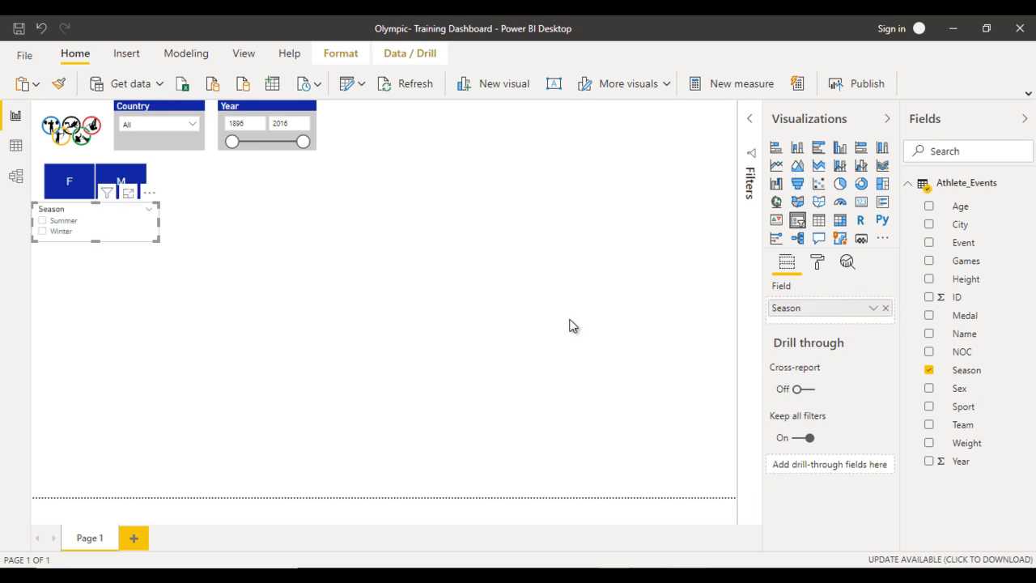
- Copy the Sex slicer's formatting onto the Season slicer with Format Painter
{"action": "left_click", "coordinate": [157, 184]}
{"action": "left_click", "coordinate": [58, 84]}
{"action": "left_click", "coordinate": [134, 219]}
{"action": "left_click", "coordinate": [296, 258]}
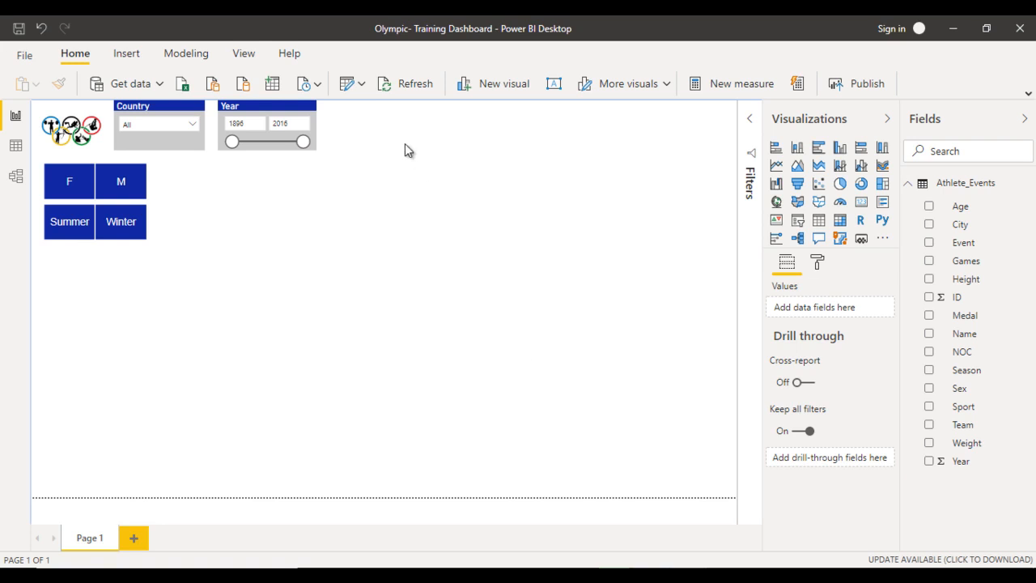
- Insert an oval shape beside the Year slicer and resize it to a wide, flat ellipse about as tall as the slicers
{"action": "left_click", "coordinate": [125, 53]}
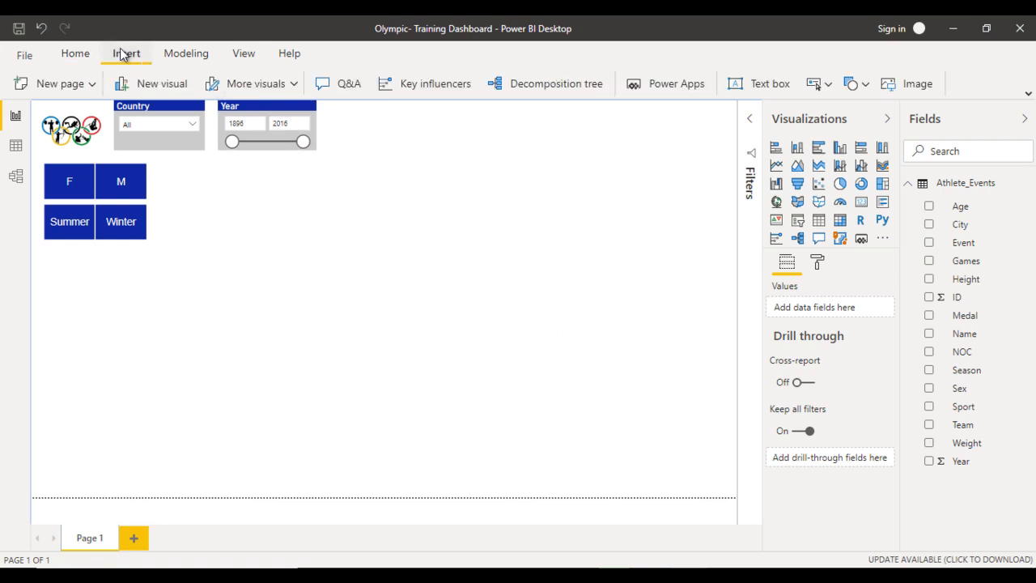
{"action": "left_click", "coordinate": [866, 83]}
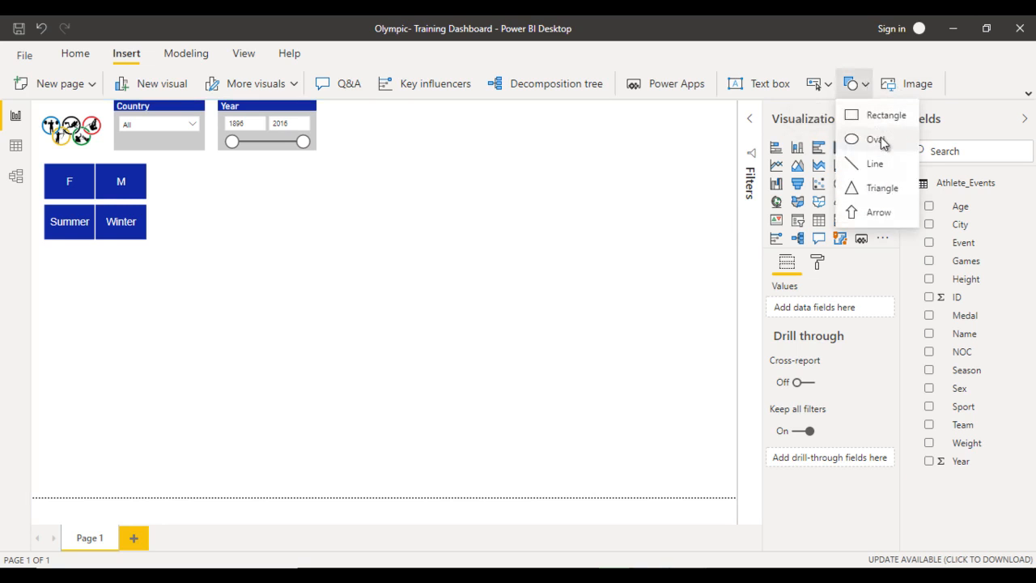
{"action": "left_click_drag", "start_coordinate": [272, 240], "coordinate": [378, 123]}
{"action": "left_click_drag", "start_coordinate": [440, 142], "coordinate": [517, 142]}
{"action": "left_click_drag", "start_coordinate": [430, 182], "coordinate": [433, 160]}
{"action": "left_click_drag", "start_coordinate": [517, 129], "coordinate": [488, 127]}
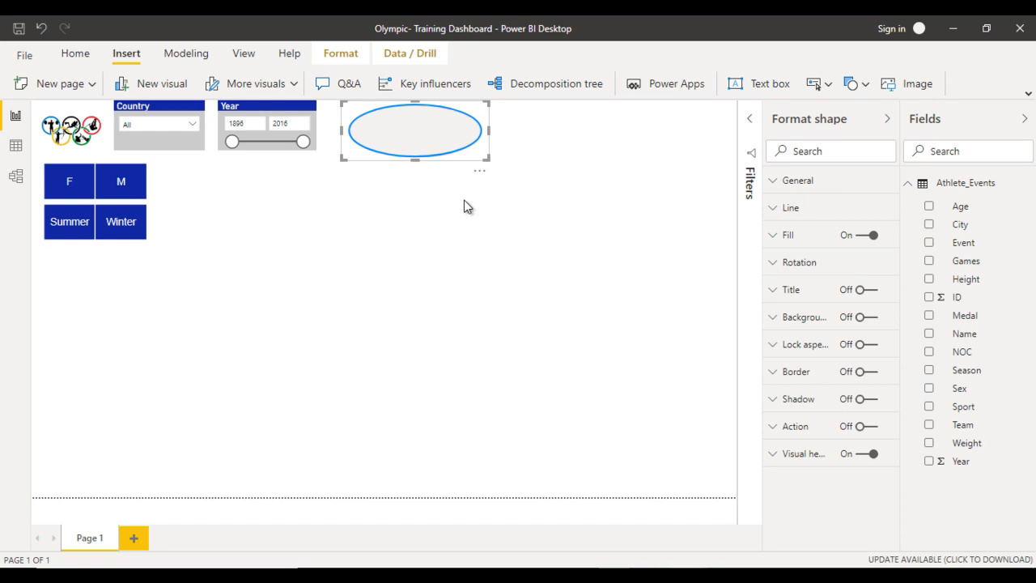
- Duplicate the oval and adjust the widths so that three similar ovals sit side by side up to the page edge
{"action": "key", "text": "ctrl+c"}
{"action": "key", "text": "ctrl+v"}
{"action": "left_click_drag", "start_coordinate": [426, 146], "coordinate": [569, 128]}
{"action": "left_click", "coordinate": [484, 135]}
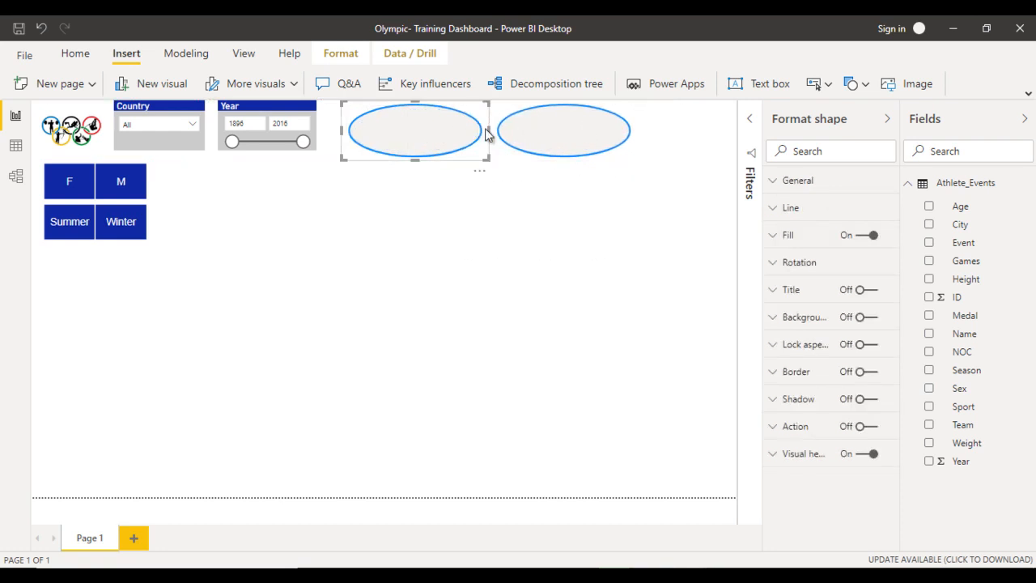
{"action": "left_click_drag", "start_coordinate": [489, 129], "coordinate": [475, 128]}
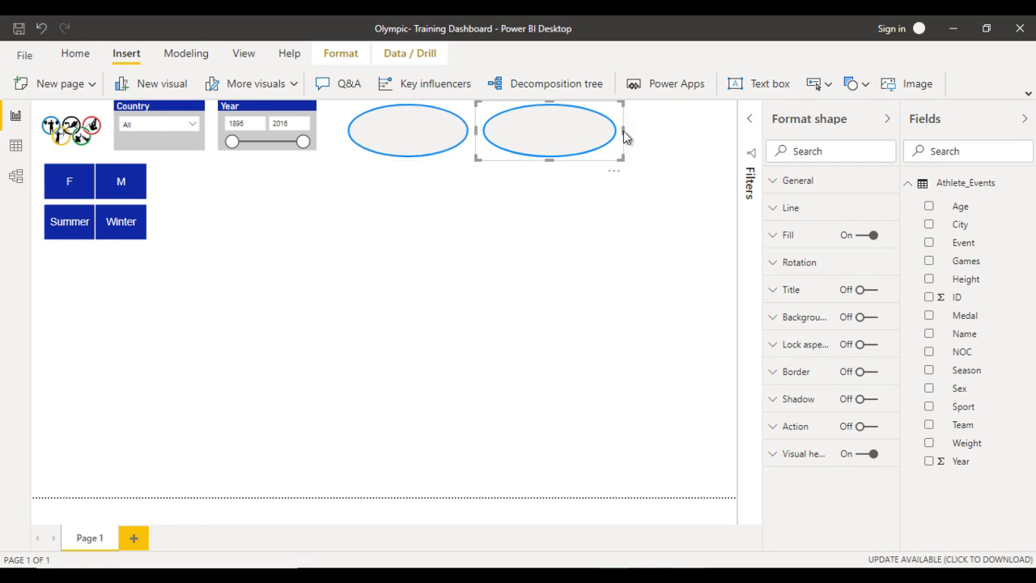
{"action": "left_click_drag", "start_coordinate": [623, 131], "coordinate": [687, 118]}
{"action": "left_click", "coordinate": [571, 229]}
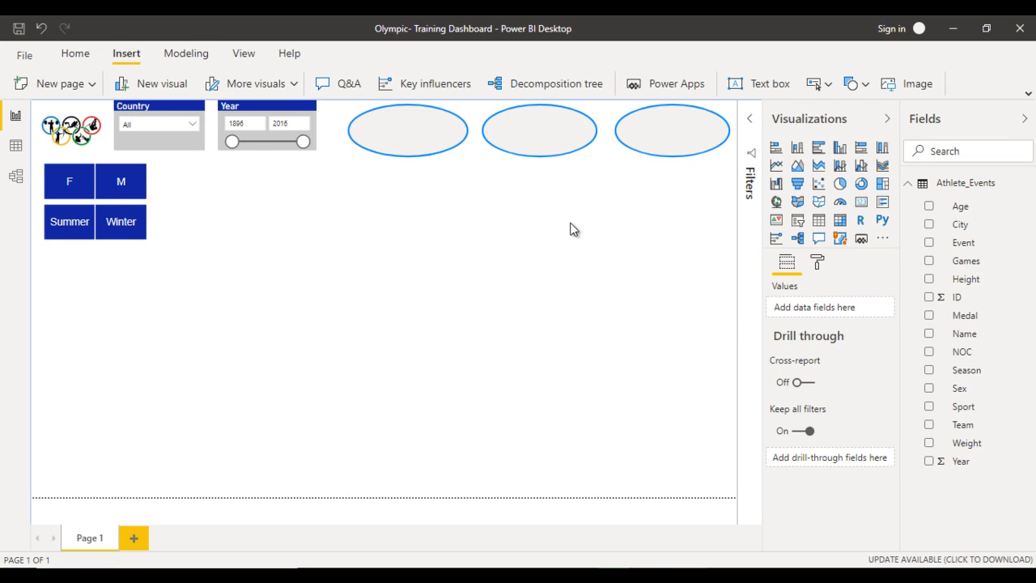
- Fill the first oval, next to the Year slicer, with a light gold theme color
{"action": "left_click", "coordinate": [419, 143]}
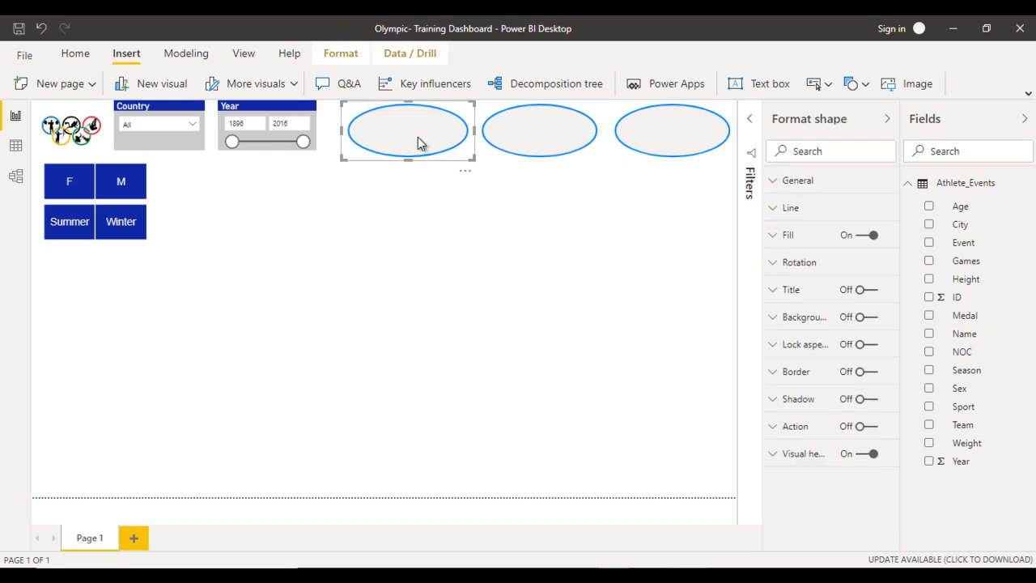
{"action": "left_click", "coordinate": [793, 239]}
{"action": "left_click", "coordinate": [799, 283]}
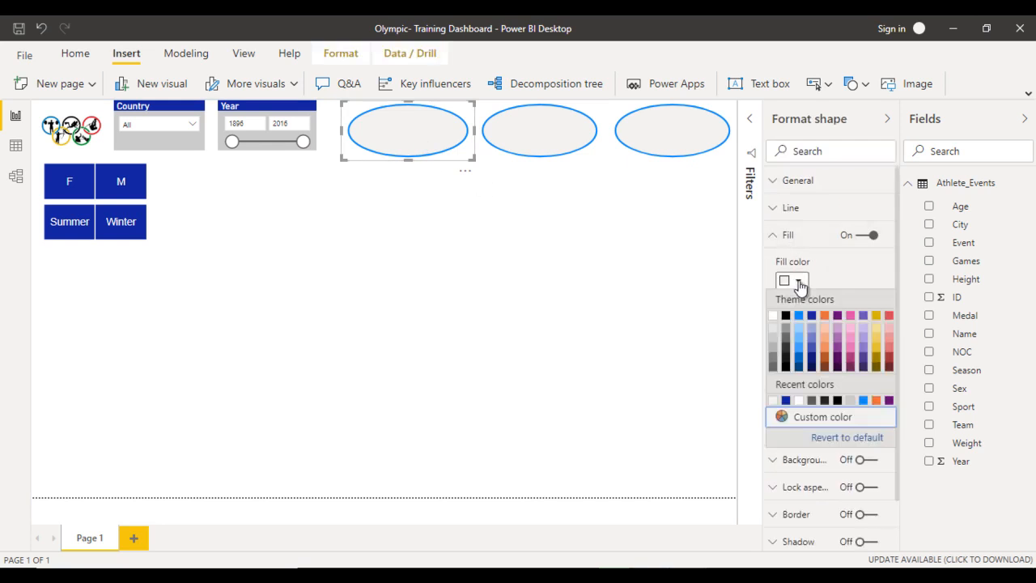
{"action": "left_click", "coordinate": [878, 339]}
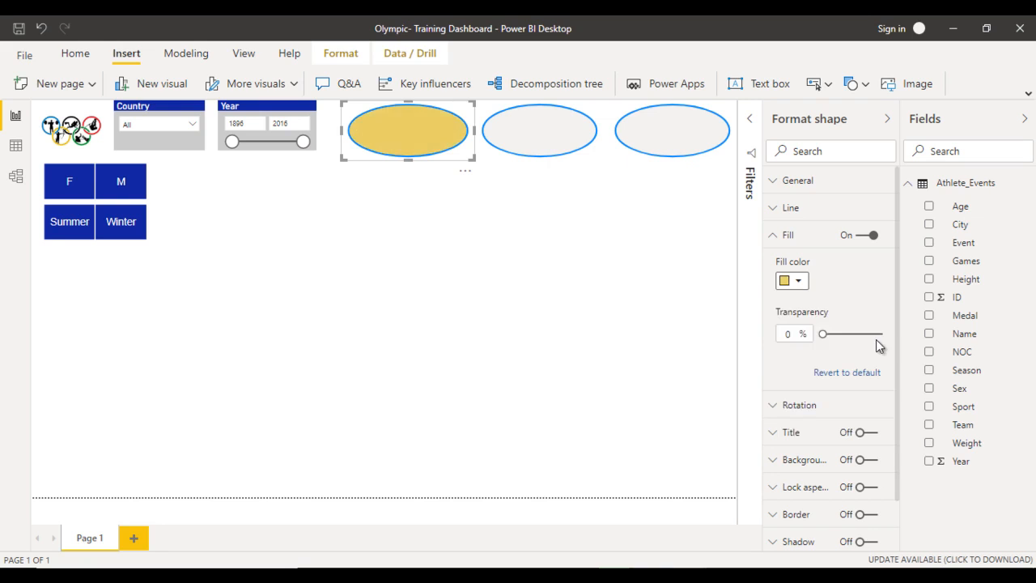
- Fill the third oval, at the page edge, with a light red theme color and leave the middle oval's fill as is
{"action": "left_click", "coordinate": [538, 144]}
{"action": "left_click", "coordinate": [676, 143]}
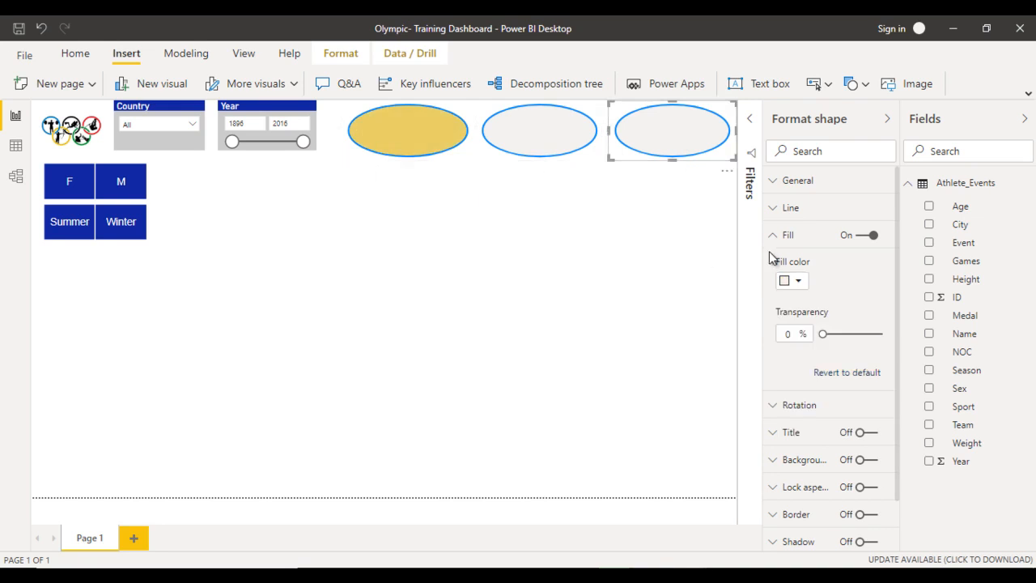
{"action": "left_click", "coordinate": [798, 281]}
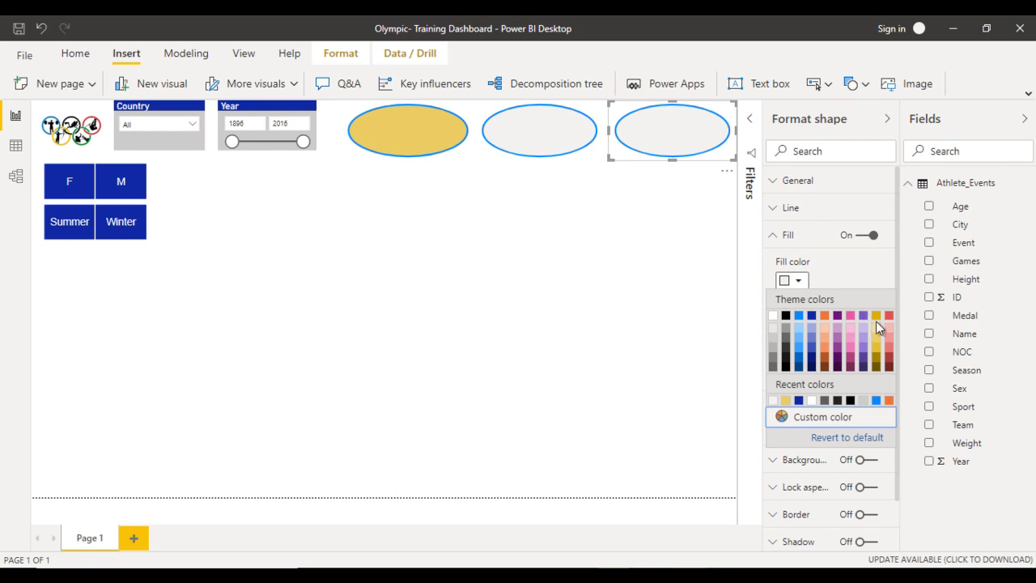
{"action": "left_click", "coordinate": [889, 347]}
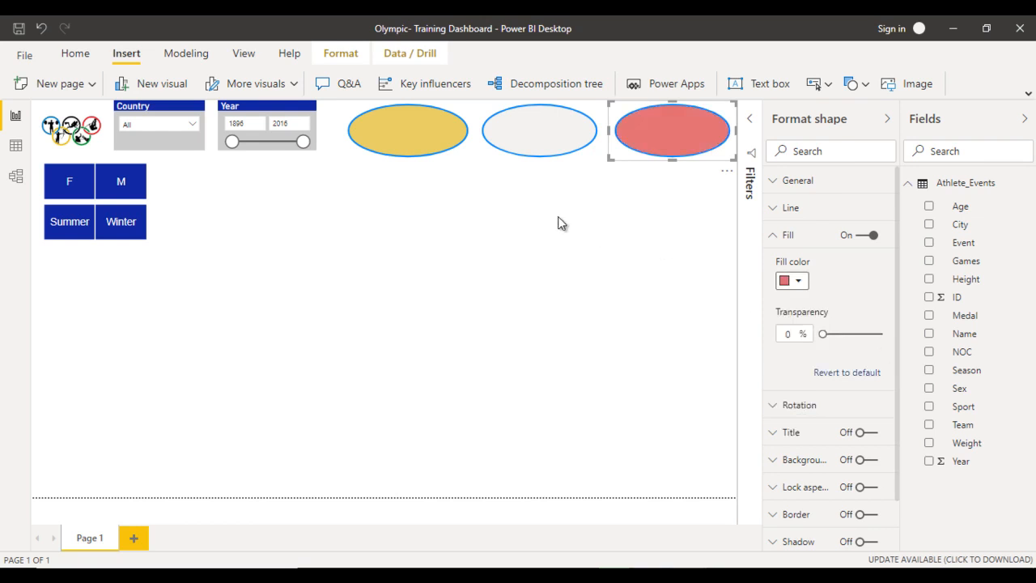
{"action": "left_click", "coordinate": [671, 211]}
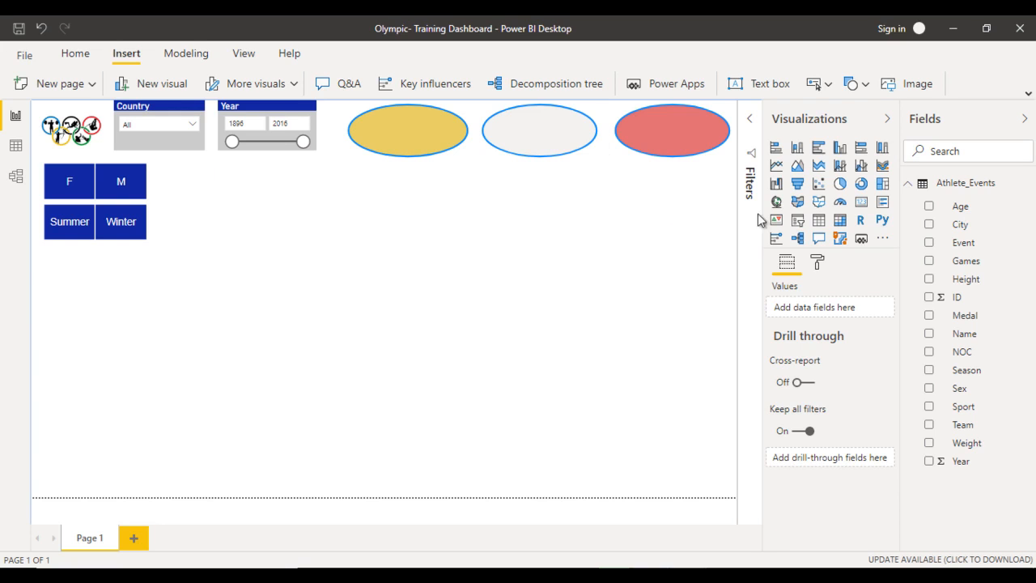
- Add a card visual, place it over the gold oval and reduce its height to match the oval
{"action": "left_click", "coordinate": [861, 201]}
{"action": "left_click_drag", "start_coordinate": [296, 255], "coordinate": [398, 122]}
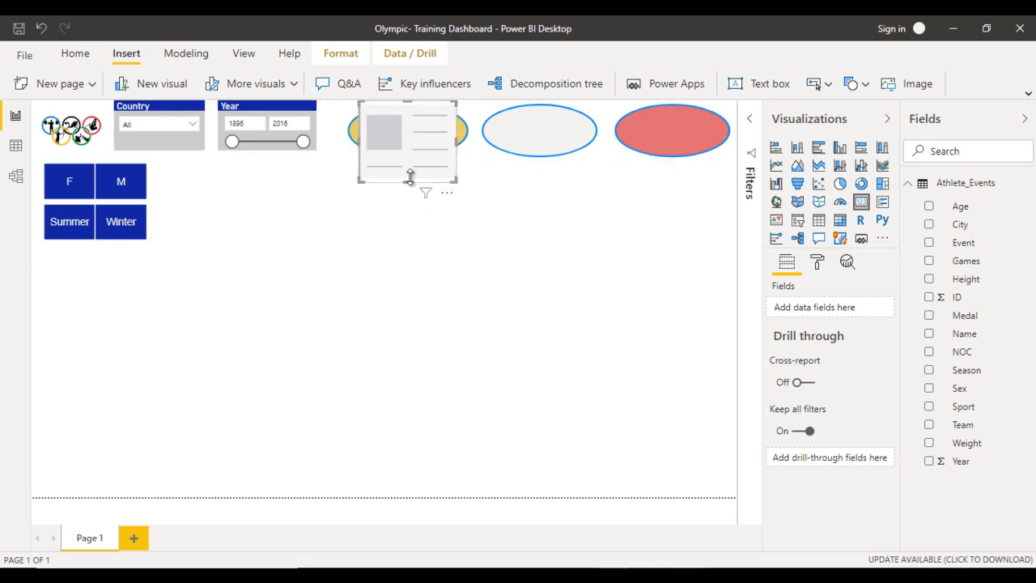
{"action": "left_click_drag", "start_coordinate": [410, 179], "coordinate": [412, 160]}
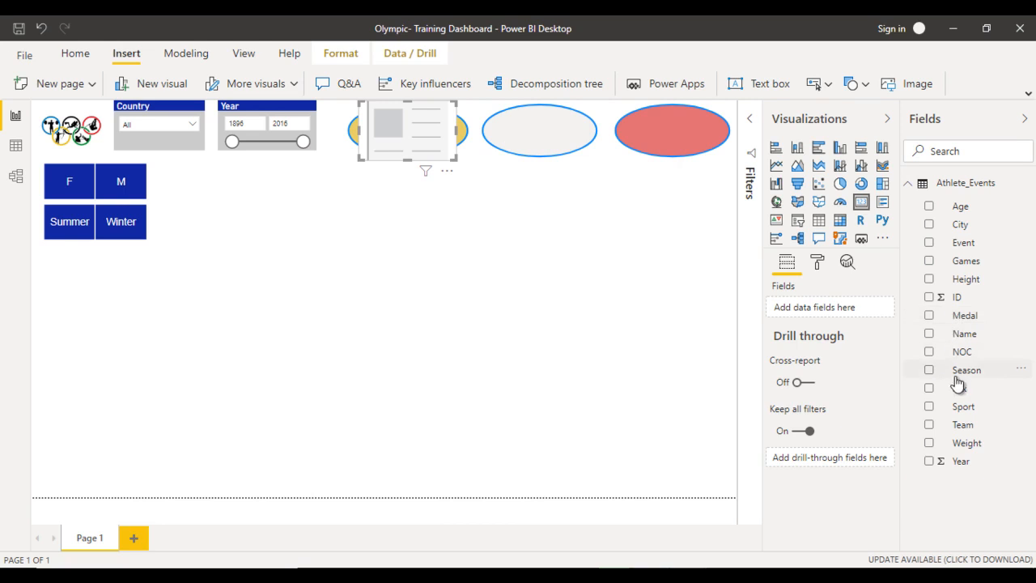
- Assign the Medal field to the card over the gold oval and summarize it by Count
{"action": "left_click_drag", "start_coordinate": [977, 316], "coordinate": [846, 308]}
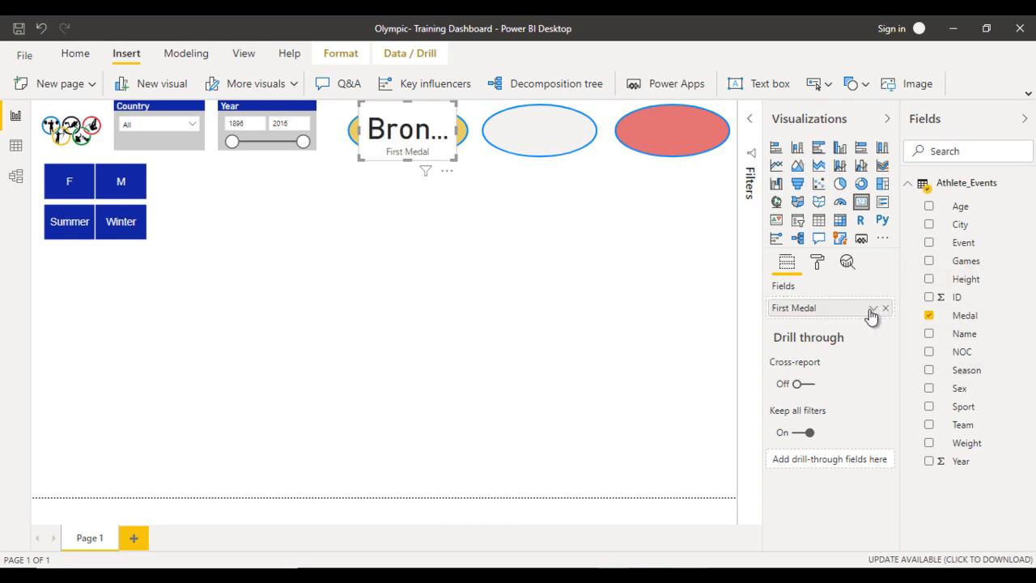
{"action": "left_click", "coordinate": [871, 311]}
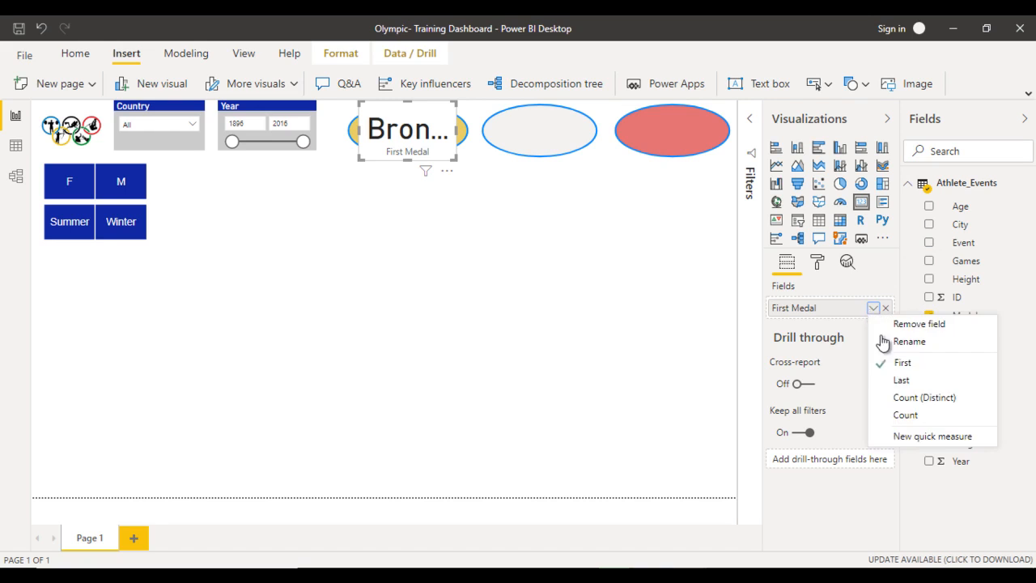
{"action": "left_click", "coordinate": [911, 416]}
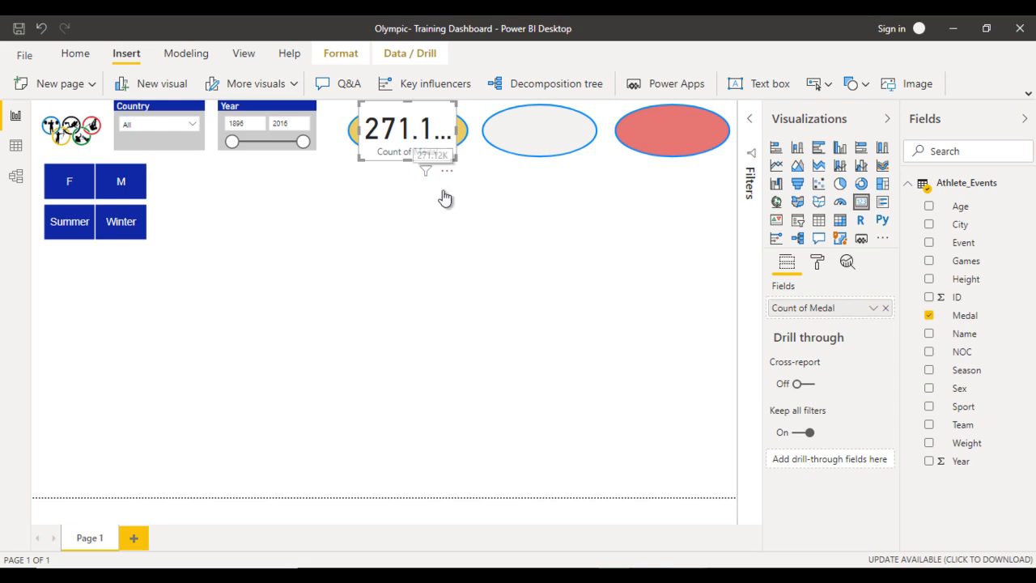
- Set the card's data label text size to 25 pt and its display units to None
{"action": "left_click", "coordinate": [818, 263]}
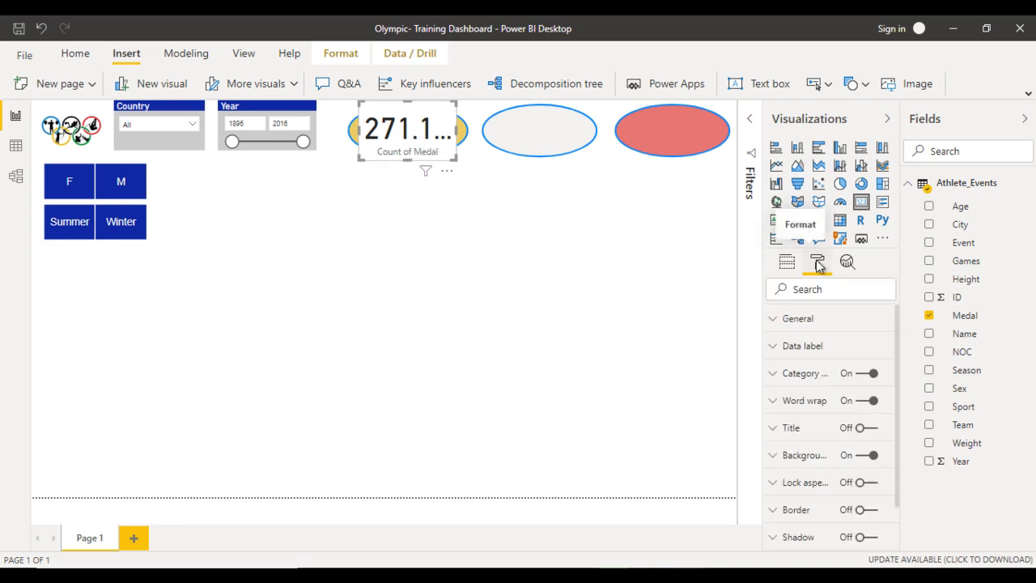
{"action": "left_click", "coordinate": [810, 346]}
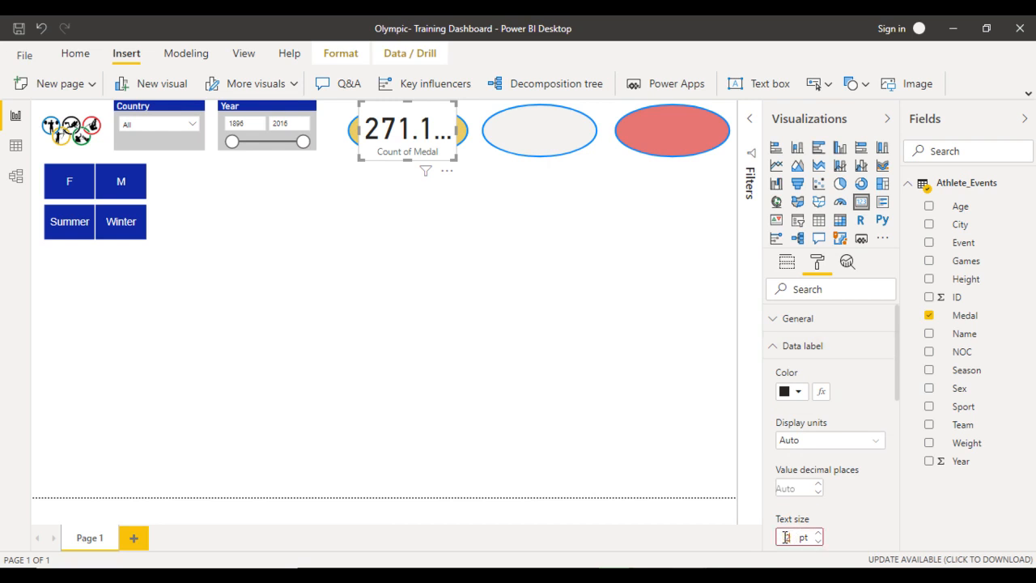
{"action": "type", "text": "1"}
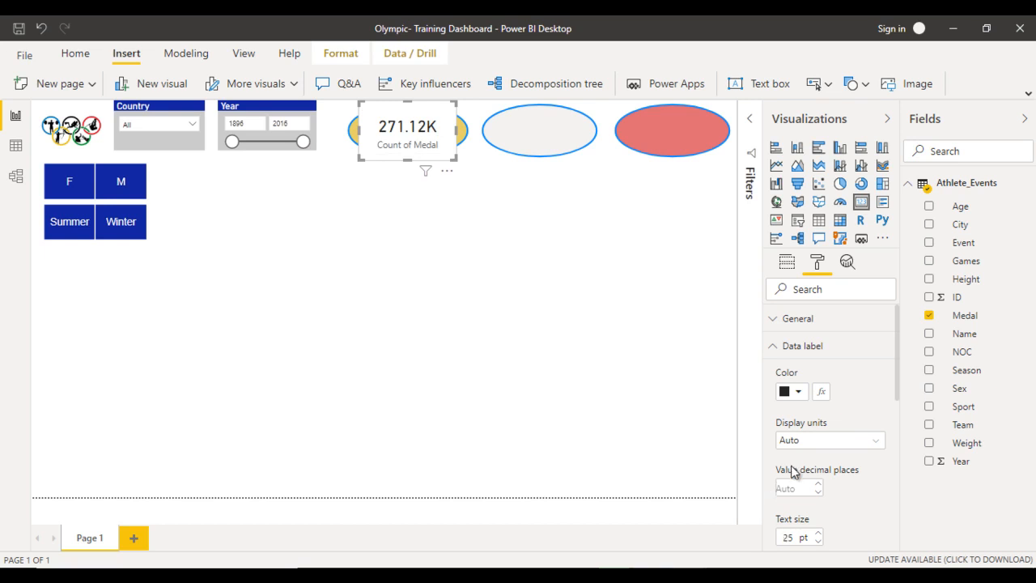
{"action": "left_click", "coordinate": [802, 442]}
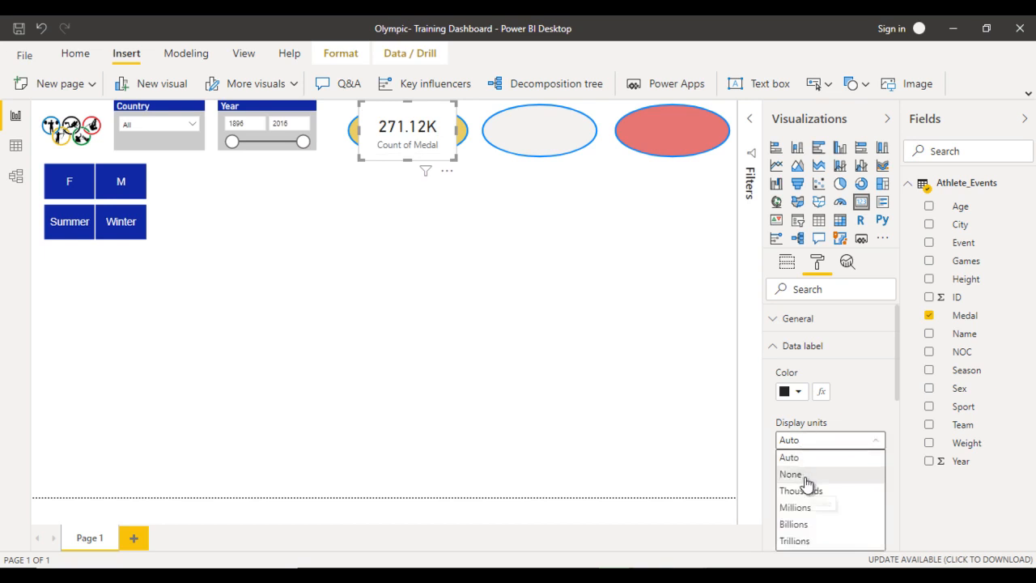
{"action": "left_click", "coordinate": [806, 476]}
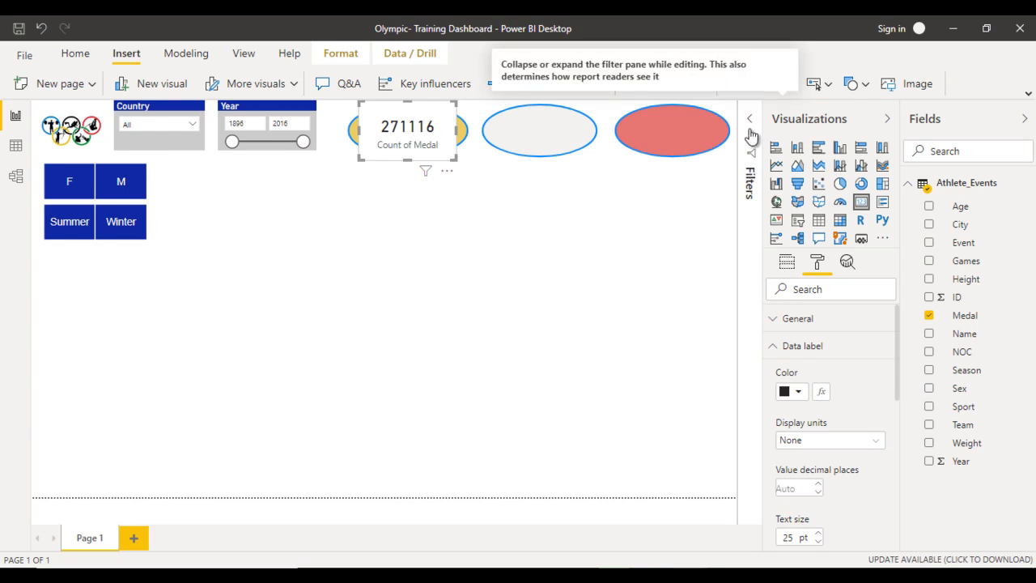
- Add Medal as a page-level filter and exclude the NA value
{"action": "left_click", "coordinate": [750, 132]}
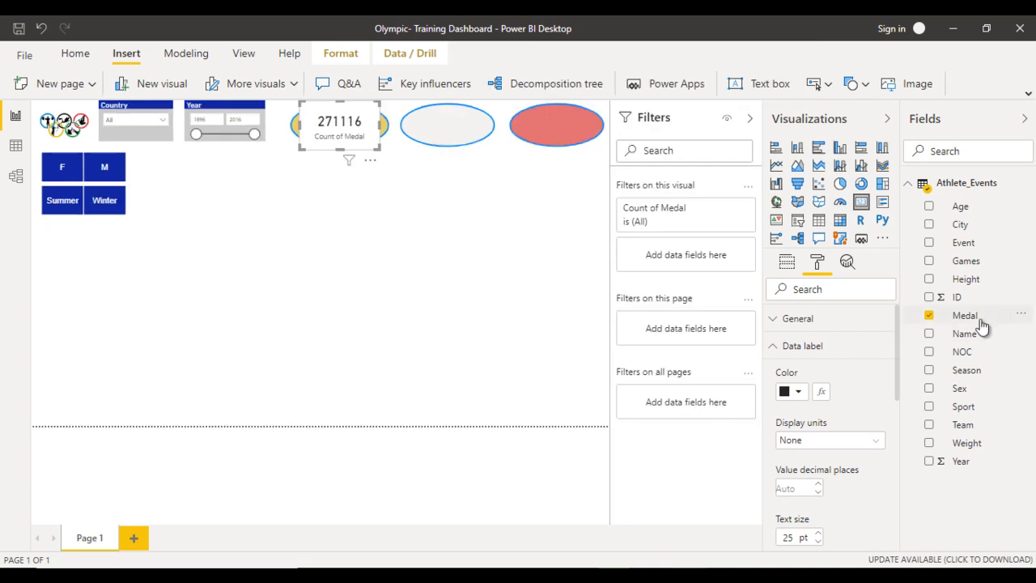
{"action": "left_click_drag", "start_coordinate": [975, 320], "coordinate": [698, 330]}
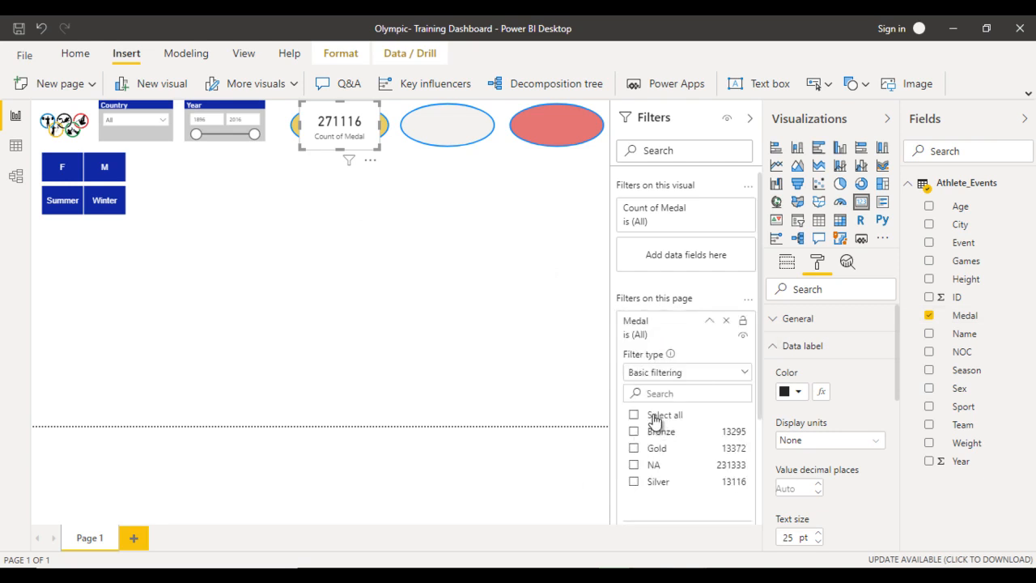
{"action": "left_click", "coordinate": [644, 468]}
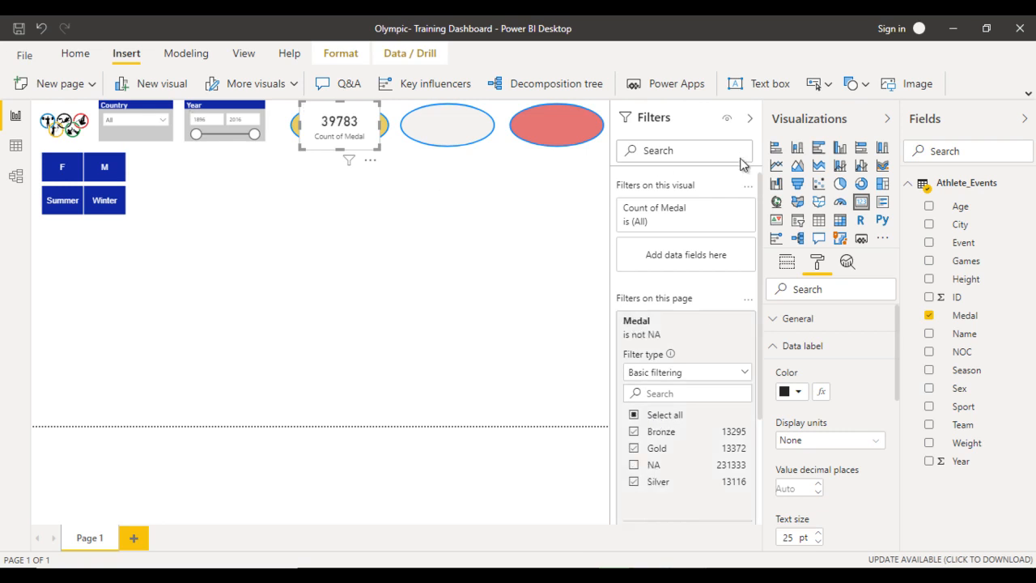
- Add Medal as a visual-level filter on the card over the gold oval and restrict it to Gold
{"action": "left_click", "coordinate": [674, 211]}
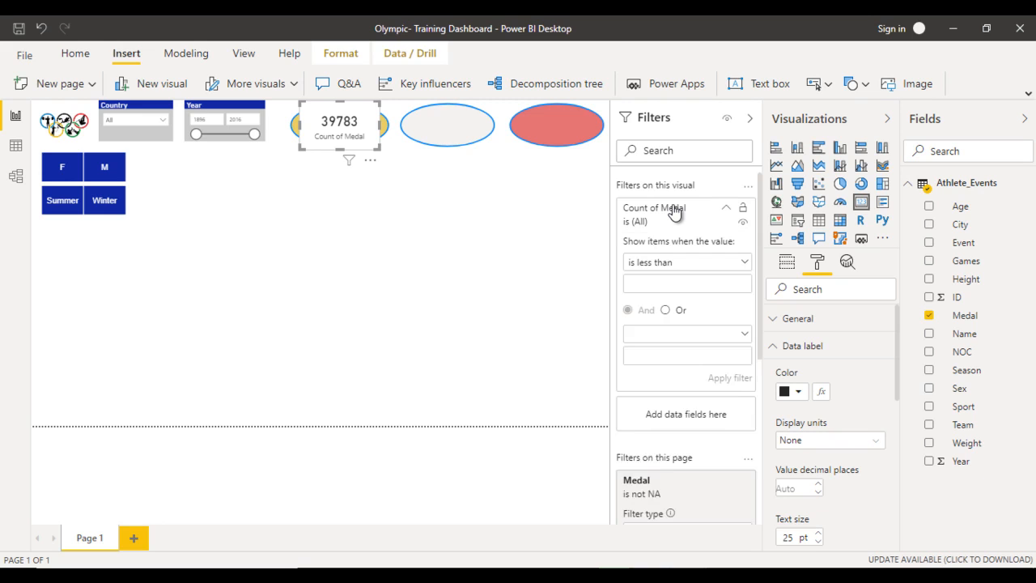
{"action": "left_click", "coordinate": [680, 209]}
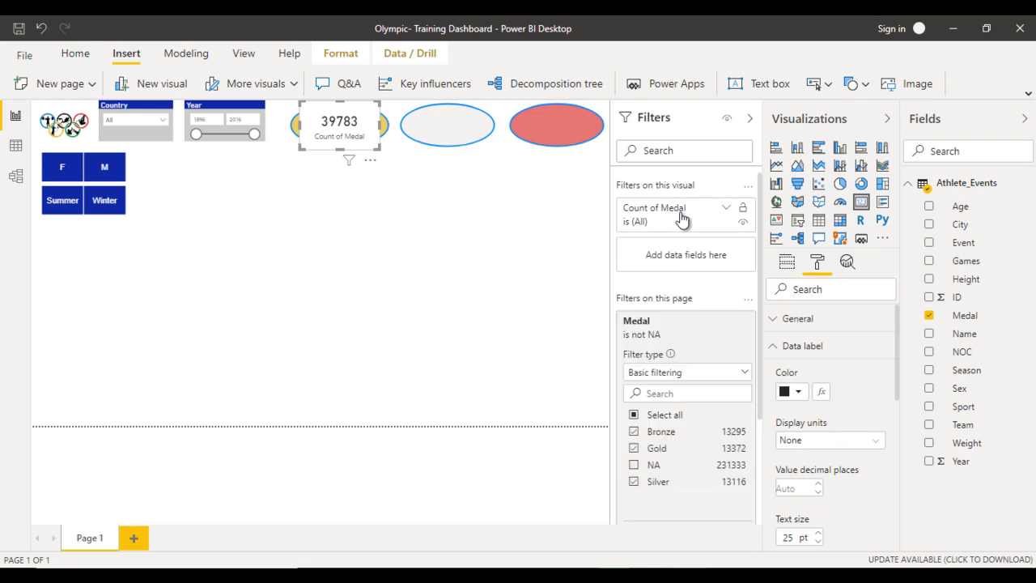
{"action": "left_click_drag", "start_coordinate": [981, 320], "coordinate": [689, 259]}
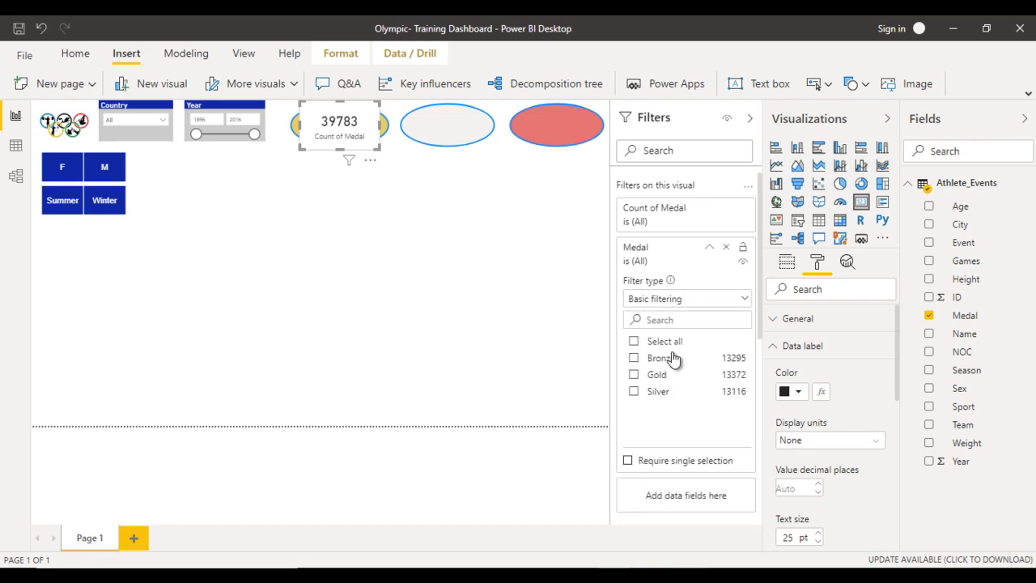
{"action": "left_click", "coordinate": [639, 374]}
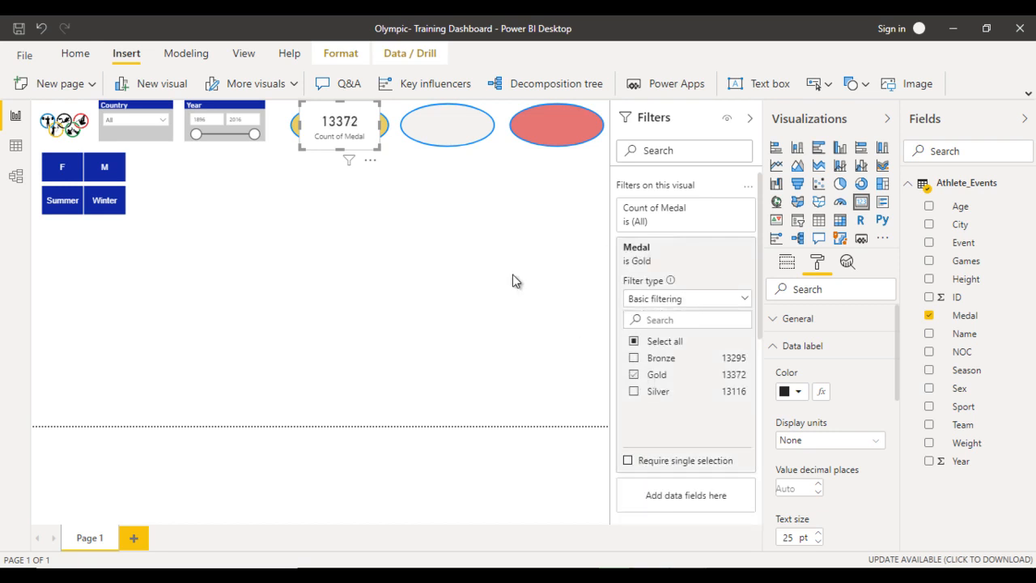
{"action": "left_click", "coordinate": [749, 125]}
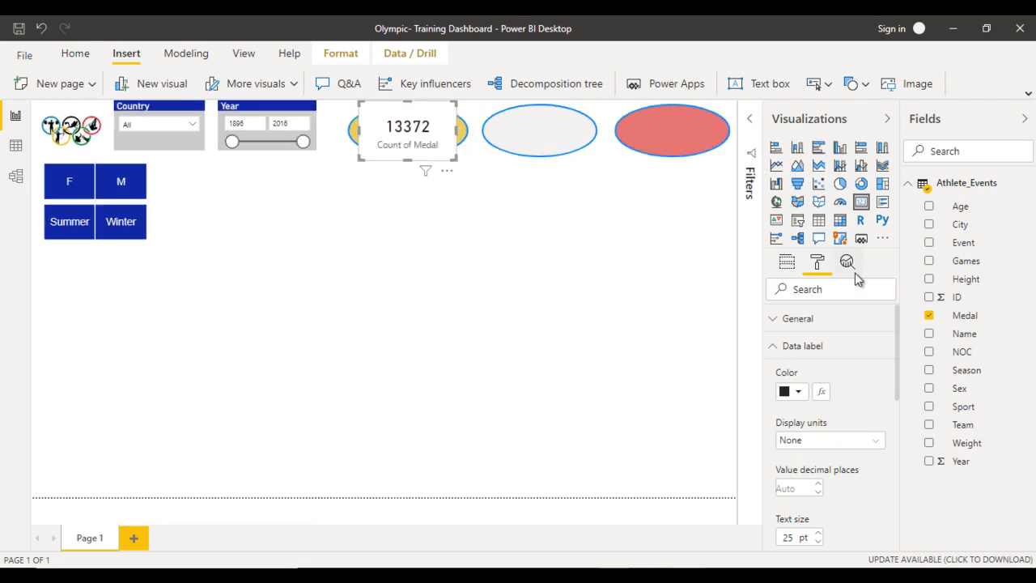
- Turn off the background of the card over the gold oval and set its data label font to Arial
{"action": "left_click", "coordinate": [788, 345]}
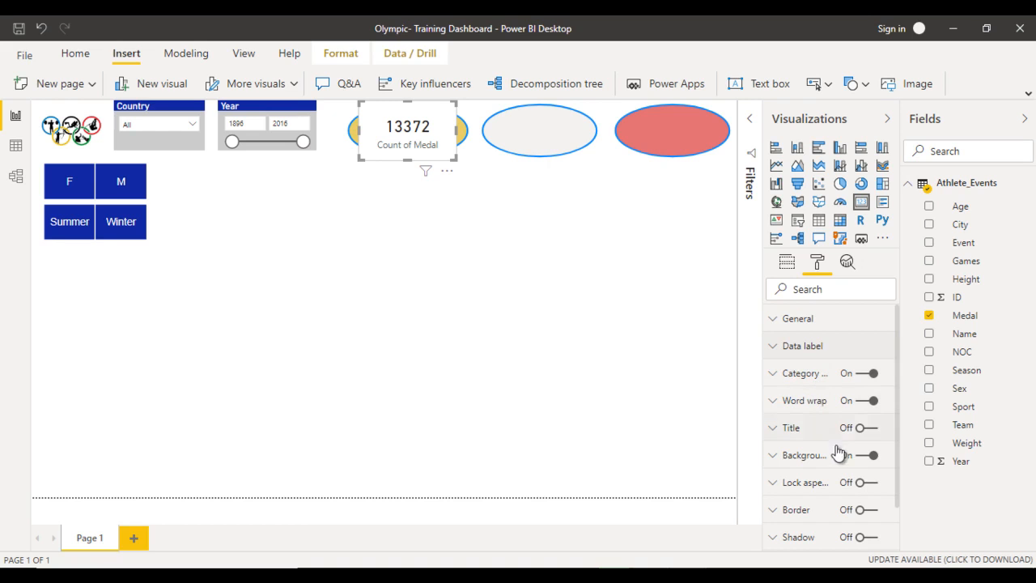
{"action": "left_click", "coordinate": [860, 458]}
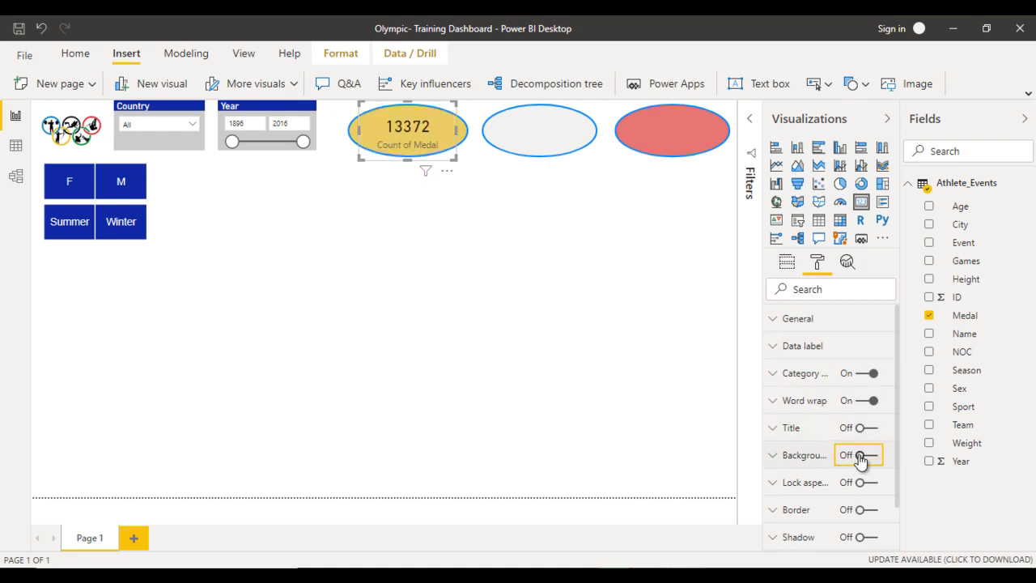
{"action": "left_click", "coordinate": [807, 346]}
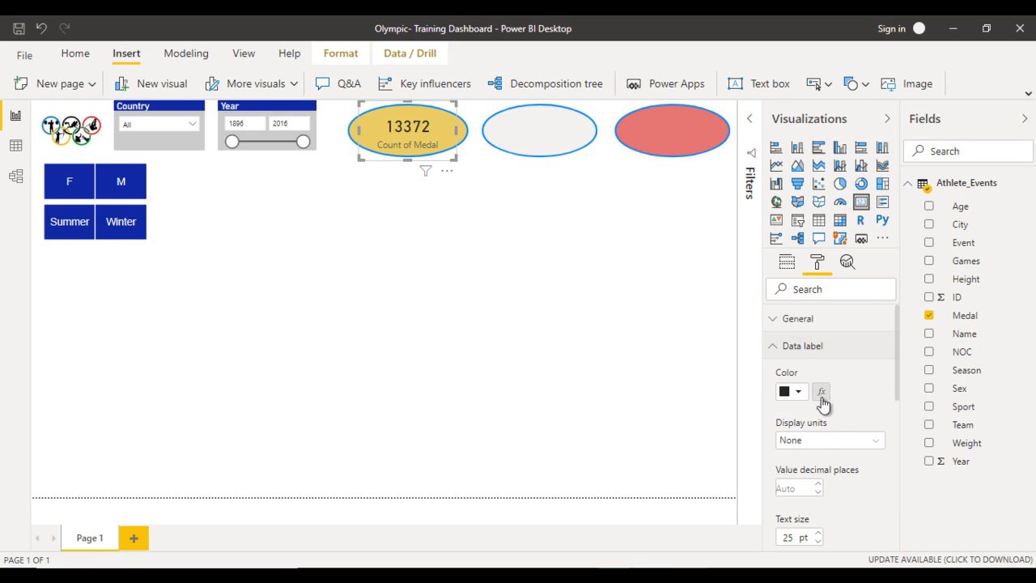
{"action": "scroll", "coordinate": [823, 441], "scroll_direction": "down", "scroll_amount": 3}
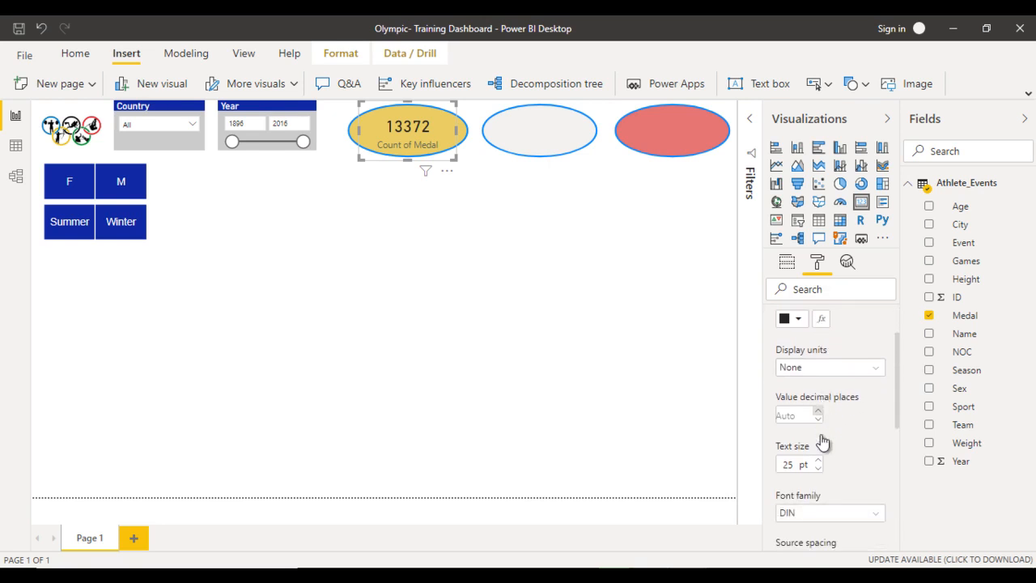
{"action": "scroll", "coordinate": [821, 437], "scroll_direction": "up", "scroll_amount": 1}
{"action": "scroll", "coordinate": [821, 437], "scroll_direction": "down", "scroll_amount": 2}
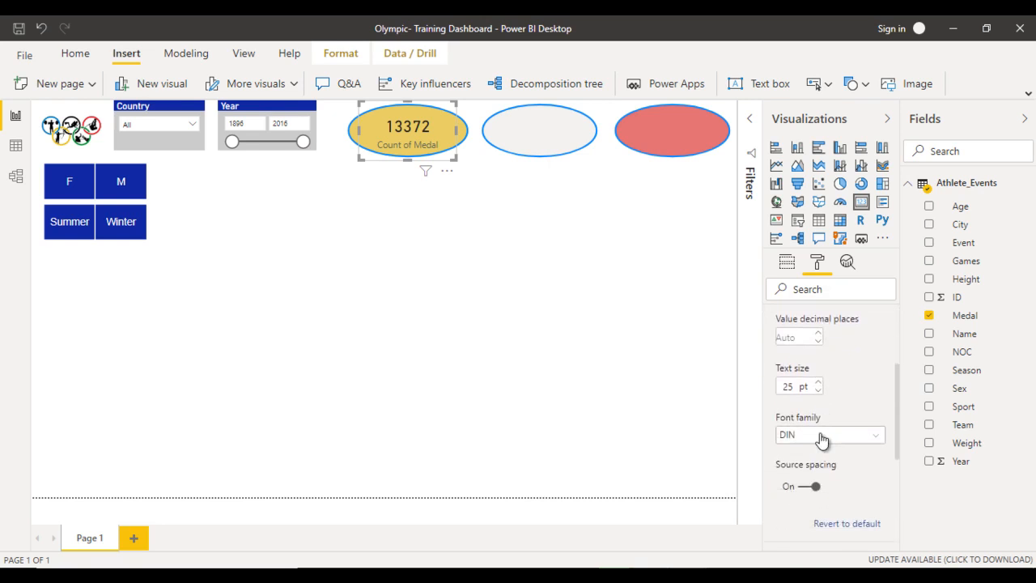
{"action": "left_click", "coordinate": [819, 437]}
{"action": "scroll", "coordinate": [807, 212], "scroll_direction": "up", "scroll_amount": 1}
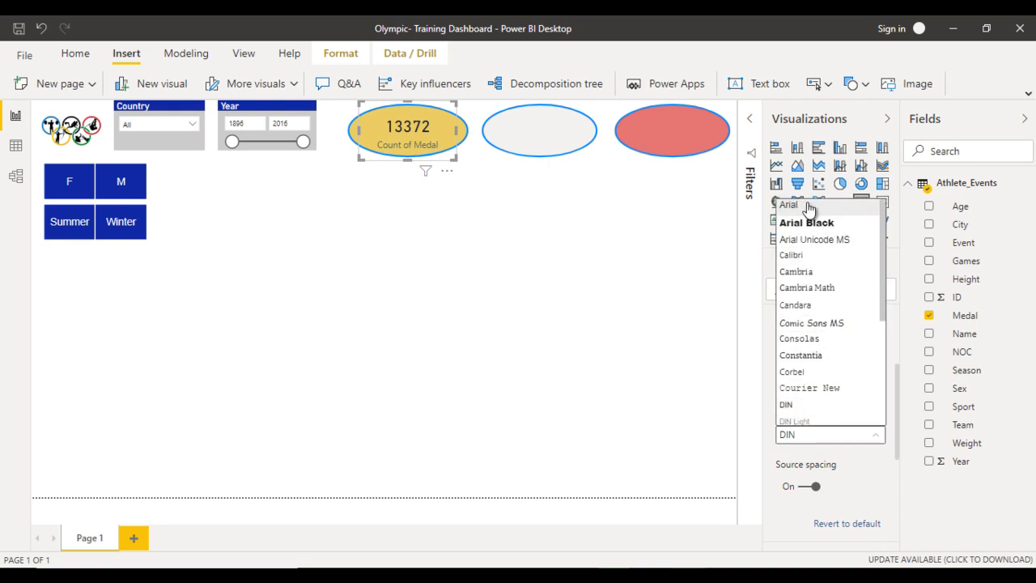
{"action": "left_click", "coordinate": [806, 208]}
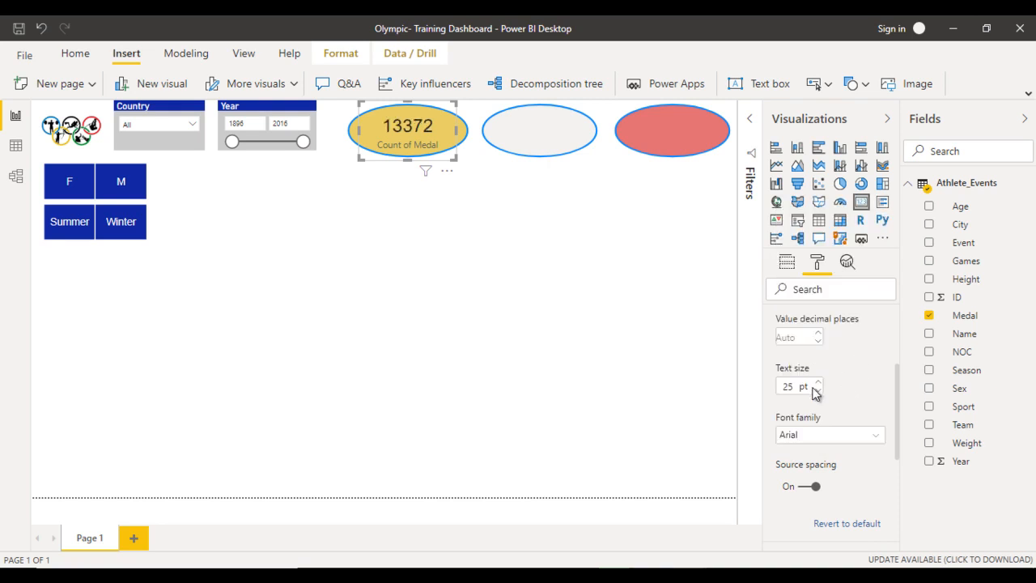
{"action": "scroll", "coordinate": [814, 392], "scroll_direction": "up", "scroll_amount": 3}
{"action": "scroll", "coordinate": [801, 349], "scroll_direction": "up", "scroll_amount": 2}
{"action": "left_click", "coordinate": [800, 346]}
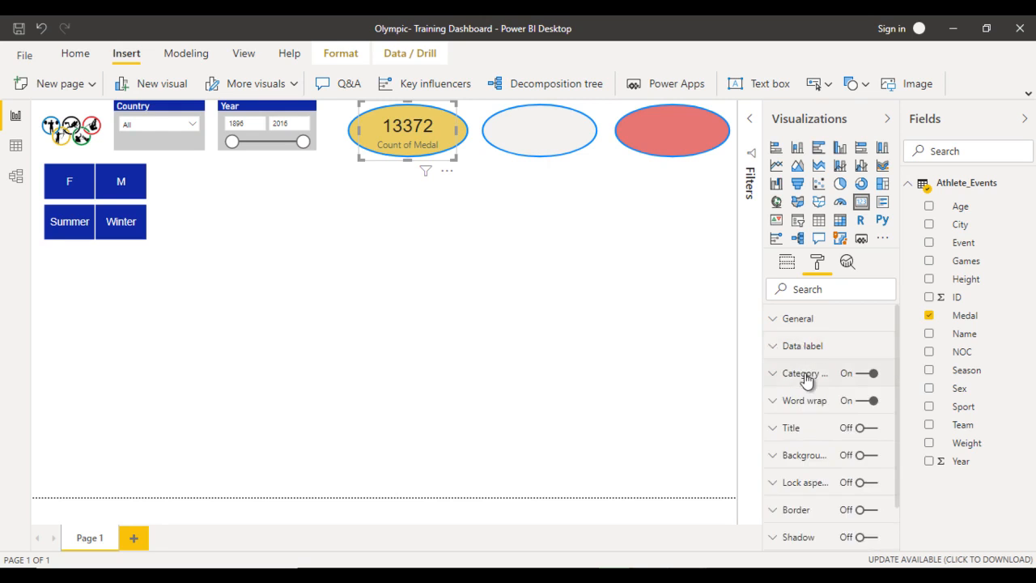
- Change the category label color of the card over the gold oval to black
{"action": "left_click", "coordinate": [806, 375]}
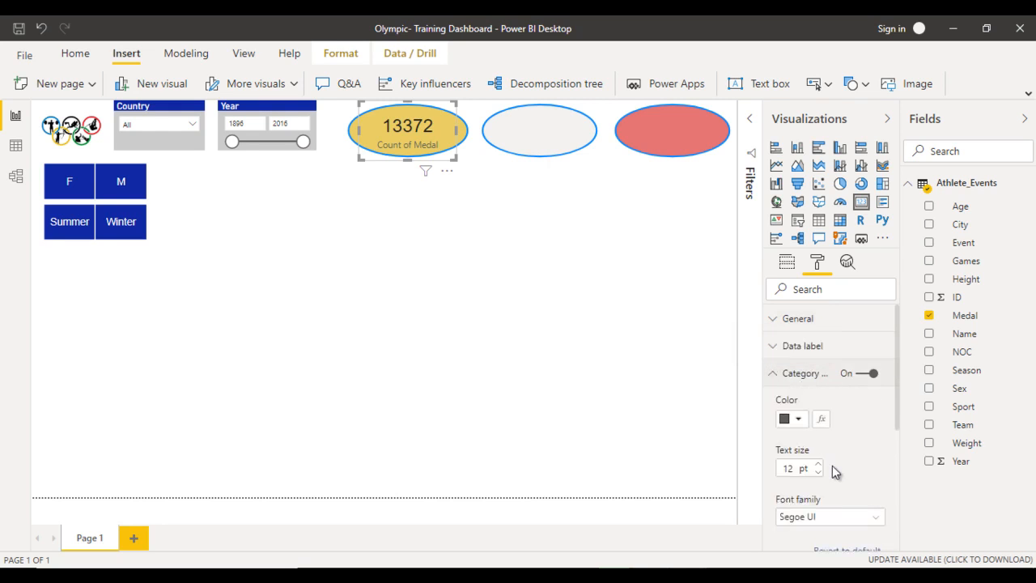
{"action": "scroll", "coordinate": [833, 469], "scroll_direction": "down", "scroll_amount": 1}
{"action": "left_click", "coordinate": [795, 394]}
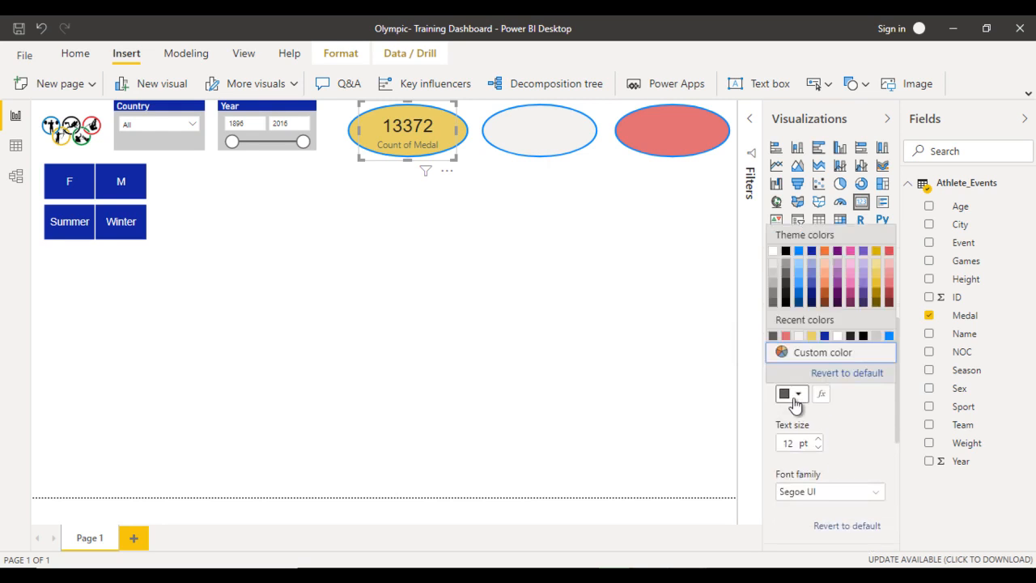
{"action": "left_click", "coordinate": [784, 256]}
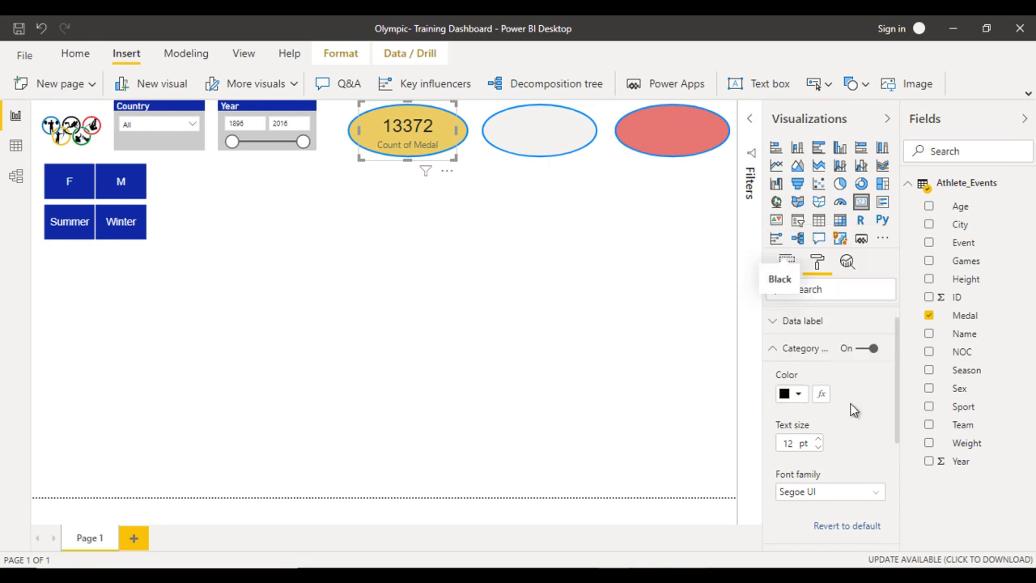
{"action": "scroll", "coordinate": [846, 364], "scroll_direction": "up", "scroll_amount": 1}
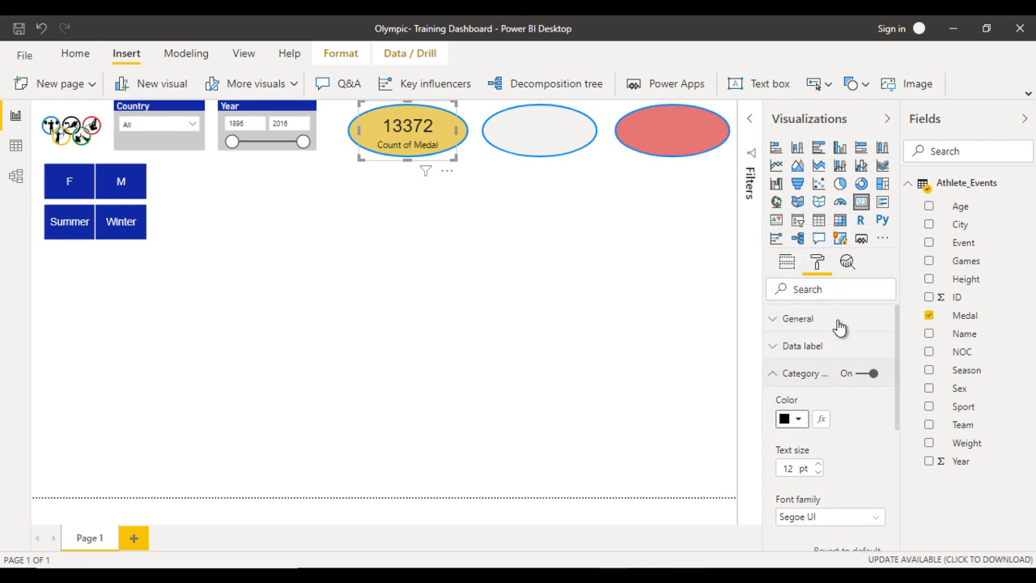
- Rename the Count of Medal field in the card over the gold oval to Gold
{"action": "left_click", "coordinate": [787, 262]}
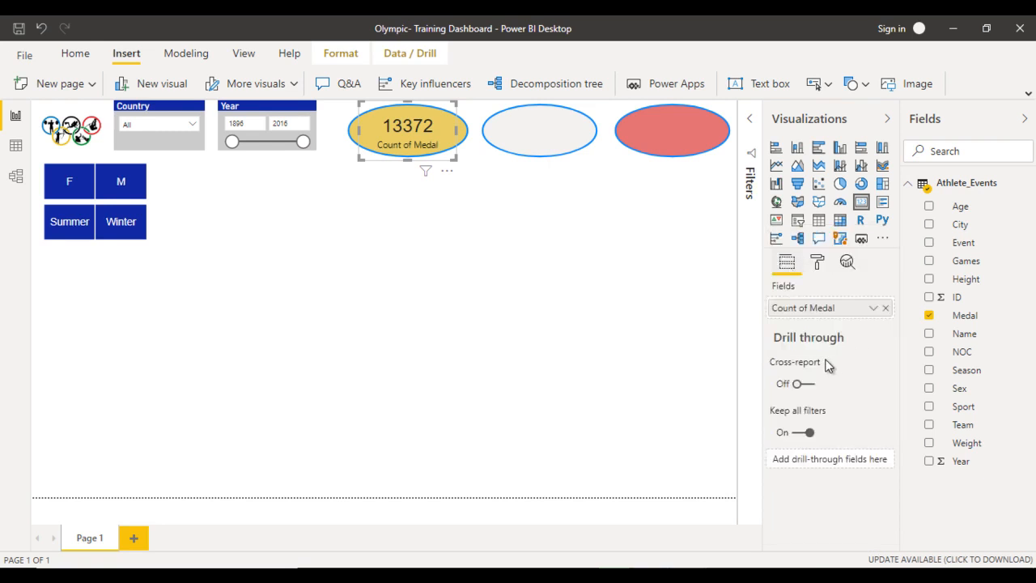
{"action": "left_click", "coordinate": [874, 307]}
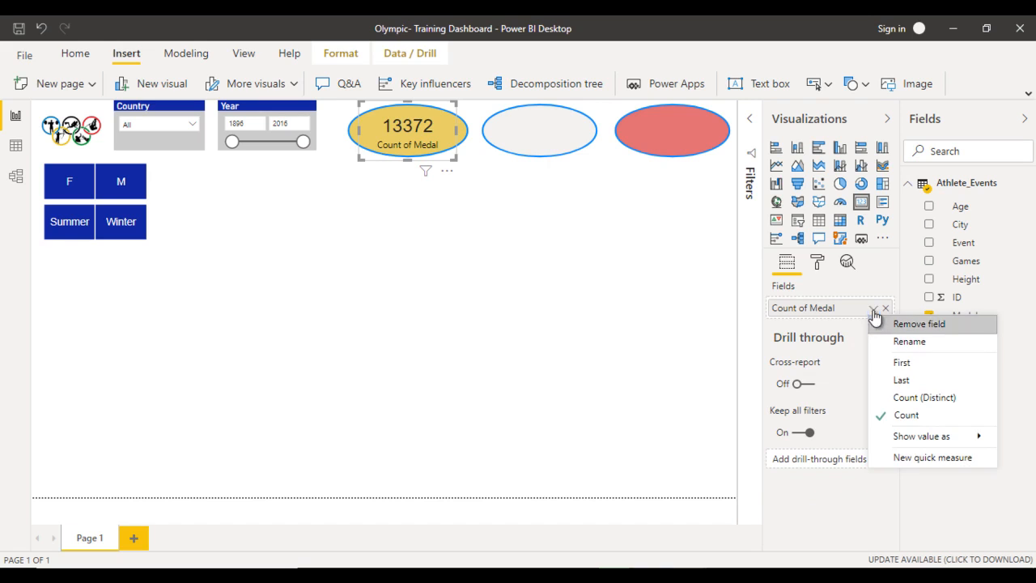
{"action": "left_click", "coordinate": [903, 349]}
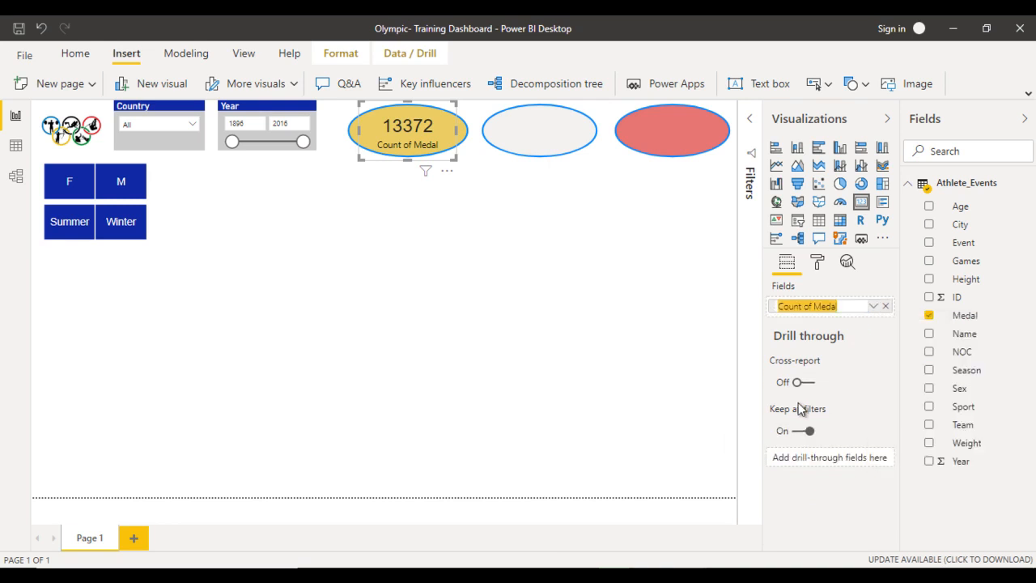
{"action": "type", "text": "G"}
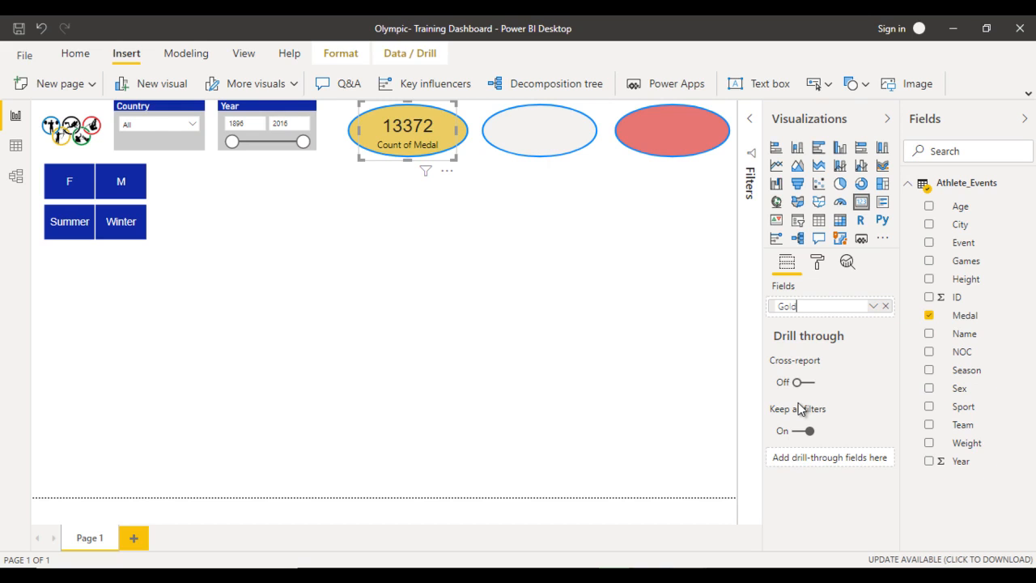
{"action": "type", "text": "old"}
{"action": "key", "text": "Return"}
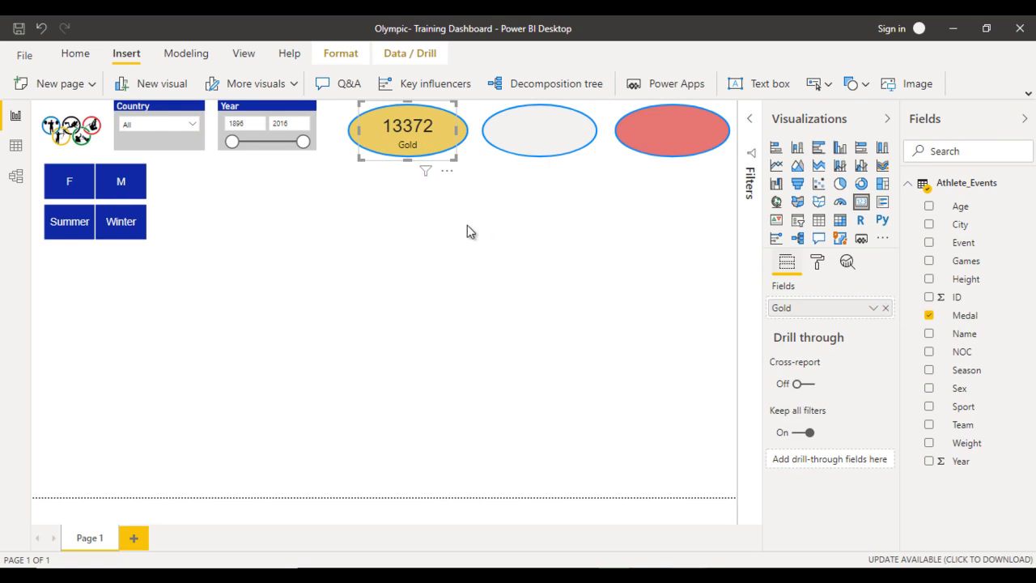
- Duplicate the Gold card and place copies over the light grey oval and the red oval
{"action": "left_click", "coordinate": [467, 225]}
{"action": "left_click", "coordinate": [425, 132]}
{"action": "key", "text": "ctrl+v"}
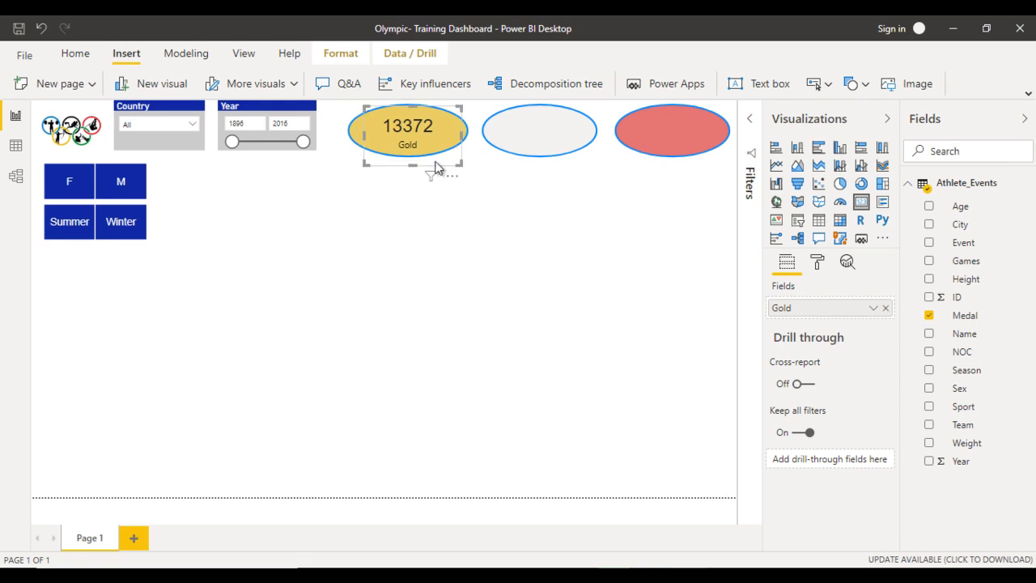
{"action": "left_click_drag", "start_coordinate": [413, 134], "coordinate": [673, 127]}
- Rename the field of the card over the light grey oval to Silver
{"action": "left_click", "coordinate": [545, 132]}
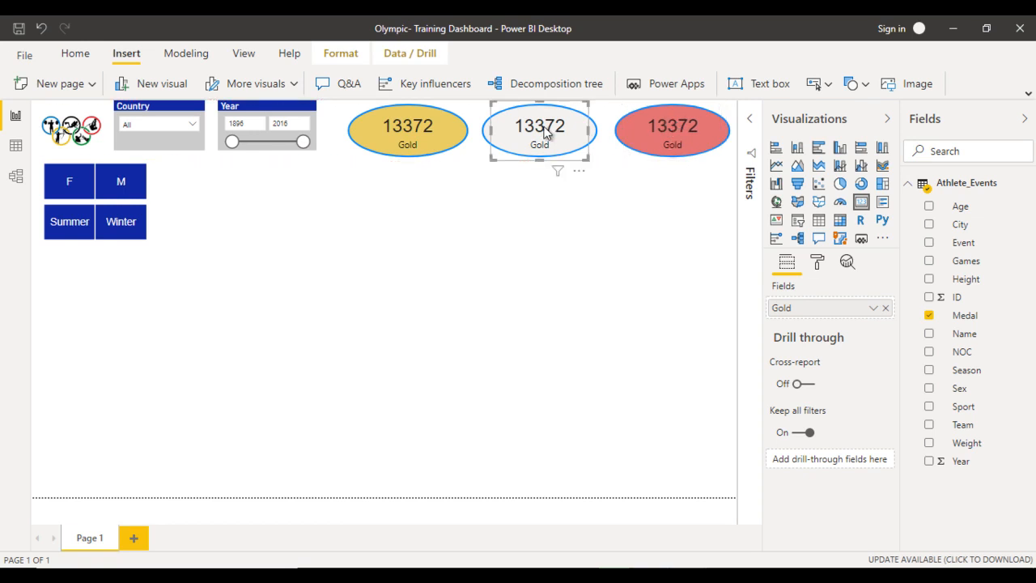
{"action": "left_click", "coordinate": [874, 308]}
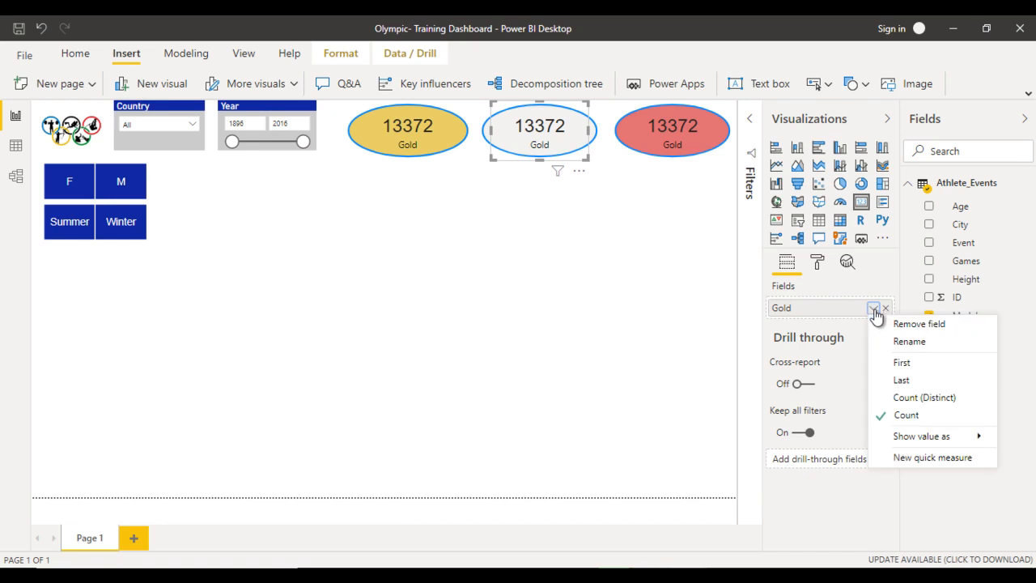
{"action": "left_click", "coordinate": [828, 354]}
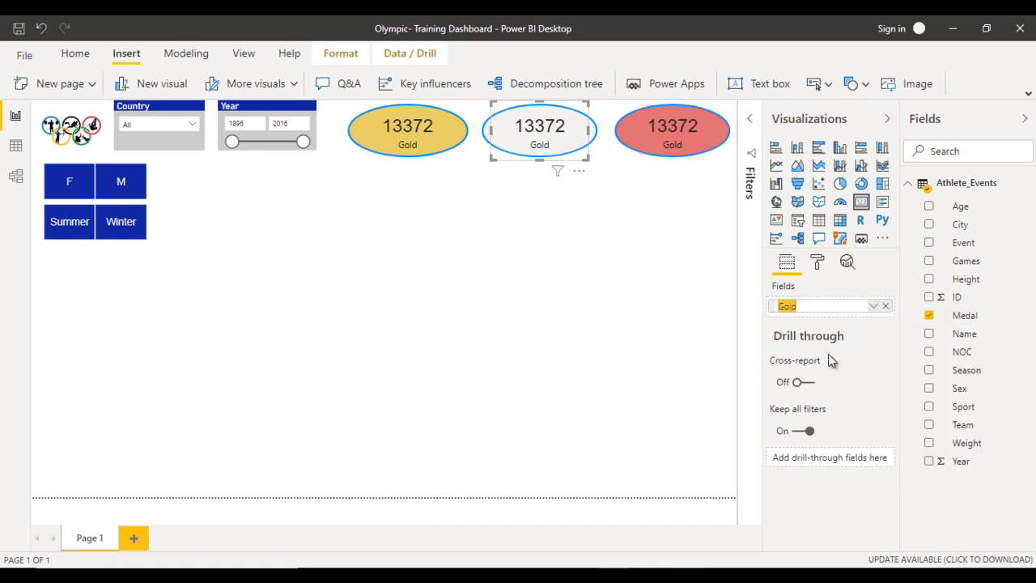
{"action": "type", "text": "Silver"}
{"action": "key", "text": "Return"}
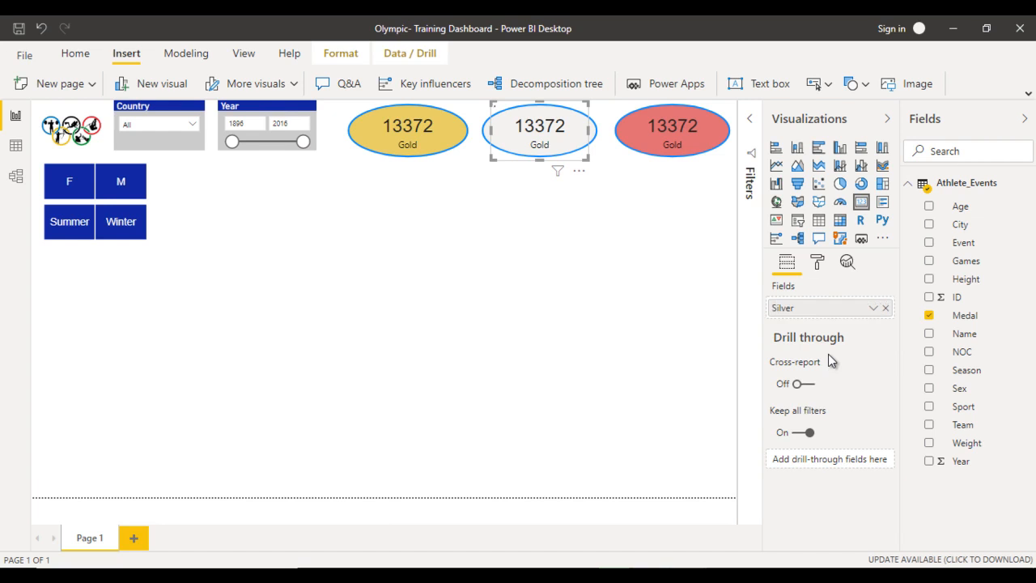
- Switch the visual-level Medal filter of the Silver card from Gold to Silver
{"action": "left_click", "coordinate": [818, 263]}
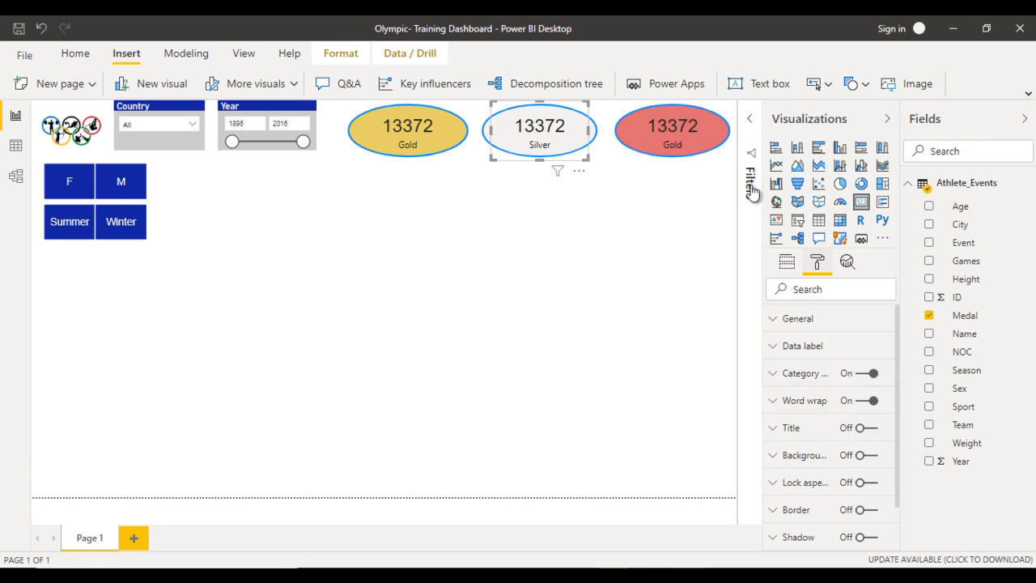
{"action": "left_click", "coordinate": [749, 142]}
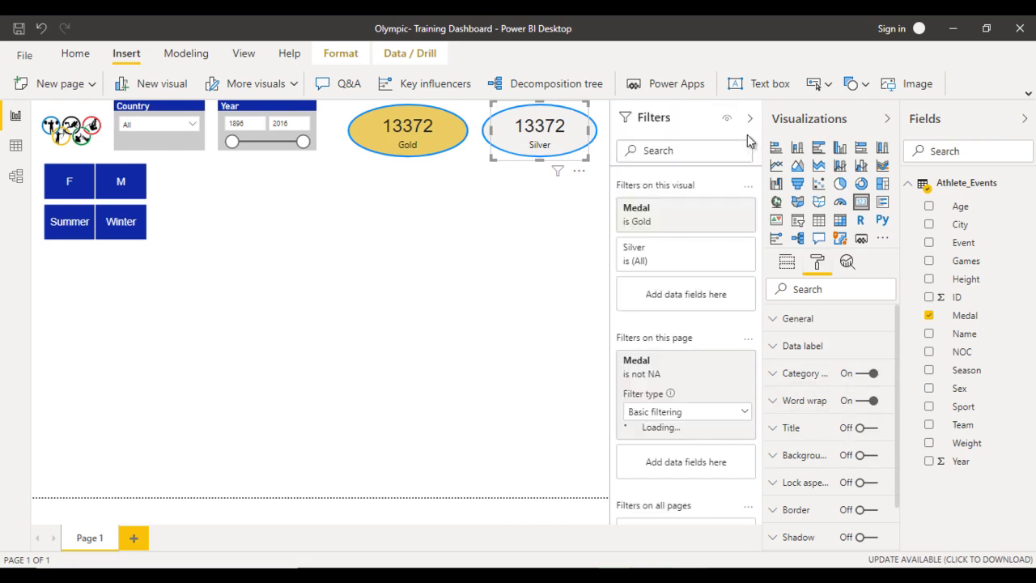
{"action": "left_click", "coordinate": [652, 212]}
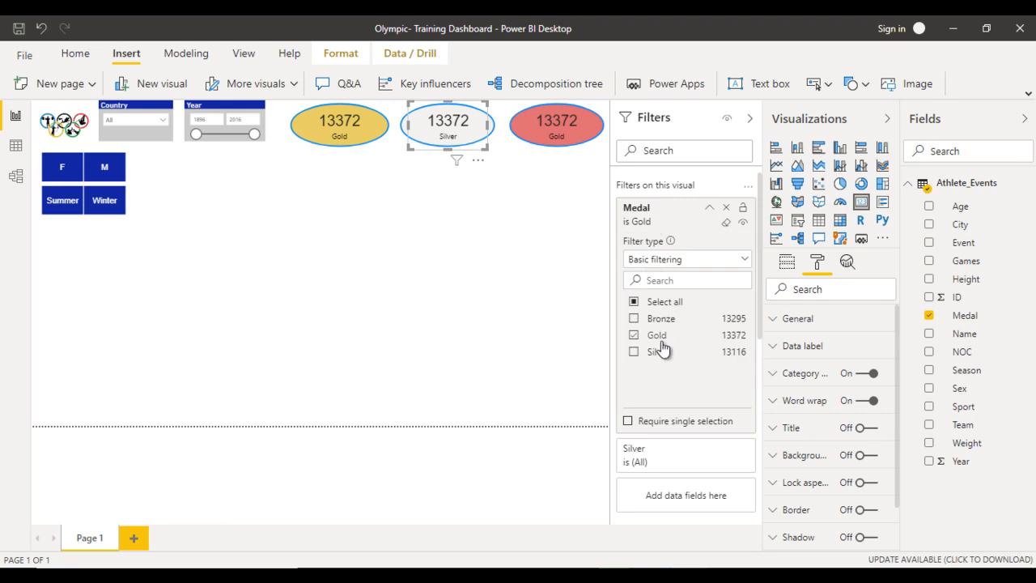
{"action": "left_click", "coordinate": [656, 351]}
{"action": "left_click", "coordinate": [655, 337]}
- Select the card over the red oval, reset the page-level Medal filter to all values and collapse it
{"action": "left_click", "coordinate": [558, 129]}
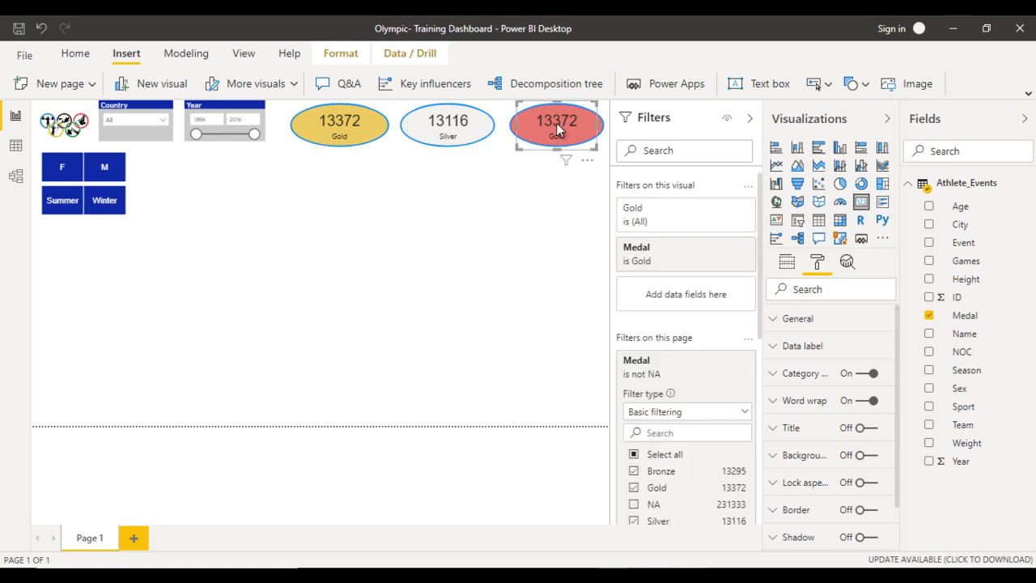
{"action": "scroll", "coordinate": [697, 383], "scroll_direction": "down", "scroll_amount": 2}
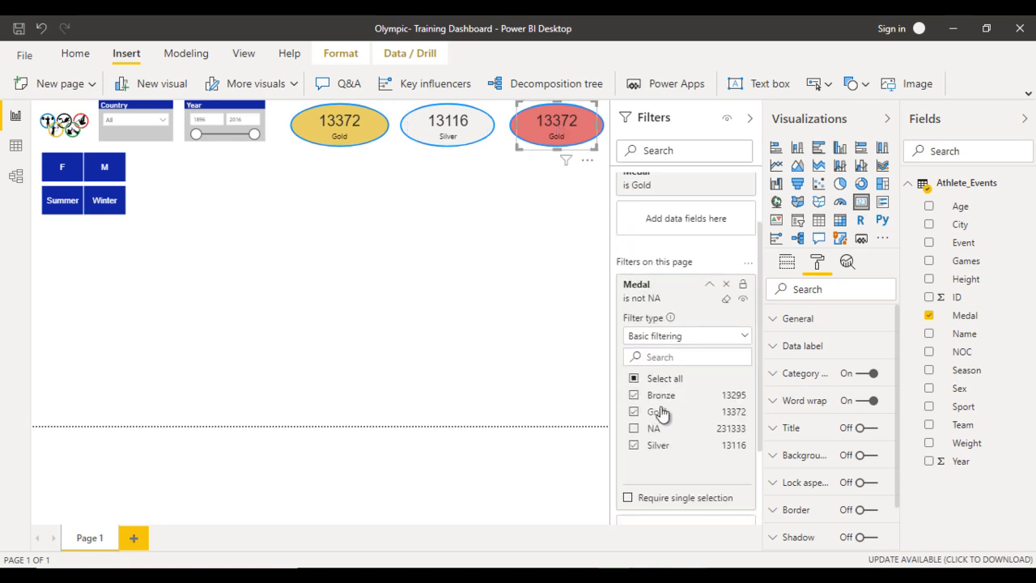
{"action": "scroll", "coordinate": [656, 401], "scroll_direction": "down", "scroll_amount": 1}
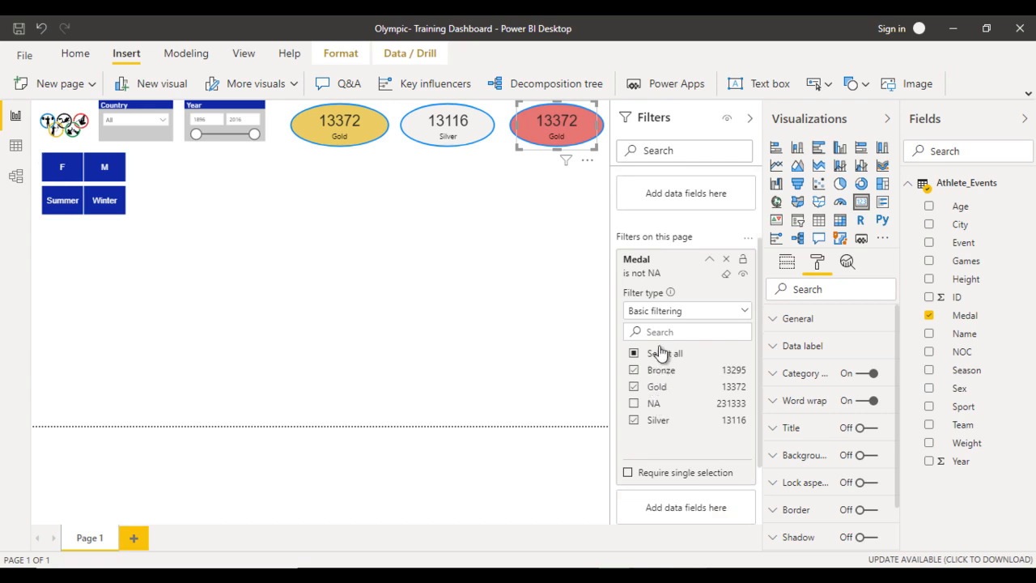
{"action": "left_click", "coordinate": [659, 353]}
{"action": "scroll", "coordinate": [662, 293], "scroll_direction": "up", "scroll_amount": 1}
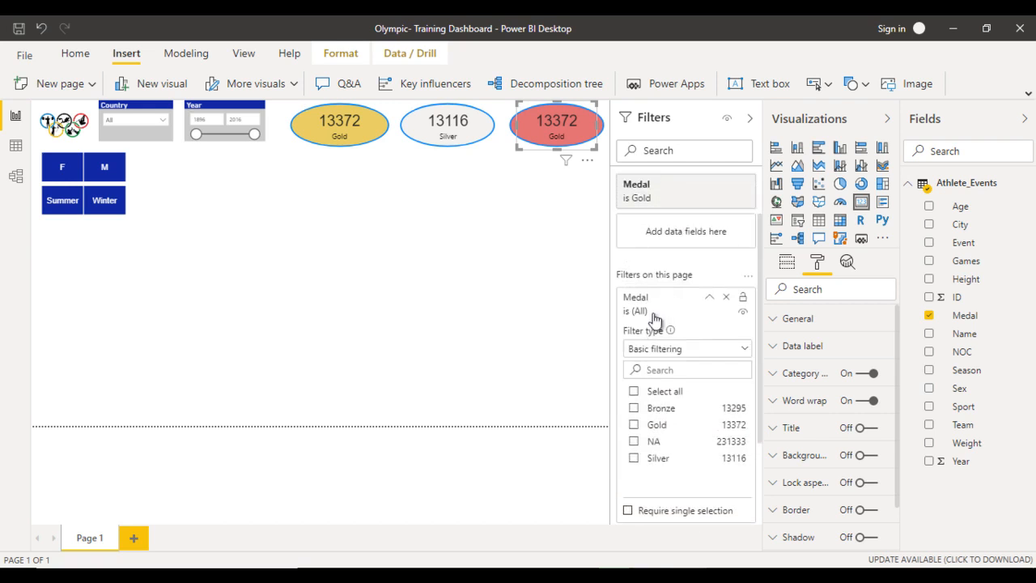
{"action": "left_click", "coordinate": [710, 298]}
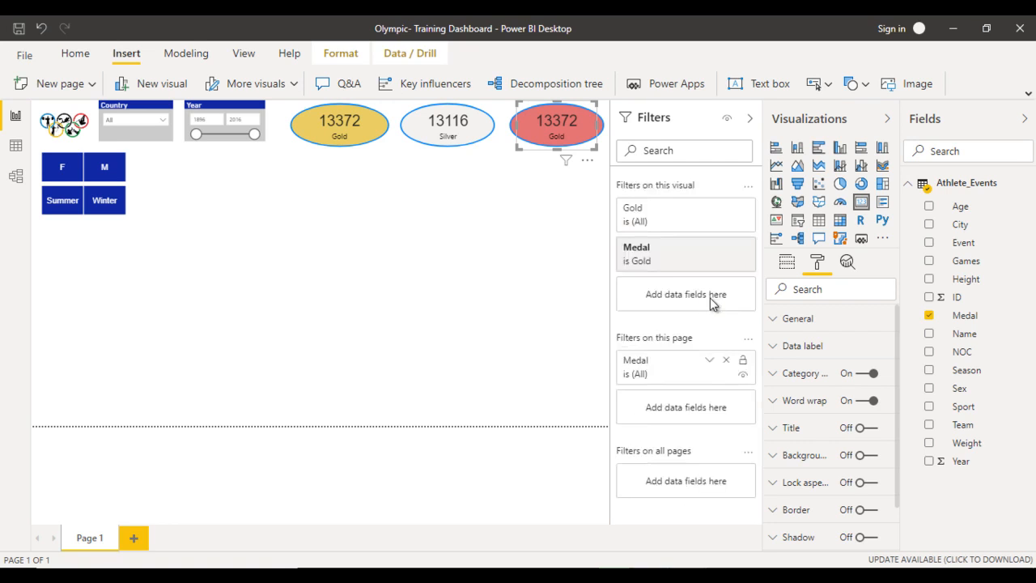
- Switch the visual-level Medal filter of the card over the red oval from Gold to Bronze
{"action": "left_click", "coordinate": [657, 256]}
{"action": "left_click", "coordinate": [656, 360]}
{"action": "left_click", "coordinate": [648, 377]}
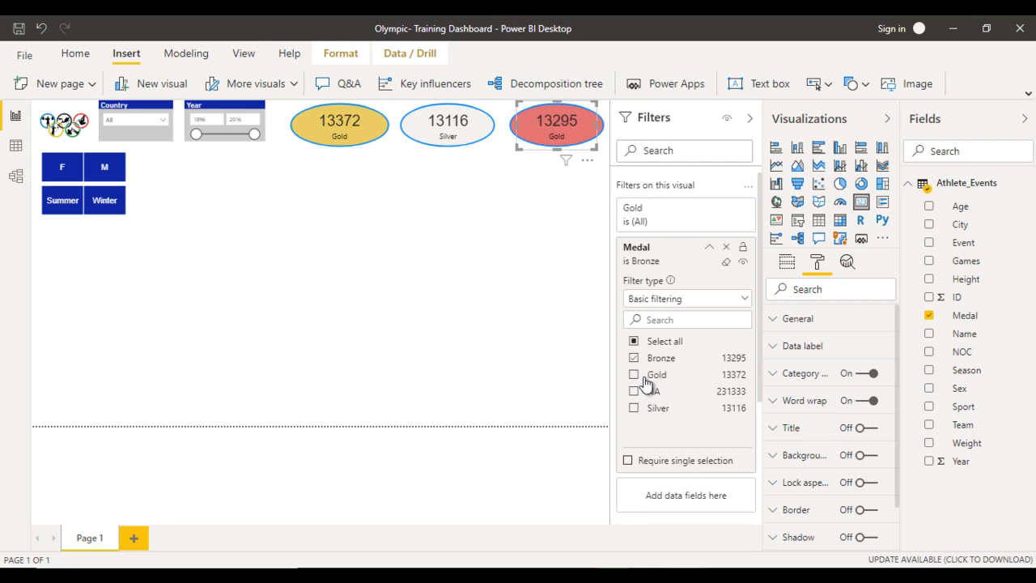
- Rename the field of the card over the red oval to Bronze and collapse the filter settings
{"action": "left_click", "coordinate": [789, 267]}
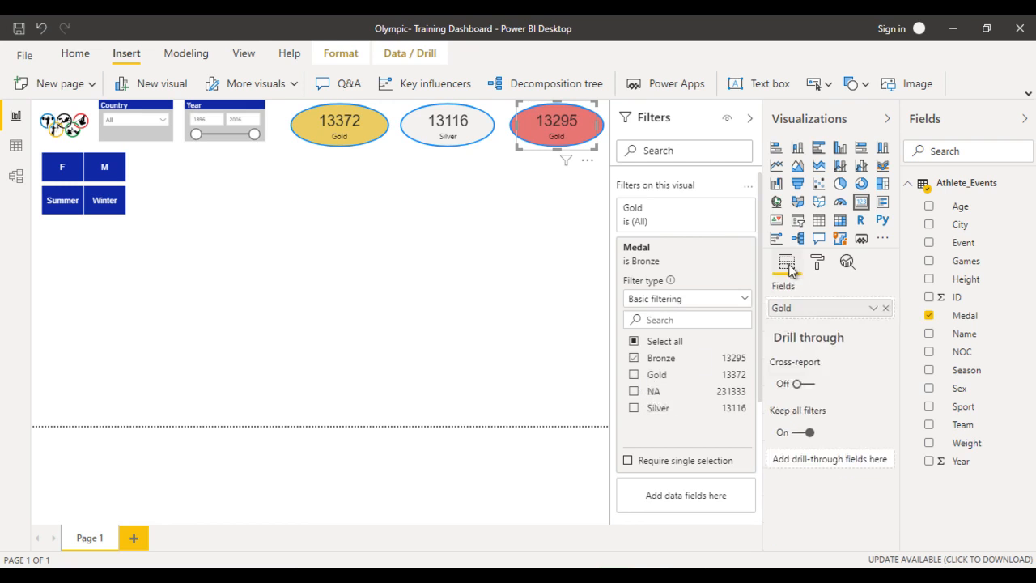
{"action": "left_click", "coordinate": [874, 310]}
{"action": "left_click", "coordinate": [903, 341]}
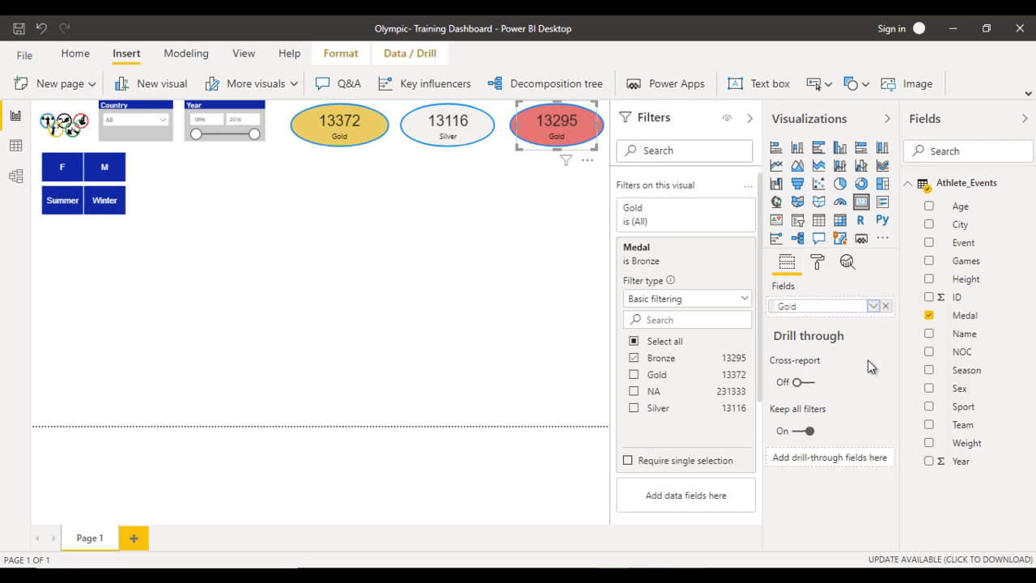
{"action": "type", "text": "Bronze"}
{"action": "key", "text": "Return"}
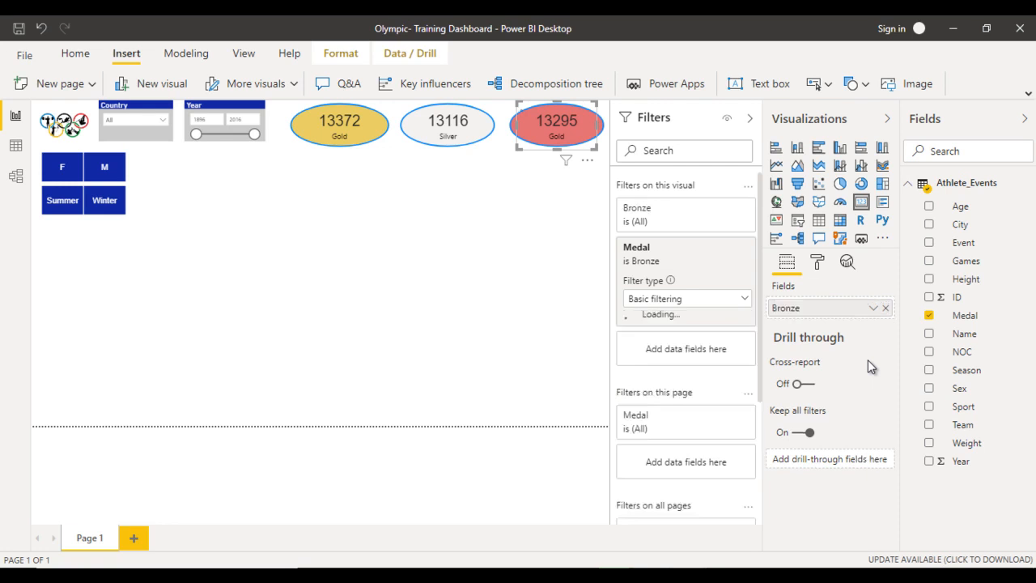
{"action": "left_click", "coordinate": [749, 118]}
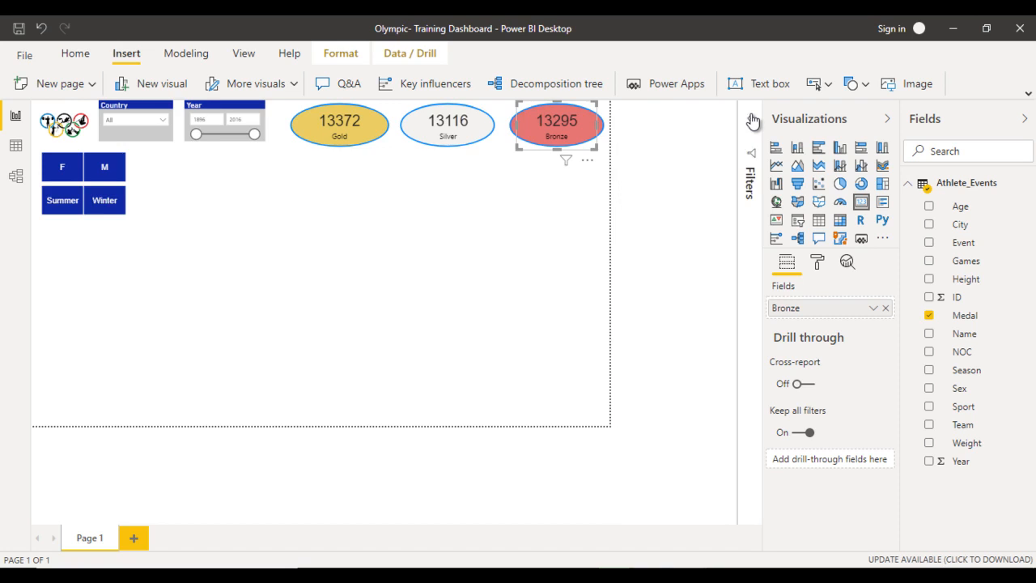
- Set the data label and category label colours of the Bronze card to white and deselect the card
{"action": "left_click", "coordinate": [817, 264]}
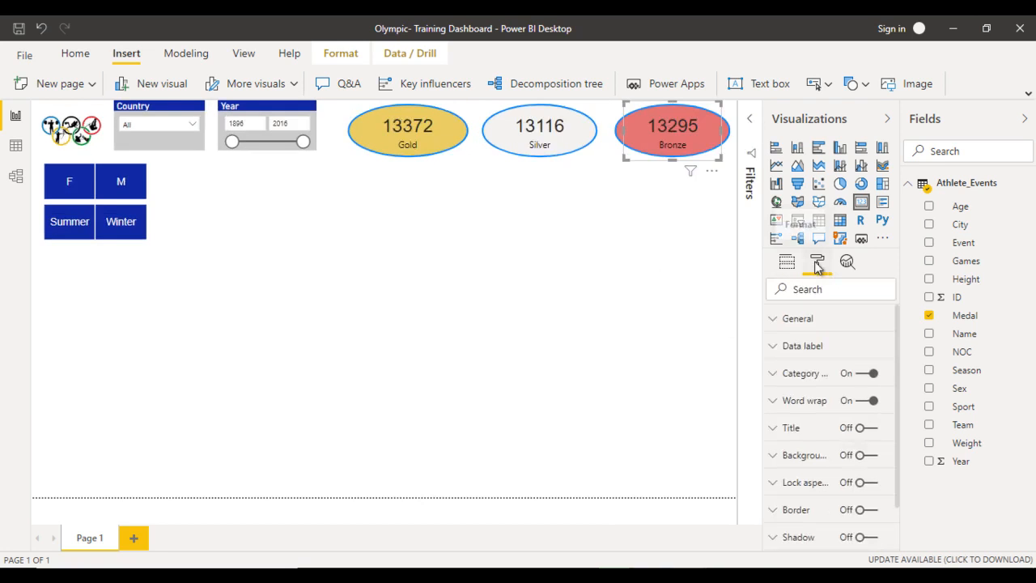
{"action": "left_click", "coordinate": [810, 348]}
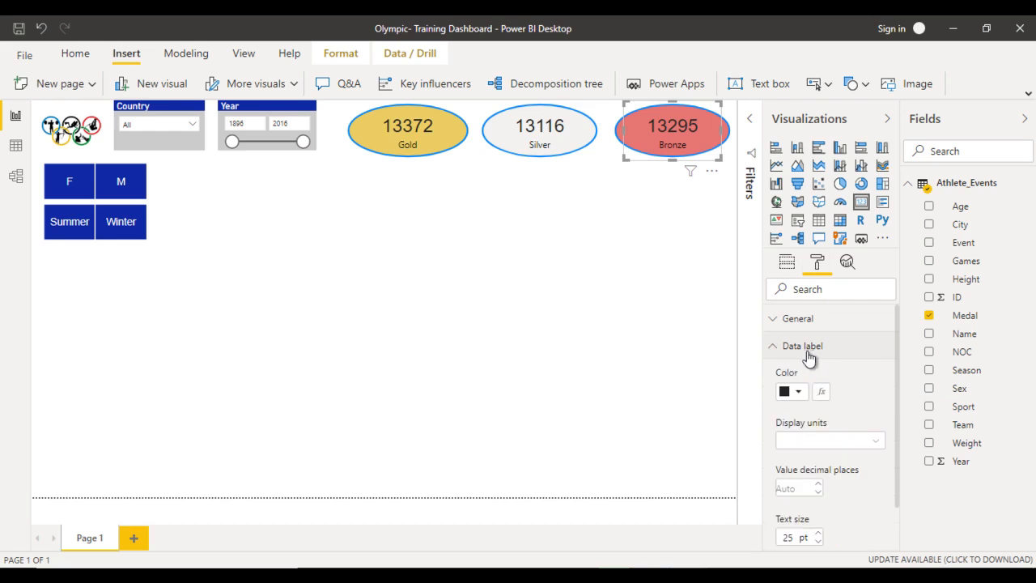
{"action": "left_click", "coordinate": [794, 393]}
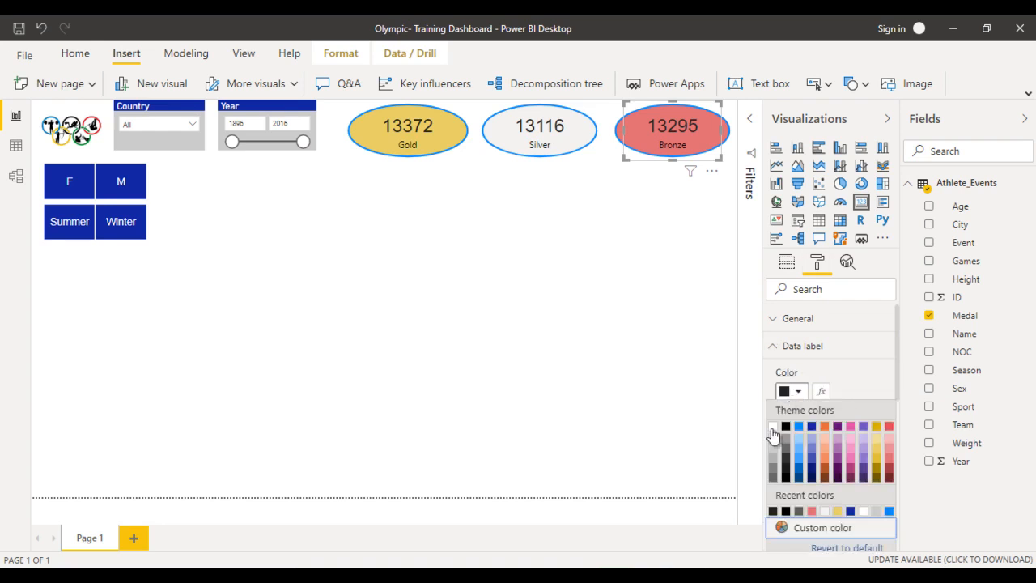
{"action": "left_click", "coordinate": [773, 426]}
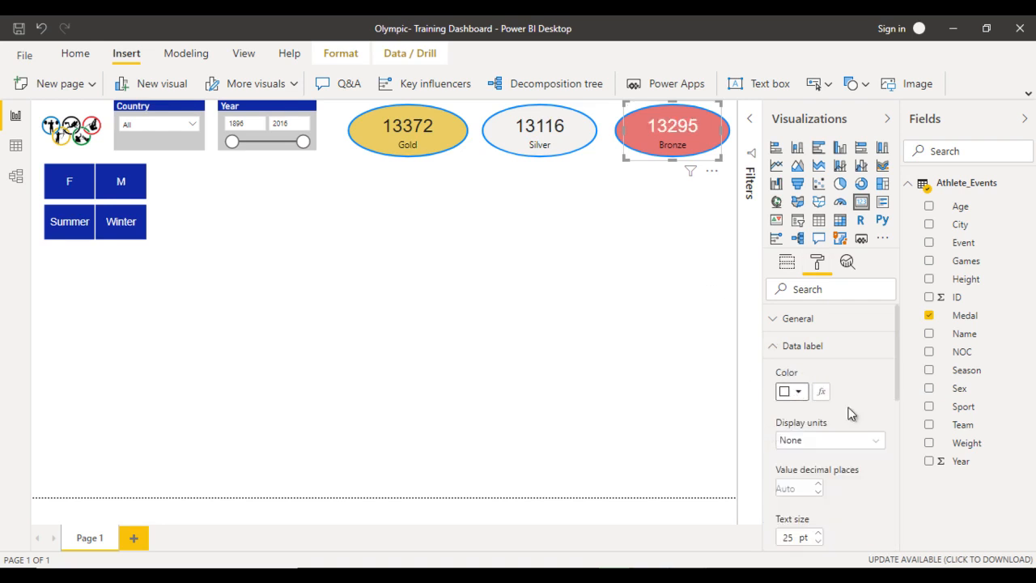
{"action": "left_click", "coordinate": [804, 346]}
{"action": "left_click", "coordinate": [801, 374]}
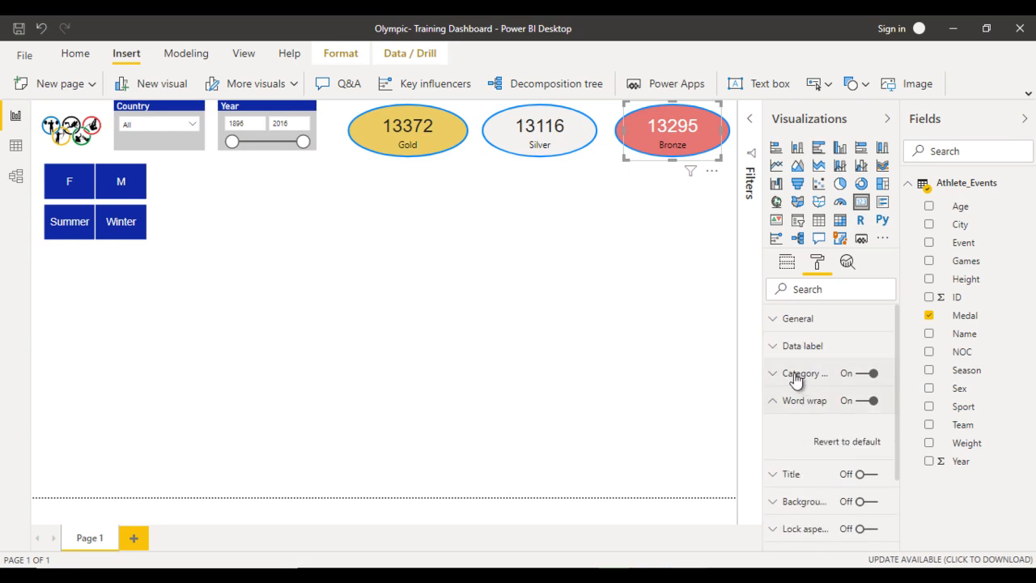
{"action": "left_click", "coordinate": [790, 419]}
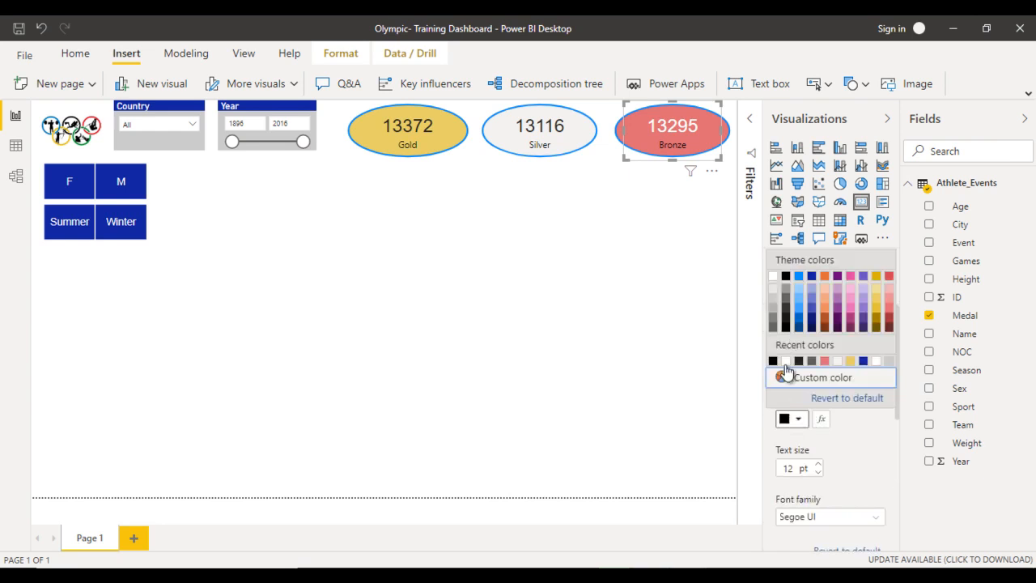
{"action": "left_click", "coordinate": [786, 361]}
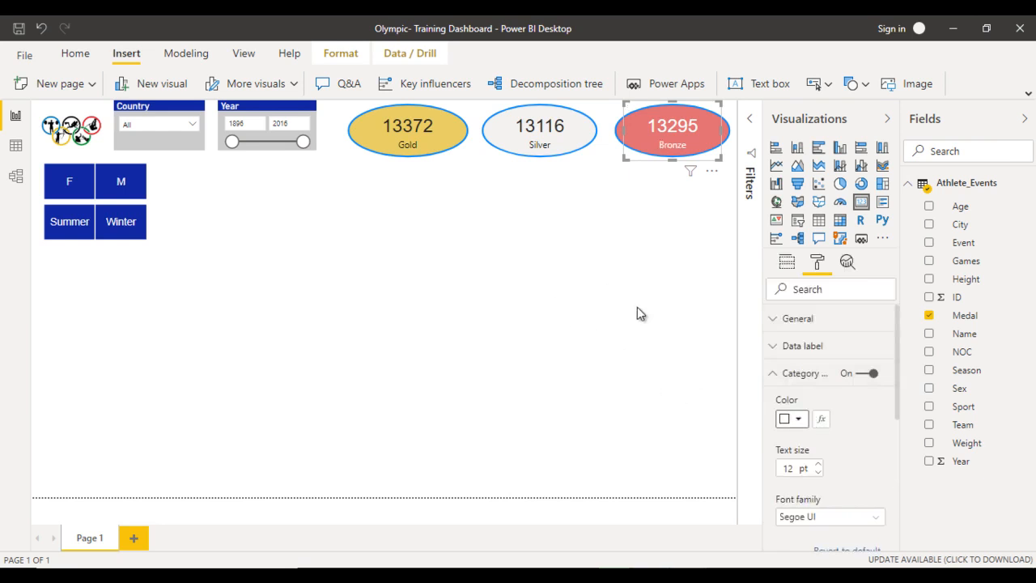
{"action": "left_click", "coordinate": [499, 328]}
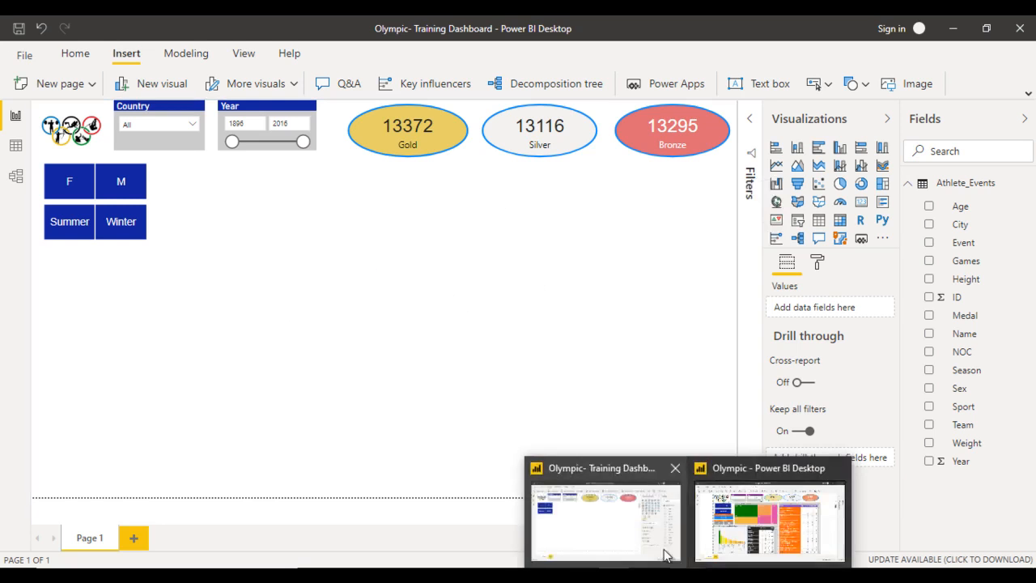
- Switch to the finished Olympic report to examine its treemap layout and return to the training dashboard
{"action": "left_click", "coordinate": [733, 518]}
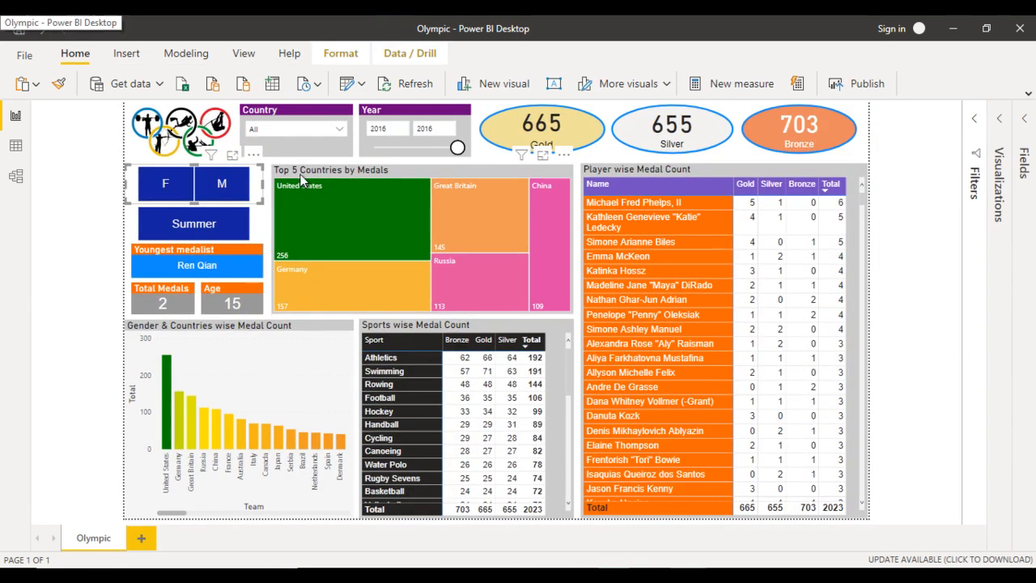
{"action": "mouse_move", "coordinate": [423, 263]}
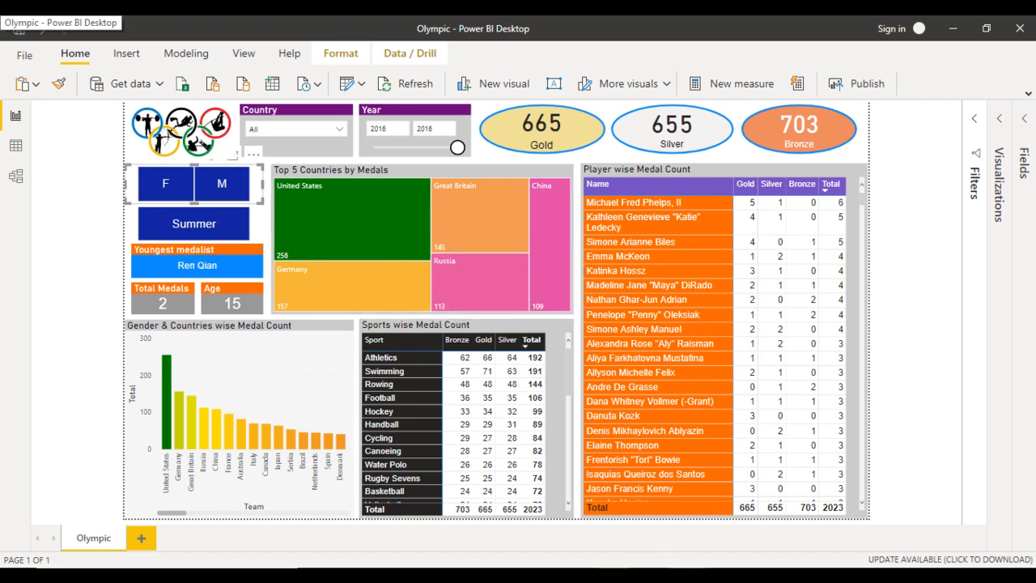
{"action": "mouse_move", "coordinate": [664, 566]}
{"action": "left_click", "coordinate": [631, 536]}
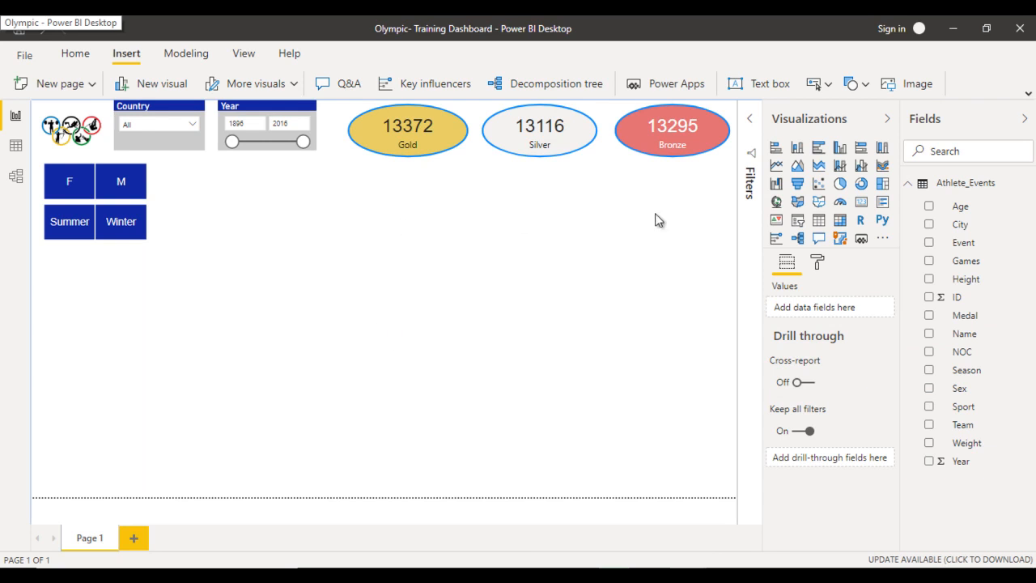
- Add an enlarged treemap beside the gender and season slicers, grouped by Team with the count of Medal as values
{"action": "left_click", "coordinate": [883, 184]}
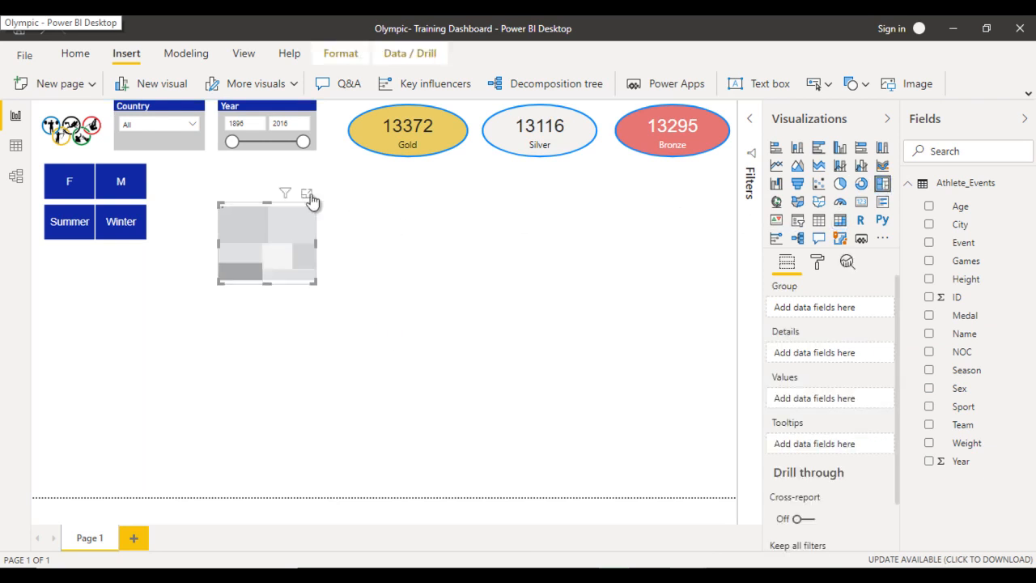
{"action": "left_click_drag", "start_coordinate": [284, 248], "coordinate": [233, 209]}
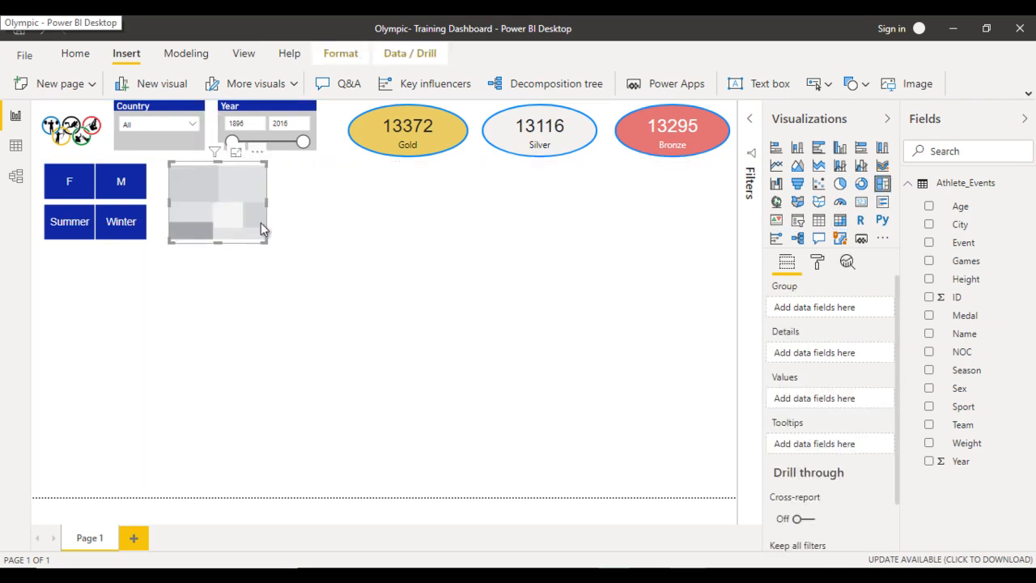
{"action": "left_click_drag", "start_coordinate": [266, 241], "coordinate": [473, 297]}
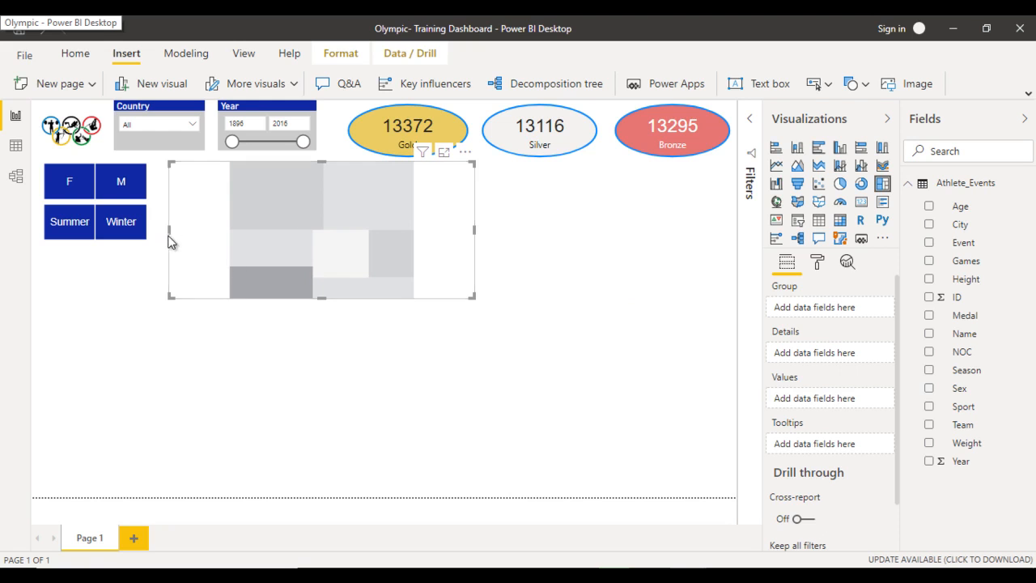
{"action": "left_click_drag", "start_coordinate": [170, 237], "coordinate": [160, 238]}
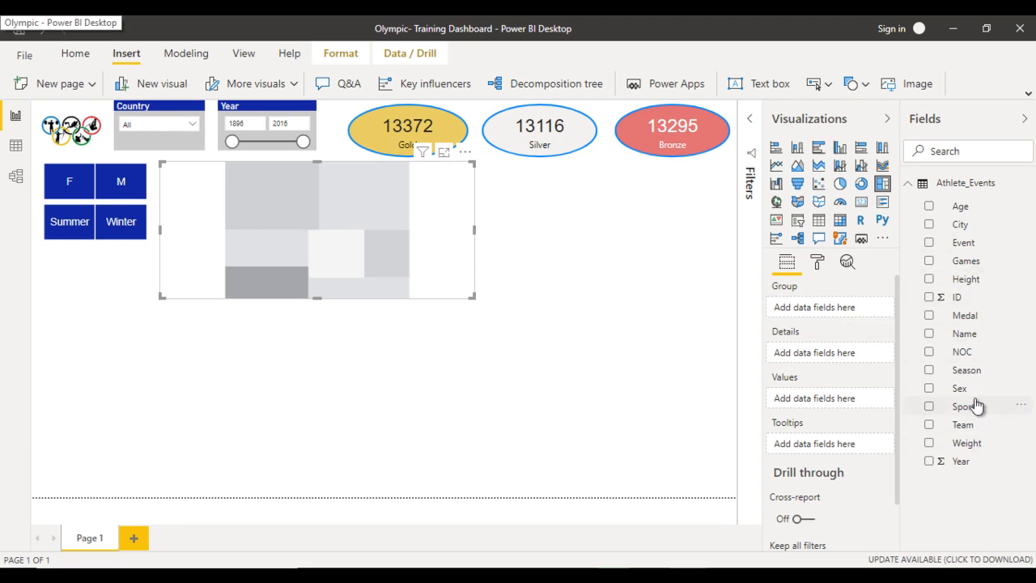
{"action": "left_click_drag", "start_coordinate": [976, 425], "coordinate": [828, 316]}
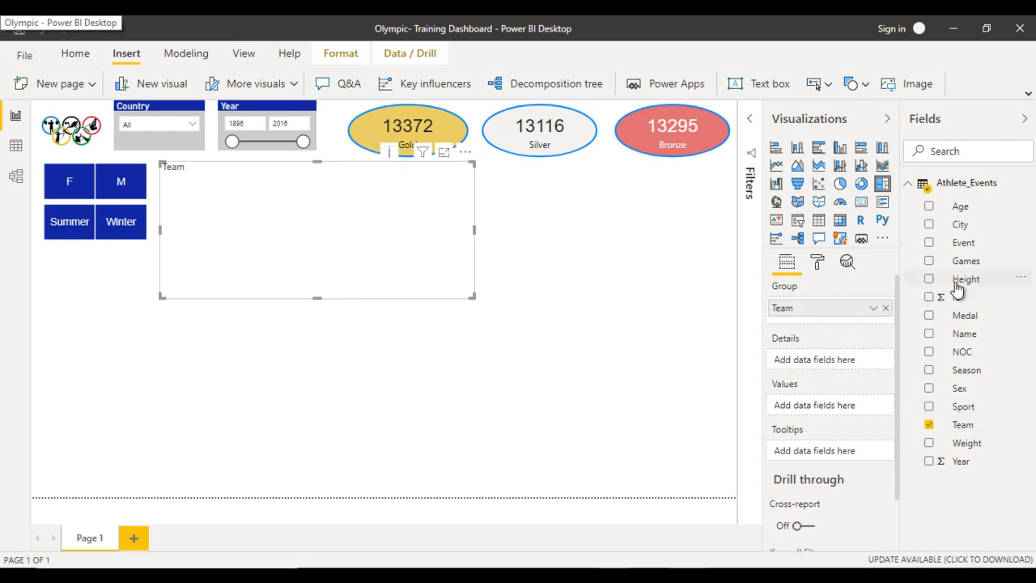
{"action": "left_click_drag", "start_coordinate": [971, 318], "coordinate": [841, 416]}
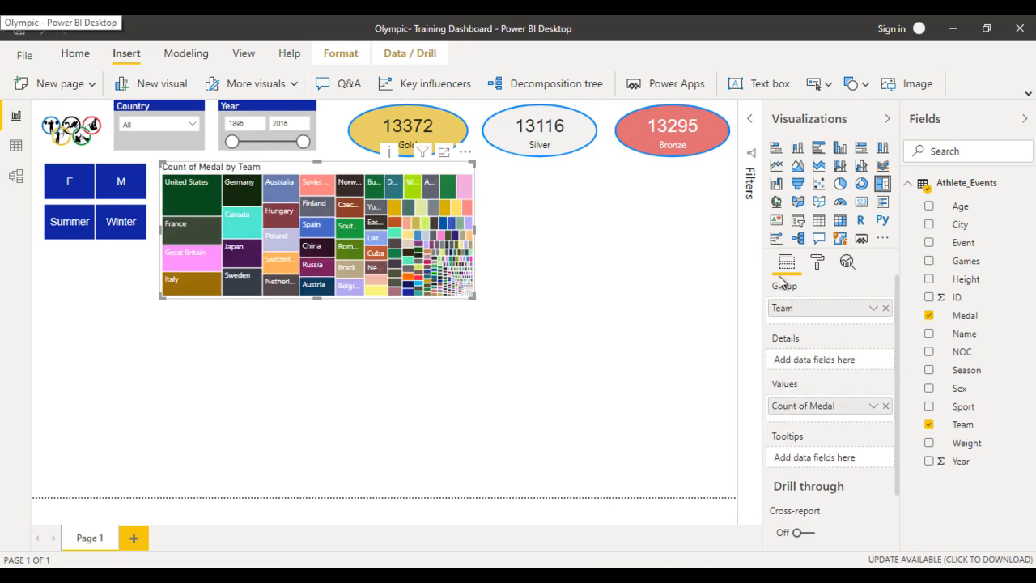
- Add Team as a visual-level filter on the treemap, with filter type Top N showing the top 5 items
{"action": "left_click", "coordinate": [753, 118]}
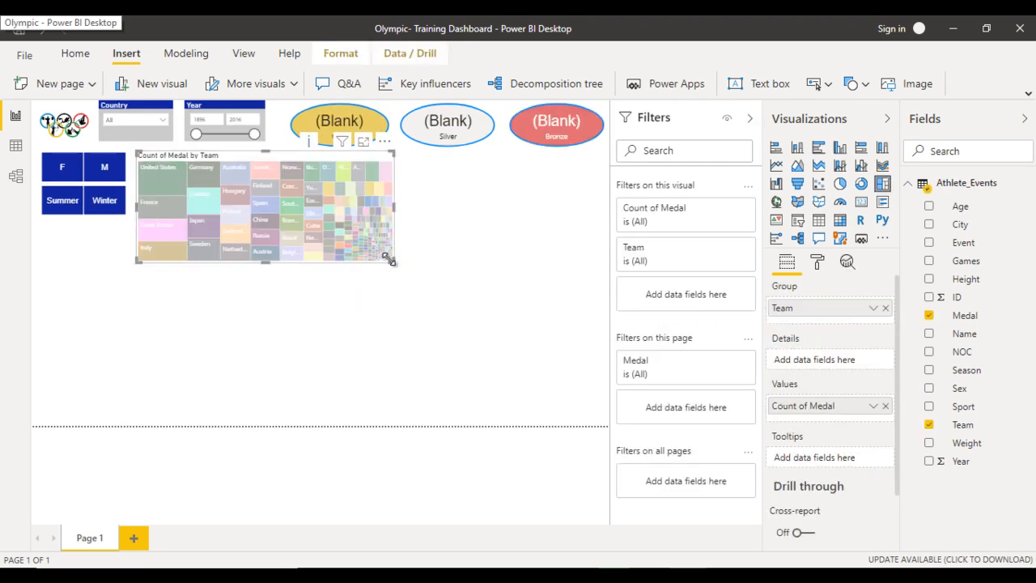
{"action": "left_click", "coordinate": [390, 256]}
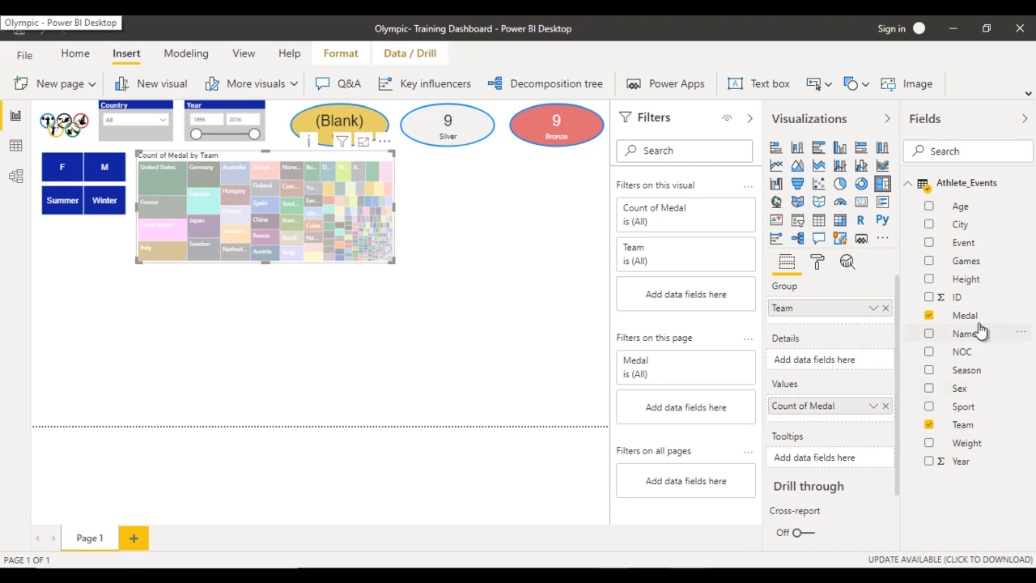
{"action": "left_click_drag", "start_coordinate": [941, 417], "coordinate": [696, 298]}
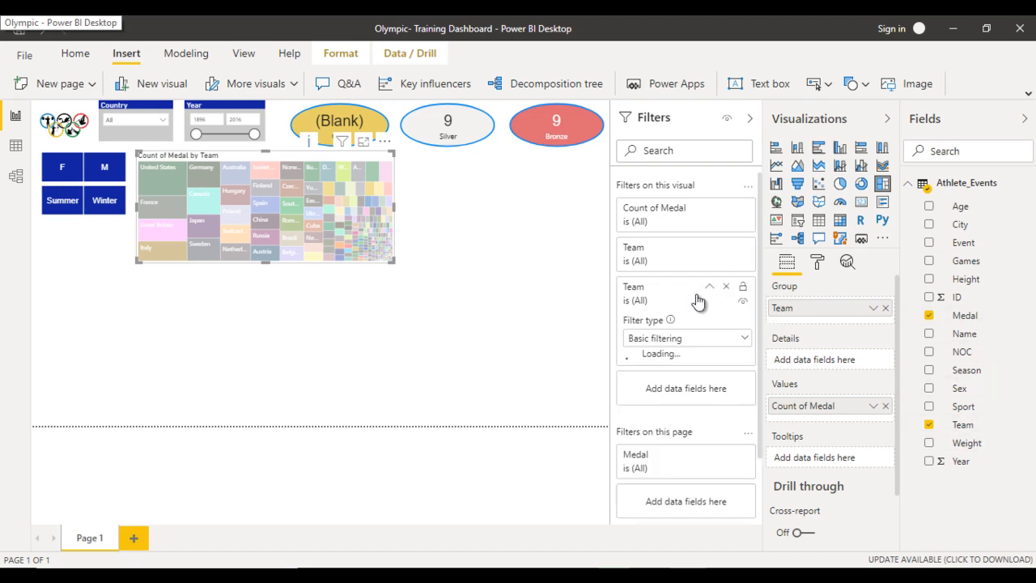
{"action": "left_click", "coordinate": [694, 340]}
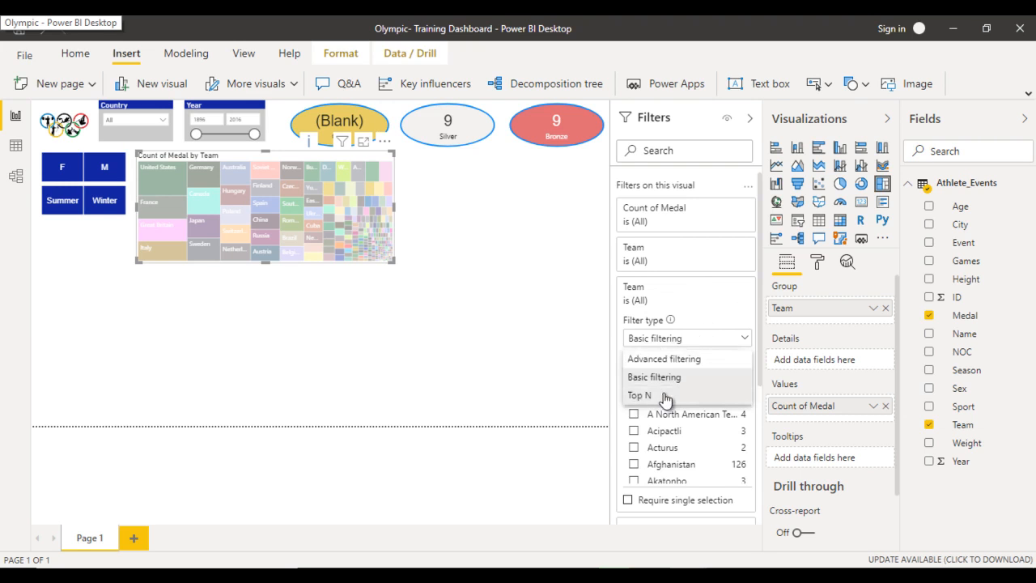
{"action": "left_click", "coordinate": [664, 395]}
{"action": "left_click", "coordinate": [712, 374]}
{"action": "type", "text": "5"}
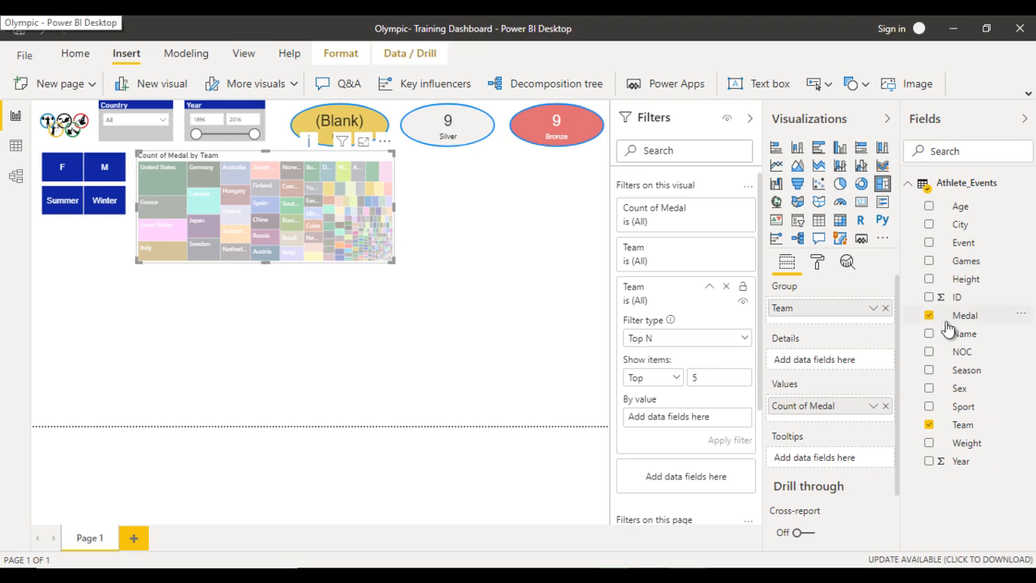
- Rank the treemap's Top N filter by the Count of Medal, apply it and clear the cross-highlighting on the page
{"action": "left_click_drag", "start_coordinate": [963, 315], "coordinate": [706, 417]}
{"action": "left_click", "coordinate": [730, 418]}
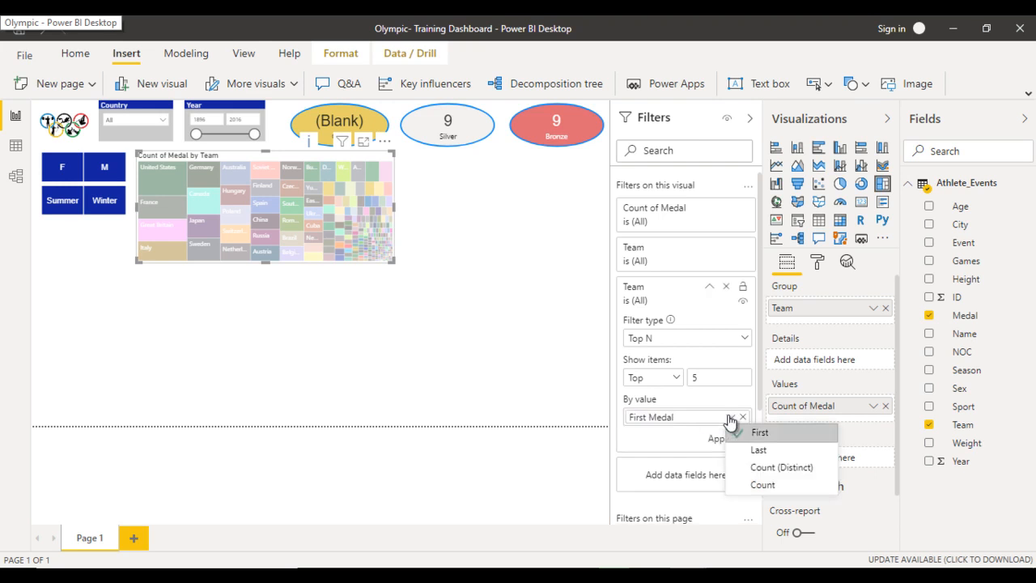
{"action": "left_click", "coordinate": [758, 486]}
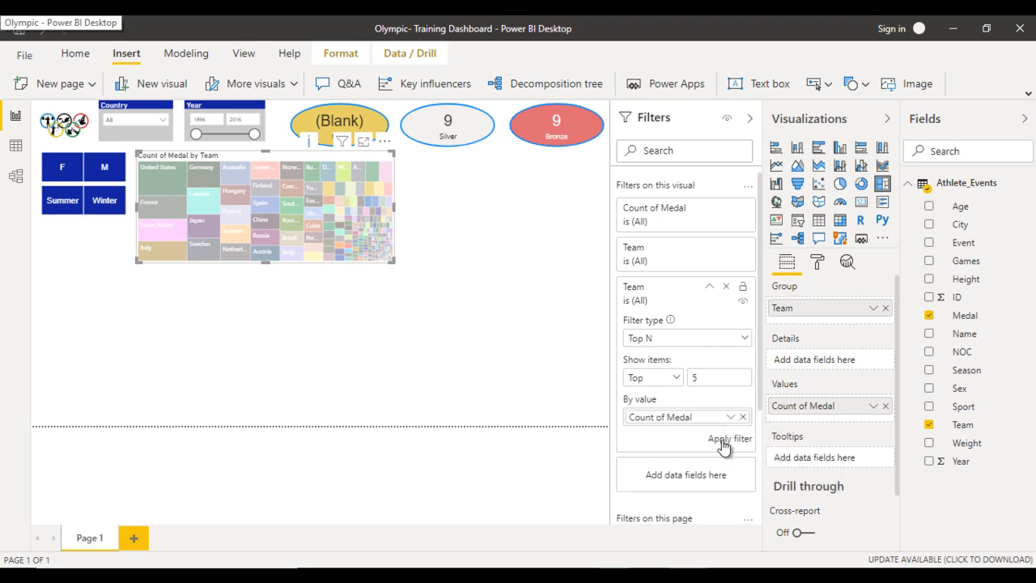
{"action": "left_click", "coordinate": [725, 441]}
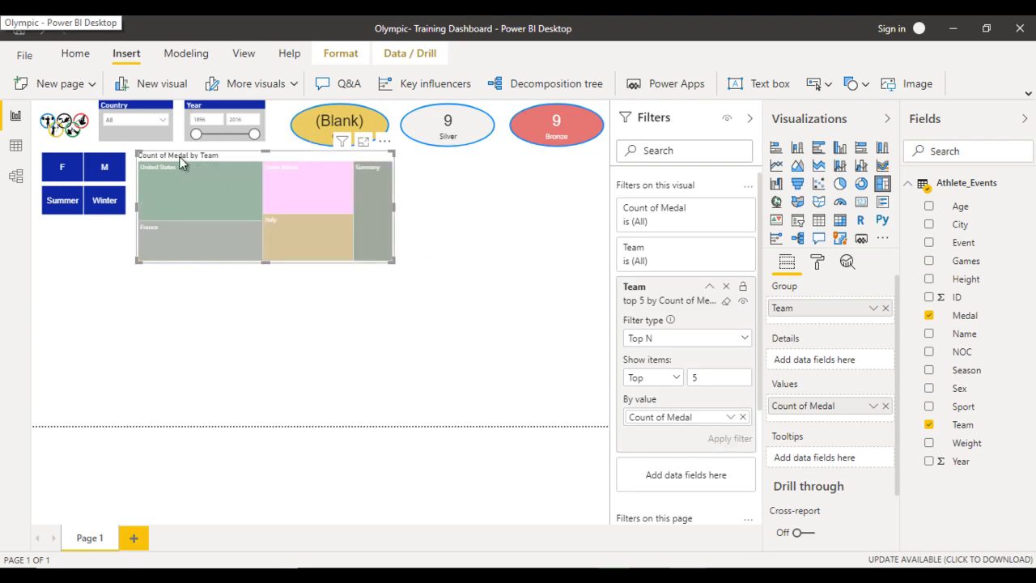
{"action": "left_click", "coordinate": [195, 194]}
{"action": "left_click", "coordinate": [195, 197]}
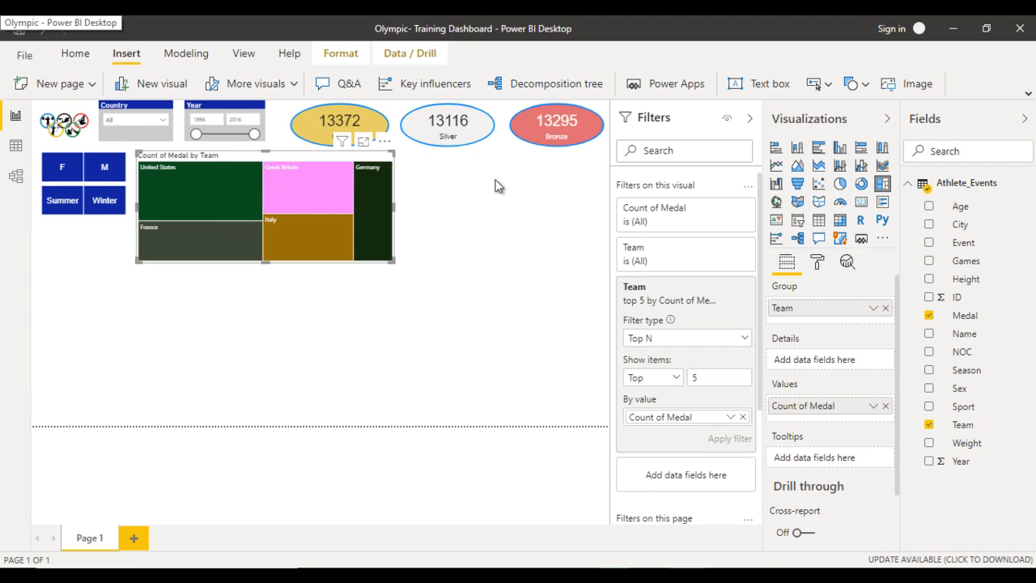
{"action": "left_click", "coordinate": [749, 118]}
- Turn off the treemap's category labels and change its title to "Top 5 Countries By Medals"
{"action": "left_click", "coordinate": [816, 260]}
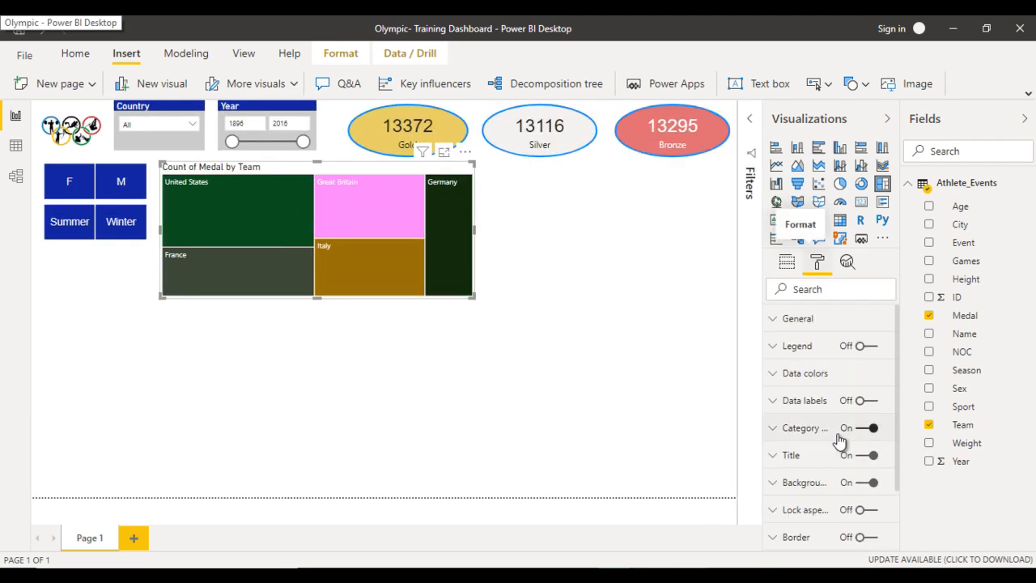
{"action": "left_click", "coordinate": [839, 437]}
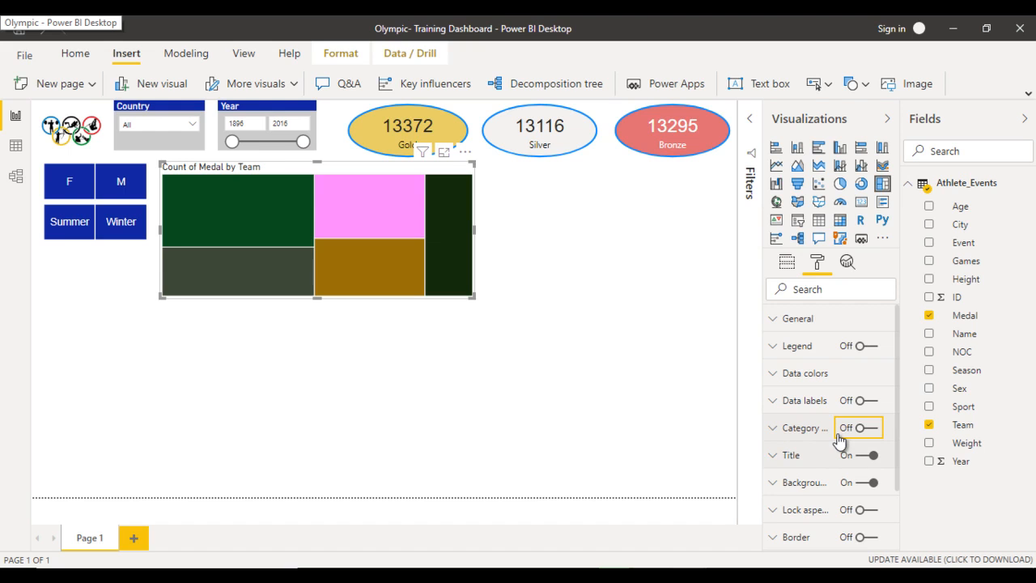
{"action": "left_click", "coordinate": [827, 499]}
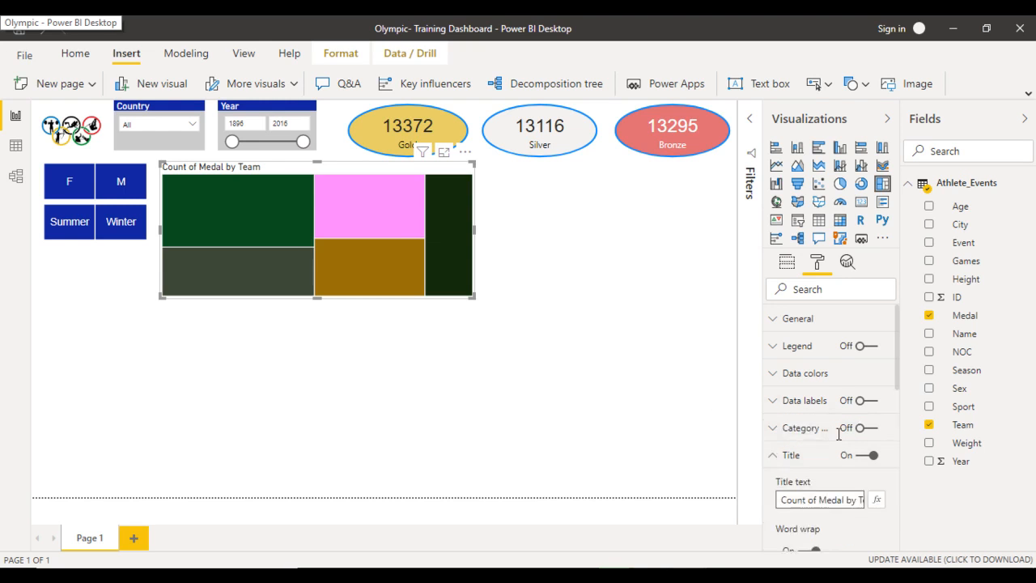
{"action": "key", "text": "ctrl+a"}
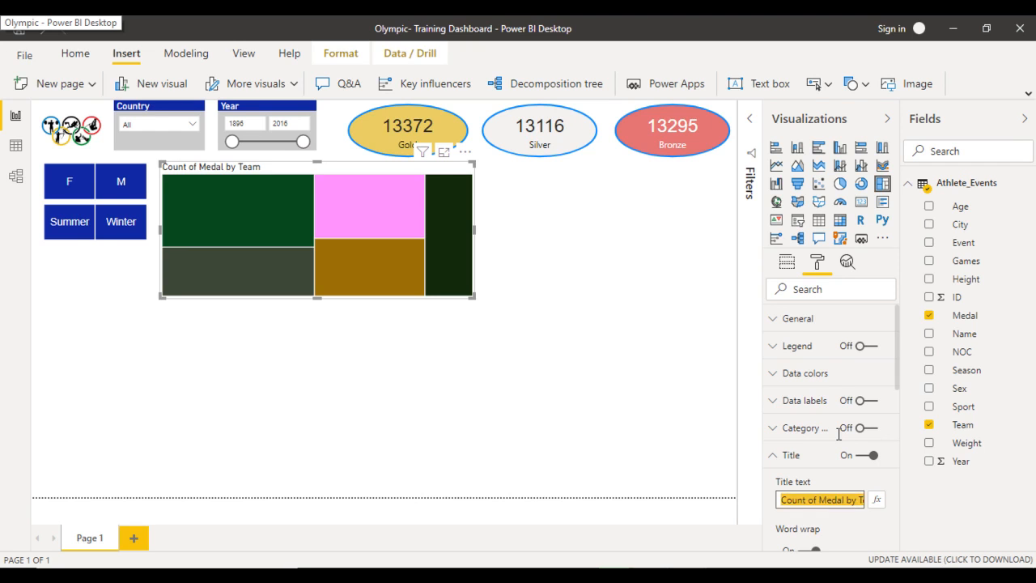
{"action": "type", "text": "Top 5"}
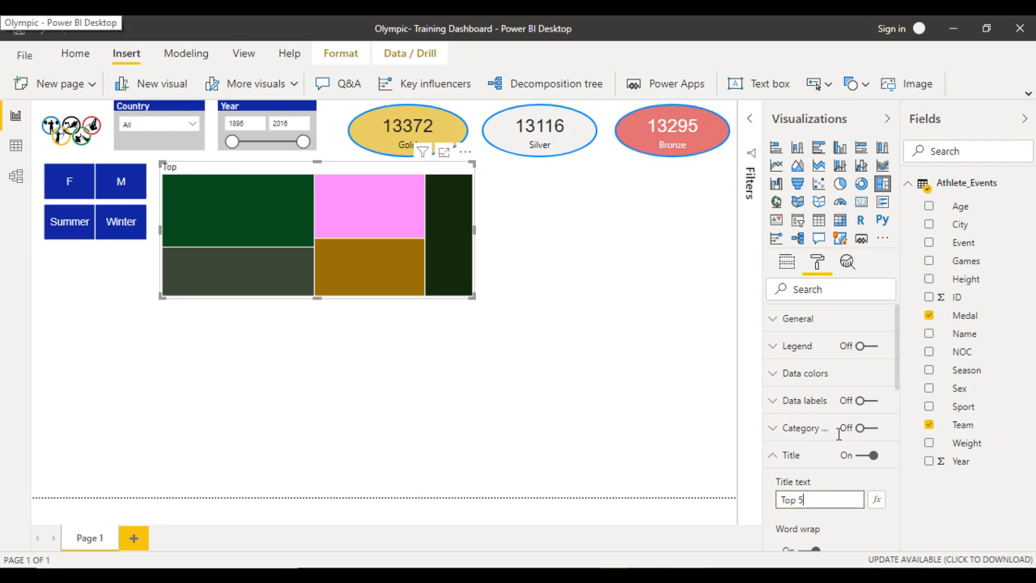
{"action": "type", "text": " Countries By Medals"}
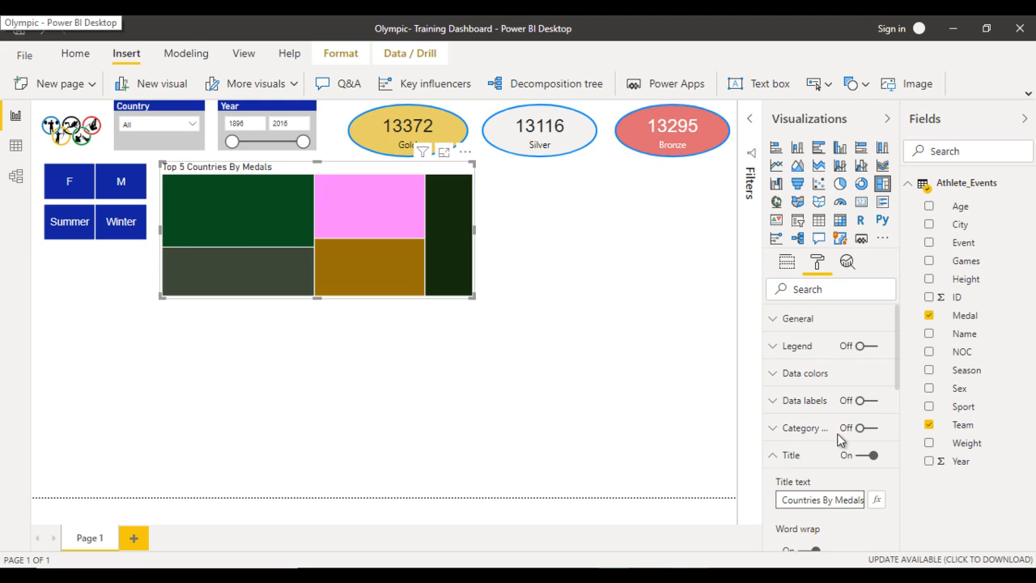
- Give the treemap's title a light gray background color
{"action": "scroll", "coordinate": [841, 438], "scroll_direction": "down", "scroll_amount": 3}
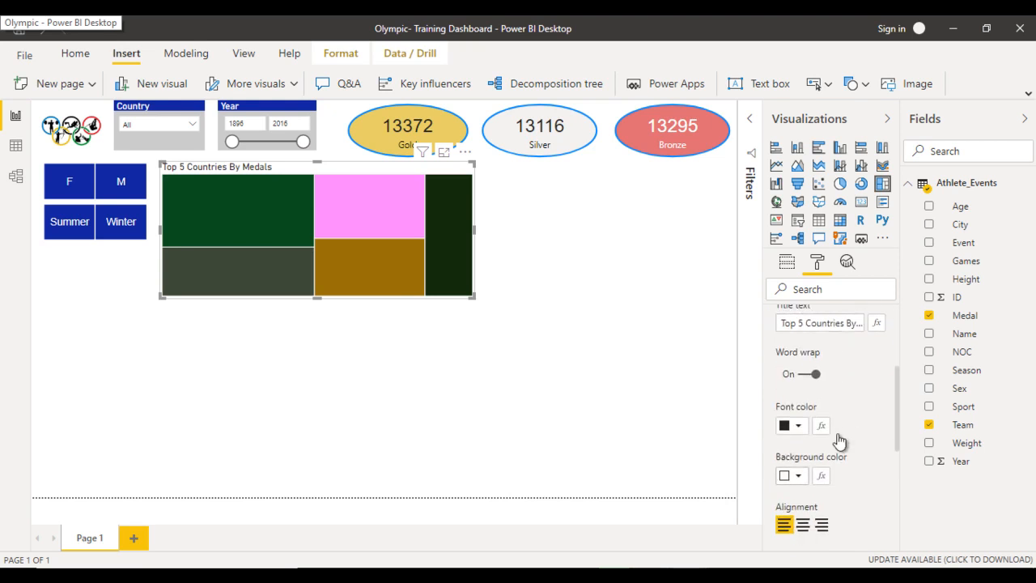
{"action": "left_click", "coordinate": [839, 439]}
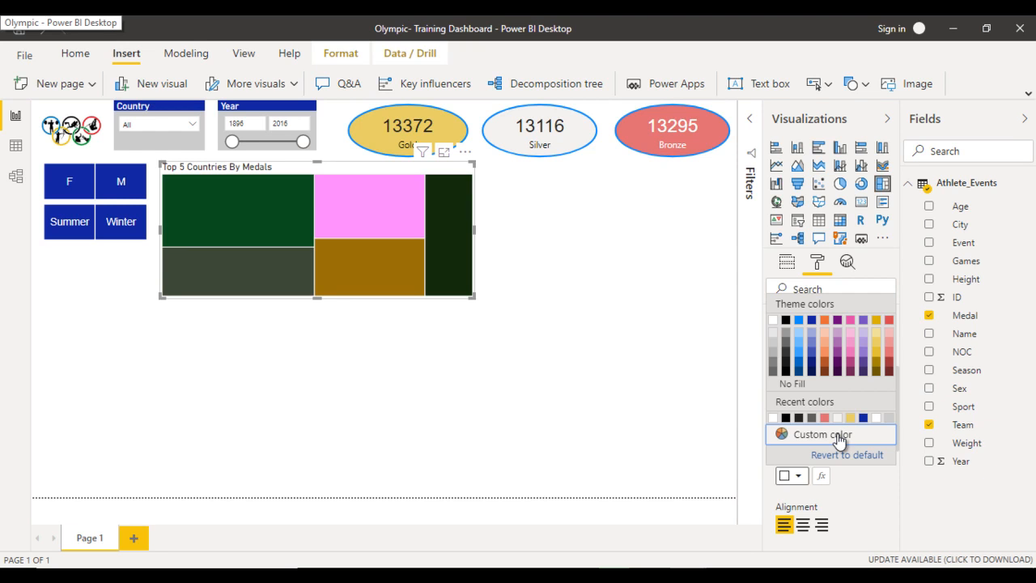
{"action": "left_click", "coordinate": [838, 437]}
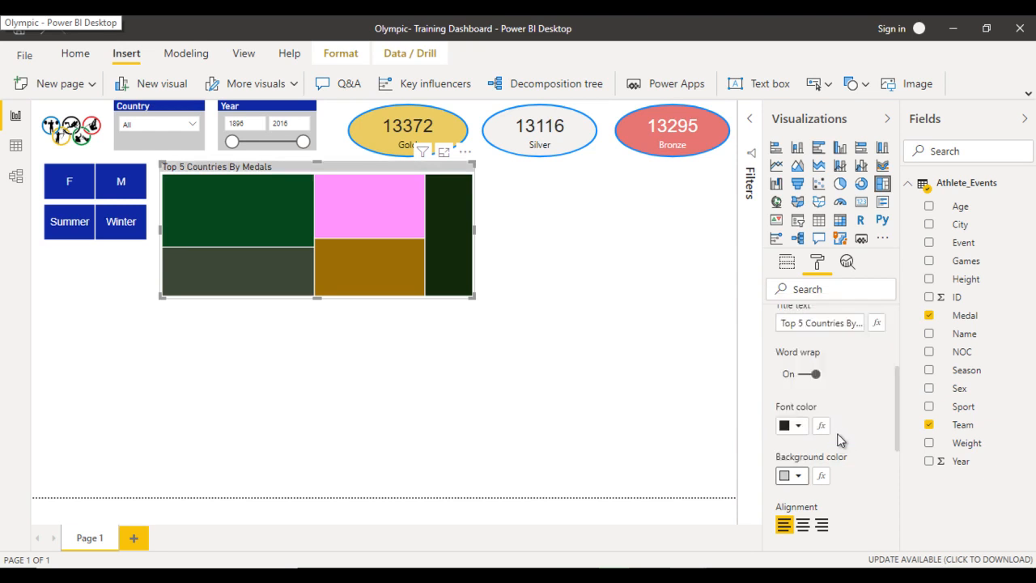
- Set the treemap's visual background color to light gray and deselect the visual
{"action": "scroll", "coordinate": [839, 439], "scroll_direction": "down", "scroll_amount": 5}
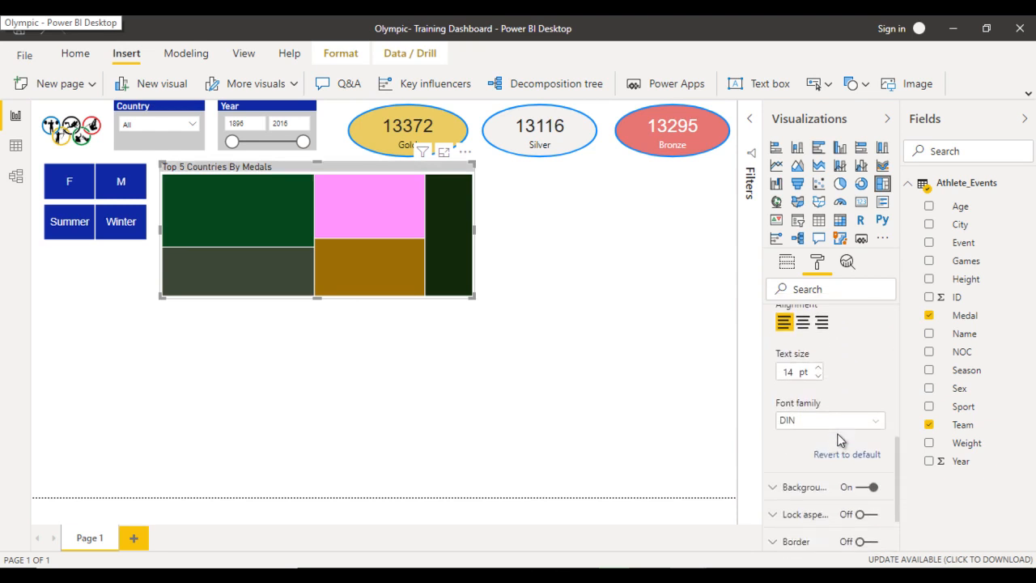
{"action": "scroll", "coordinate": [840, 439], "scroll_direction": "down", "scroll_amount": 2}
{"action": "left_click", "coordinate": [803, 411]}
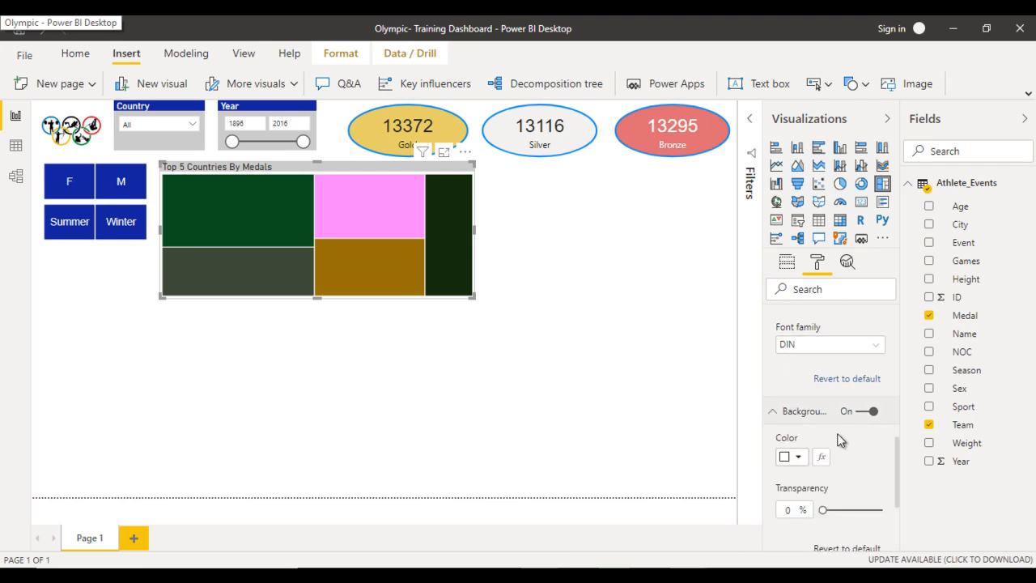
{"action": "left_click", "coordinate": [796, 457]}
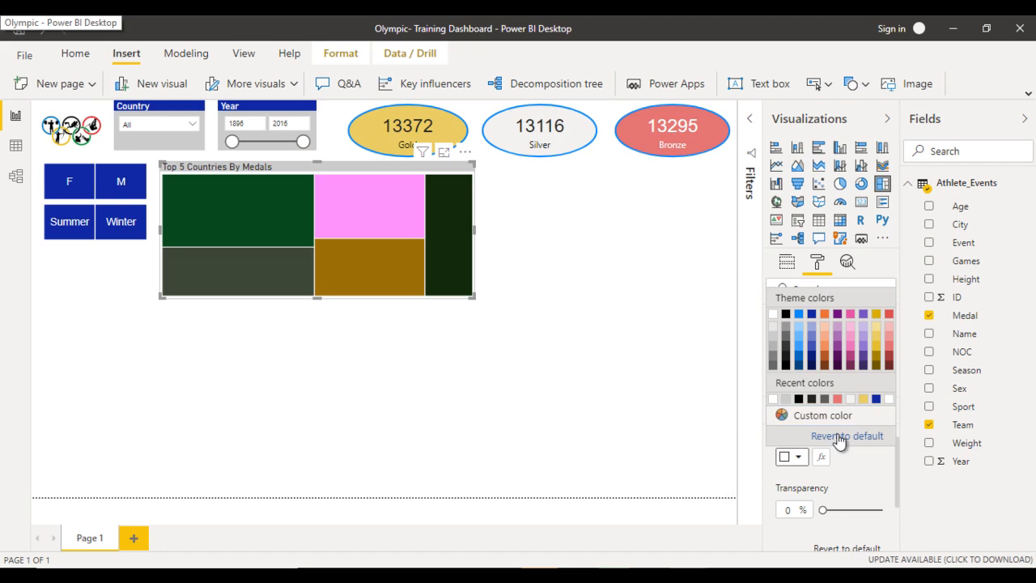
{"action": "left_click", "coordinate": [840, 437]}
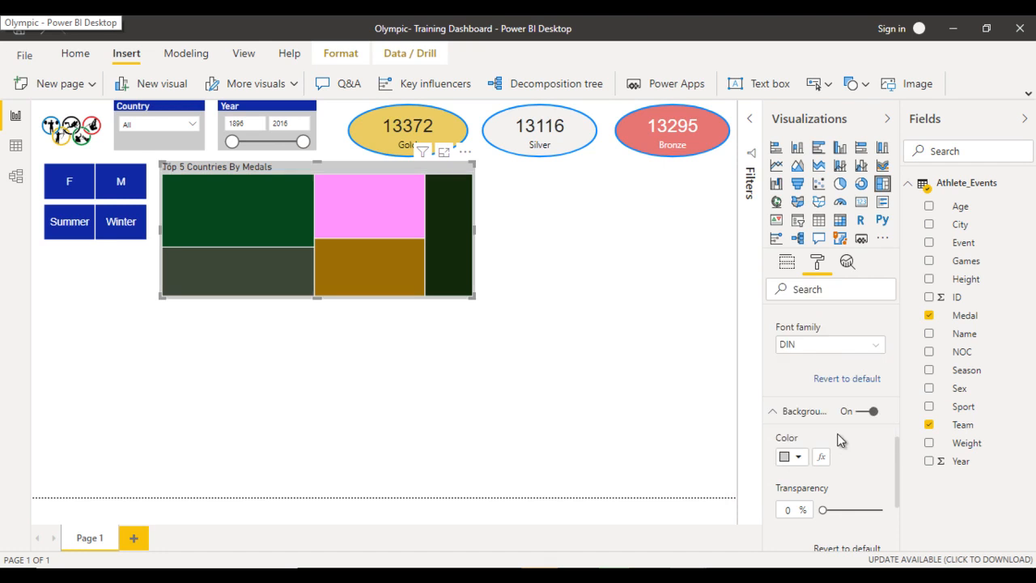
{"action": "key", "text": "Escape"}
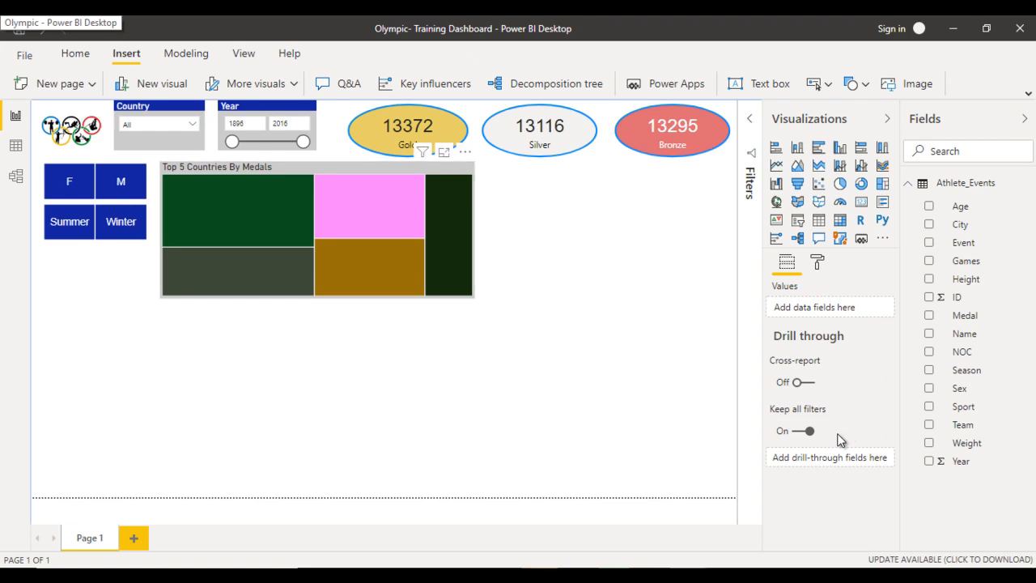
- Turn on the treemap's data labels and set their display units to None
{"action": "mouse_move", "coordinate": [234, 259]}
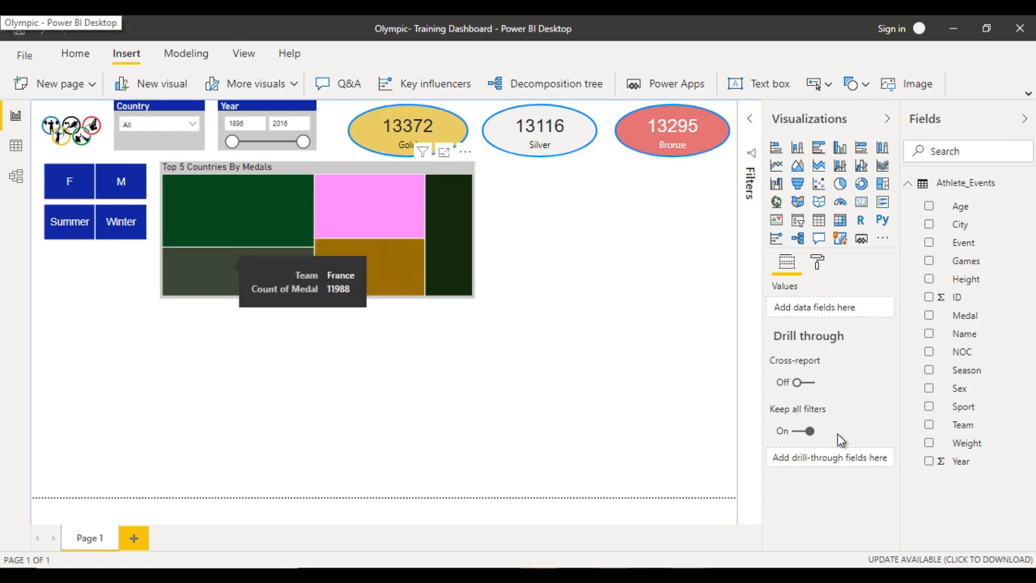
{"action": "mouse_move", "coordinate": [450, 275]}
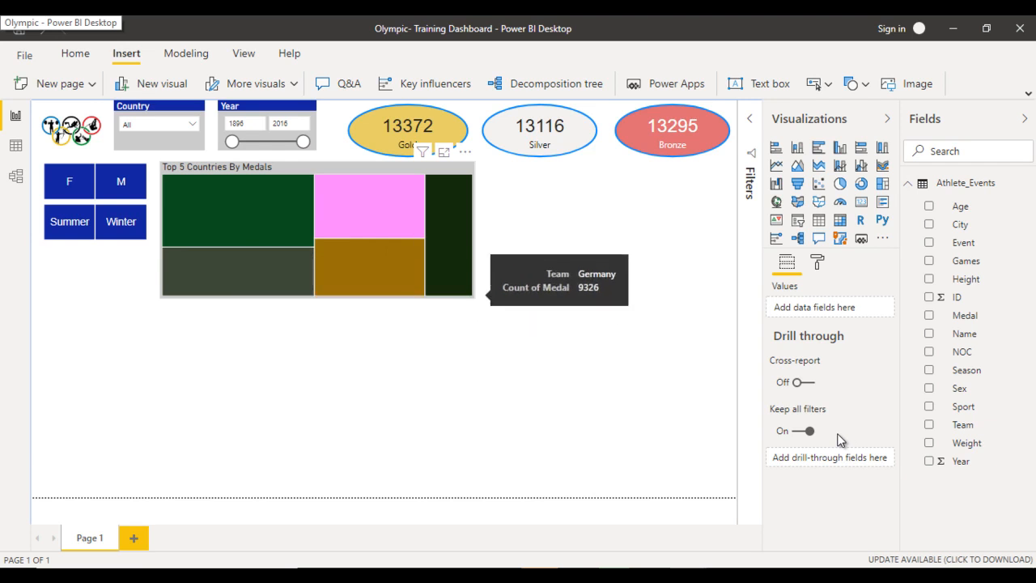
{"action": "left_click", "coordinate": [449, 276]}
{"action": "left_click", "coordinate": [817, 262]}
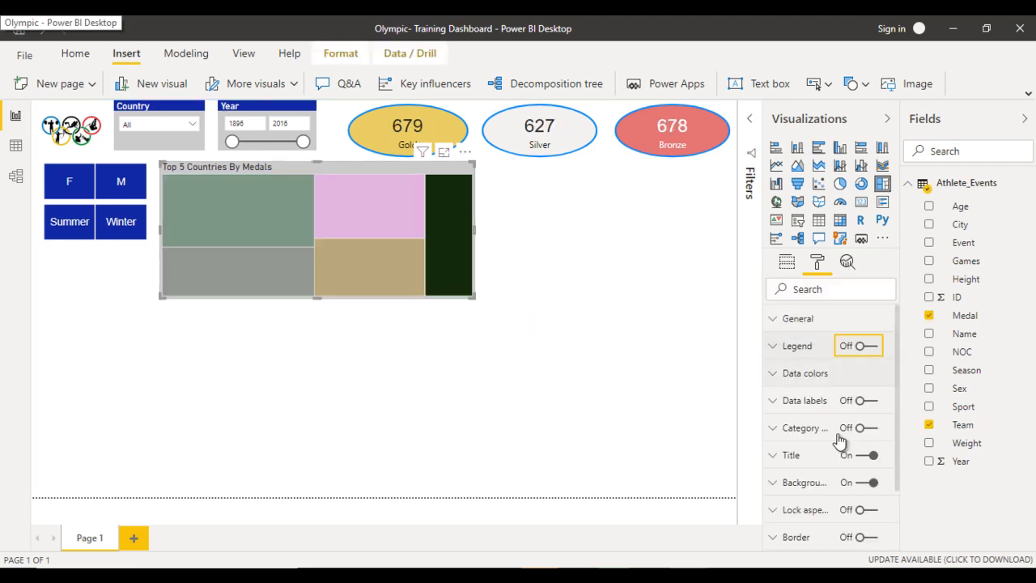
{"action": "left_click", "coordinate": [864, 400]}
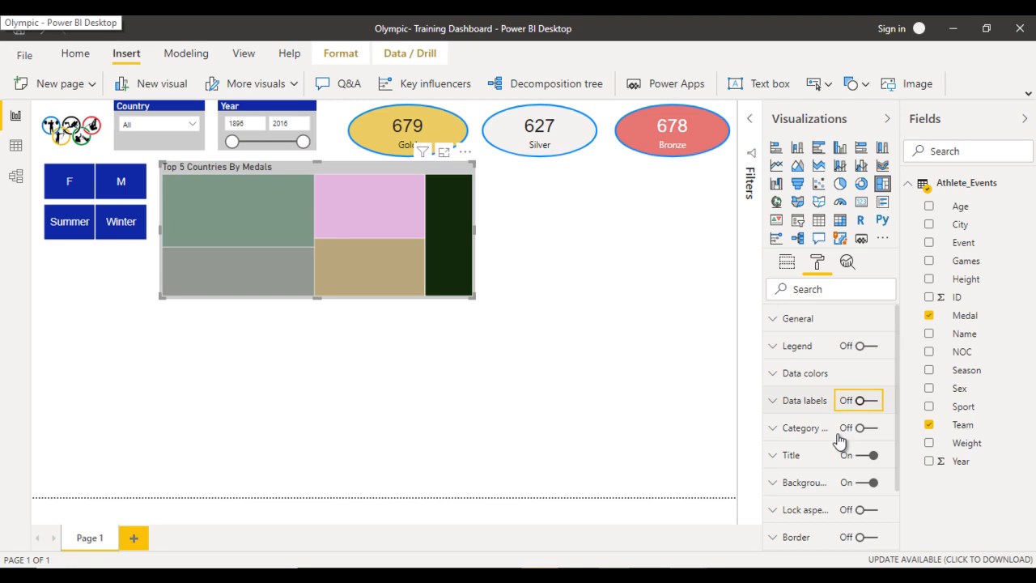
{"action": "scroll", "coordinate": [839, 439], "scroll_direction": "down", "scroll_amount": 4}
{"action": "left_click", "coordinate": [846, 344]}
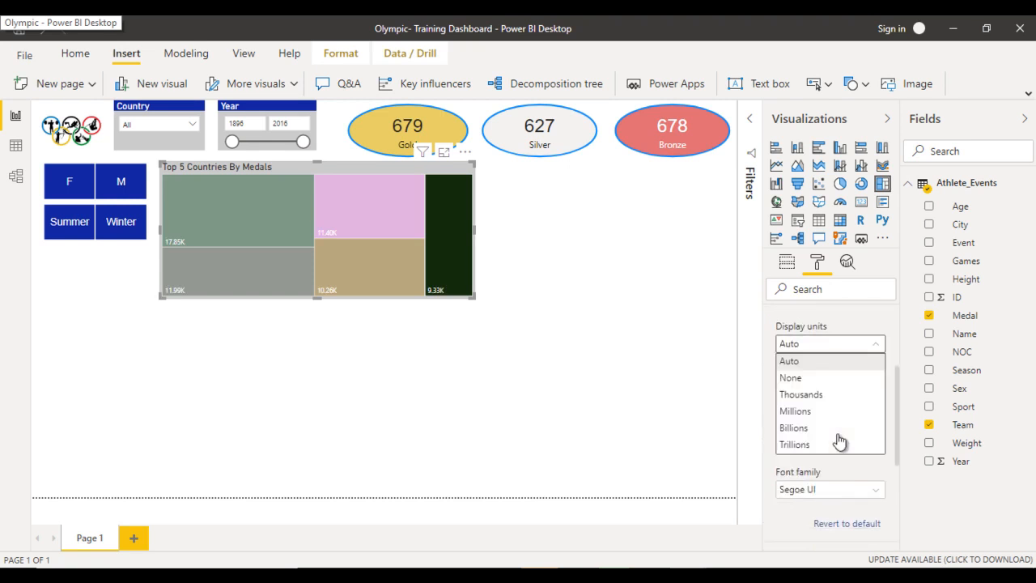
{"action": "key", "text": "Return"}
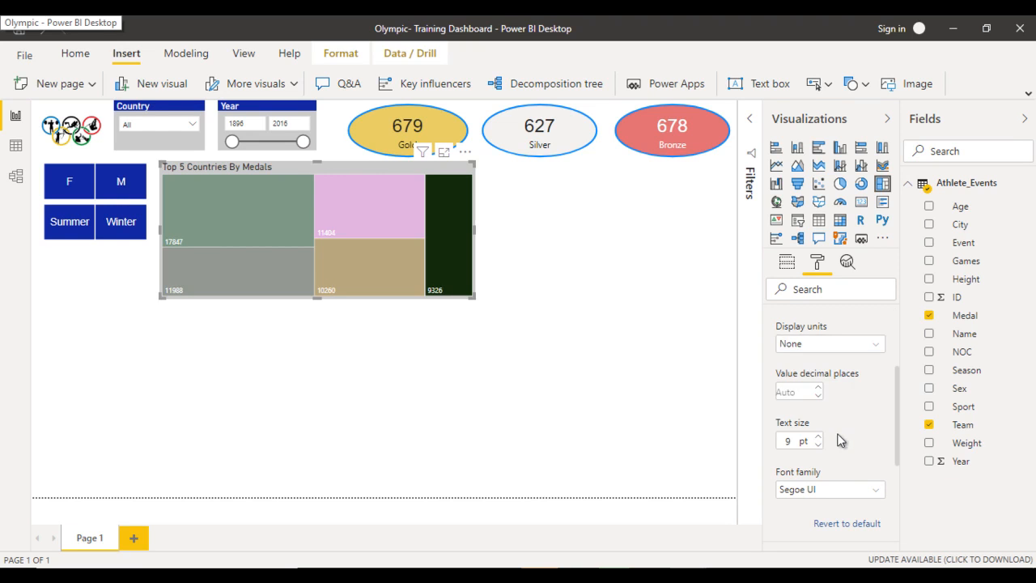
- Turn the treemap's category labels back on and clear the Germany cross-highlighting
{"action": "scroll", "coordinate": [840, 439], "scroll_direction": "up", "scroll_amount": 3}
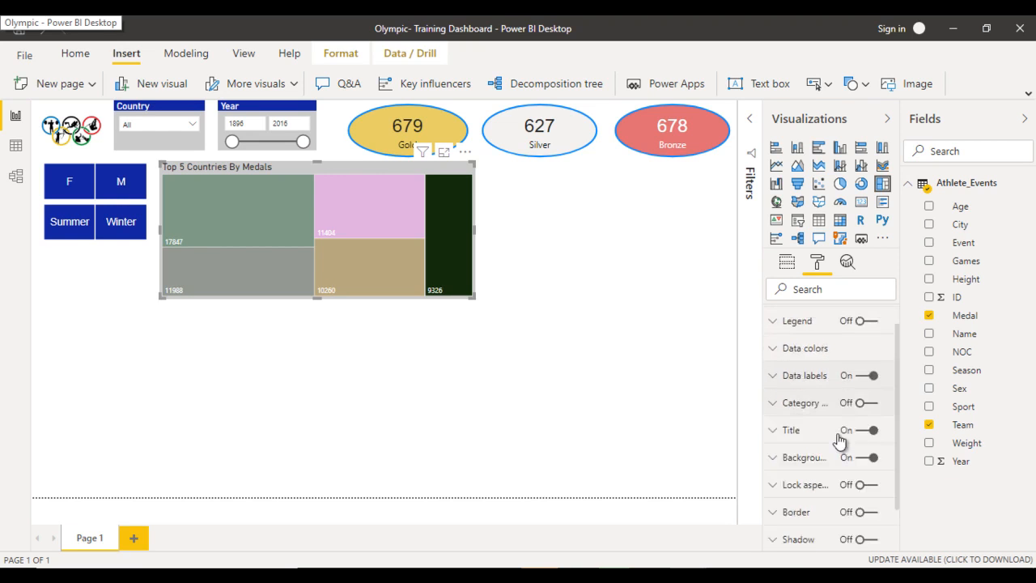
{"action": "left_click", "coordinate": [863, 403]}
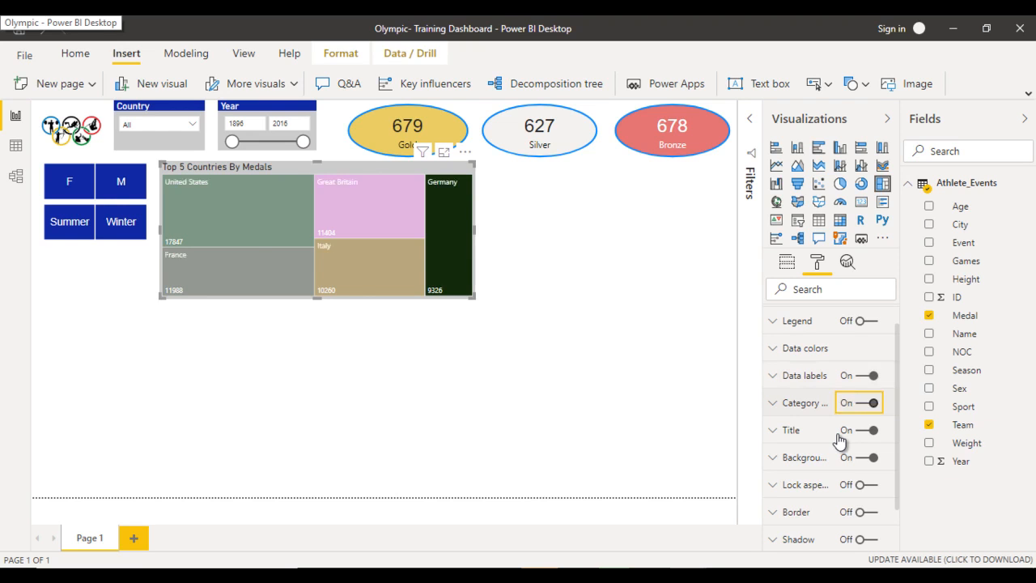
{"action": "left_click", "coordinate": [567, 381]}
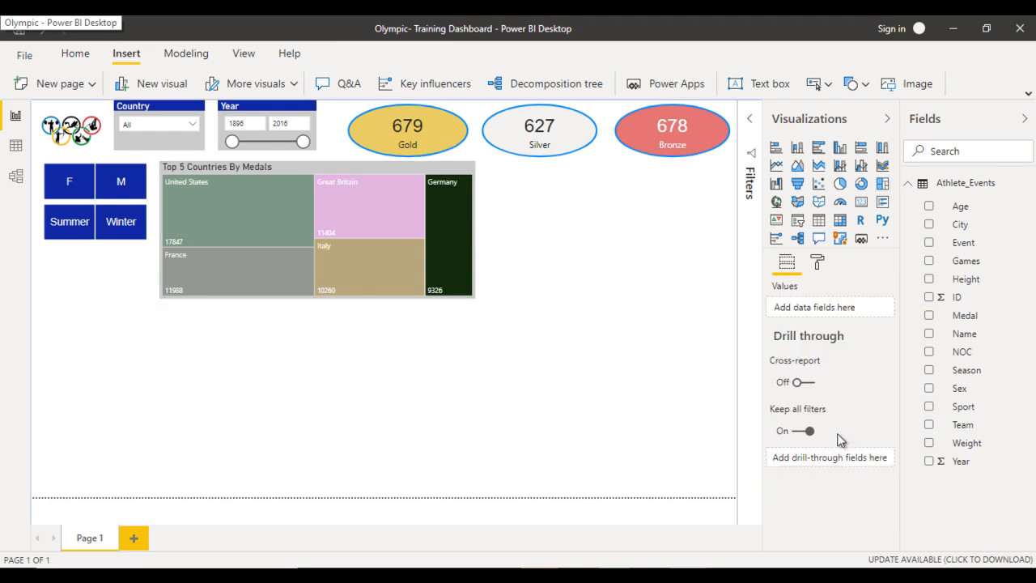
{"action": "left_click", "coordinate": [448, 235]}
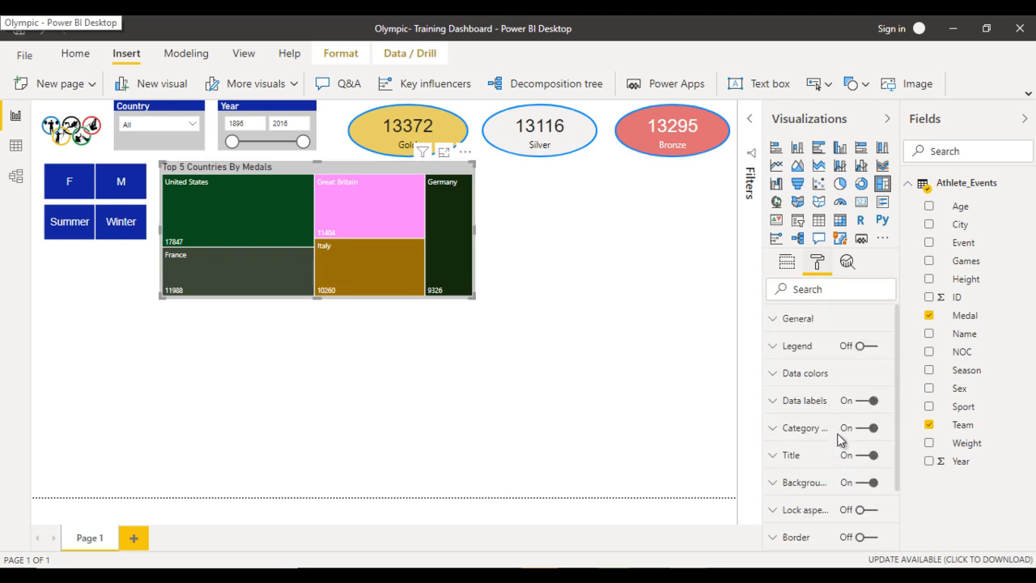
- Open the advanced controls for the treemap's data colors and set the color scale's minimum to a custom red
{"action": "scroll", "coordinate": [839, 441], "scroll_direction": "down", "scroll_amount": 3}
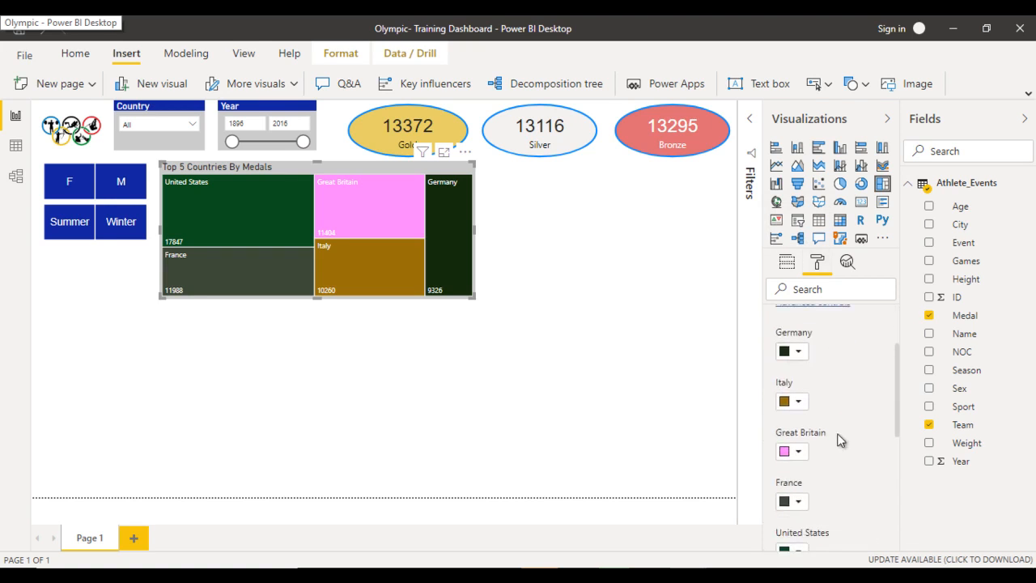
{"action": "scroll", "coordinate": [839, 441], "scroll_direction": "up", "scroll_amount": 1}
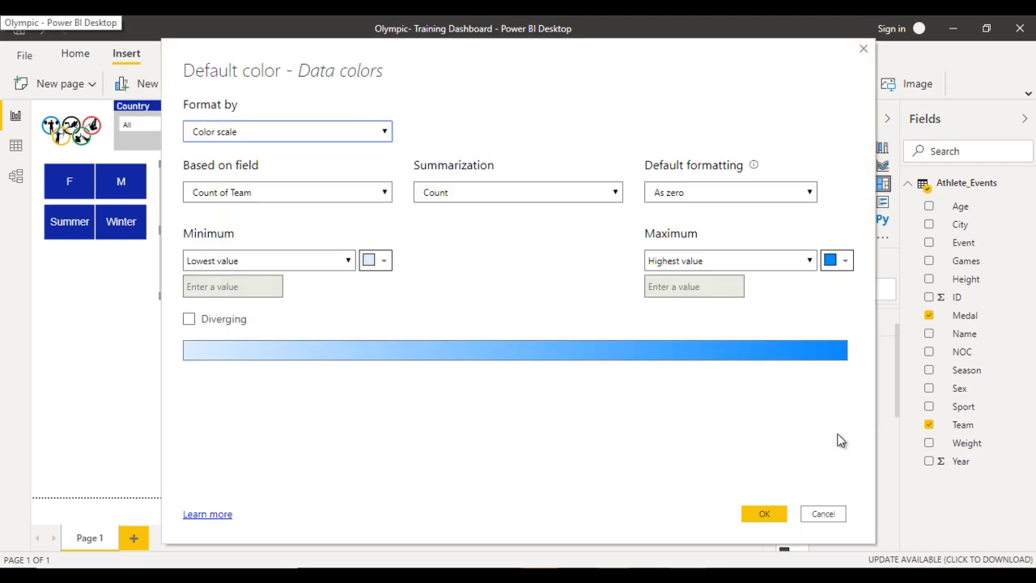
{"action": "left_click", "coordinate": [384, 261]}
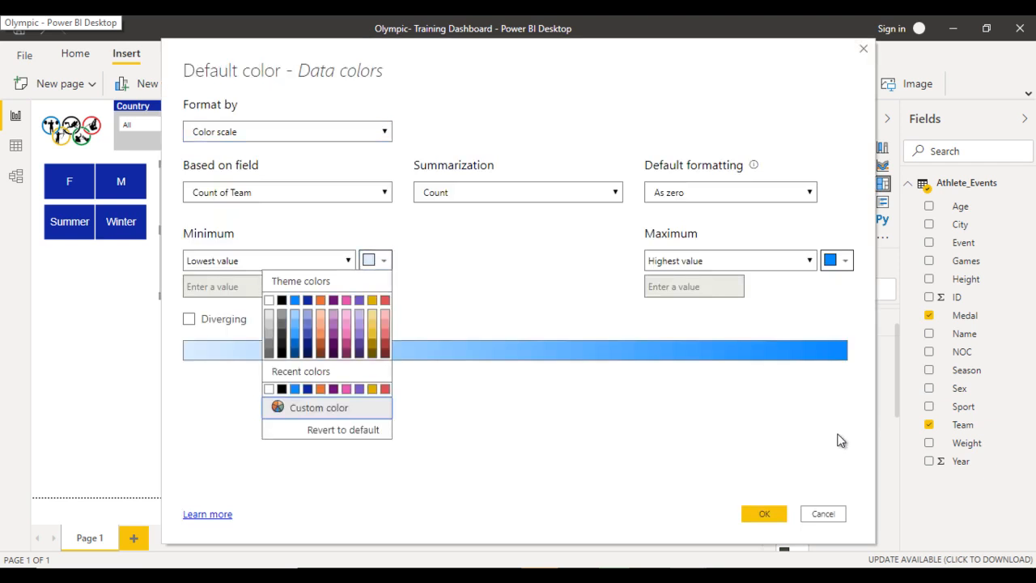
{"action": "left_click", "coordinate": [319, 408]}
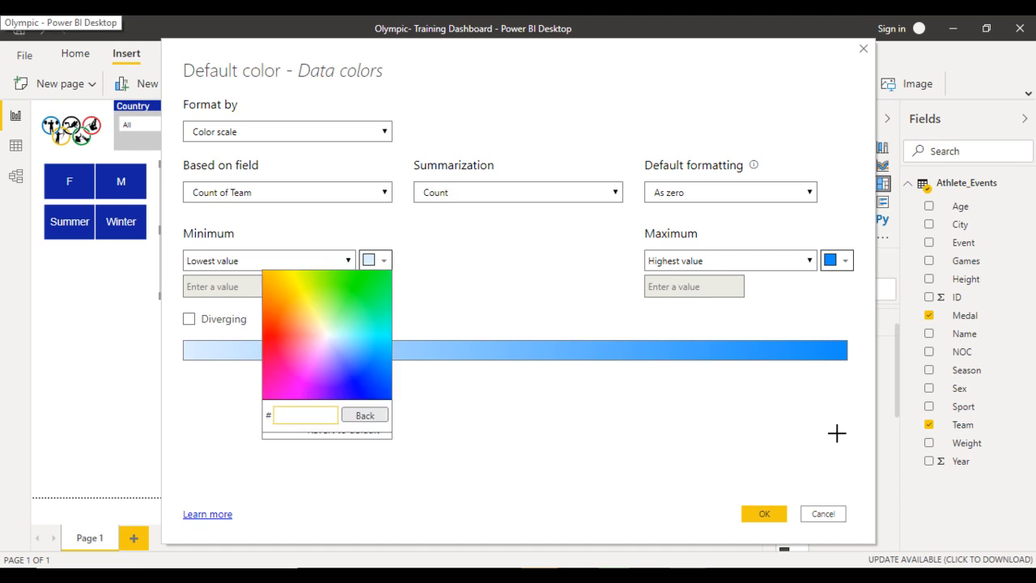
{"action": "left_click", "coordinate": [272, 333]}
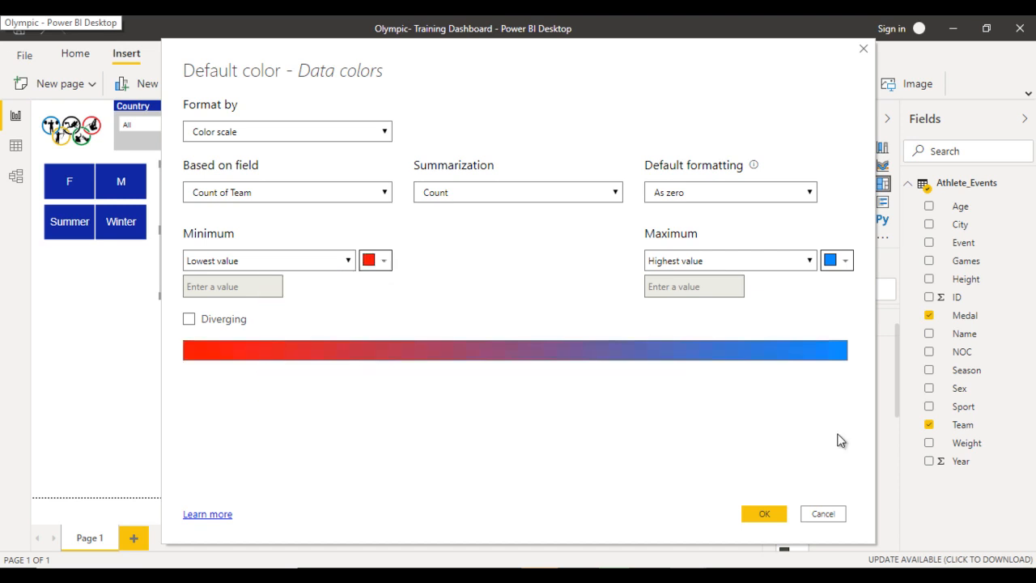
- Set the color scale's maximum to the custom green 008000
{"action": "left_click", "coordinate": [836, 260]}
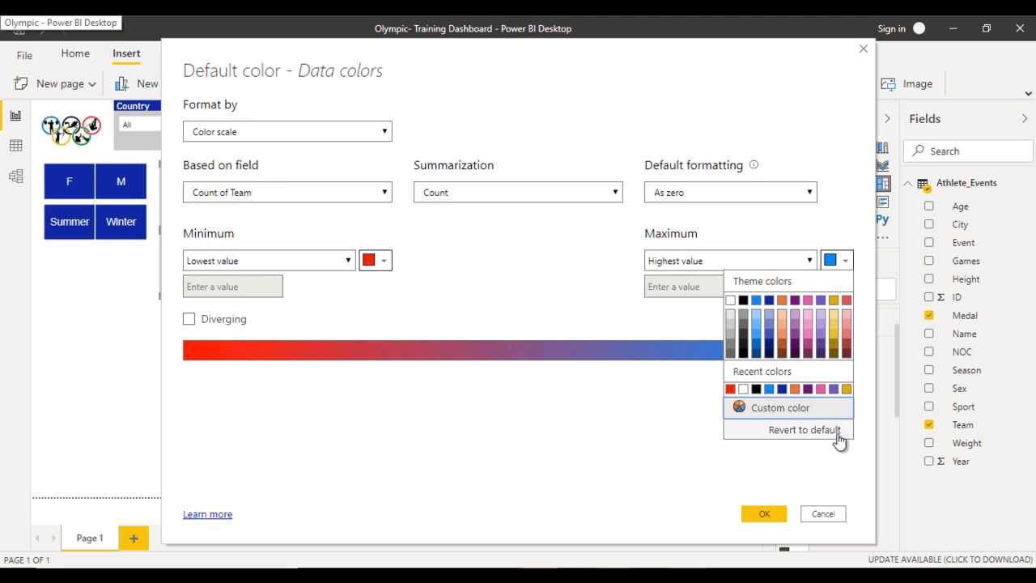
{"action": "left_click", "coordinate": [780, 408]}
{"action": "left_click", "coordinate": [816, 380]}
{"action": "type", "text": "008000"}
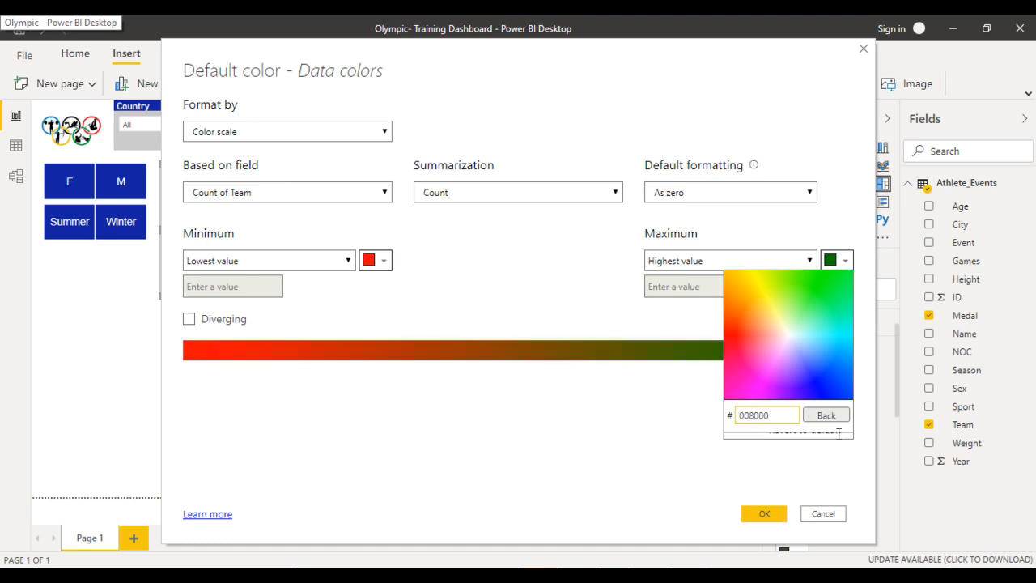
{"action": "left_click", "coordinate": [828, 415]}
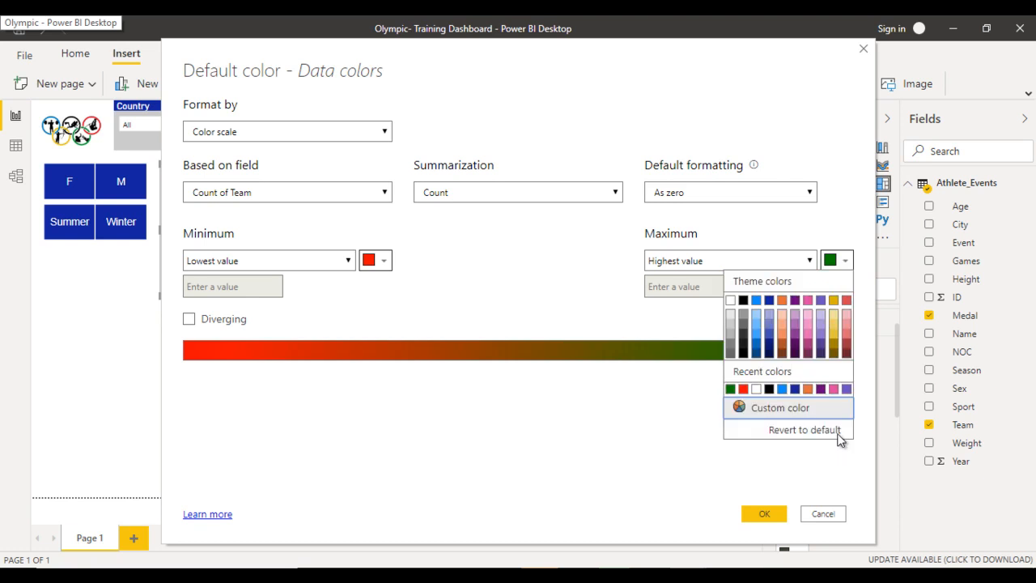
{"action": "left_click", "coordinate": [837, 435]}
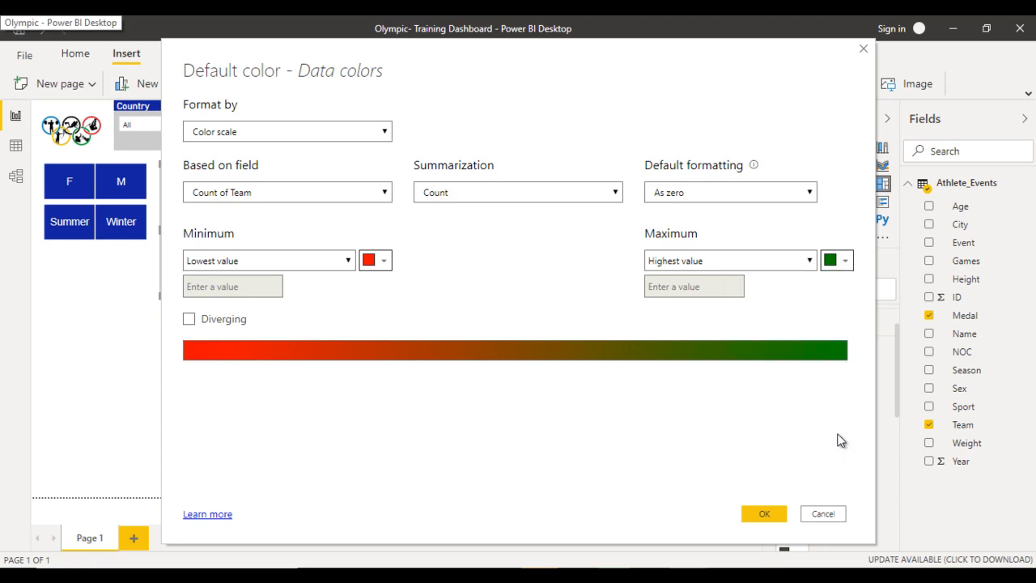
- Make the color scale diverging and set its center color to the gold theme color
{"action": "left_click", "coordinate": [190, 319]}
{"action": "left_click", "coordinate": [614, 261]}
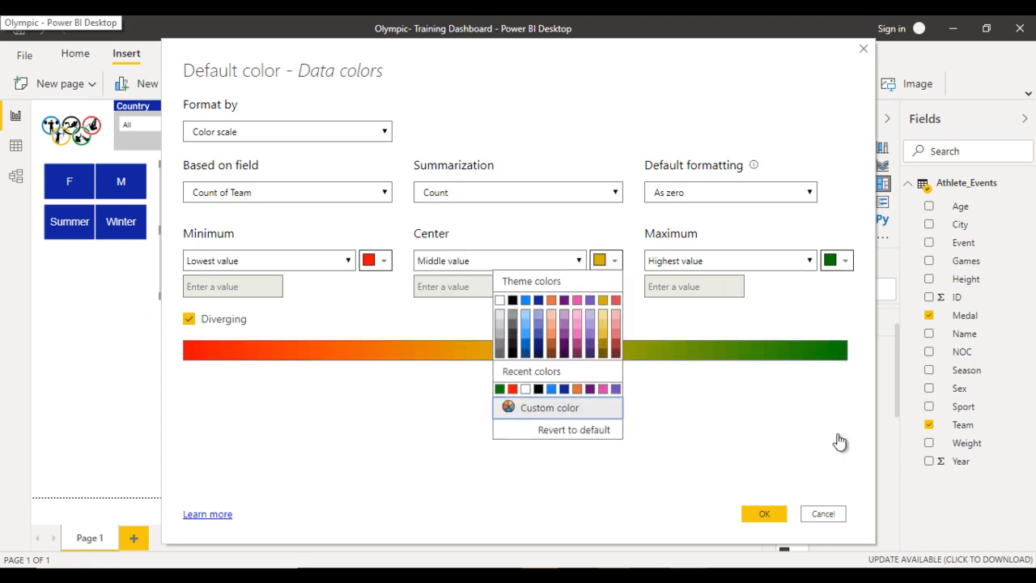
{"action": "left_click", "coordinate": [603, 300]}
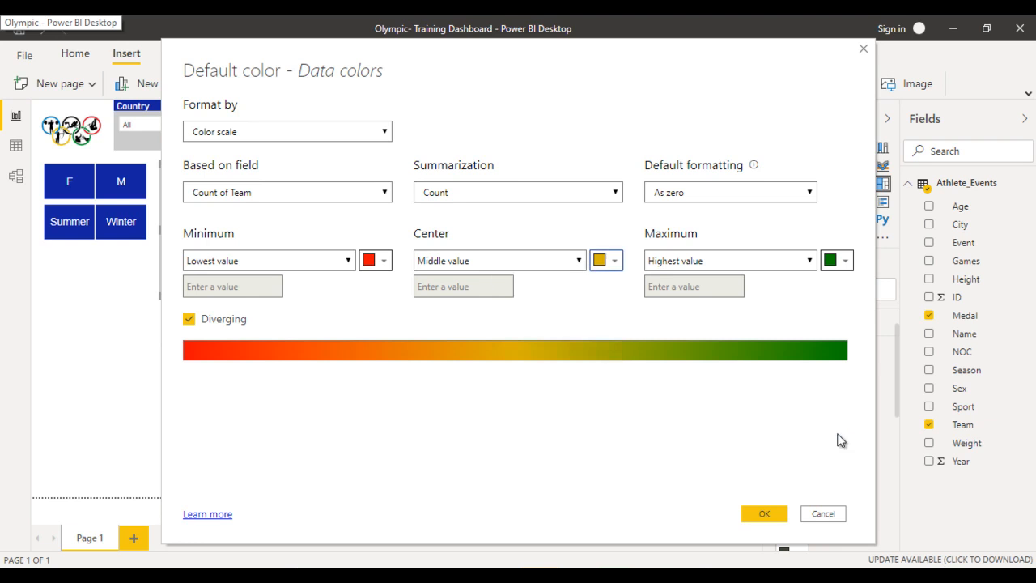
- Apply the diverging color scale to the treemap, deselect it, and consult the finished Olympic report as a reference for the layout
{"action": "key", "text": "Return"}
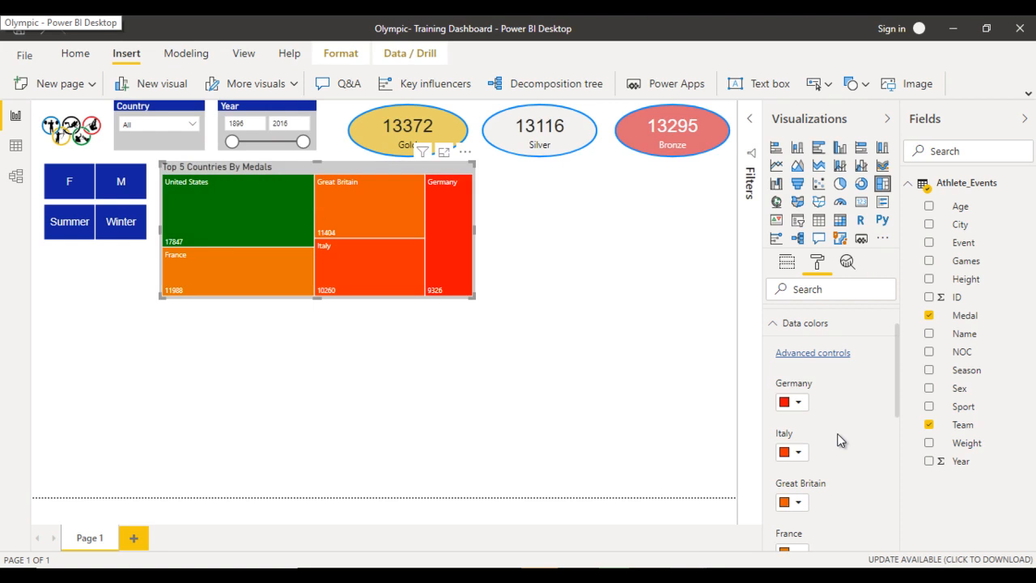
{"action": "key", "text": "Escape"}
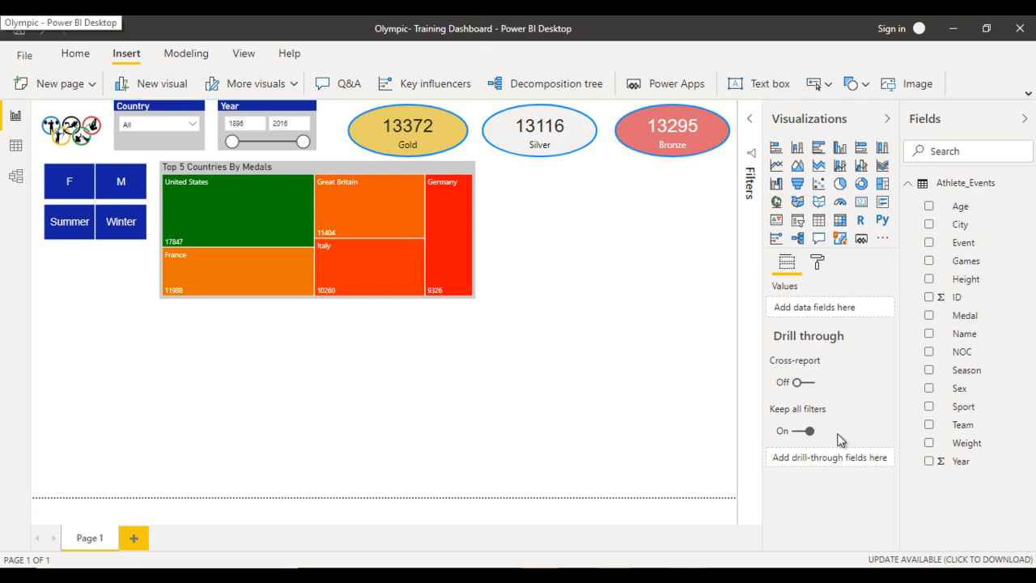
{"action": "key", "text": "alt+Tab"}
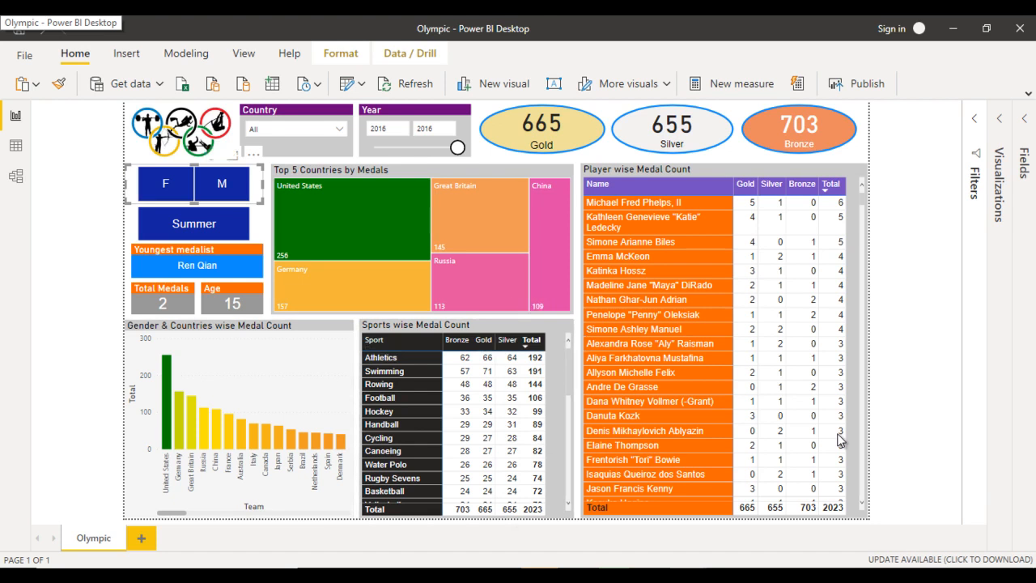
{"action": "mouse_move", "coordinate": [688, 574]}
{"action": "left_click", "coordinate": [605, 521]}
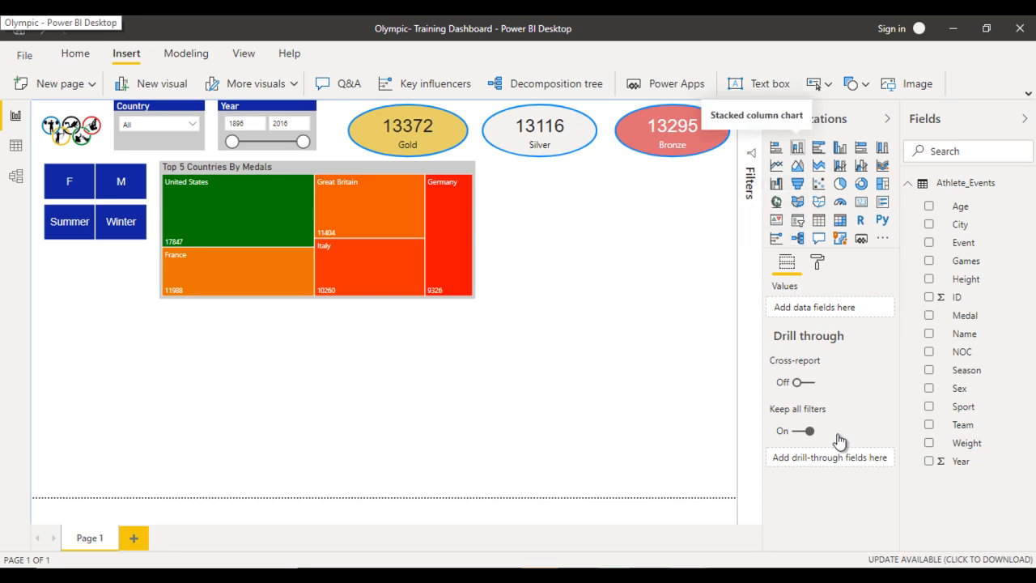
- Insert a stacked column chart in the page's lower-left area, enlarging it to the page's bottom edge and up to just below the treemap
{"action": "left_click", "coordinate": [797, 147]}
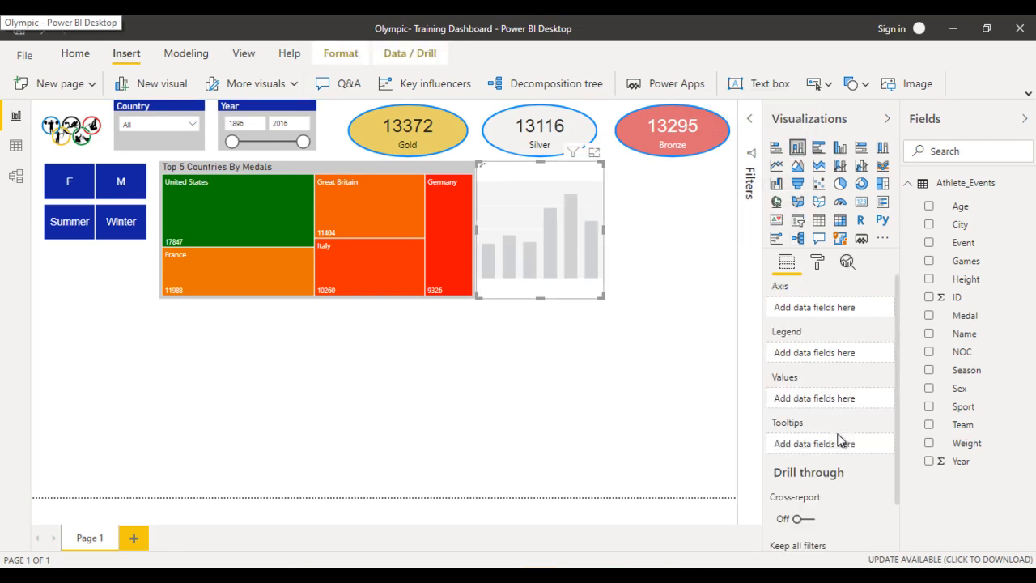
{"action": "left_click_drag", "start_coordinate": [540, 230], "coordinate": [95, 396]}
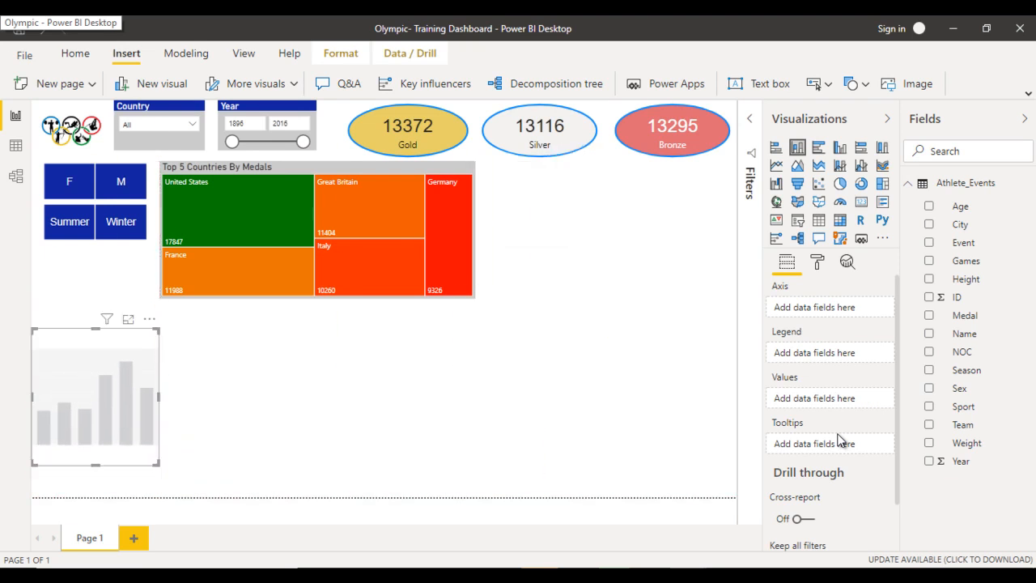
{"action": "left_click_drag", "start_coordinate": [96, 465], "coordinate": [96, 495]}
{"action": "left_click_drag", "start_coordinate": [159, 412], "coordinate": [273, 411]}
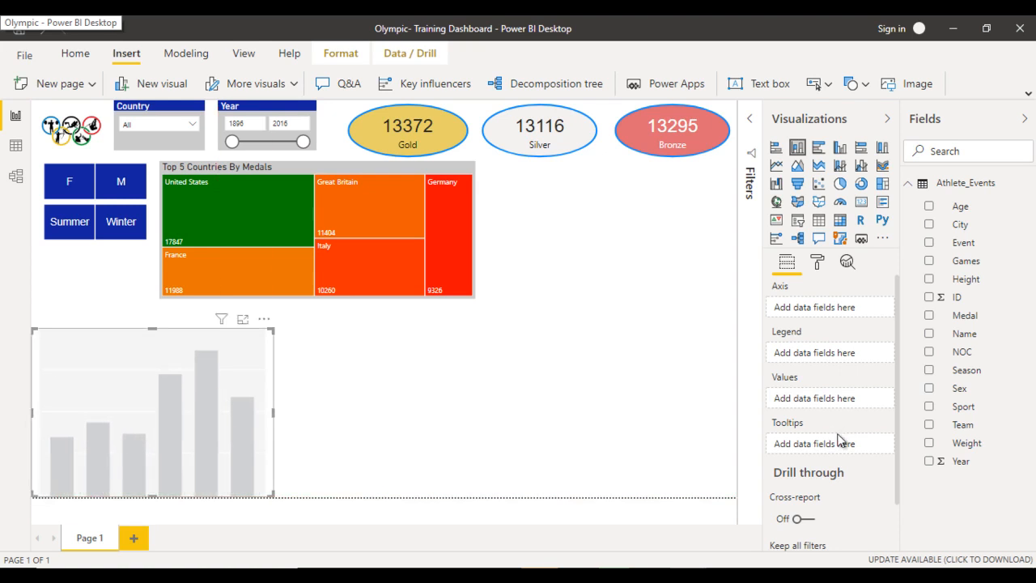
{"action": "left_click_drag", "start_coordinate": [152, 328], "coordinate": [153, 314]}
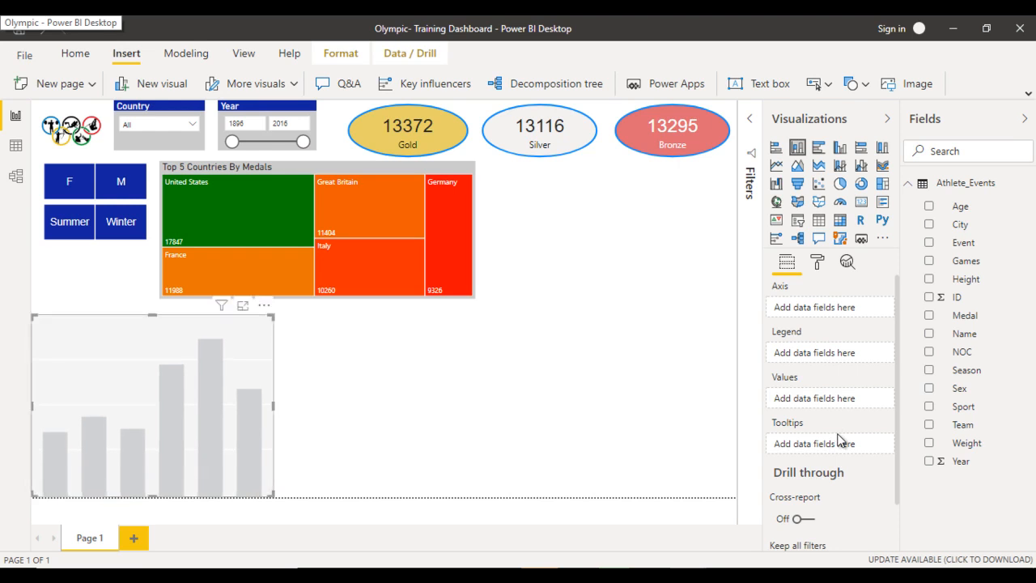
- Extend the treemap's lower edge down to meet the top of the column chart
{"action": "left_click", "coordinate": [238, 279]}
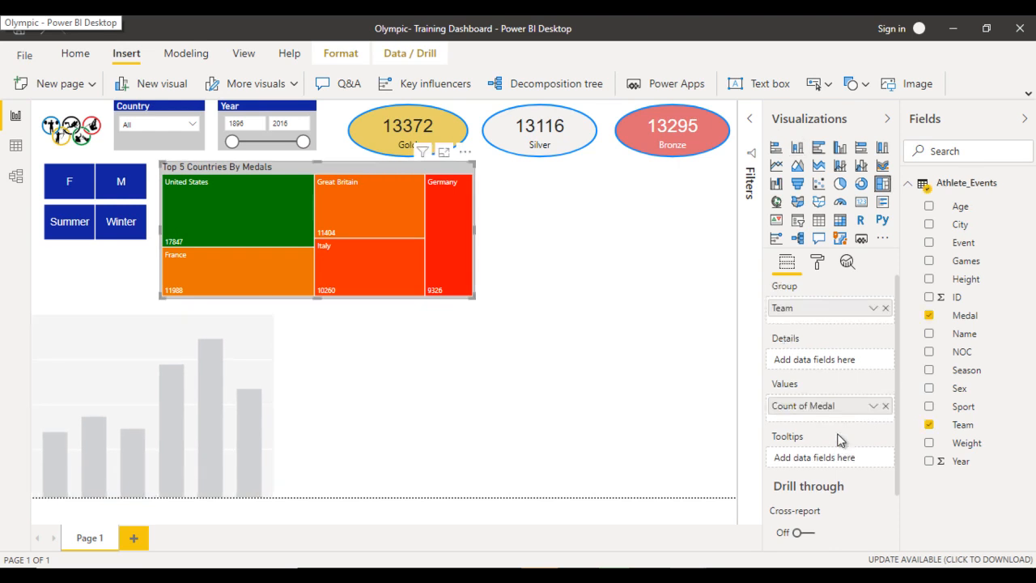
{"action": "left_click_drag", "start_coordinate": [317, 297], "coordinate": [316, 313]}
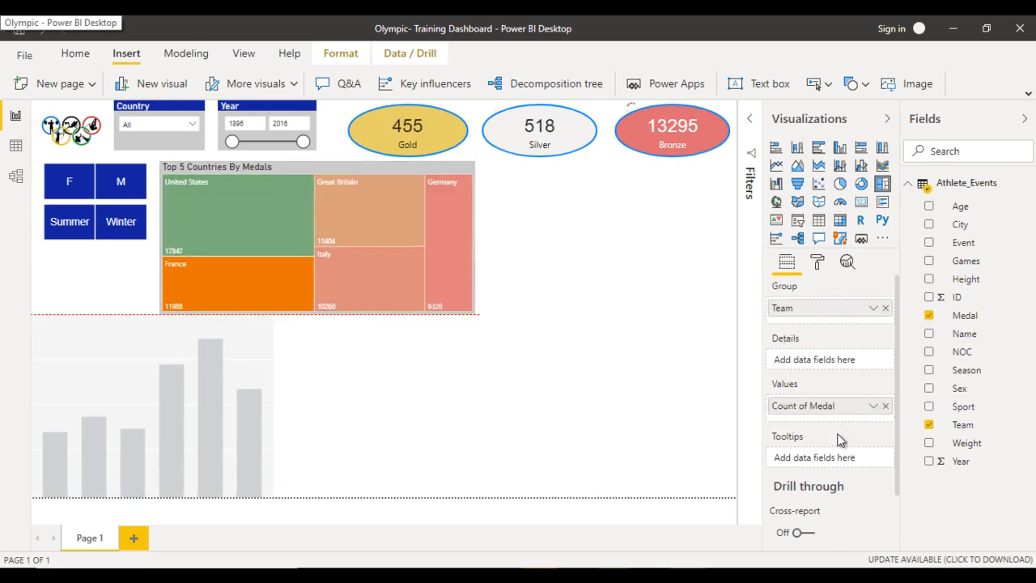
- Assign Team to the column chart's axis and the count of Medal to its values
{"action": "left_click", "coordinate": [235, 364]}
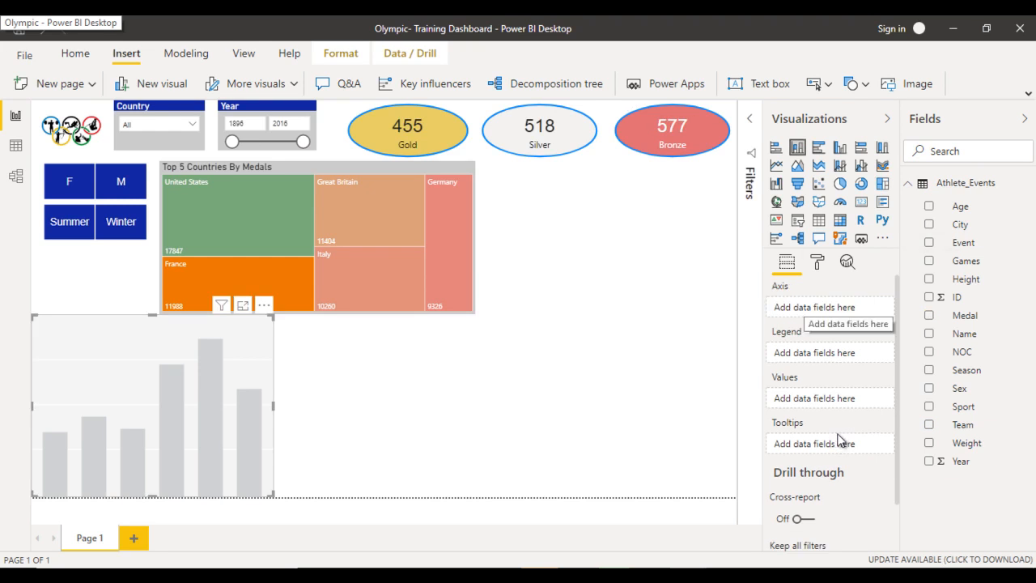
{"action": "left_click_drag", "start_coordinate": [840, 441], "coordinate": [840, 441]}
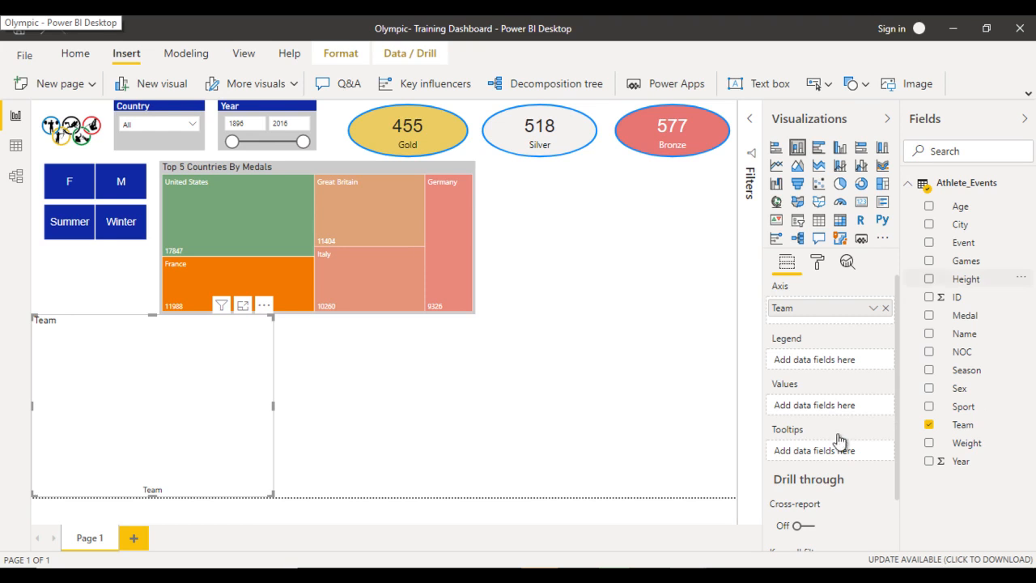
{"action": "left_click_drag", "start_coordinate": [965, 315], "coordinate": [824, 410]}
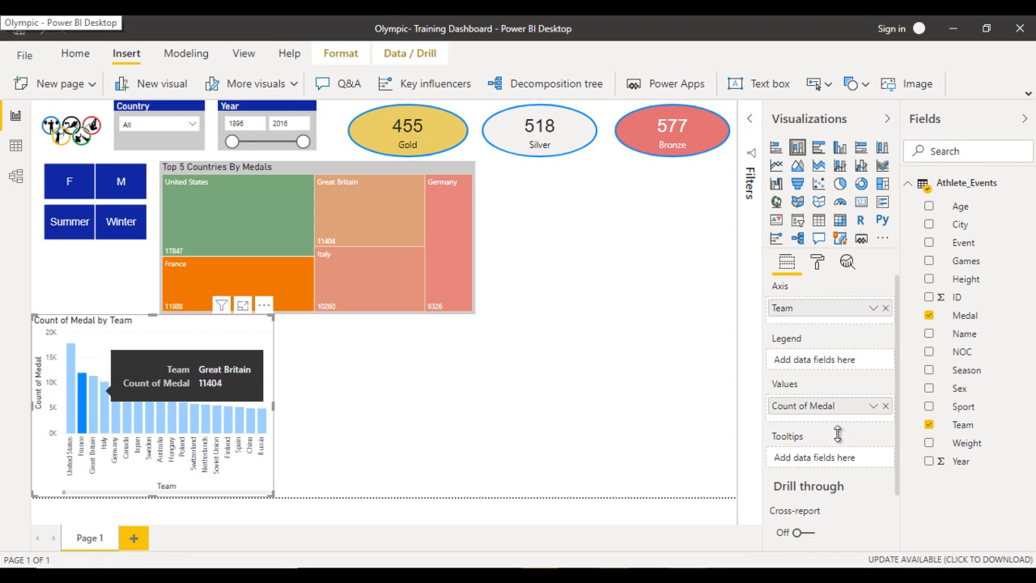
- Clear the France cross-highlighting from the treemap and select the medal count by team column chart
{"action": "left_click", "coordinate": [208, 280]}
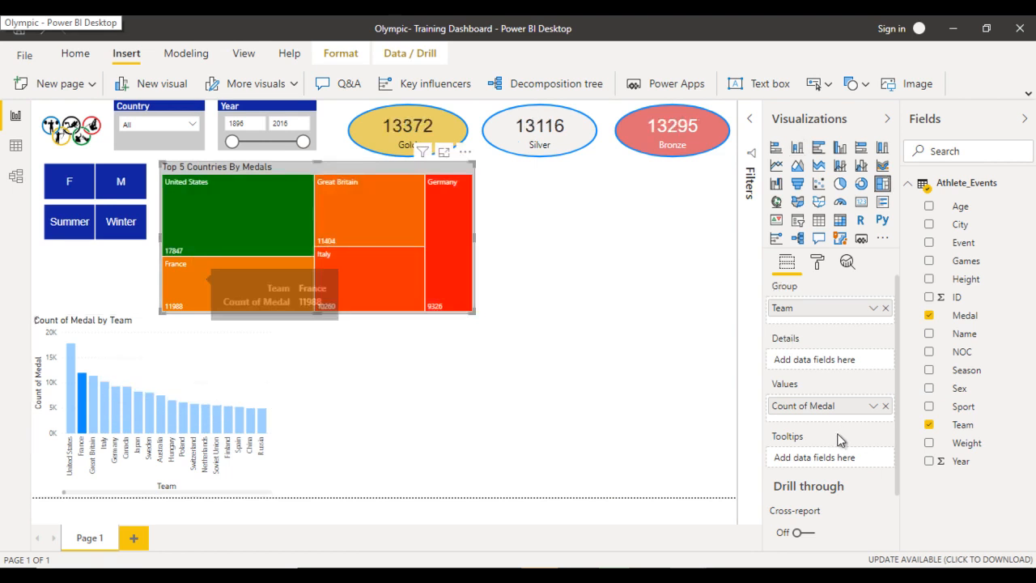
{"action": "left_click", "coordinate": [404, 381]}
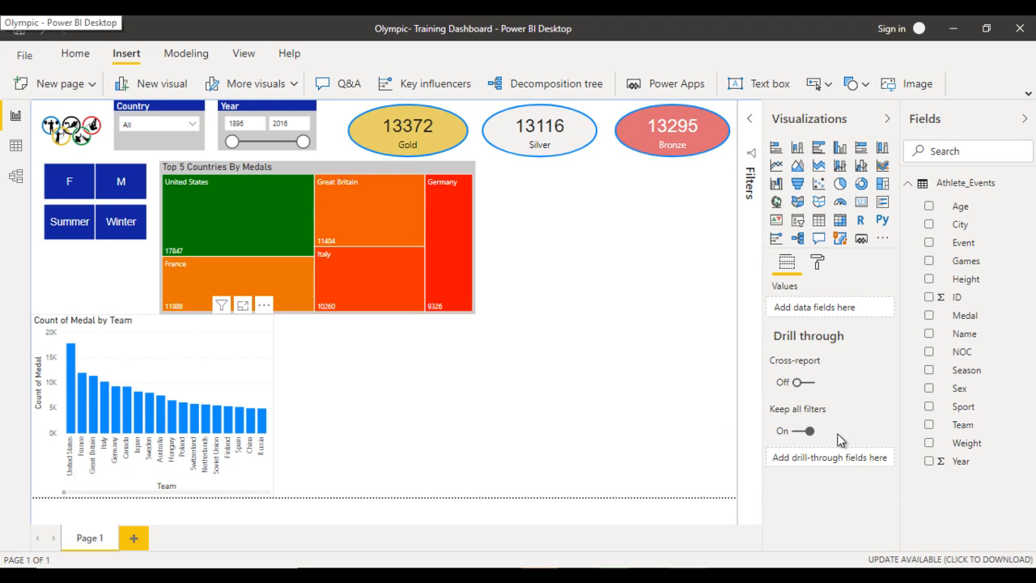
{"action": "left_click", "coordinate": [203, 340]}
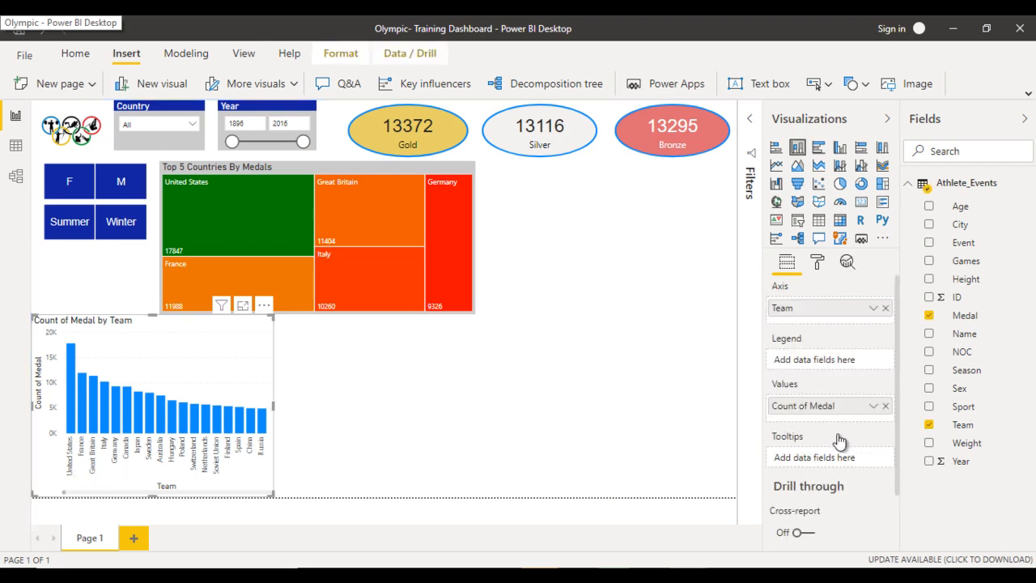
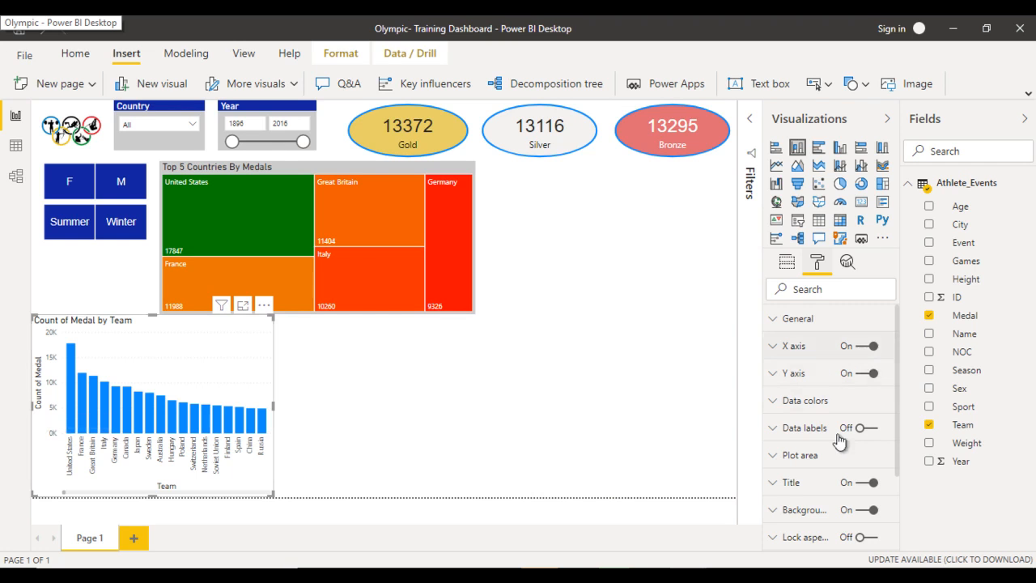
- Turn off the X axis title of the medal count column chart
{"action": "scroll", "coordinate": [838, 442], "scroll_direction": "down", "scroll_amount": 5}
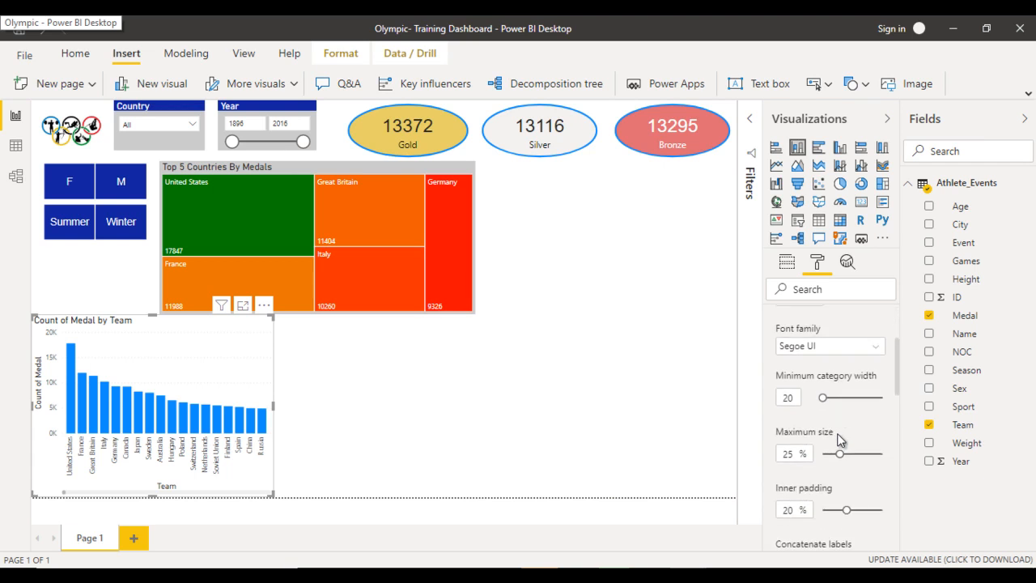
{"action": "scroll", "coordinate": [839, 441], "scroll_direction": "down", "scroll_amount": 3}
{"action": "left_click", "coordinate": [816, 435]}
{"action": "scroll", "coordinate": [840, 441], "scroll_direction": "down", "scroll_amount": 2}
- Turn off the Y axis title of the medal count column chart
{"action": "left_click", "coordinate": [809, 380]}
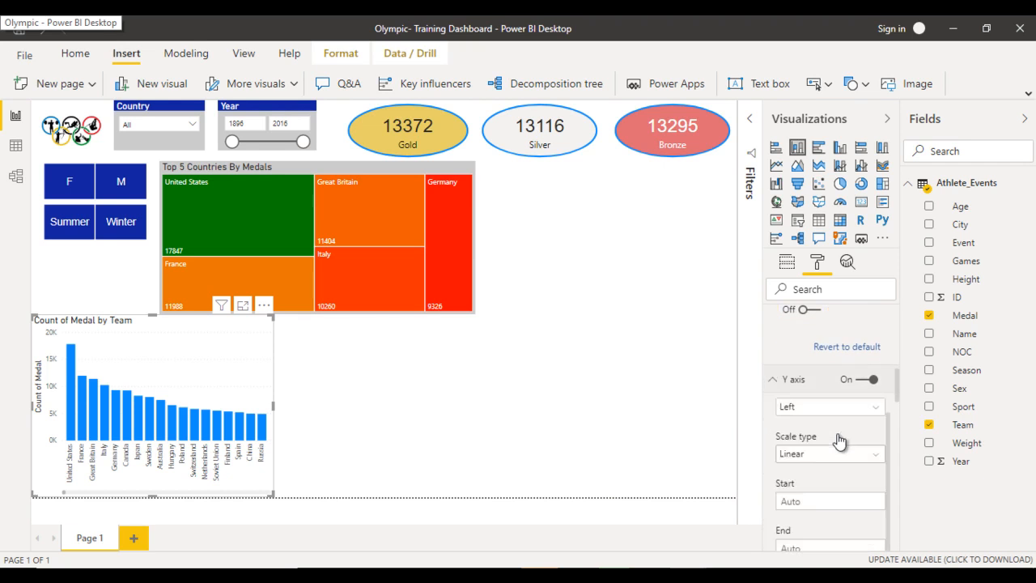
{"action": "scroll", "coordinate": [838, 437], "scroll_direction": "down", "scroll_amount": 2}
{"action": "scroll", "coordinate": [838, 434], "scroll_direction": "down", "scroll_amount": 3}
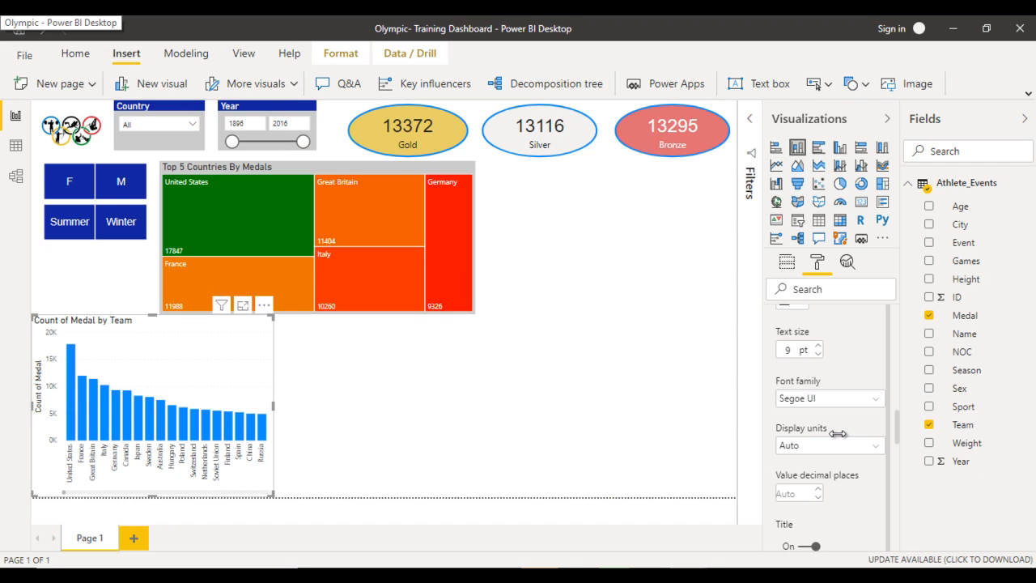
{"action": "left_click", "coordinate": [809, 546]}
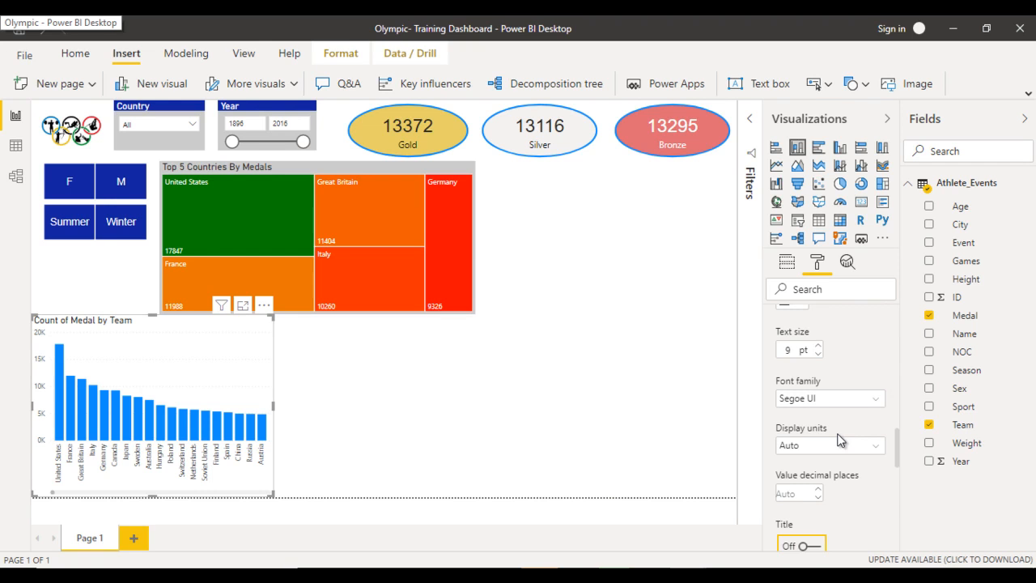
{"action": "scroll", "coordinate": [839, 440], "scroll_direction": "up", "scroll_amount": 10}
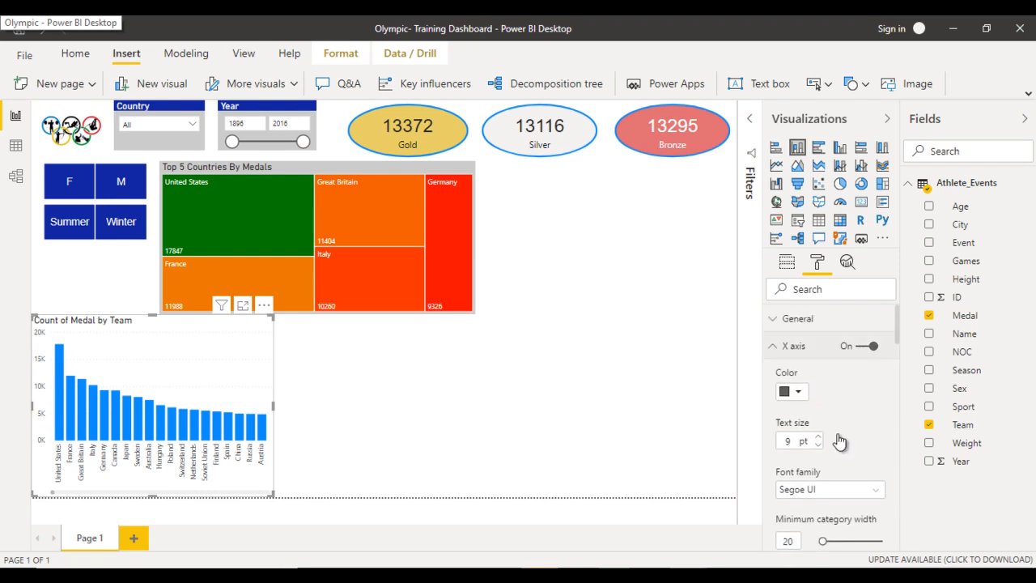
{"action": "left_click", "coordinate": [792, 345]}
{"action": "left_click", "coordinate": [792, 373]}
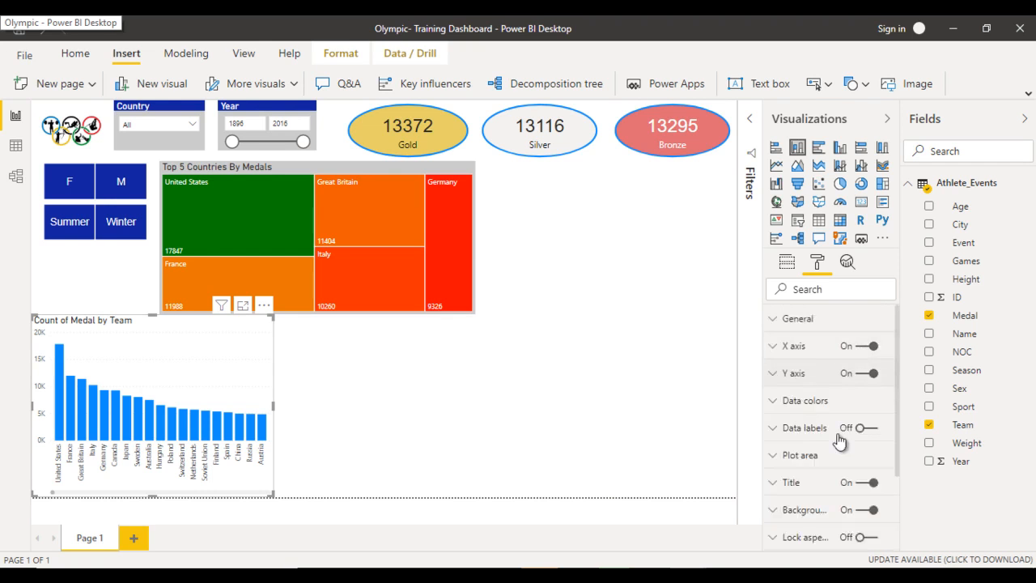
- Set up a color scale for the columns based on Count of Team, with red for the lowest value and green for the highest
{"action": "left_click", "coordinate": [792, 400]}
{"action": "scroll", "coordinate": [840, 440], "scroll_direction": "down", "scroll_amount": 3}
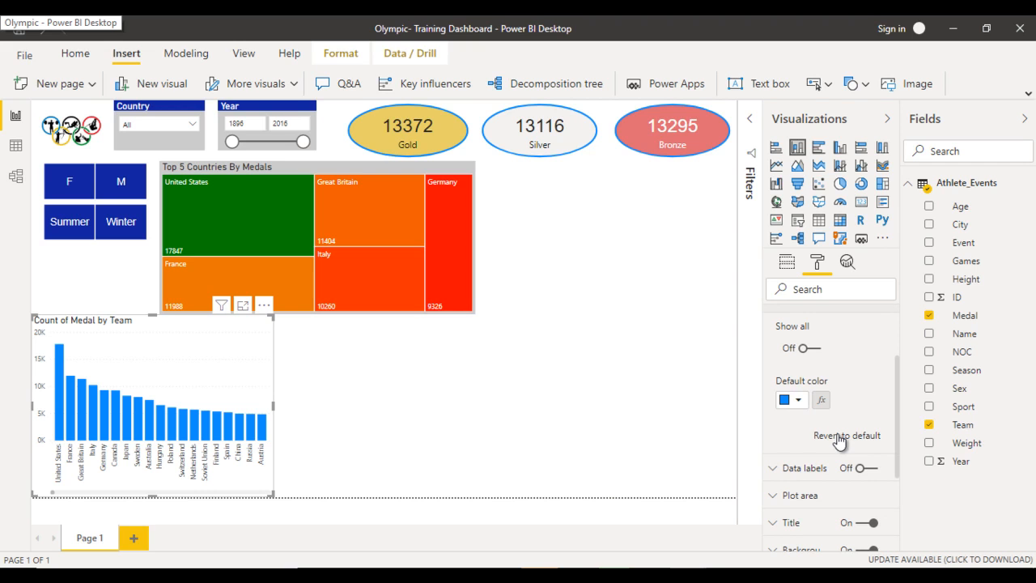
{"action": "left_click", "coordinate": [821, 399]}
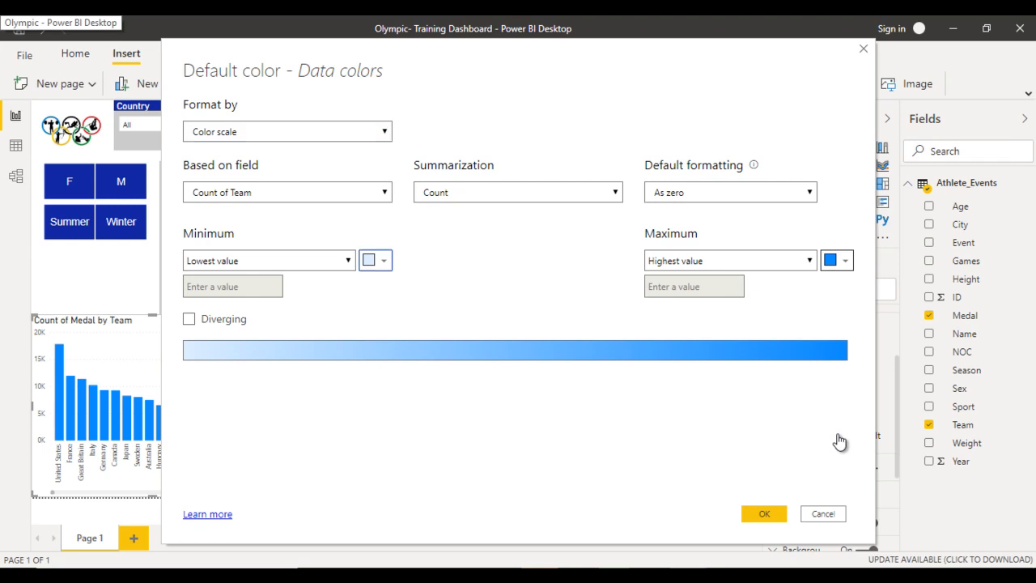
{"action": "left_click", "coordinate": [377, 261]}
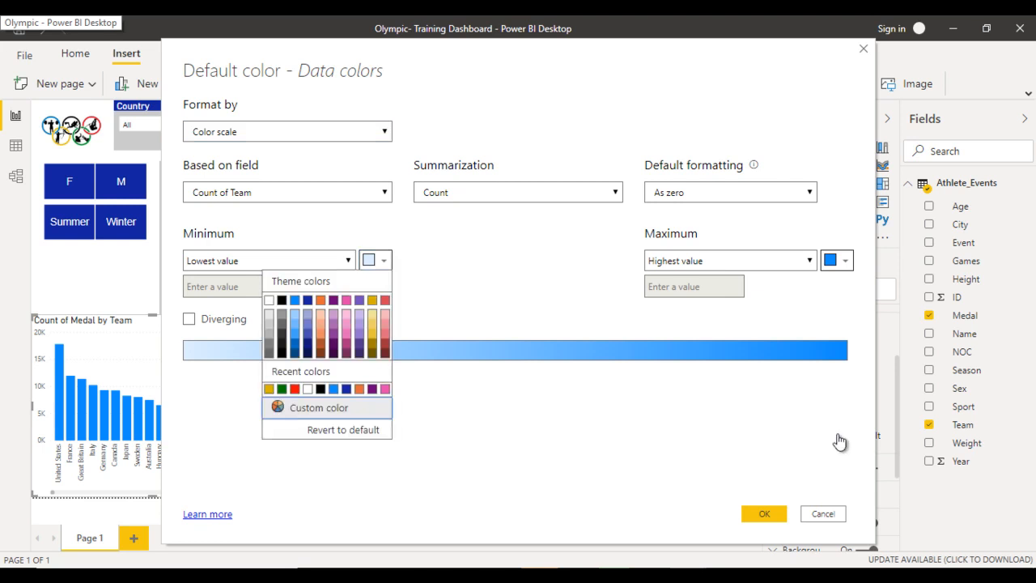
{"action": "left_click", "coordinate": [294, 390]}
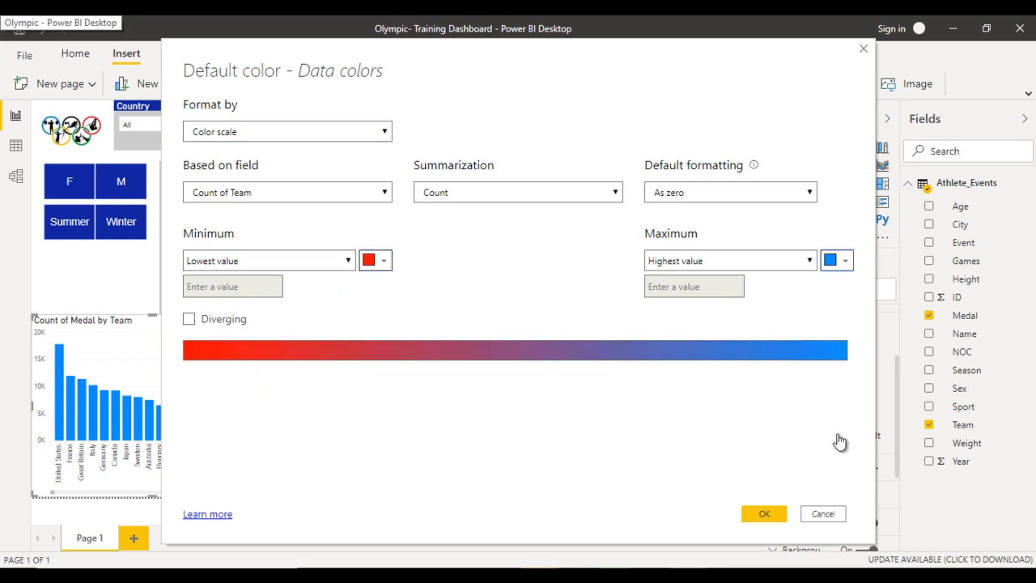
{"action": "left_click", "coordinate": [836, 259]}
{"action": "left_click", "coordinate": [756, 389]}
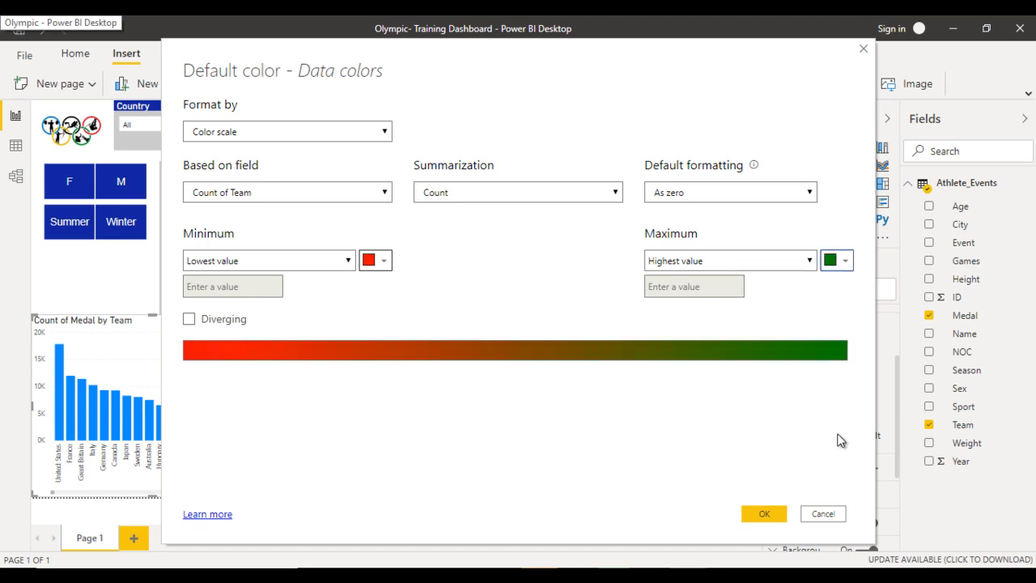
- Make the color scale diverging with gold for the middle value and apply it to the columns
{"action": "left_click", "coordinate": [188, 319]}
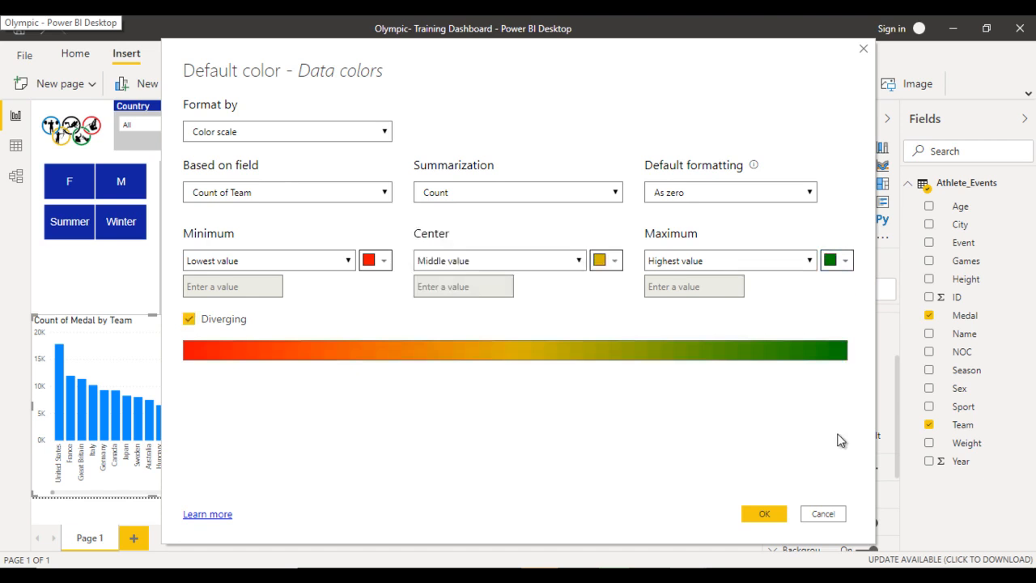
{"action": "left_click", "coordinate": [606, 260]}
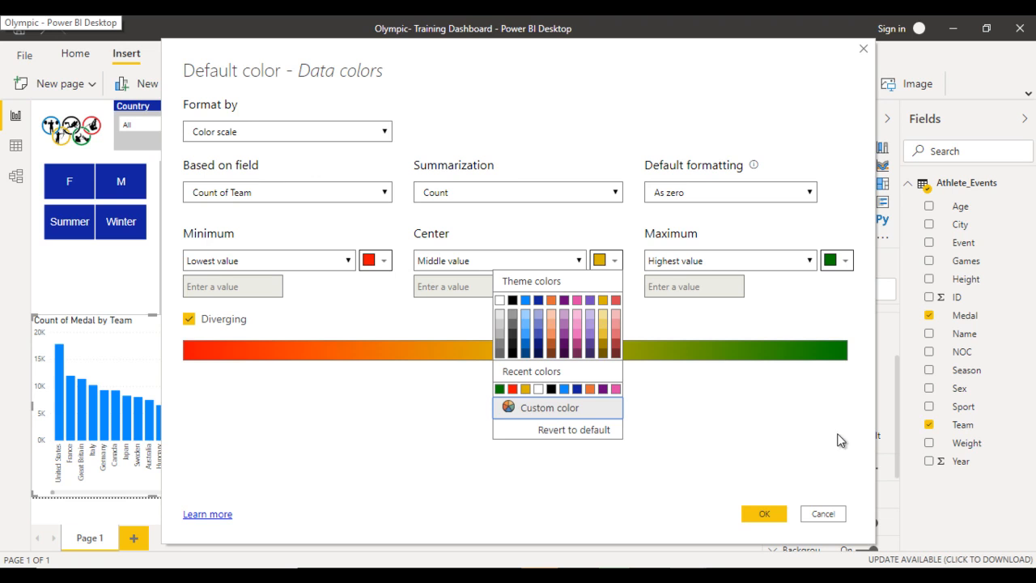
{"action": "left_click", "coordinate": [528, 389]}
{"action": "left_click", "coordinate": [764, 513]}
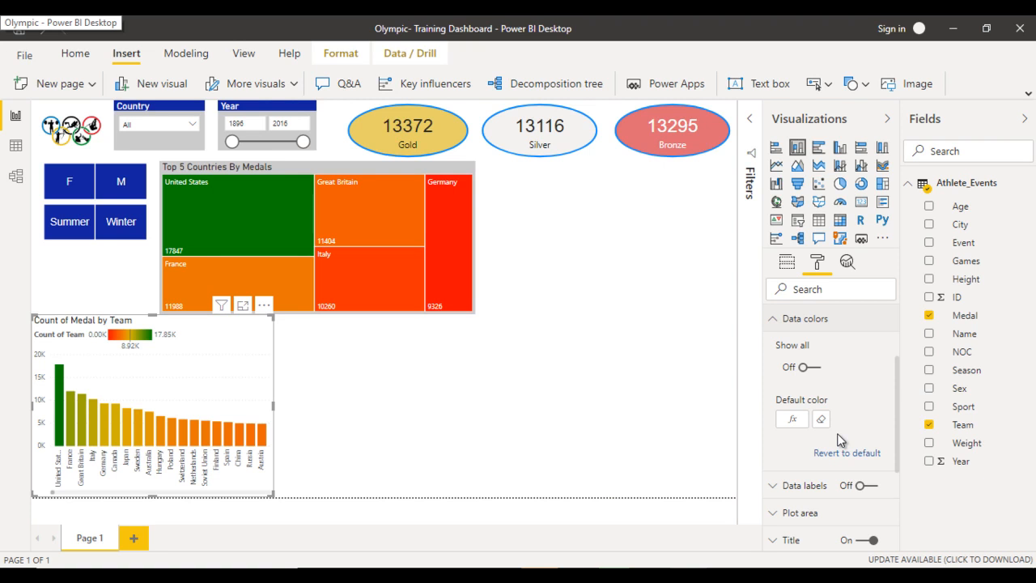
- Turn off the column chart's legend
{"action": "left_click", "coordinate": [839, 436]}
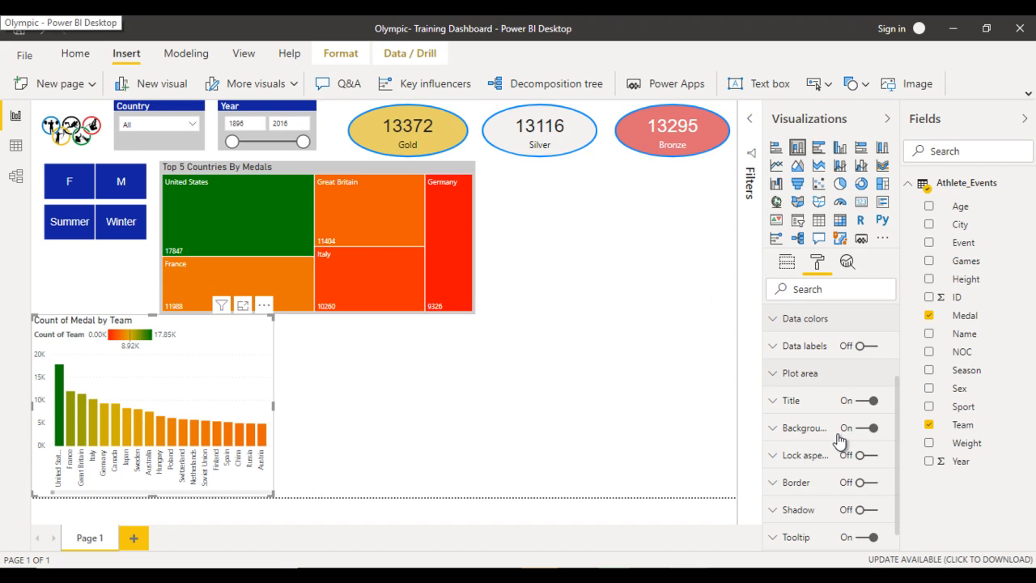
{"action": "scroll", "coordinate": [839, 440], "scroll_direction": "up", "scroll_amount": 2}
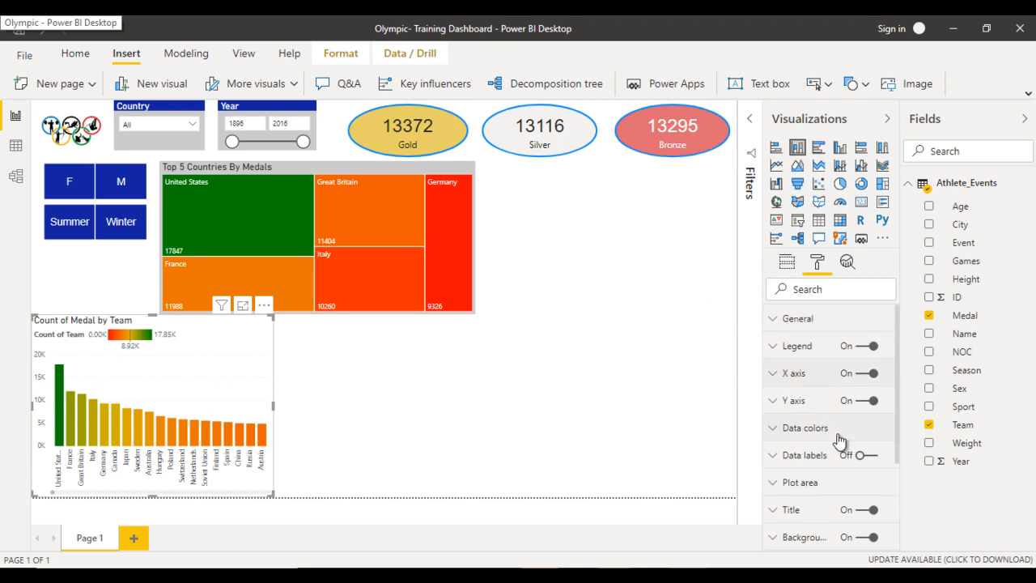
{"action": "left_click", "coordinate": [867, 345]}
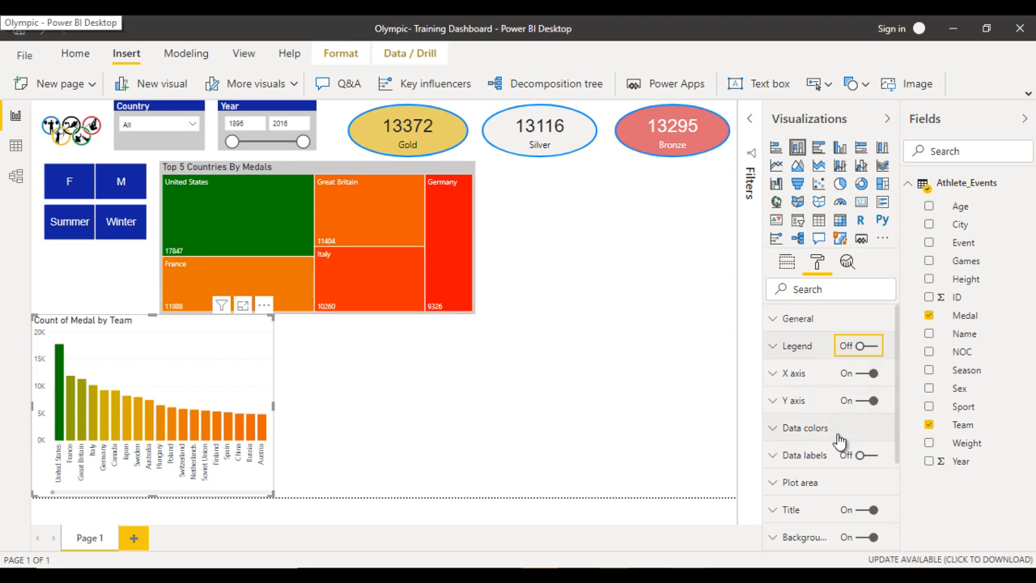
- Change the column chart's title text to "Country wise Medal Count"
{"action": "left_click", "coordinate": [792, 510]}
{"action": "scroll", "coordinate": [841, 441], "scroll_direction": "down", "scroll_amount": 2}
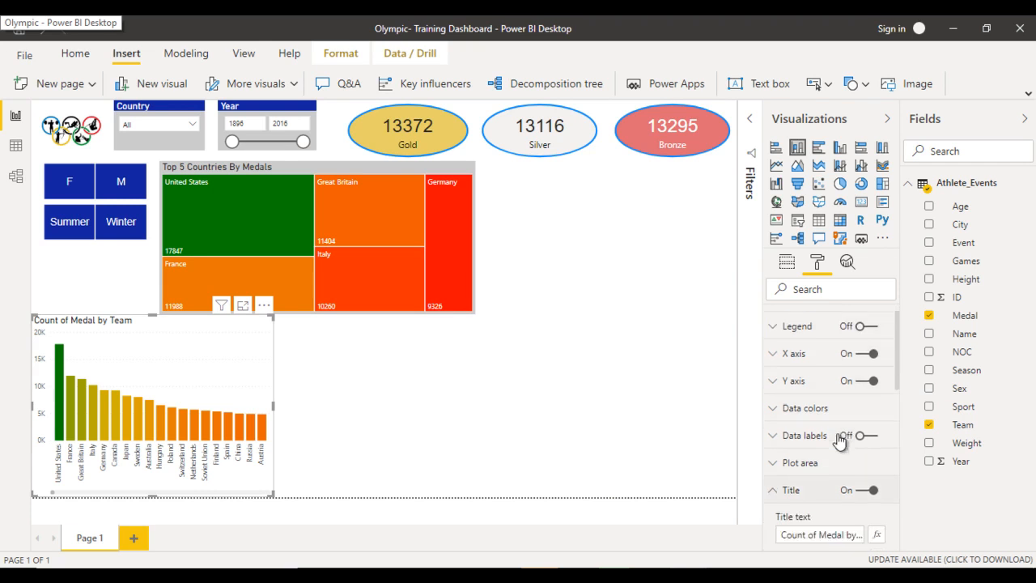
{"action": "left_click", "coordinate": [803, 403]}
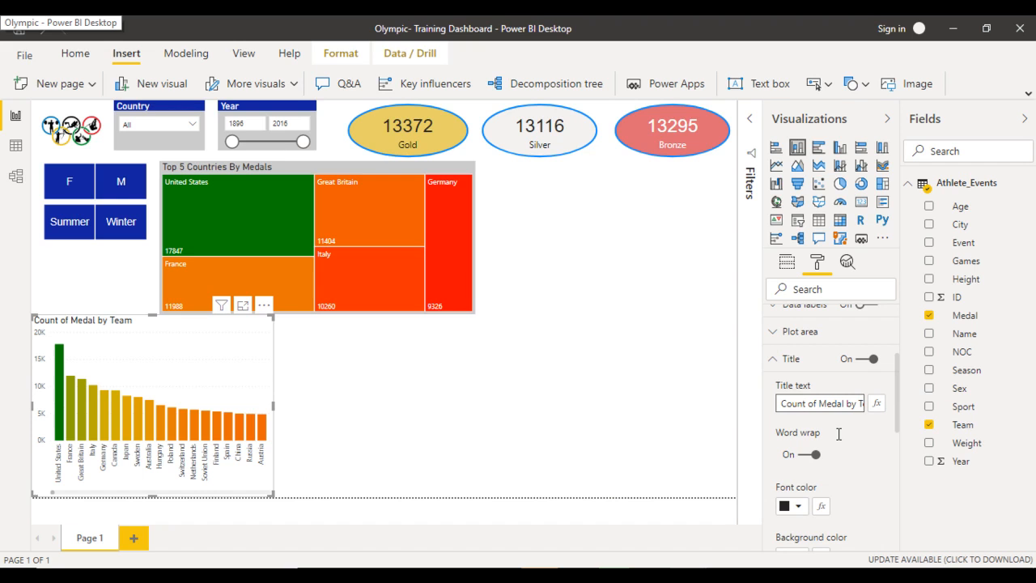
{"action": "key", "text": "ctrl+a"}
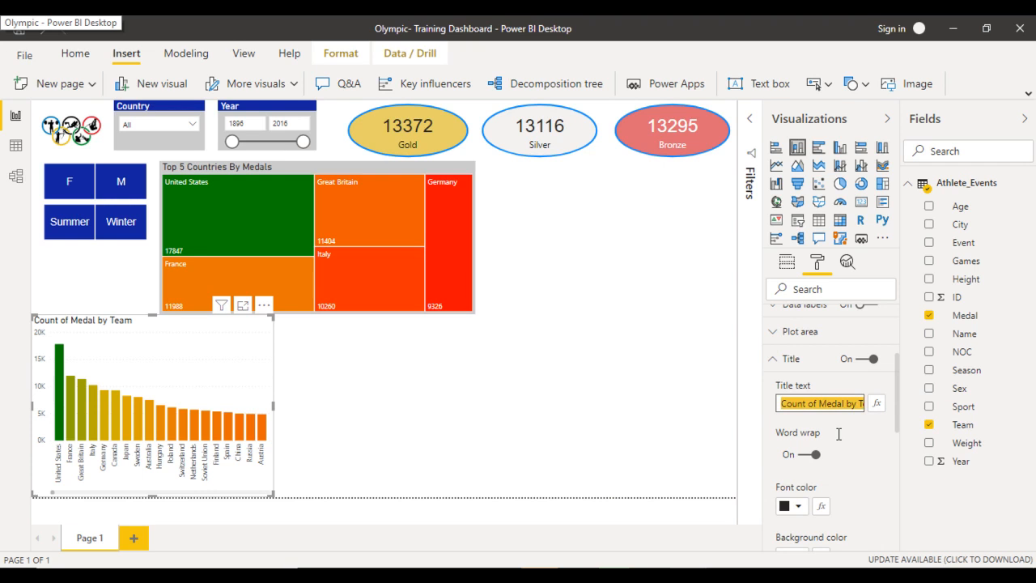
{"action": "type", "text": "Country wise Medal"}
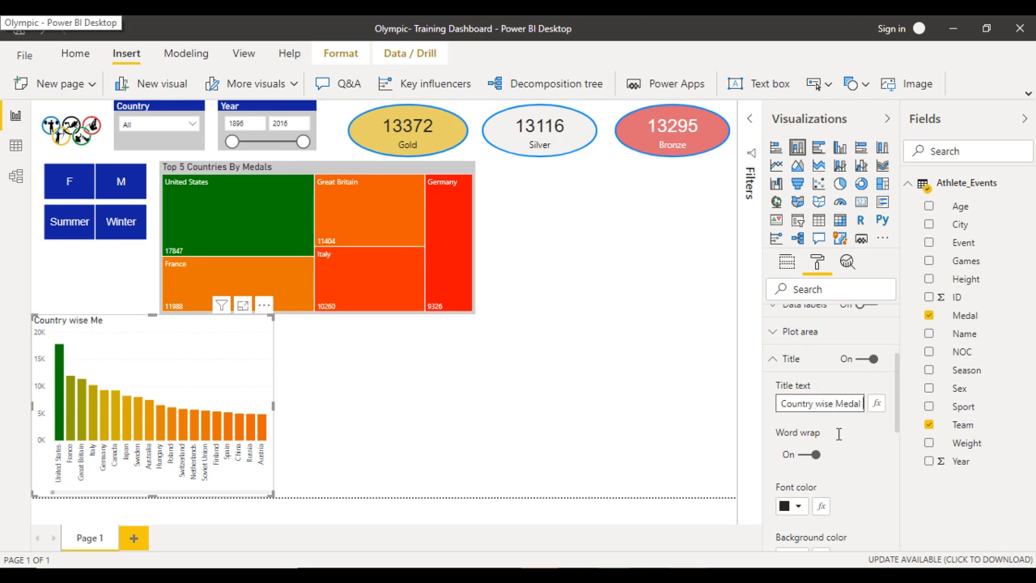
{"action": "type", "text": " Count"}
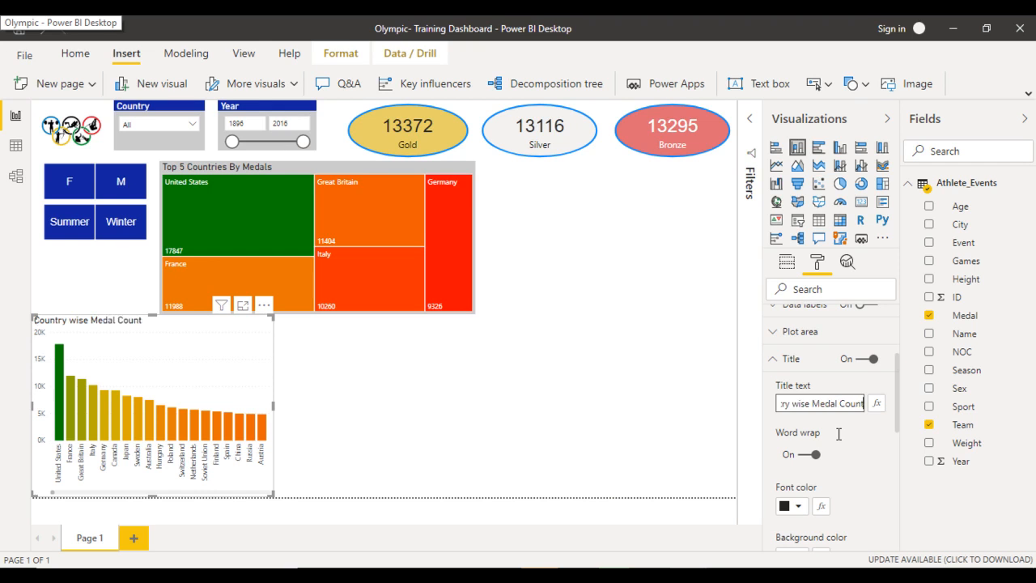
- Set the column chart title's font color to black and its background color to light grey
{"action": "scroll", "coordinate": [840, 439], "scroll_direction": "down", "scroll_amount": 2}
{"action": "scroll", "coordinate": [840, 440], "scroll_direction": "down", "scroll_amount": 2}
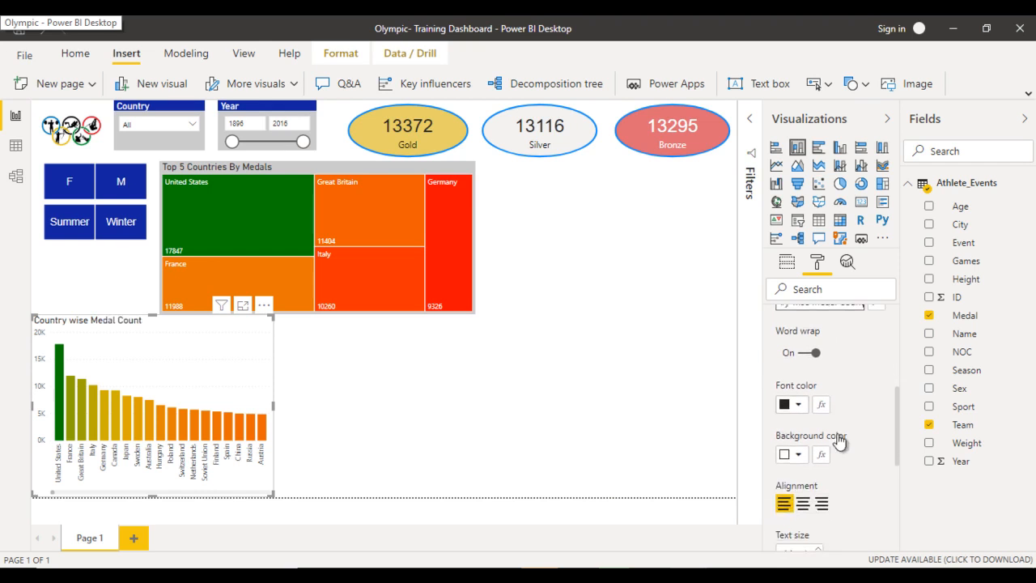
{"action": "left_click", "coordinate": [797, 404]}
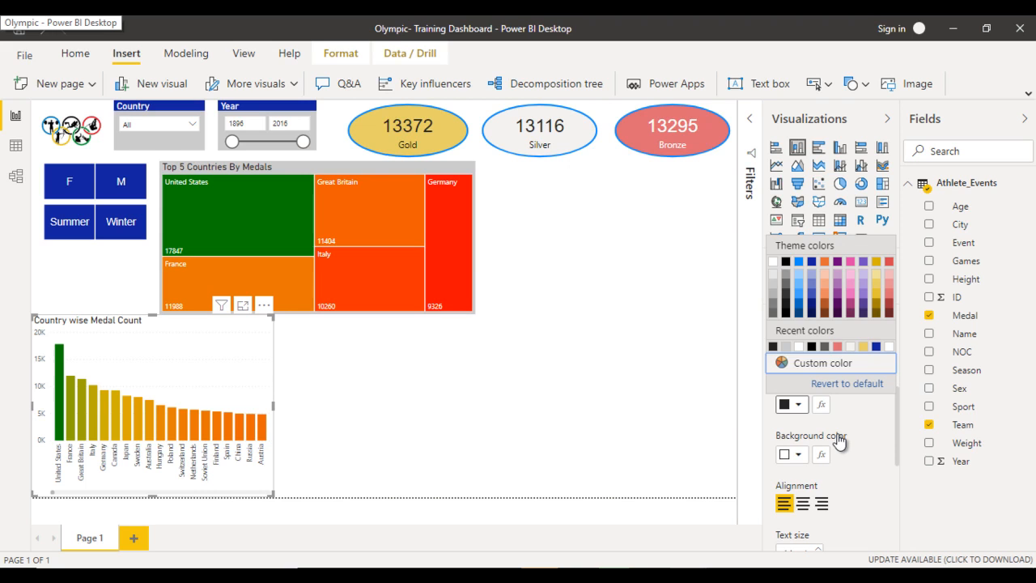
{"action": "left_click", "coordinate": [786, 262]}
{"action": "left_click", "coordinate": [796, 455]}
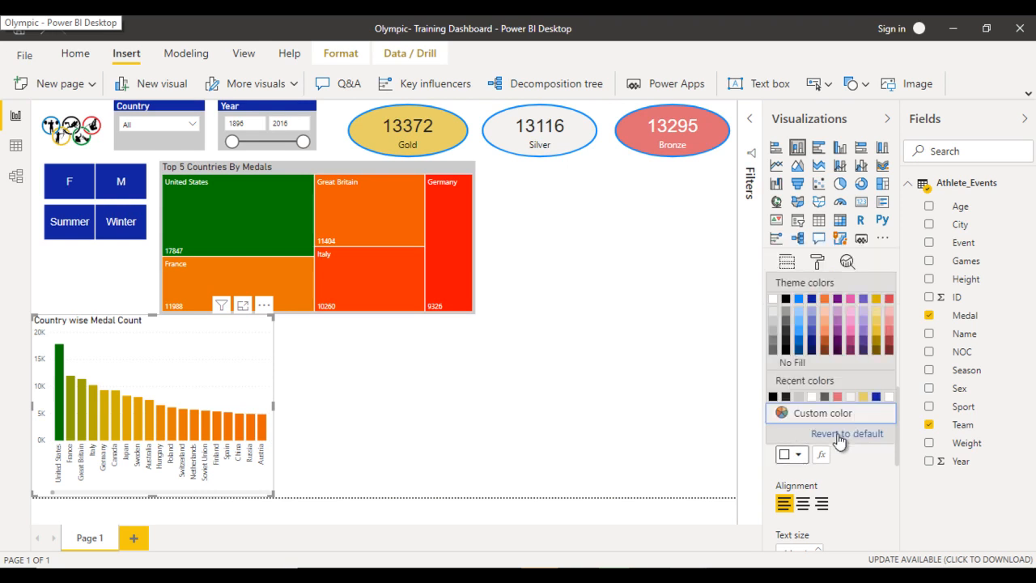
{"action": "left_click", "coordinate": [773, 323]}
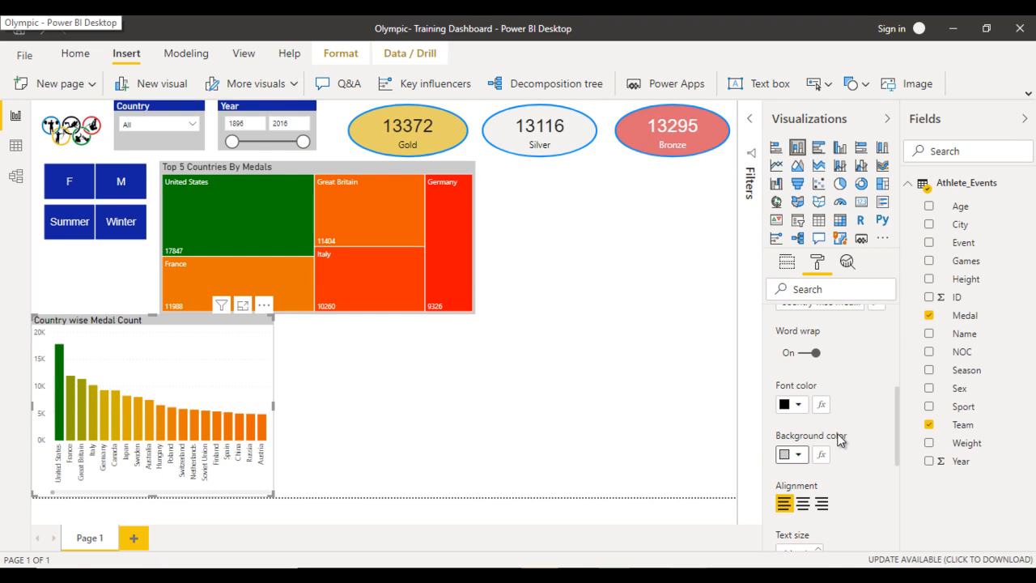
- Give the column chart a light grey background with 81% transparency
{"action": "scroll", "coordinate": [841, 438], "scroll_direction": "up", "scroll_amount": 3}
{"action": "left_click", "coordinate": [840, 440]}
{"action": "scroll", "coordinate": [840, 439], "scroll_direction": "down", "scroll_amount": 1}
{"action": "left_click", "coordinate": [804, 403]}
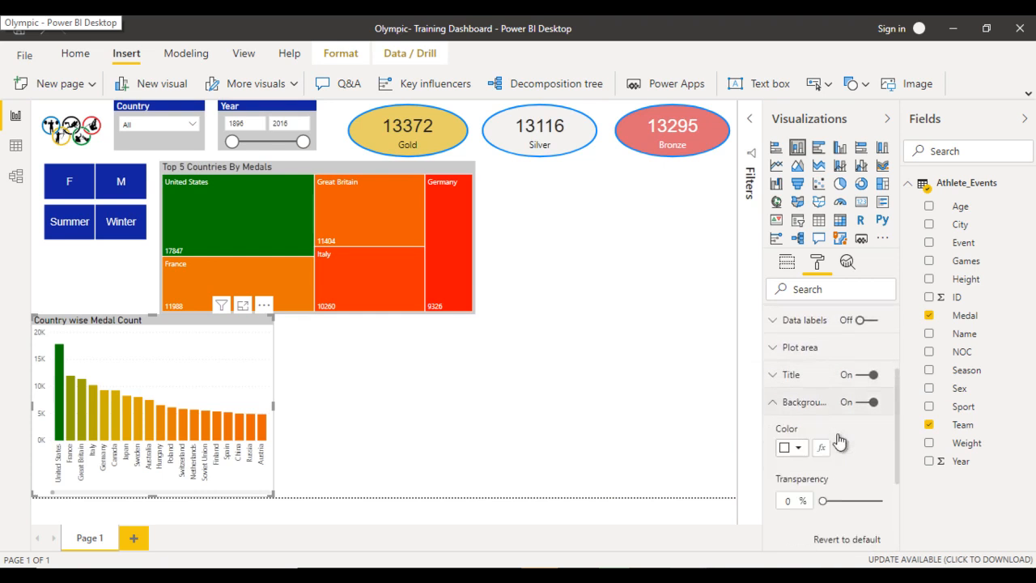
{"action": "left_click", "coordinate": [792, 447]}
{"action": "left_click", "coordinate": [838, 436]}
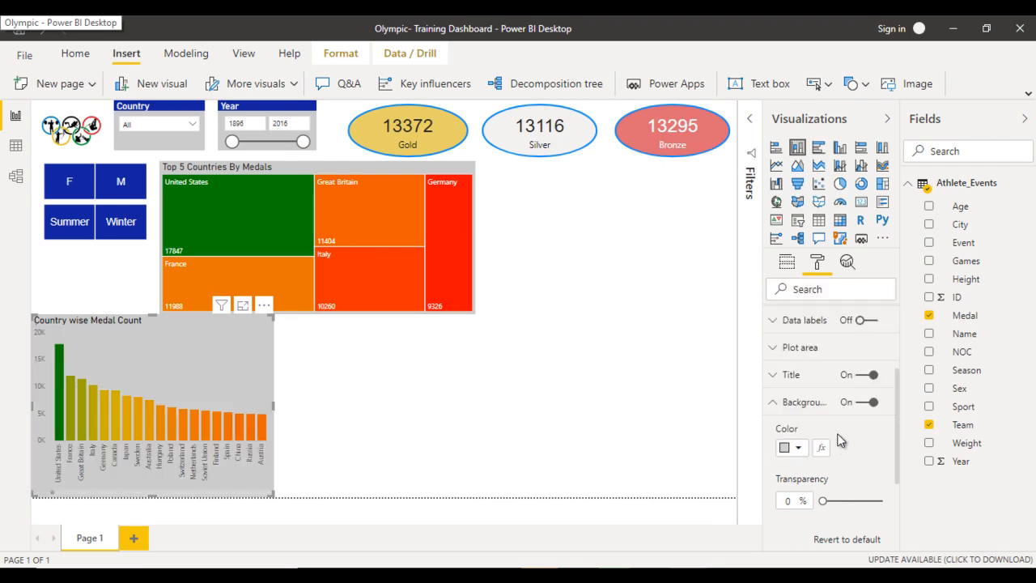
{"action": "left_click_drag", "start_coordinate": [823, 500], "coordinate": [872, 500]}
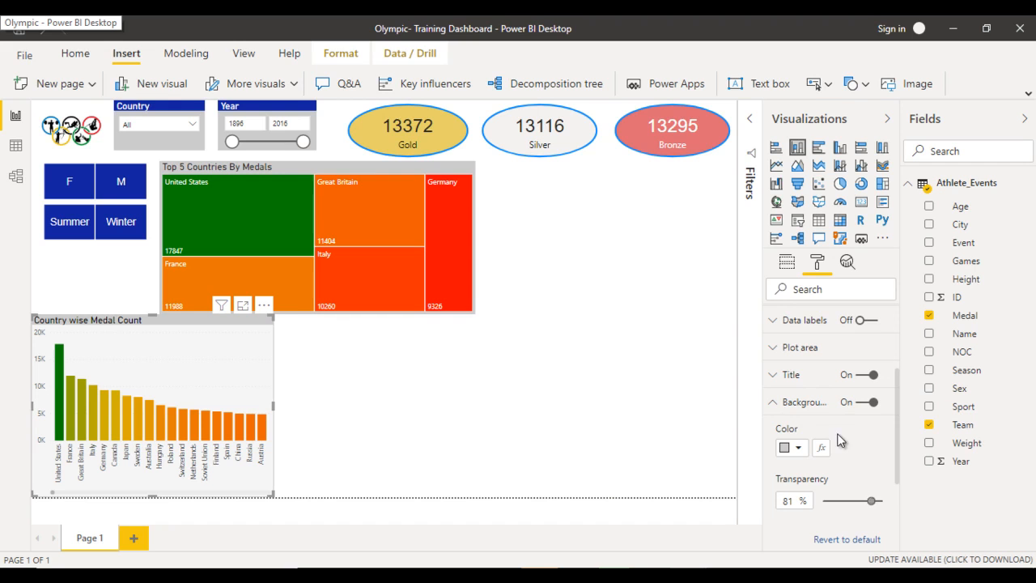
- Insert a matrix visual beside the column chart, directly below the treemap, and widen it to the treemap's right edge
{"action": "left_click", "coordinate": [502, 397]}
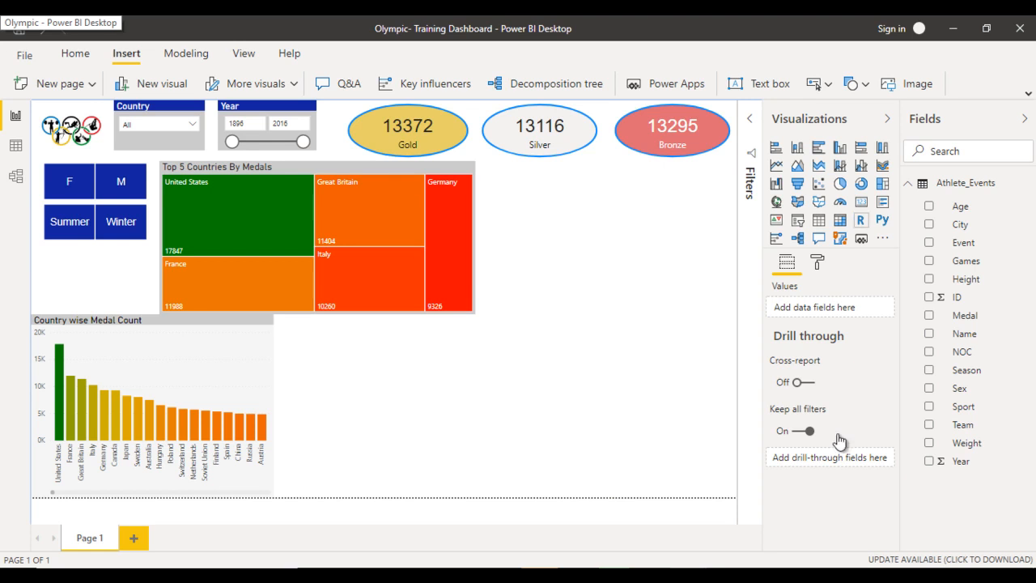
{"action": "left_click", "coordinate": [839, 220]}
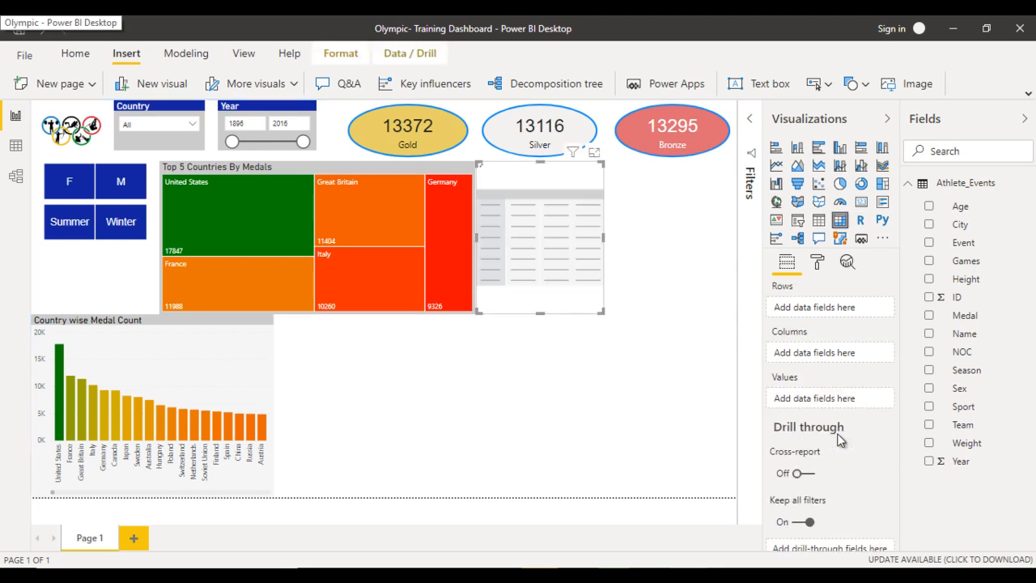
{"action": "left_click_drag", "start_coordinate": [539, 306], "coordinate": [344, 420]}
{"action": "left_click_drag", "start_coordinate": [343, 344], "coordinate": [343, 315]}
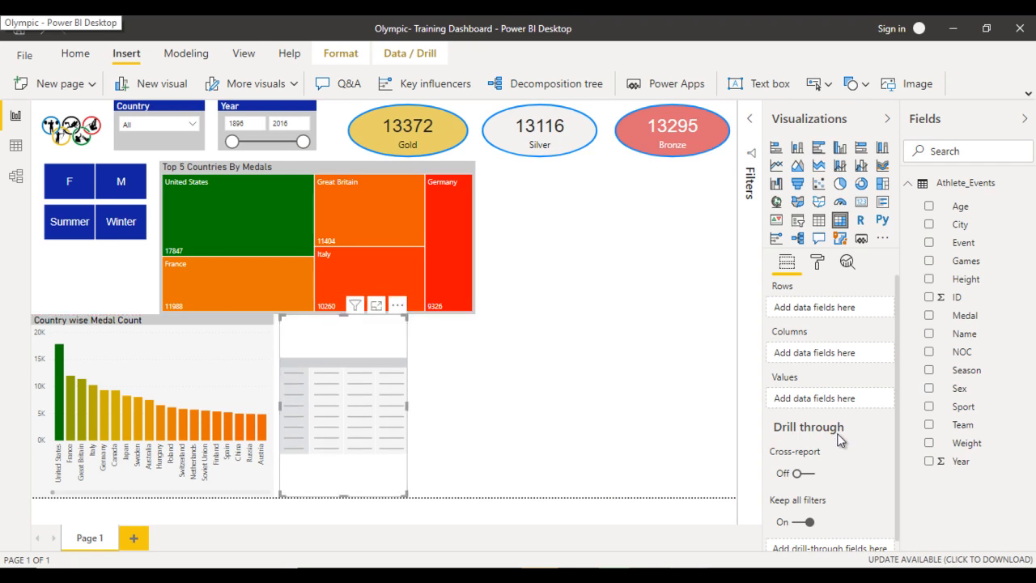
{"action": "left_click_drag", "start_coordinate": [406, 405], "coordinate": [474, 406]}
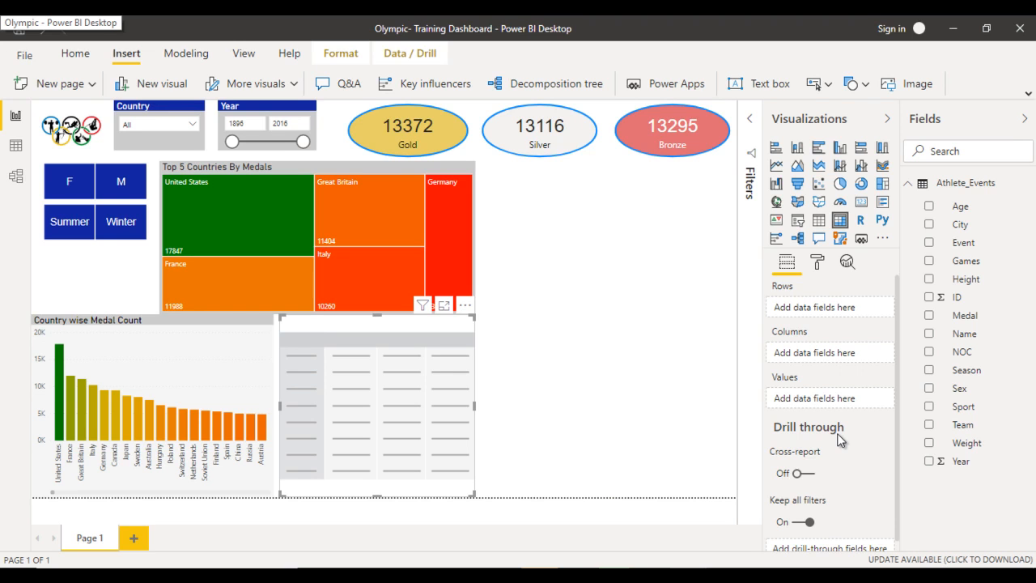
- Use Sport for the new matrix's rows and Medal for its columns
{"action": "left_click_drag", "start_coordinate": [963, 406], "coordinate": [809, 309]}
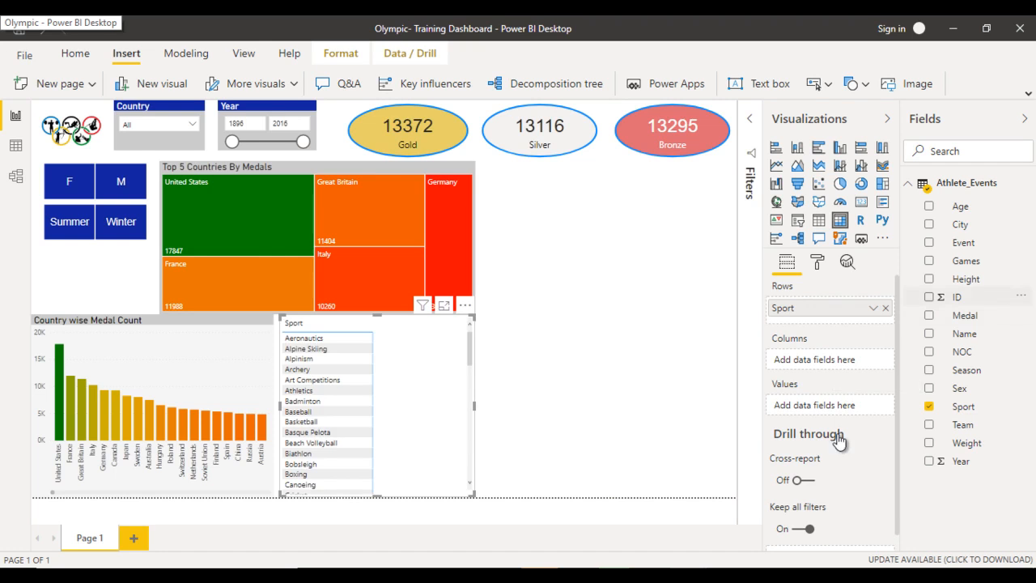
{"action": "left_click_drag", "start_coordinate": [965, 316], "coordinate": [820, 360]}
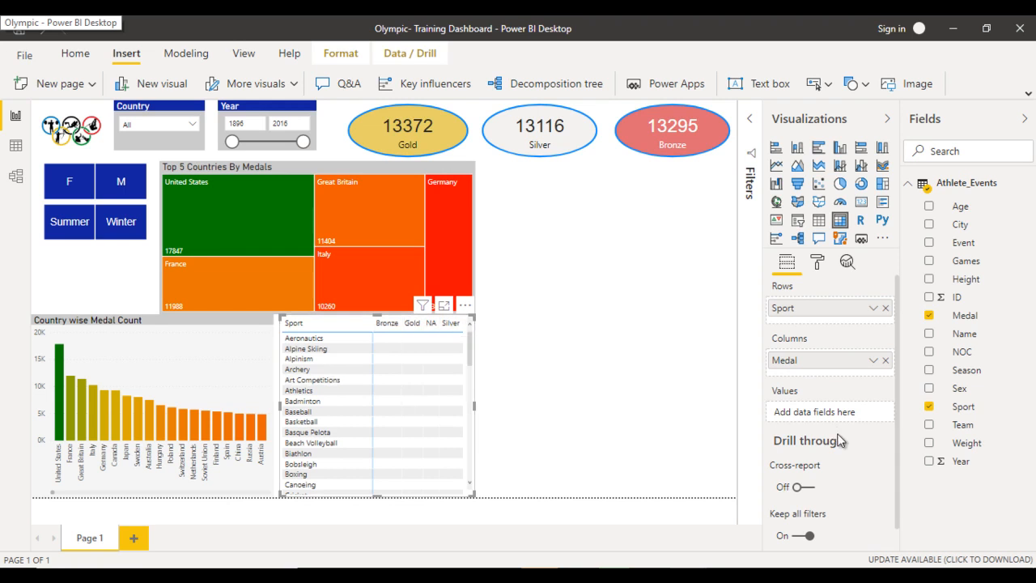
{"action": "key", "text": "Escape"}
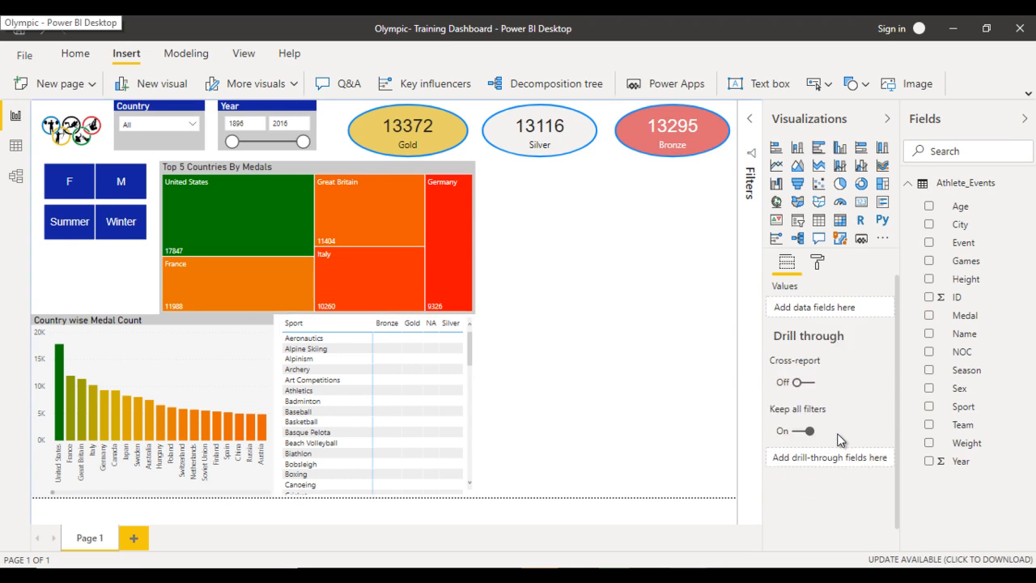
- Filter the page's Medal field to exclude NA, keeping Bronze, Gold and Silver
{"action": "left_click", "coordinate": [749, 118]}
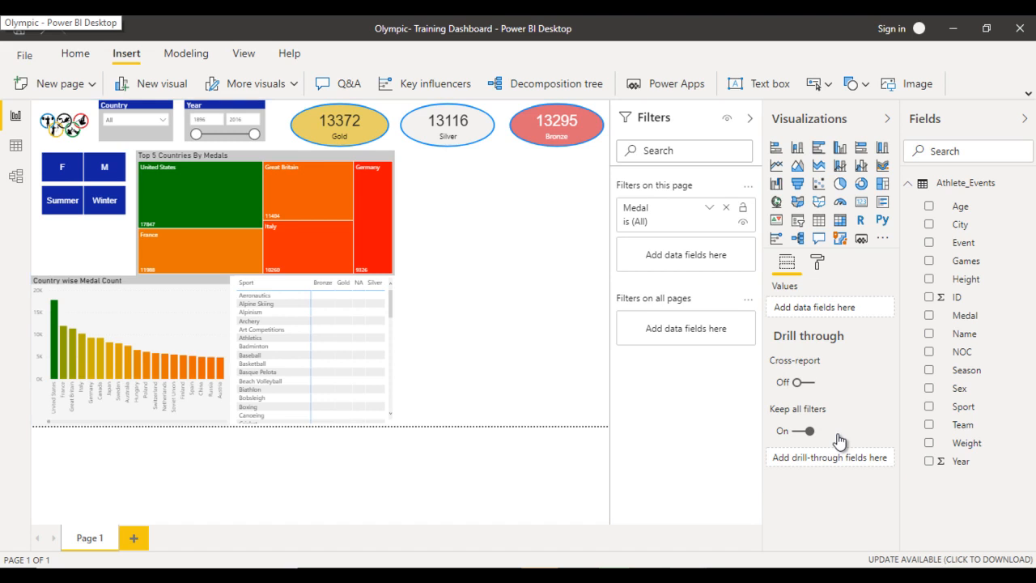
{"action": "left_click", "coordinate": [709, 208]}
{"action": "left_click", "coordinate": [633, 301]}
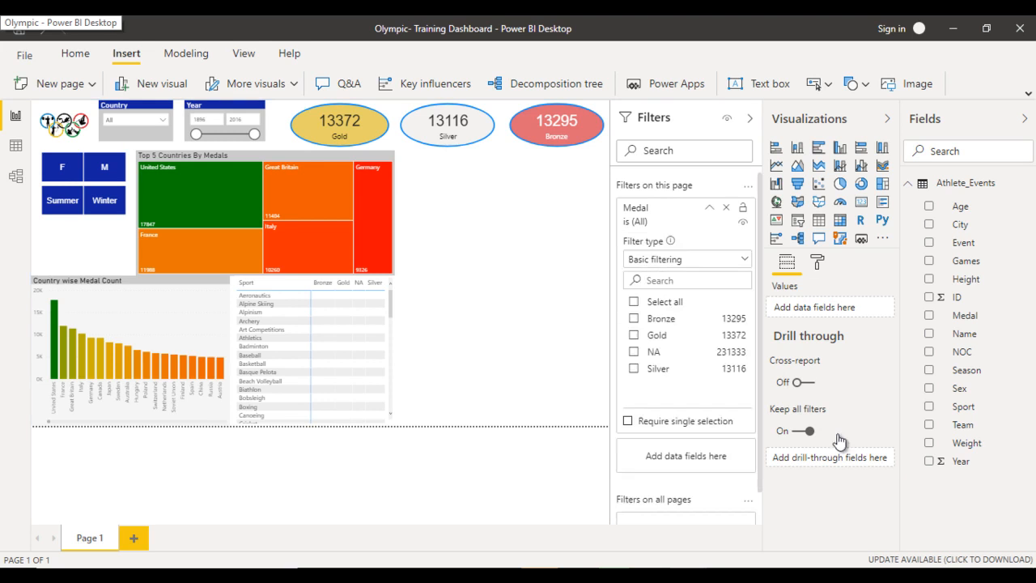
{"action": "left_click", "coordinate": [634, 351]}
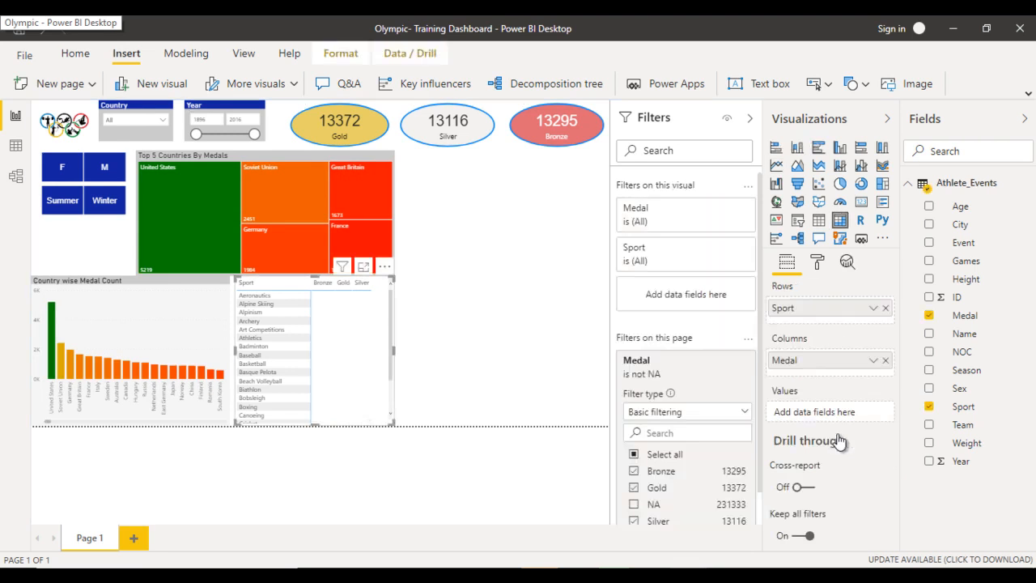
{"action": "left_click", "coordinate": [749, 118]}
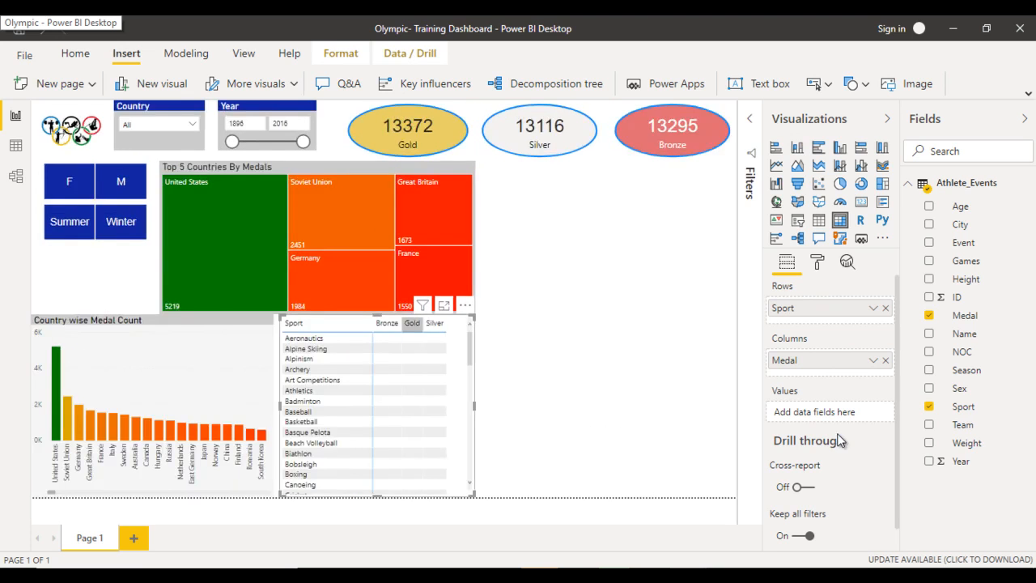
- Add ID as the sport matrix's values and check which aggregation it uses
{"action": "mouse_move", "coordinate": [957, 297]}
{"action": "left_mouse_down"}
{"action": "mouse_move", "coordinate": [835, 419]}
{"action": "mouse_move", "coordinate": [824, 412]}
{"action": "left_mouse_up"}
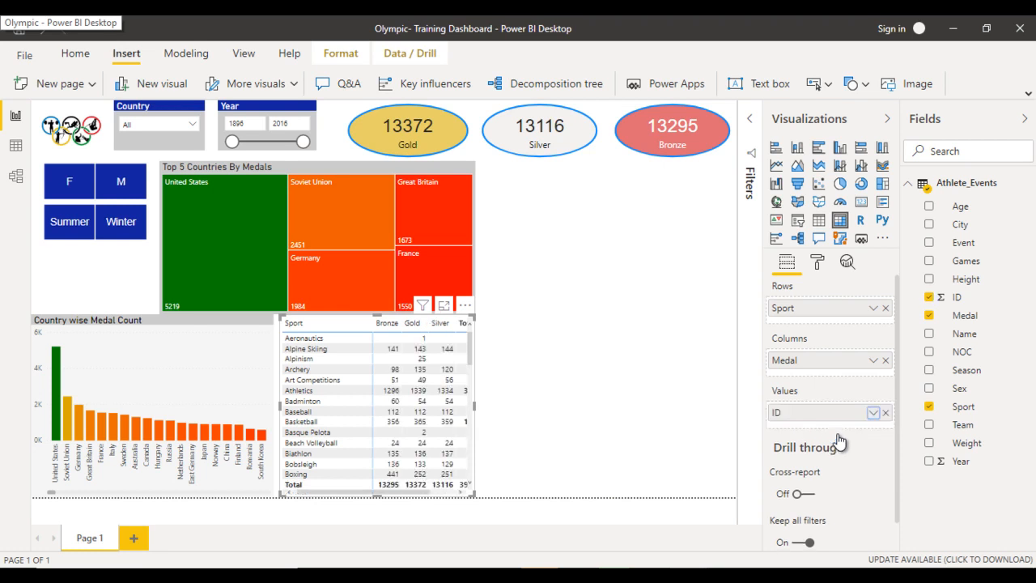
{"action": "left_click", "coordinate": [873, 412]}
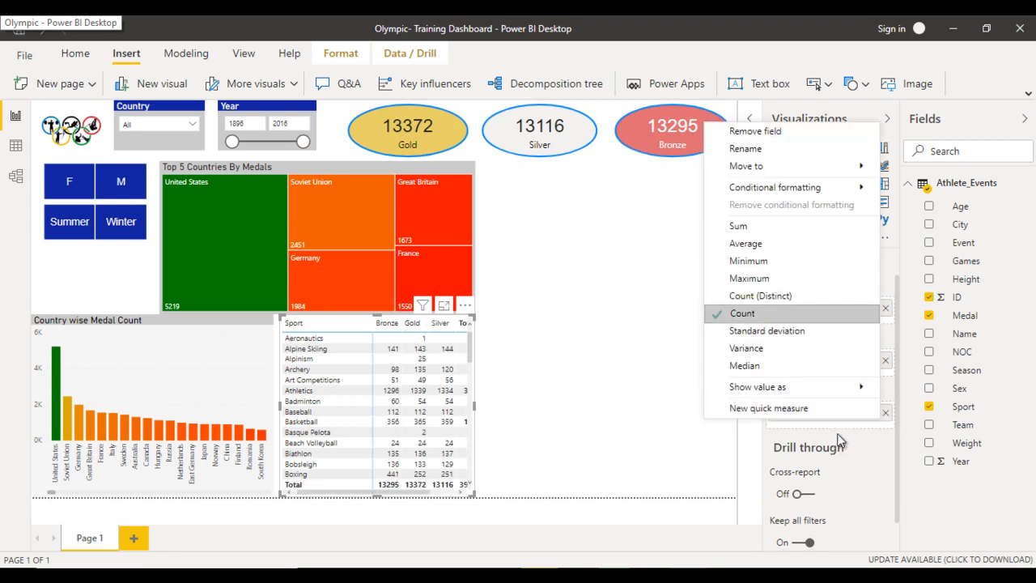
{"action": "left_click", "coordinate": [838, 439]}
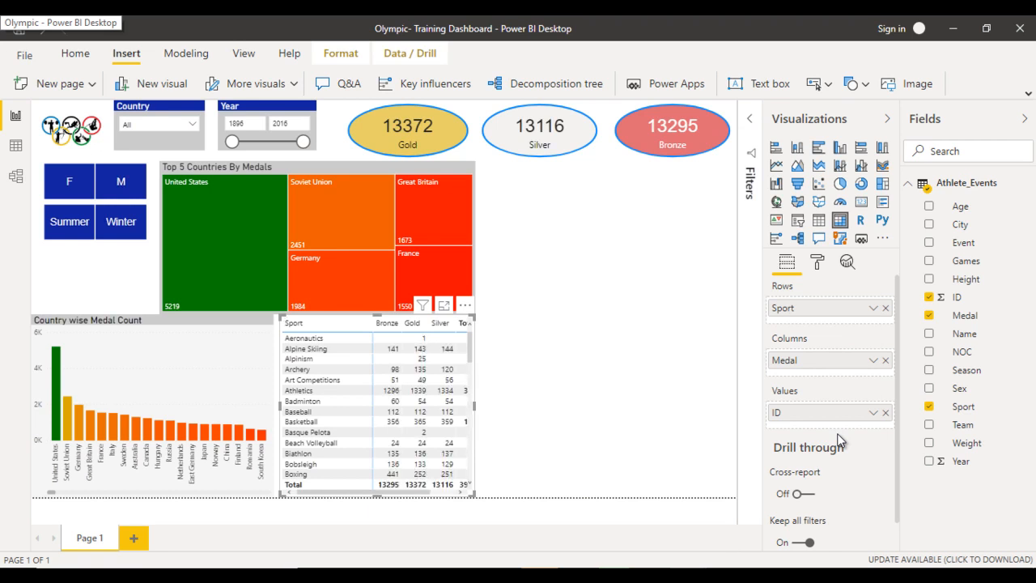
- Apply the Bold header style to the sport matrix
{"action": "left_click", "coordinate": [818, 261]}
{"action": "left_click", "coordinate": [792, 346]}
{"action": "left_click", "coordinate": [830, 390]}
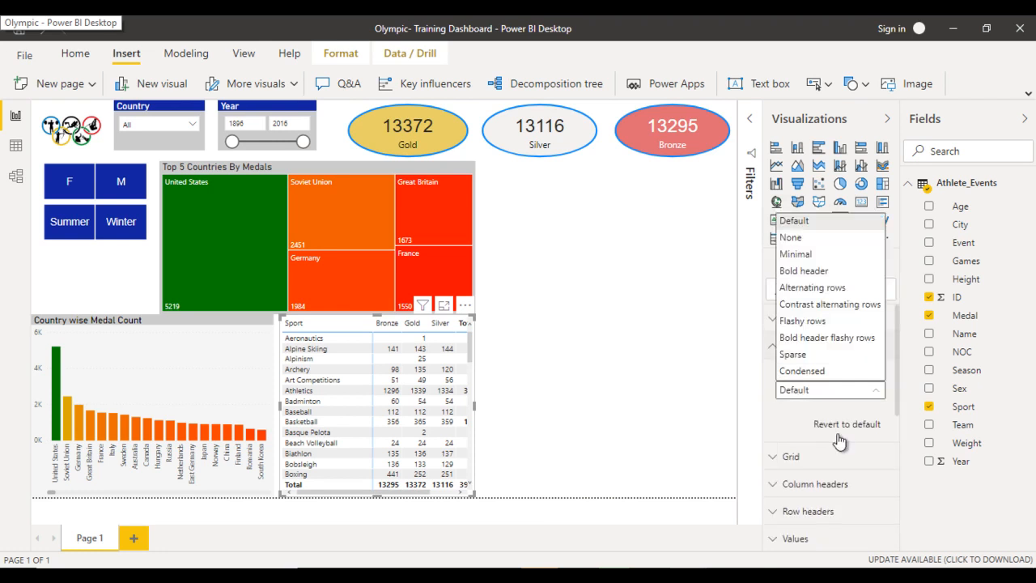
{"action": "left_click", "coordinate": [804, 270]}
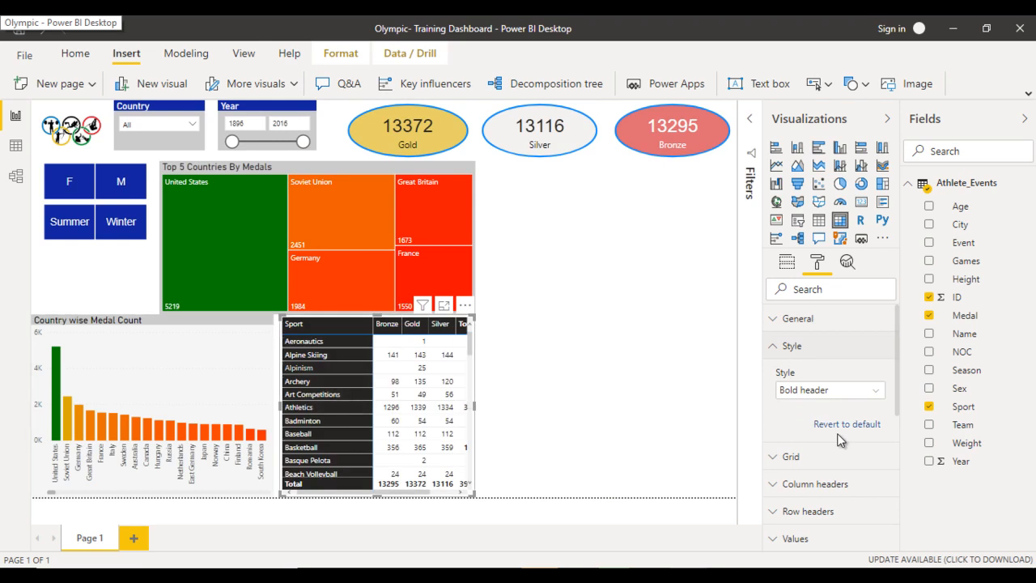
{"action": "left_click", "coordinate": [833, 345]}
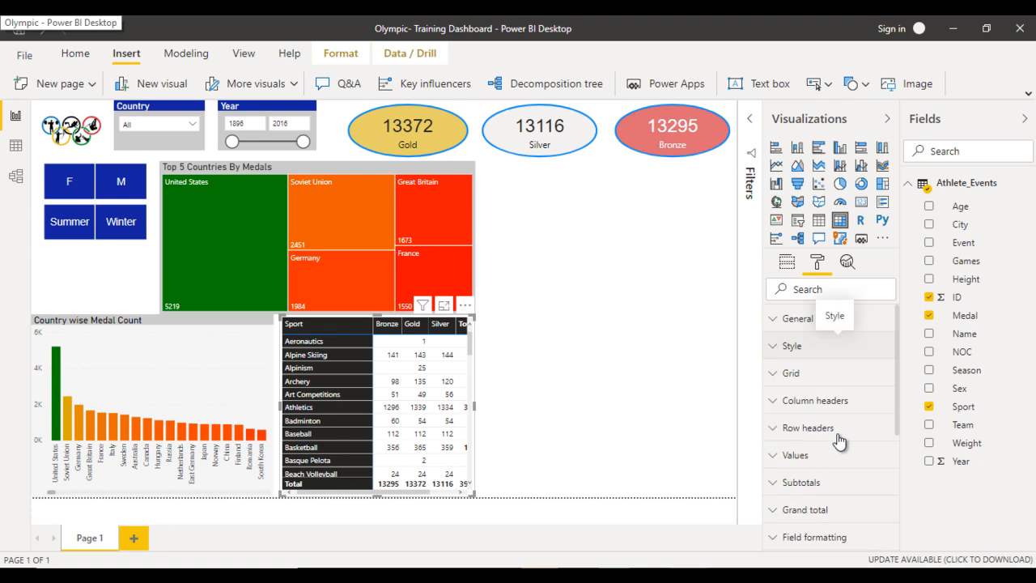
- Turn on the sport matrix's title and set its text to "Sport Wise Medal Count"
{"action": "scroll", "coordinate": [839, 441], "scroll_direction": "down", "scroll_amount": 3}
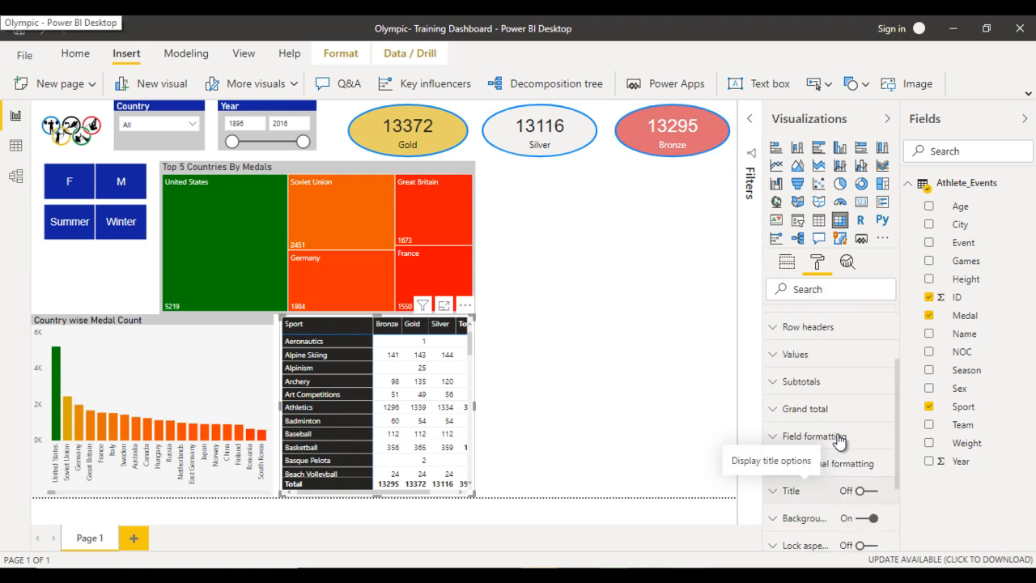
{"action": "left_click", "coordinate": [804, 490]}
{"action": "left_click", "coordinate": [866, 491]}
{"action": "scroll", "coordinate": [840, 441], "scroll_direction": "down", "scroll_amount": 1}
{"action": "scroll", "coordinate": [838, 439], "scroll_direction": "down", "scroll_amount": 3}
{"action": "key", "text": "Tab"}
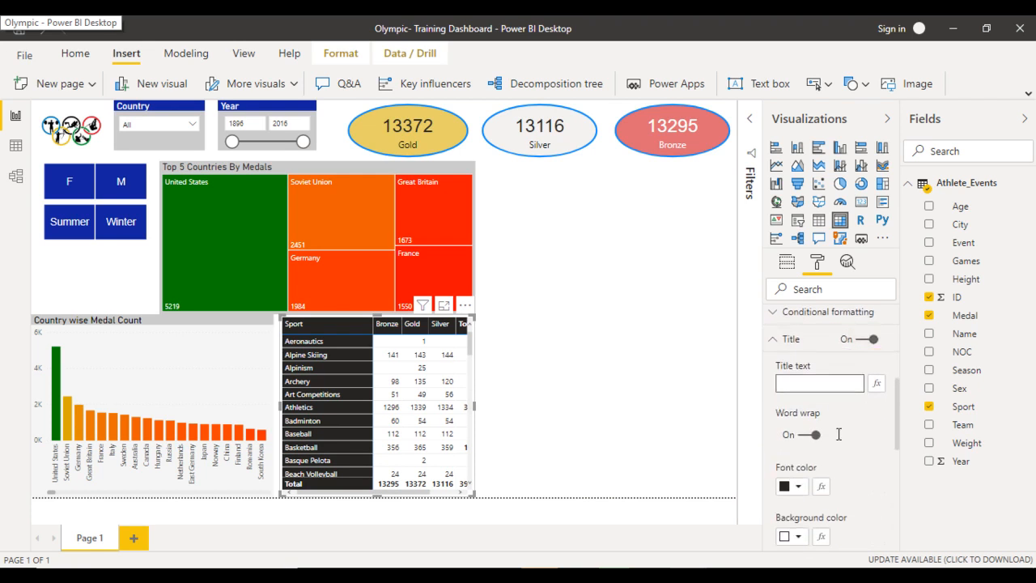
{"action": "type", "text": "S"}
{"action": "type", "text": "port "}
{"action": "type", "text": "Wise "}
{"action": "type", "text": "Medal "}
{"action": "type", "text": "Count"}
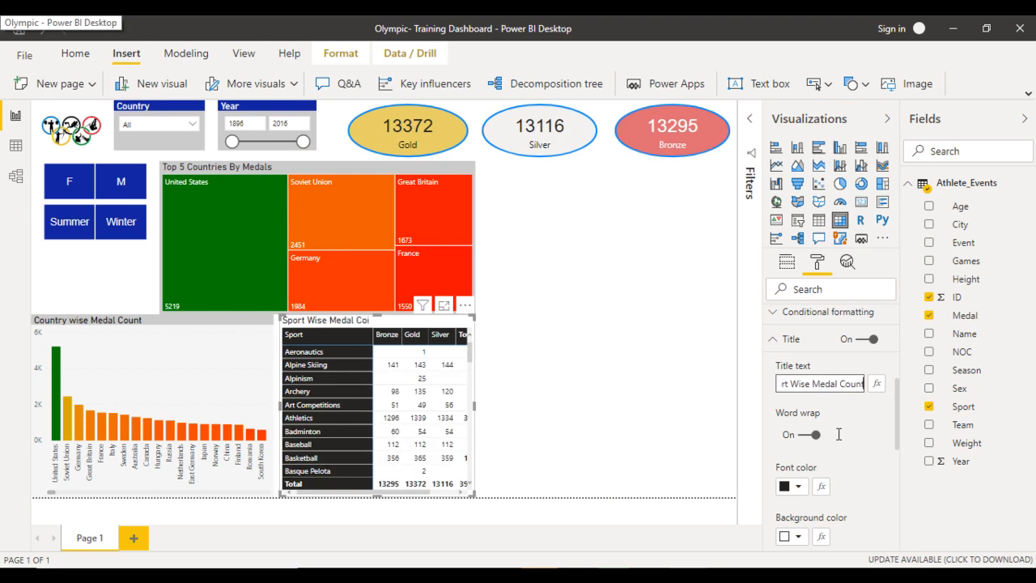
- Give the sport matrix's title a light grey background color
{"action": "scroll", "coordinate": [839, 437], "scroll_direction": "down", "scroll_amount": 3}
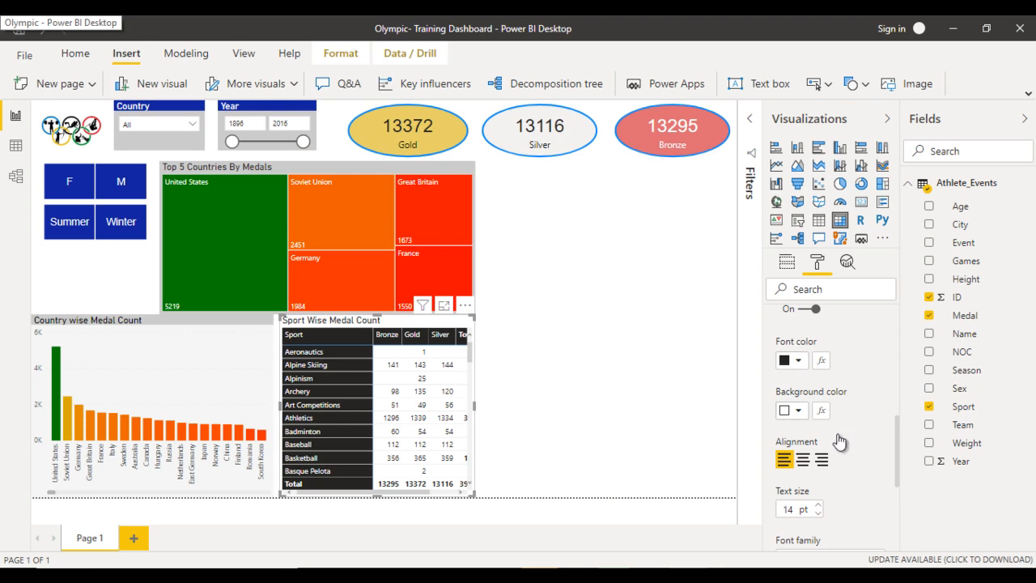
{"action": "left_click", "coordinate": [837, 434]}
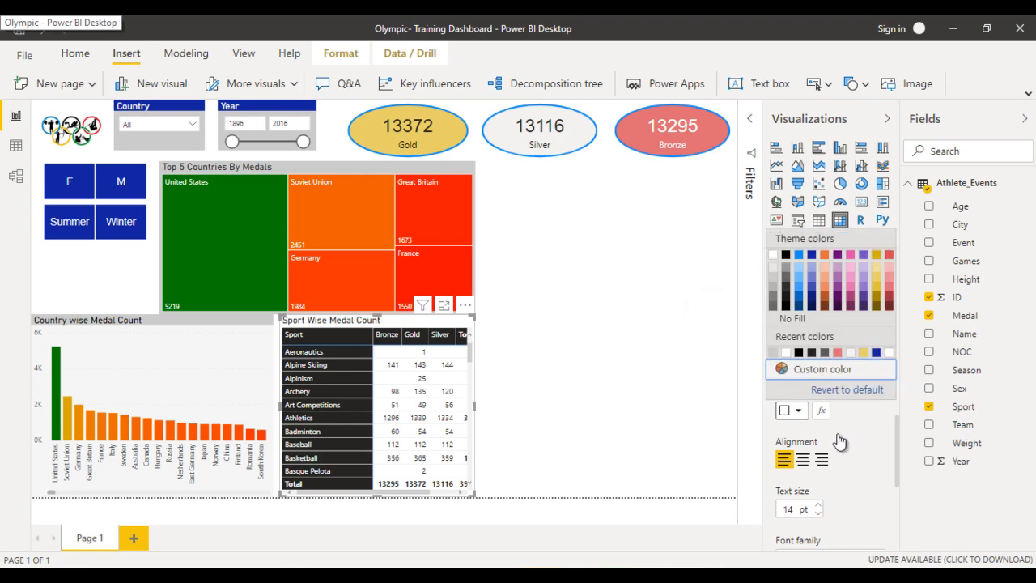
{"action": "left_click", "coordinate": [773, 277]}
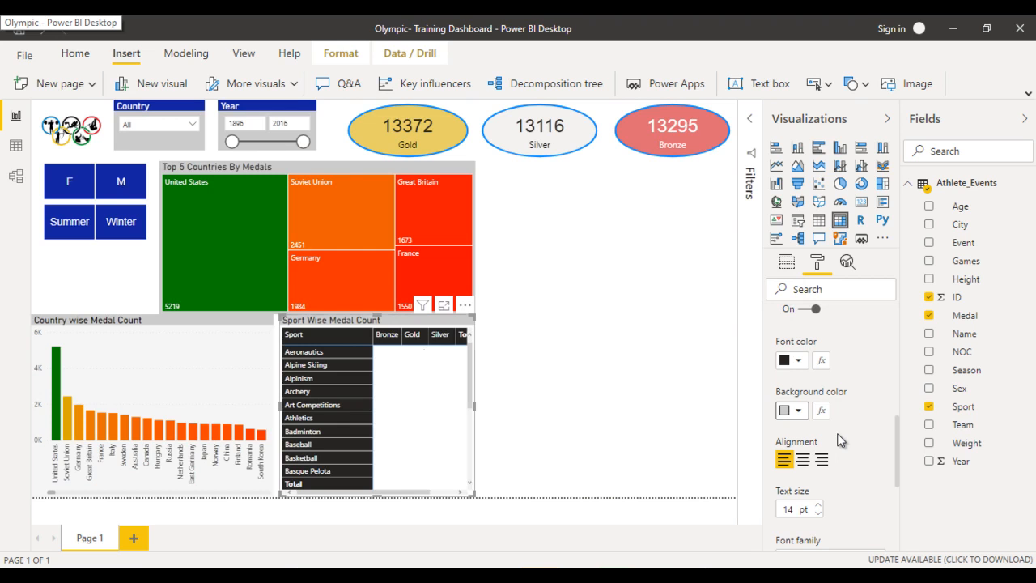
{"action": "scroll", "coordinate": [837, 440], "scroll_direction": "up", "scroll_amount": 3}
{"action": "left_click", "coordinate": [773, 390]}
- Set the sport matrix's overall background color to light grey
{"action": "scroll", "coordinate": [840, 441], "scroll_direction": "down", "scroll_amount": 1}
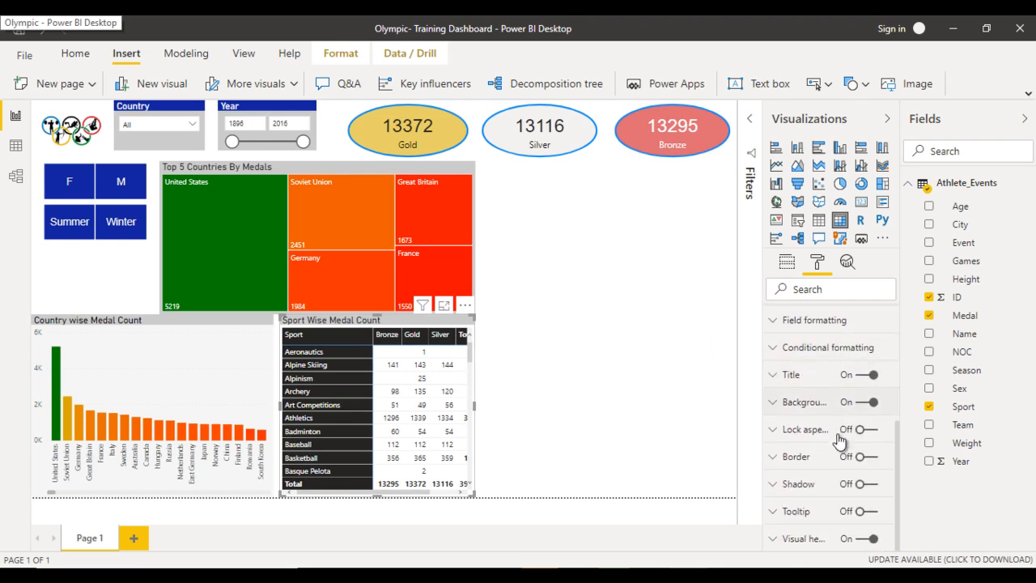
{"action": "left_click", "coordinate": [773, 402]}
{"action": "scroll", "coordinate": [840, 441], "scroll_direction": "down", "scroll_amount": 1}
{"action": "left_click", "coordinate": [798, 372]}
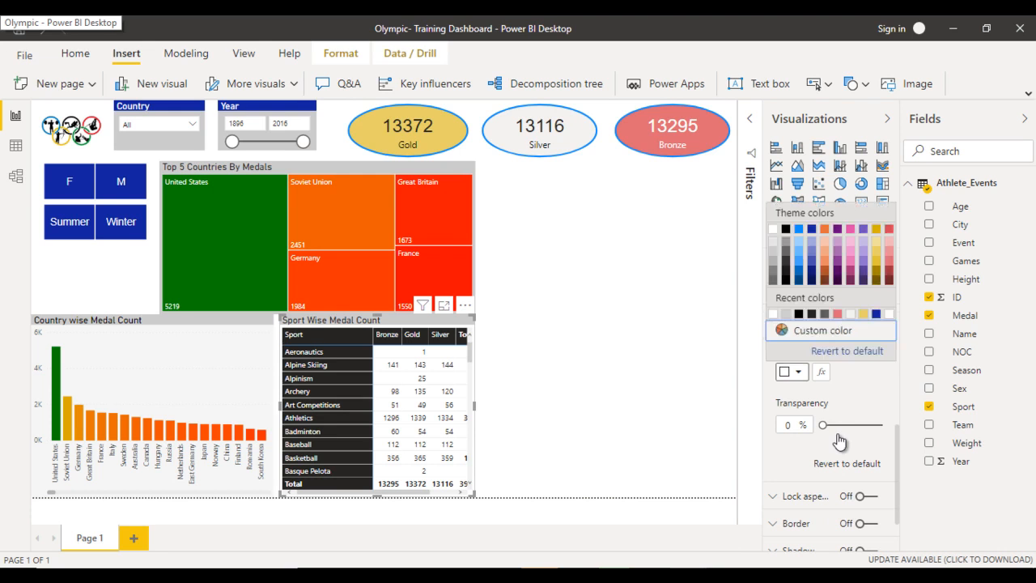
{"action": "left_click", "coordinate": [786, 314]}
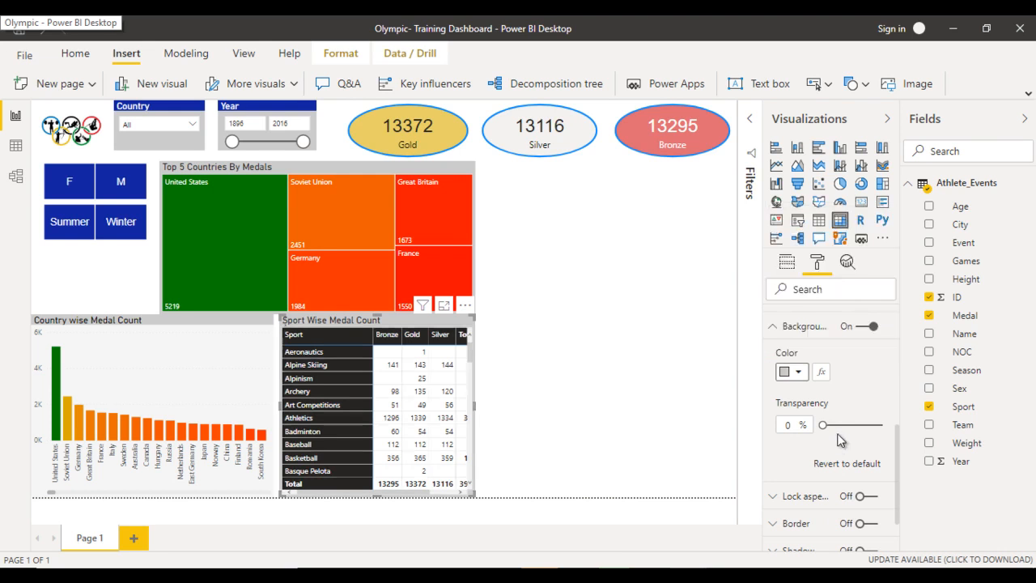
{"action": "left_click", "coordinate": [607, 340]}
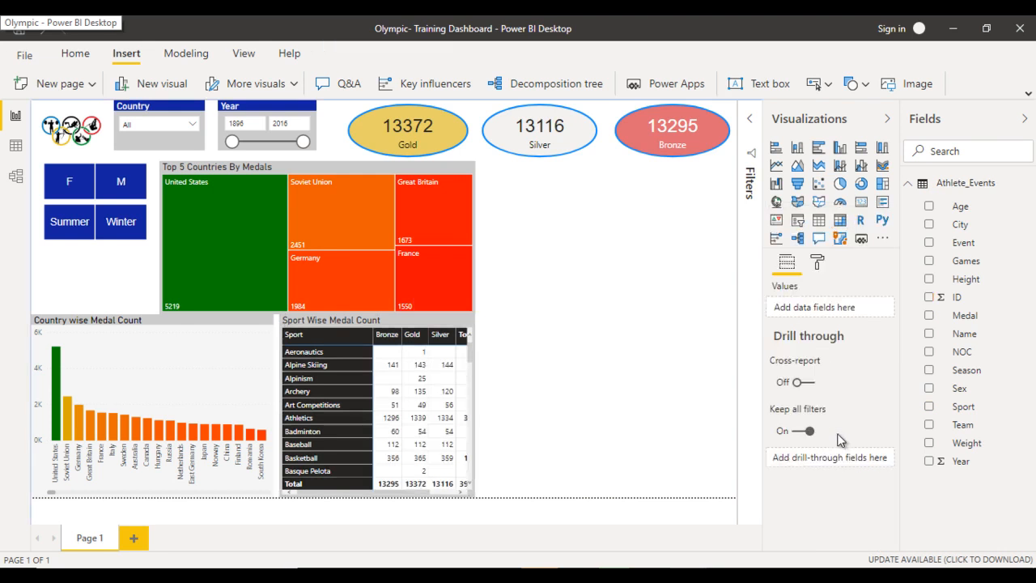
- Narrow the column chart slightly and extend the sport matrix's left edge to meet it so the Total column fits
{"action": "left_click", "coordinate": [203, 380]}
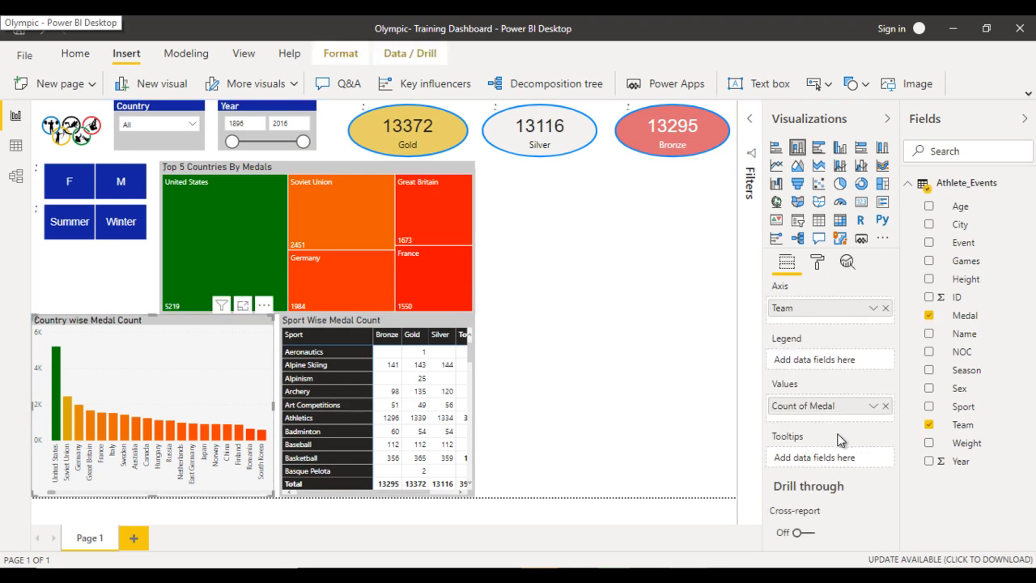
{"action": "left_click_drag", "start_coordinate": [274, 405], "coordinate": [256, 406]}
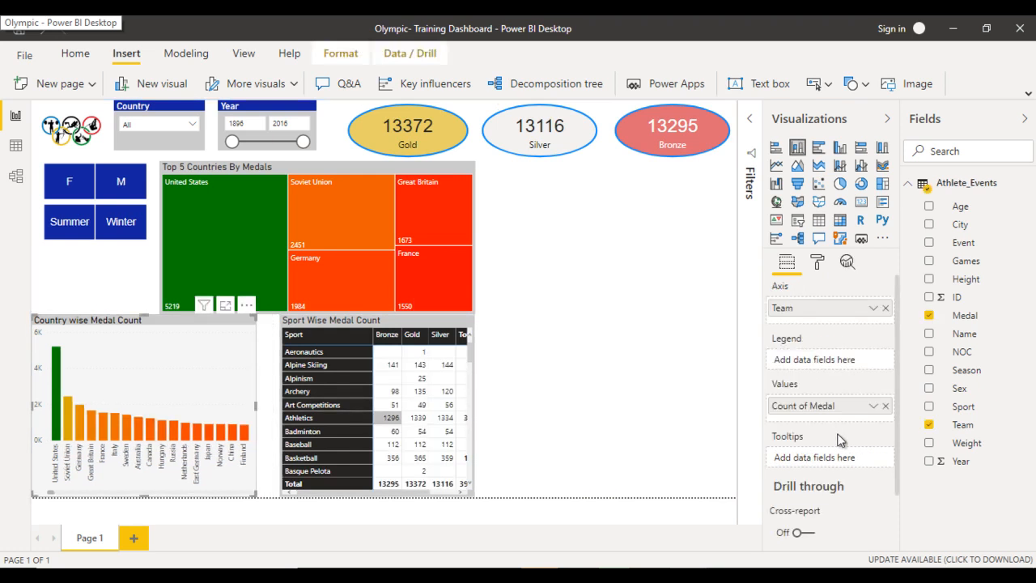
{"action": "left_click", "coordinate": [470, 418]}
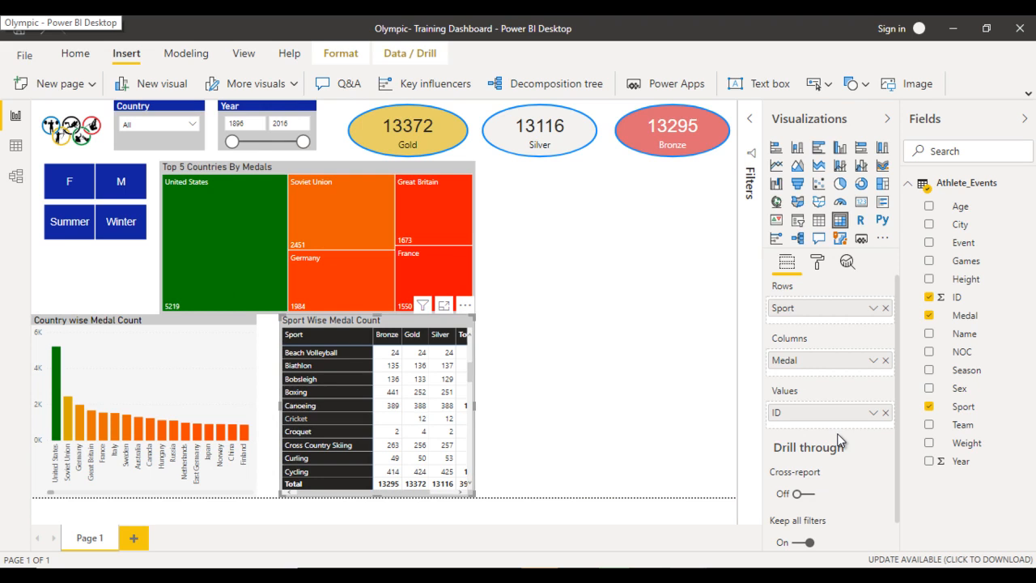
{"action": "left_click_drag", "start_coordinate": [279, 405], "coordinate": [258, 405]}
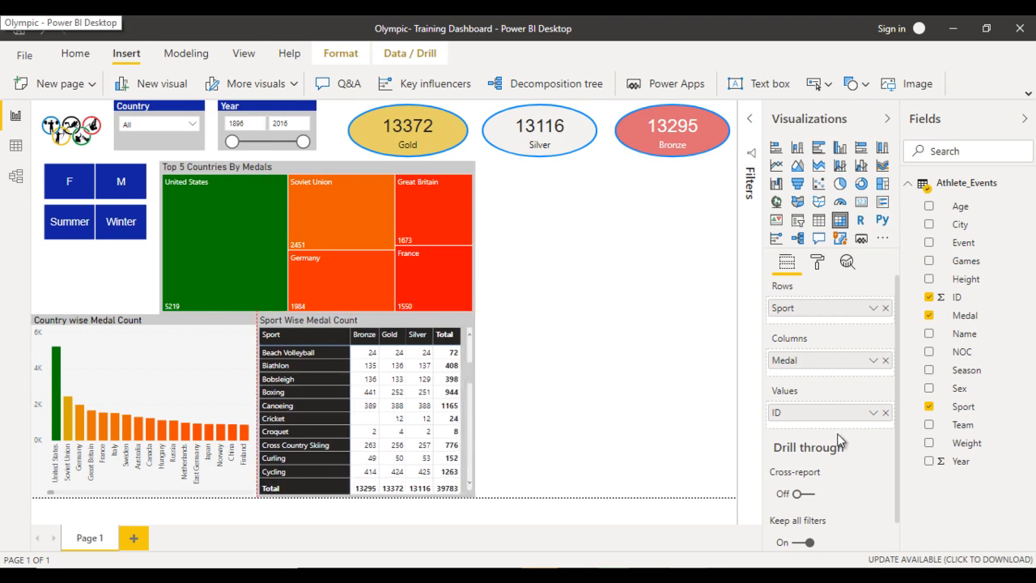
{"action": "left_click", "coordinate": [599, 332]}
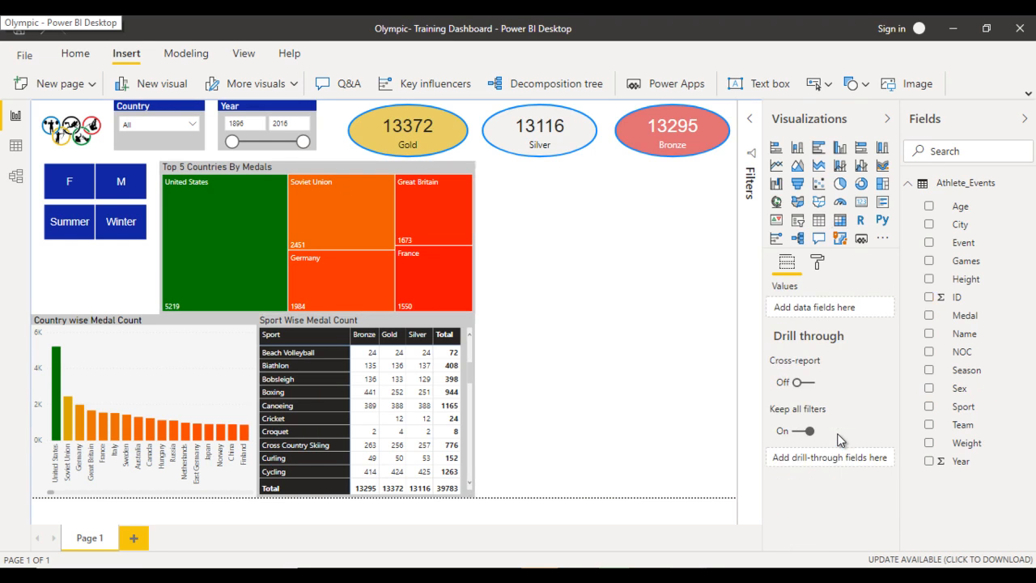
- Switch to the finished Olympic report to examine its player wise medal matrix, and return to the training dashboard
{"action": "mouse_move", "coordinate": [689, 576]}
{"action": "left_click", "coordinate": [769, 522]}
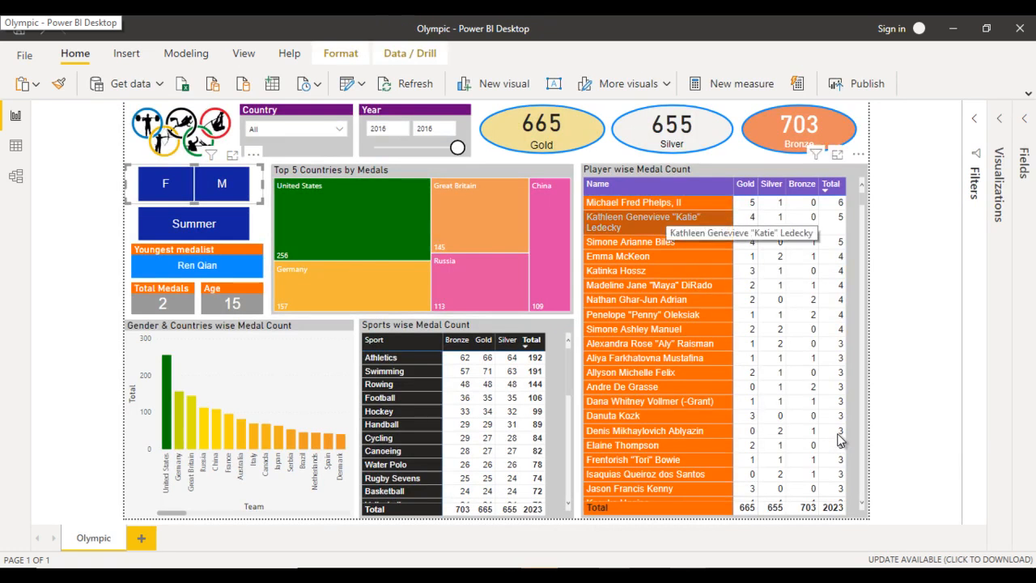
{"action": "mouse_move", "coordinate": [689, 575]}
{"action": "left_click", "coordinate": [589, 518]}
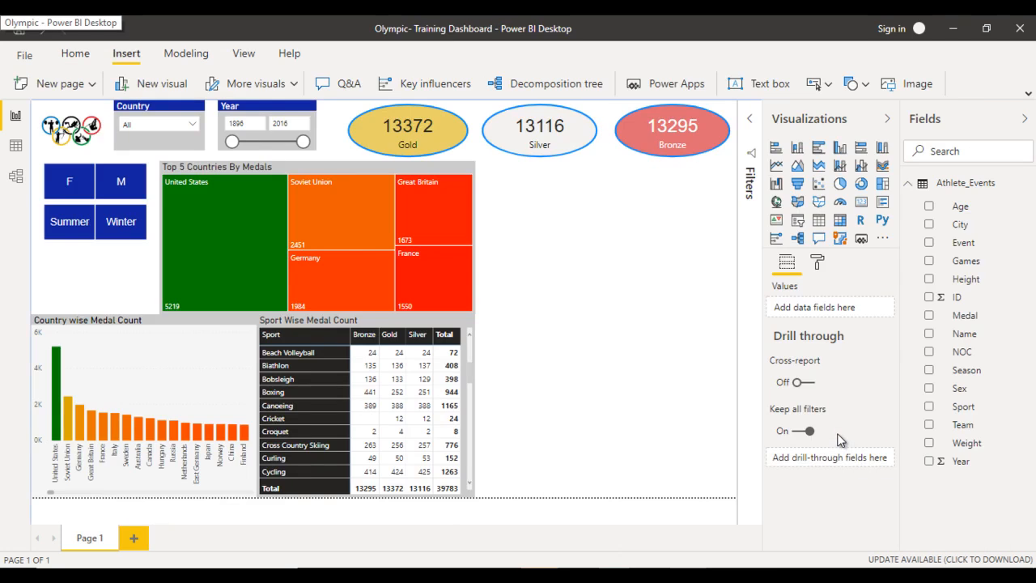
- Insert another matrix beside the treemap and enlarge it to the page's right and bottom edges
{"action": "key", "text": "Delete"}
{"action": "key", "text": "ctrl+z"}
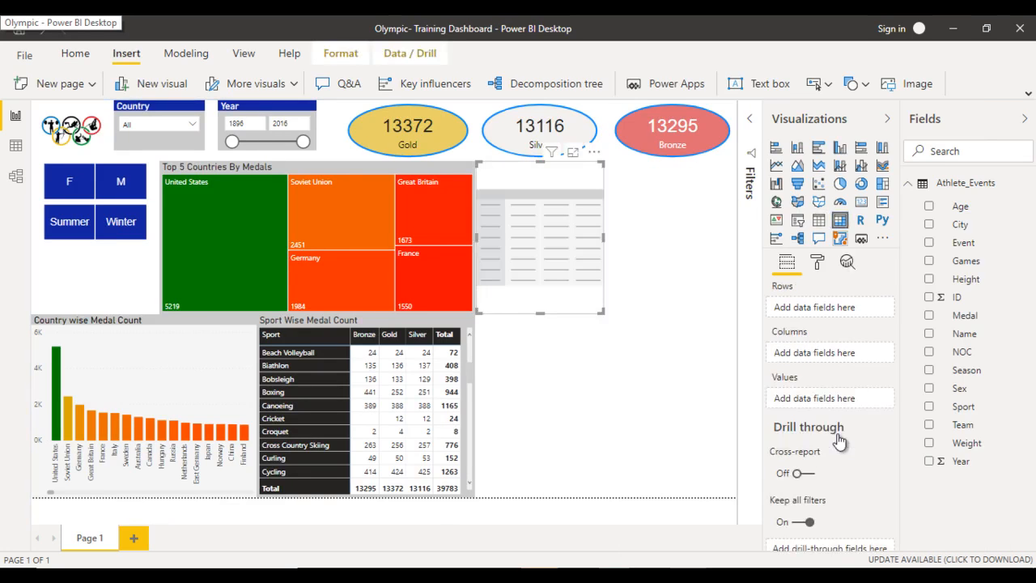
{"action": "mouse_move", "coordinate": [603, 313]}
{"action": "left_mouse_down"}
{"action": "mouse_move", "coordinate": [701, 432]}
{"action": "mouse_move", "coordinate": [736, 496]}
{"action": "left_mouse_up"}
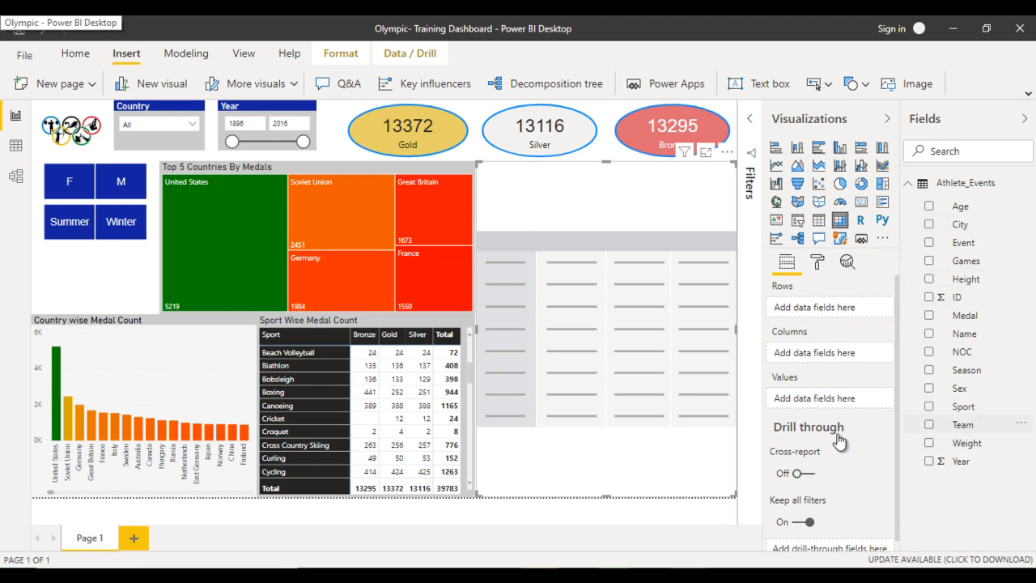
- Fill the large matrix with Name as rows, Medal as columns and ID as values
{"action": "left_click_drag", "start_coordinate": [964, 333], "coordinate": [819, 306]}
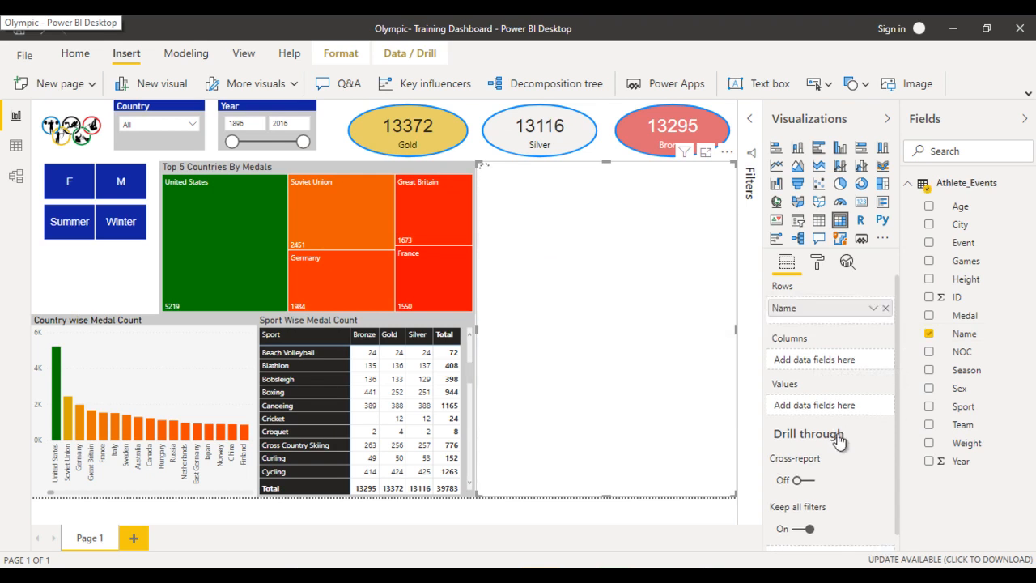
{"action": "left_click_drag", "start_coordinate": [964, 315], "coordinate": [858, 344]}
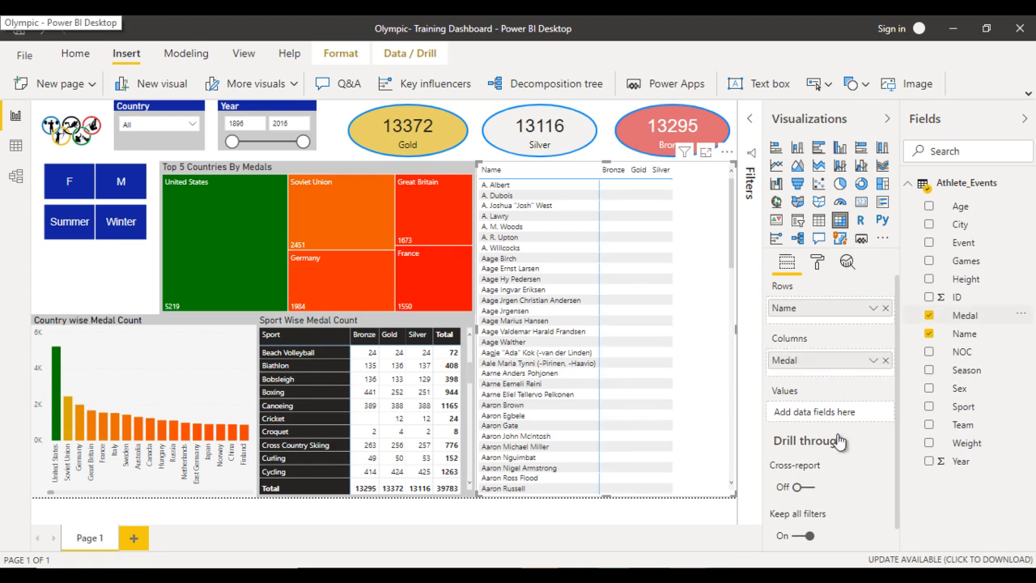
{"action": "left_click_drag", "start_coordinate": [957, 297], "coordinate": [863, 370]}
{"action": "left_click_drag", "start_coordinate": [840, 439], "coordinate": [840, 441]}
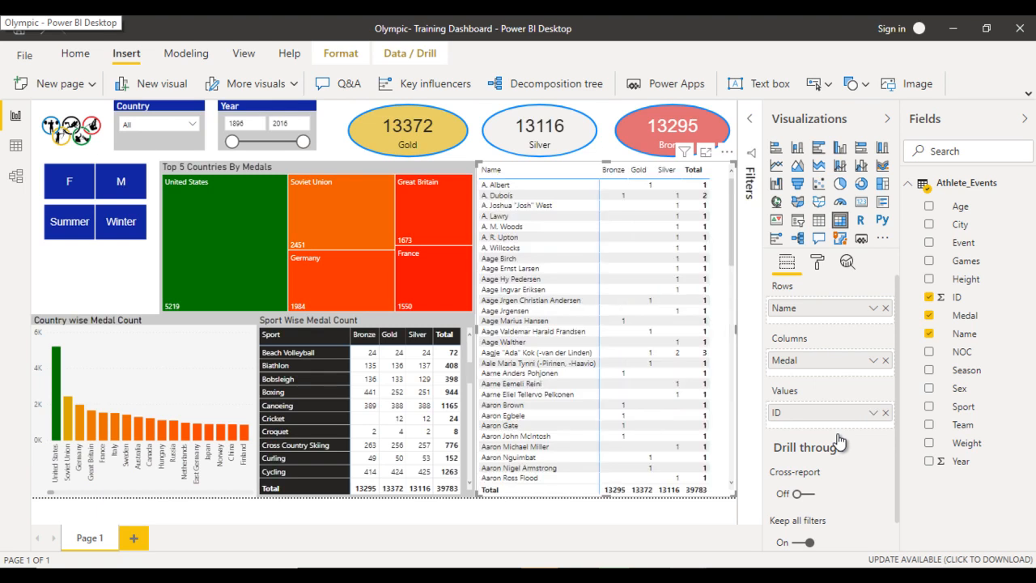
- Check how the player matrix's ID values are summarized, and apply the Bold header style to that matrix
{"action": "left_click", "coordinate": [873, 413]}
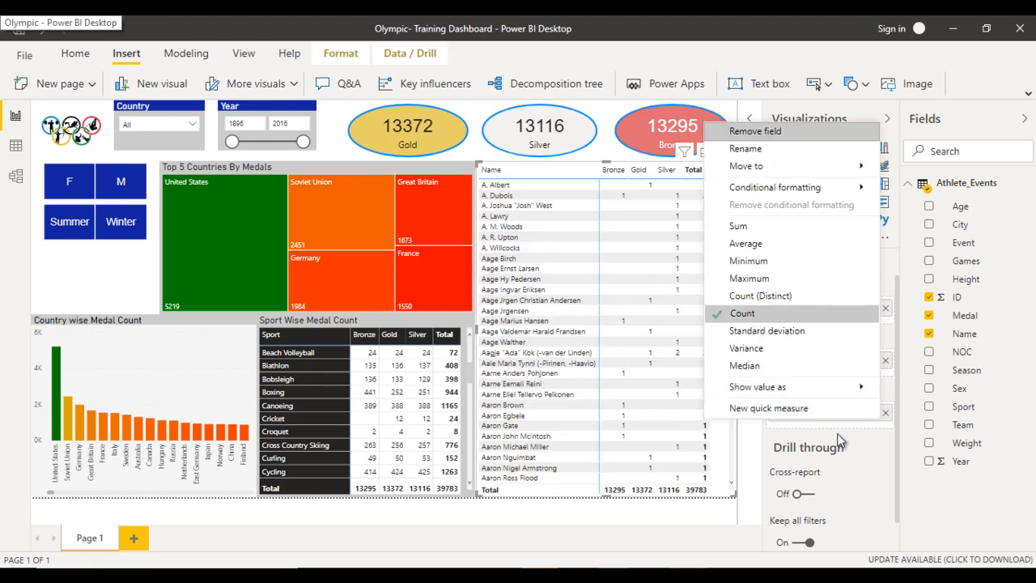
{"action": "left_click", "coordinate": [841, 440]}
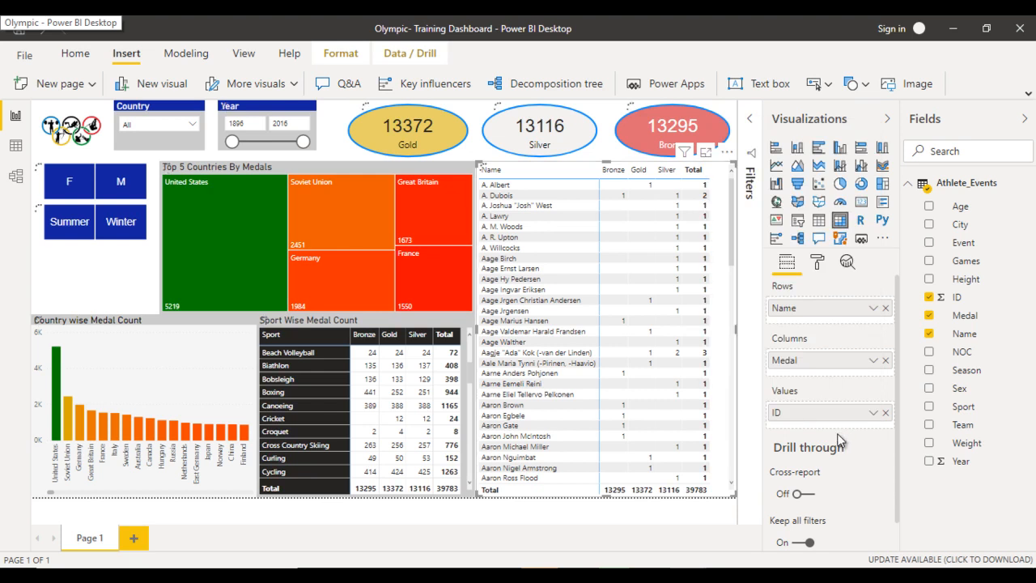
{"action": "left_click", "coordinate": [817, 262]}
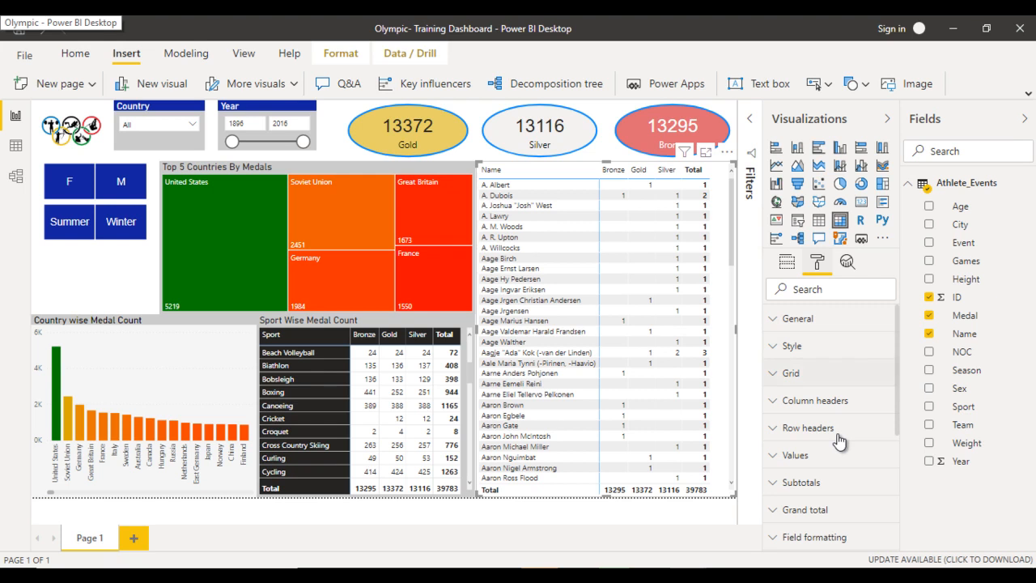
{"action": "left_click", "coordinate": [791, 346]}
{"action": "left_click", "coordinate": [831, 390]}
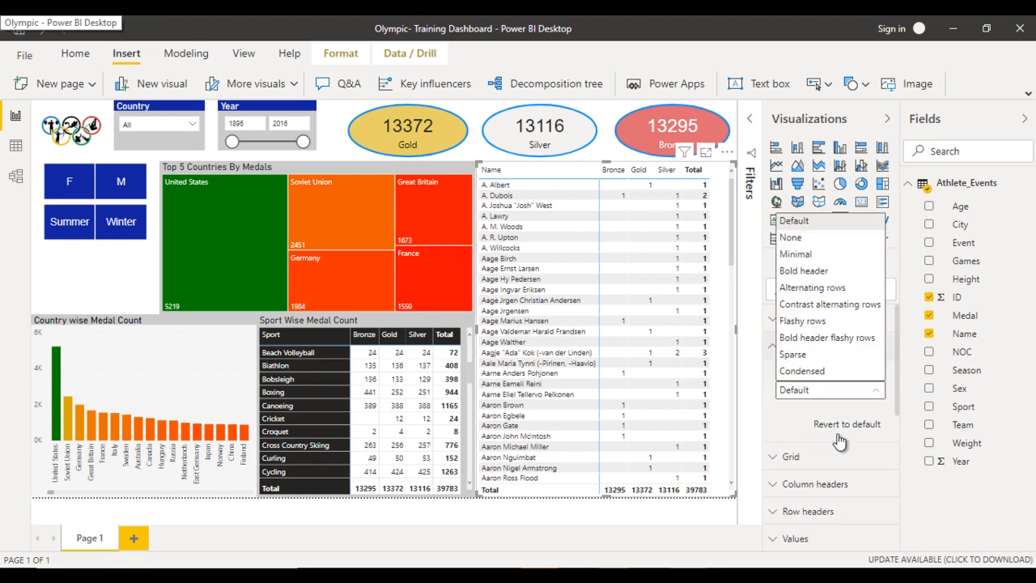
{"action": "left_click", "coordinate": [803, 271]}
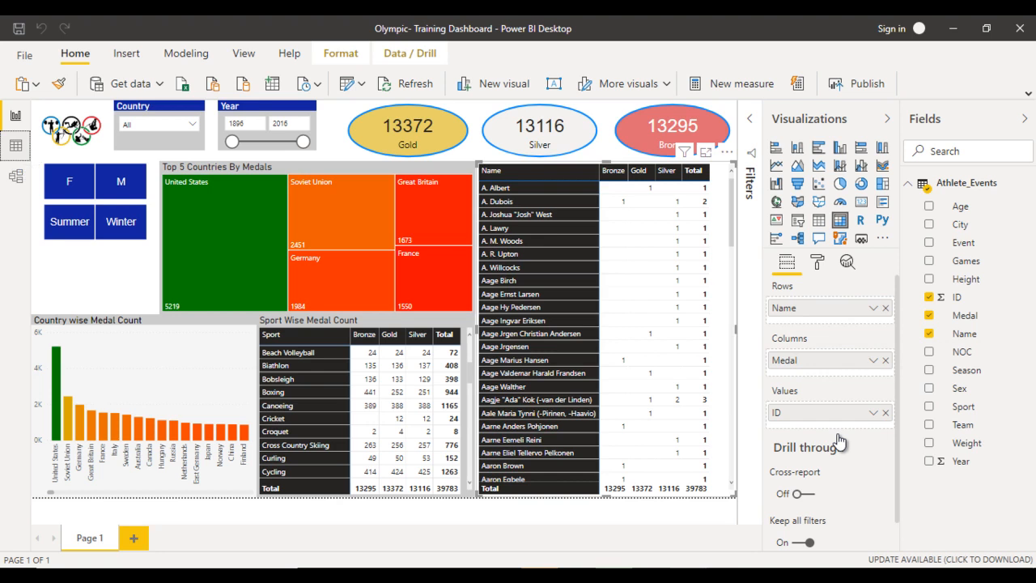
- Create a calculated column in Athlete_Events with the formula Gold = IF(Athlete_Events[Medal]="Gold",1,0)
{"action": "left_click", "coordinate": [15, 146]}
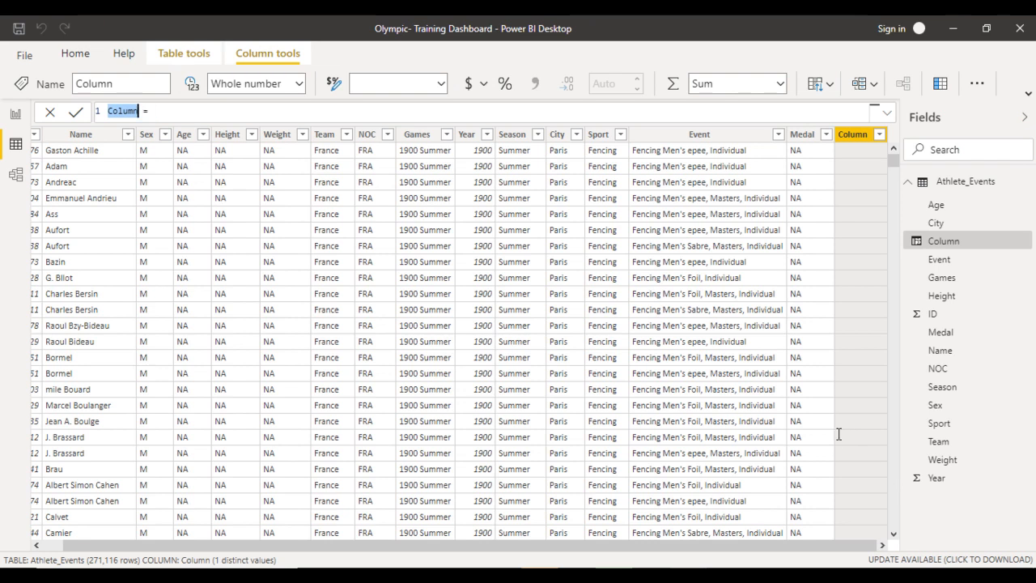
{"action": "type", "text": "Ga"}
{"action": "type", "text": "ld"}
{"action": "type", "text": "IF("}
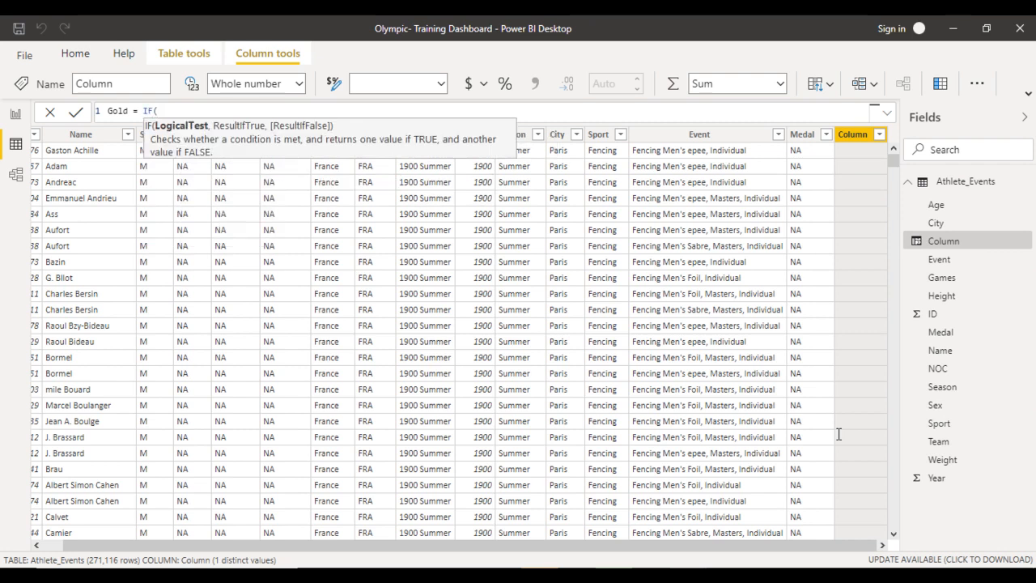
{"action": "type", "text": "meda"}
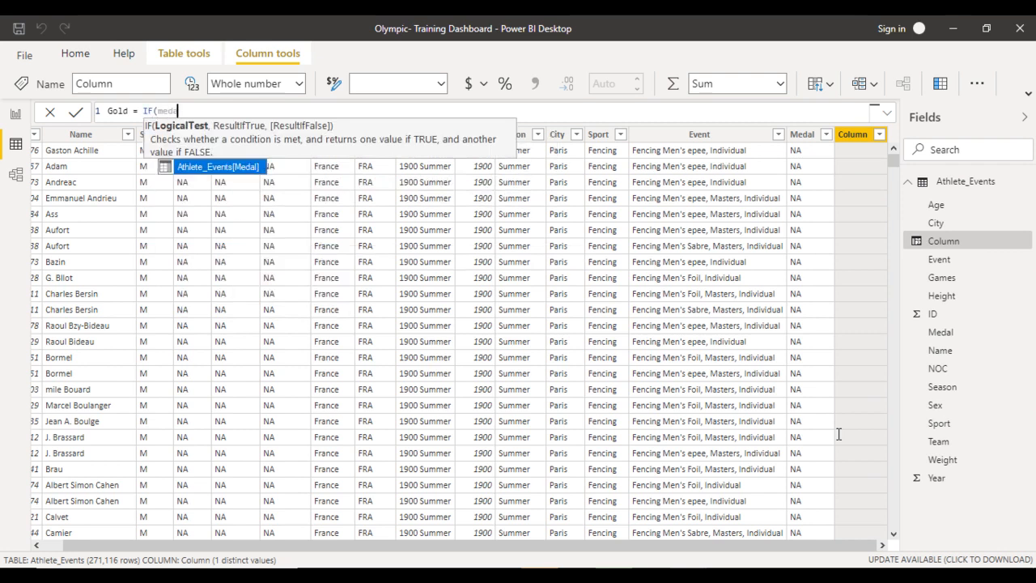
{"action": "key", "text": "Tab"}
{"action": "type", "text": "=\""}
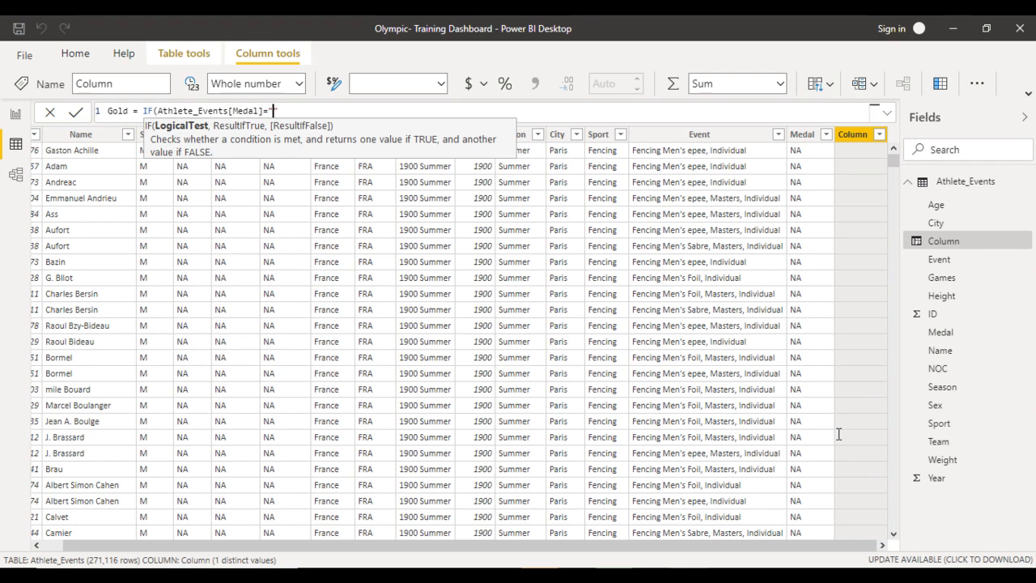
{"action": "type", "text": "Gold\",1,0)"}
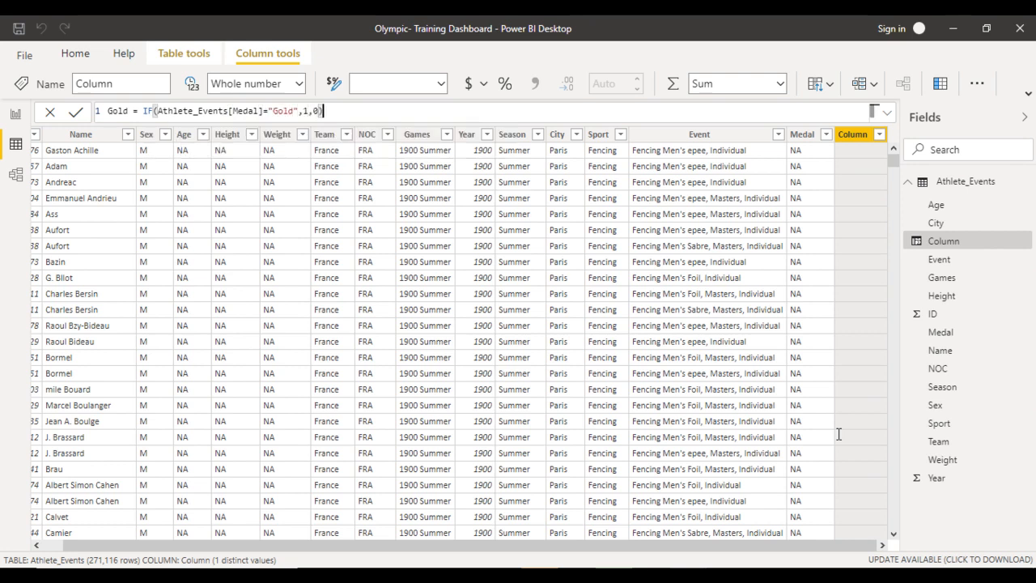
{"action": "key", "text": "Return"}
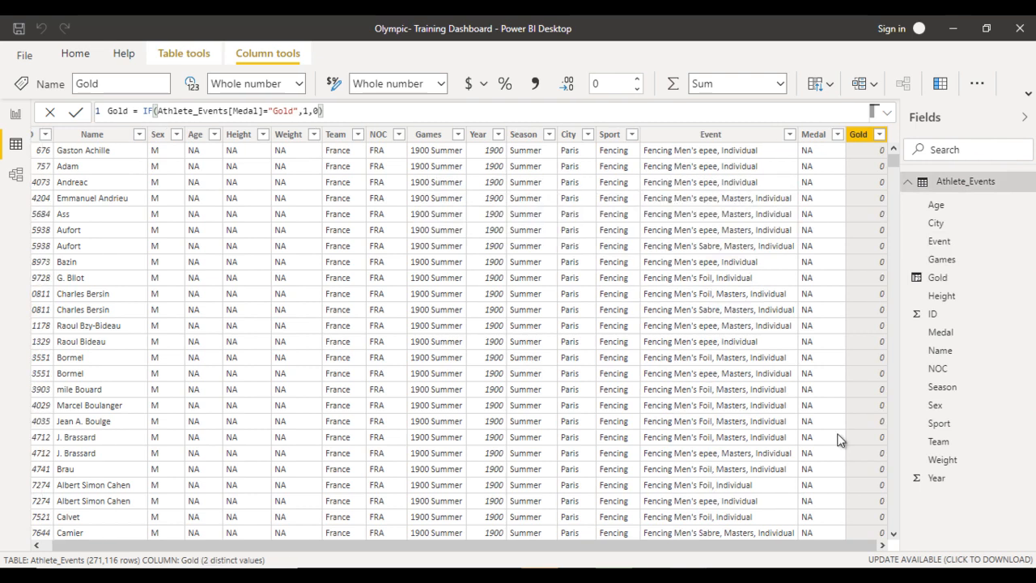
- Reuse the Gold formula for another calculated column, Silver = IF(Athlete_Events[Medal]="Silver",1,0)
{"action": "key", "text": "ctrl+a"}
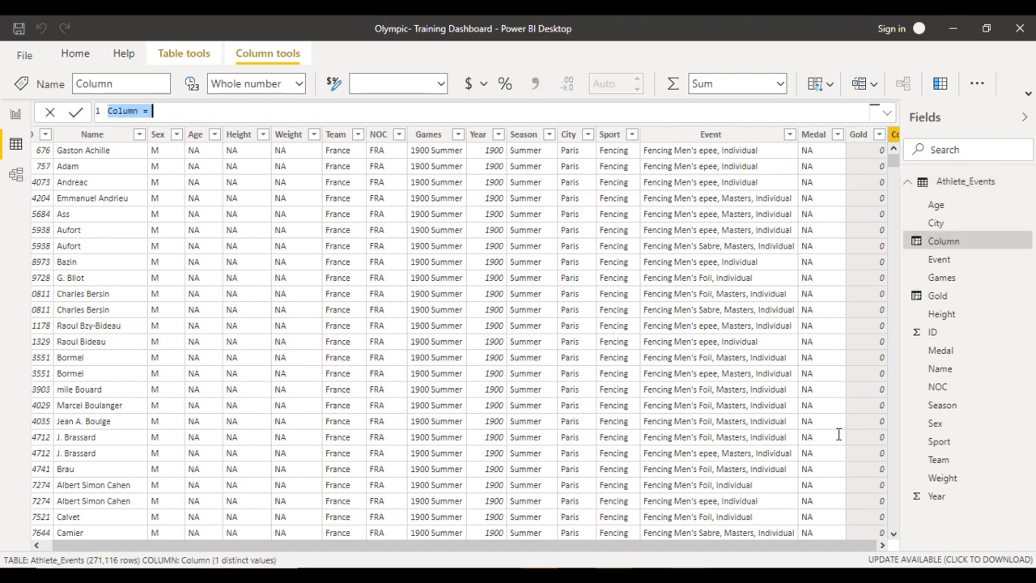
{"action": "type", "text": "Gold = IF(Athlete_Events[Medal]=\"Gold\",1,0)"}
{"action": "type", "text": "Silver"}
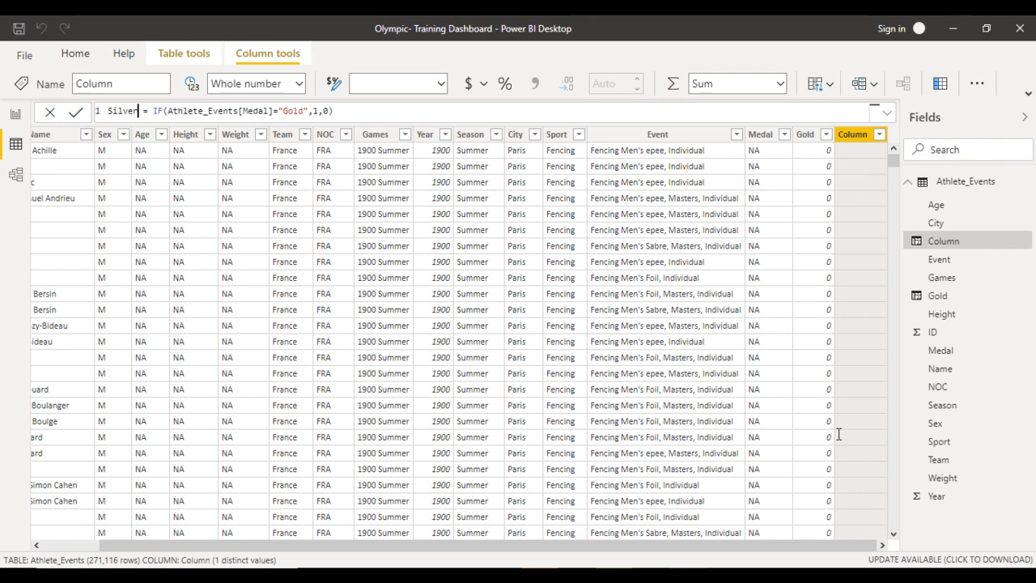
{"action": "key", "text": "ctrl+Right"}
{"action": "key", "text": "ctrl+Right"}
{"action": "key", "text": "ctrl+Right"}
{"action": "key", "text": "ctrl+Right"}
{"action": "key", "text": "ctrl+Right"}
{"action": "key", "text": "ctrl+Right"}
{"action": "key", "text": "ctrl+shift+Left"}
{"action": "type", "text": "Silver"}
{"action": "key", "text": "ctrl+Right"}
{"action": "key", "text": "ctrl+Right"}
{"action": "key", "text": "ctrl+Right"}
{"action": "key", "text": "ctrl+Right"}
{"action": "key", "text": "ctrl+a"}
{"action": "key", "text": "ctrl+c"}
{"action": "key", "text": "Return"}
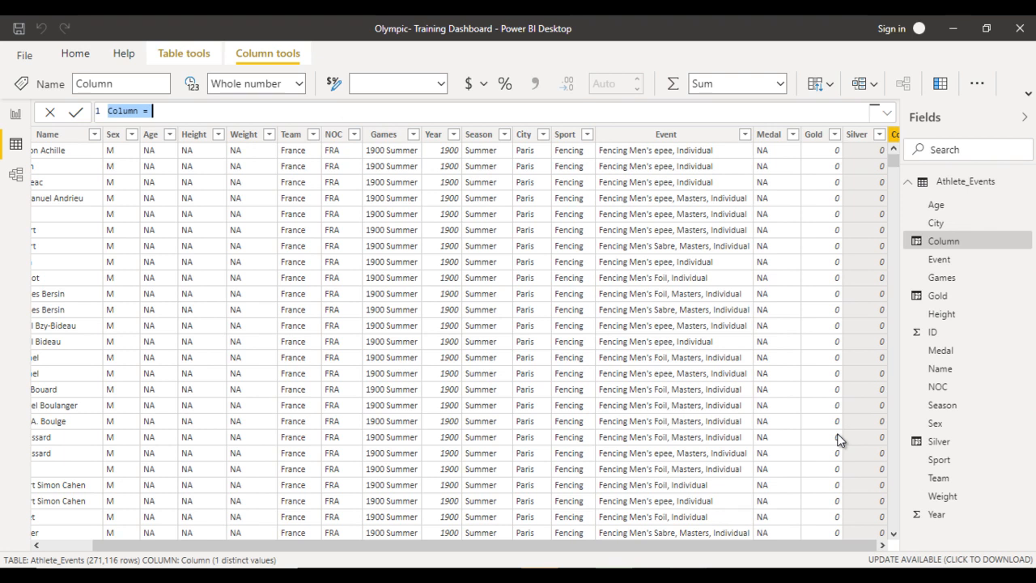
- Adapt the copied Silver formula into the calculated column Bronze = IF(Athlete_Events[Medal]="Bronze",1,0)
{"action": "key", "text": "ctrl+v"}
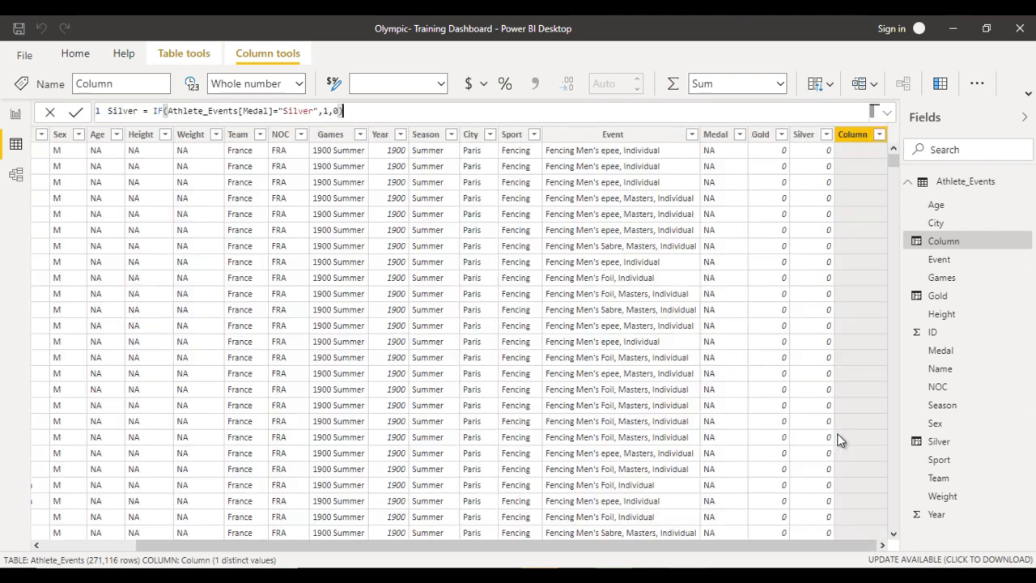
{"action": "key", "text": "ctrl+shift+Right"}
{"action": "type", "text": "Bronze"}
{"action": "key", "text": "ctrl+Right"}
{"action": "key", "text": "ctrl+Right"}
{"action": "key", "text": "ctrl+Right"}
{"action": "key", "text": "ctrl+Right"}
{"action": "key", "text": "ctrl+Right"}
{"action": "key", "text": "ctrl+shift+Right"}
{"action": "type", "text": "Bronz"}
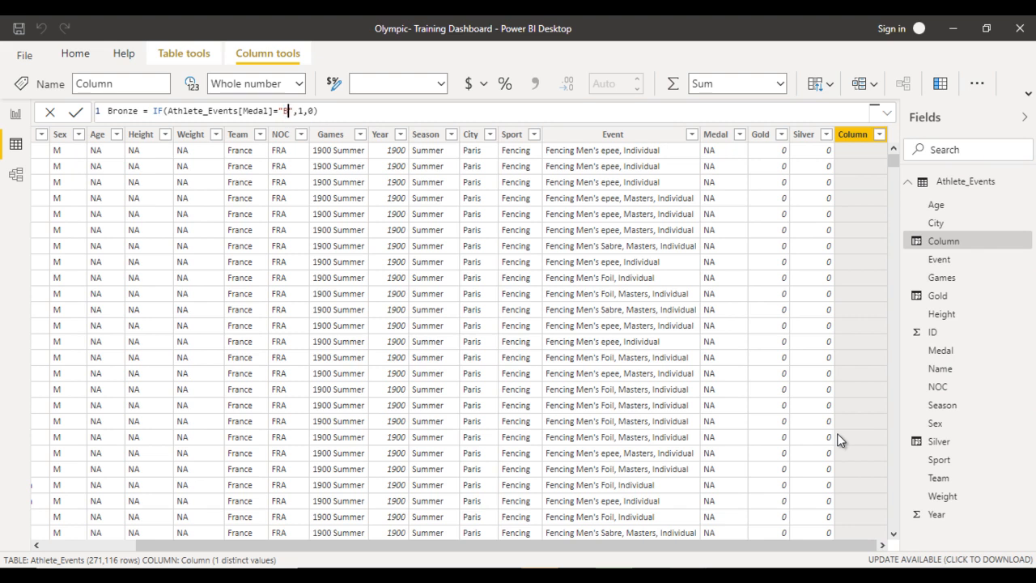
{"action": "type", "text": "e"}
{"action": "key", "text": "Right"}
{"action": "key", "text": "Right"}
{"action": "key", "text": "Right"}
{"action": "key", "text": "Right"}
{"action": "key", "text": "Right"}
{"action": "key", "text": "Right"}
{"action": "key", "text": "Return"}
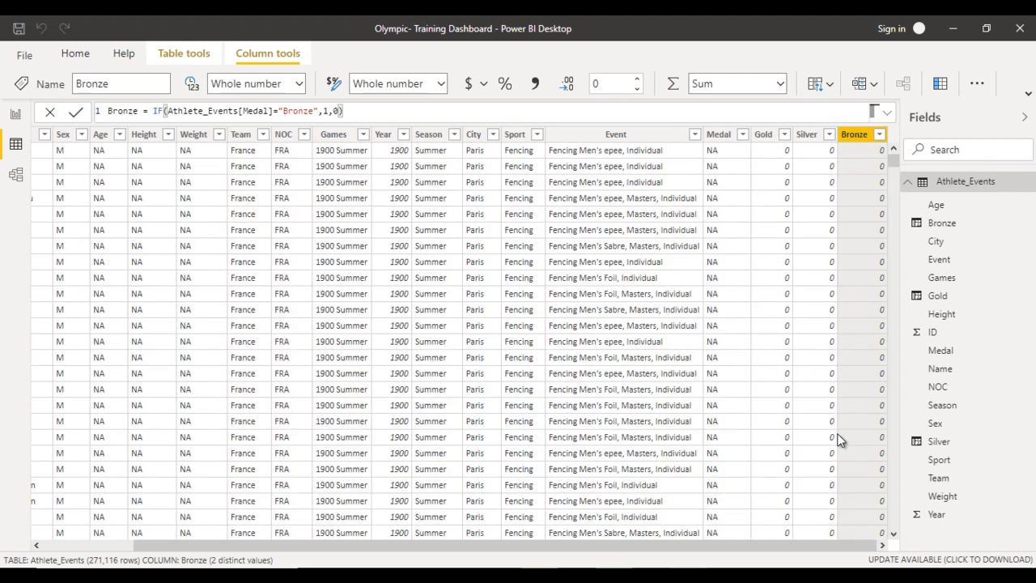
- Return to the report and remove the Medal columns and ID values from the player matrix
{"action": "left_click", "coordinate": [16, 114]}
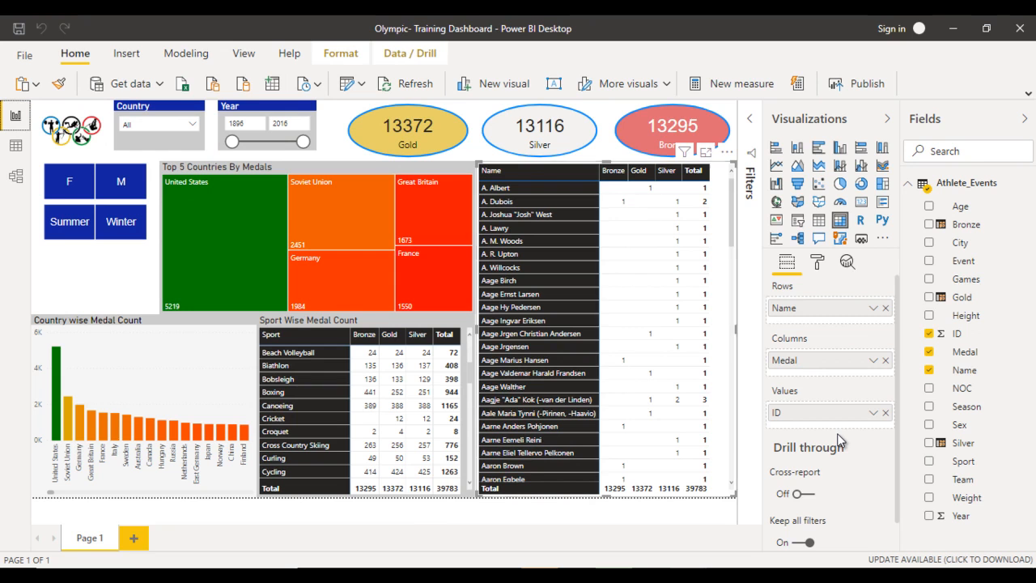
{"action": "left_click", "coordinate": [886, 360]}
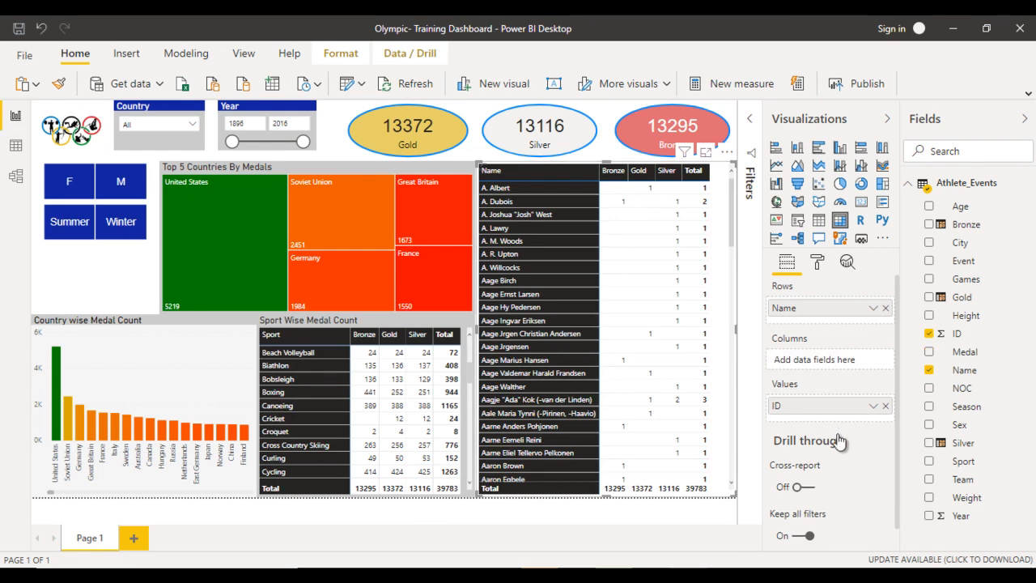
{"action": "left_click", "coordinate": [885, 405]}
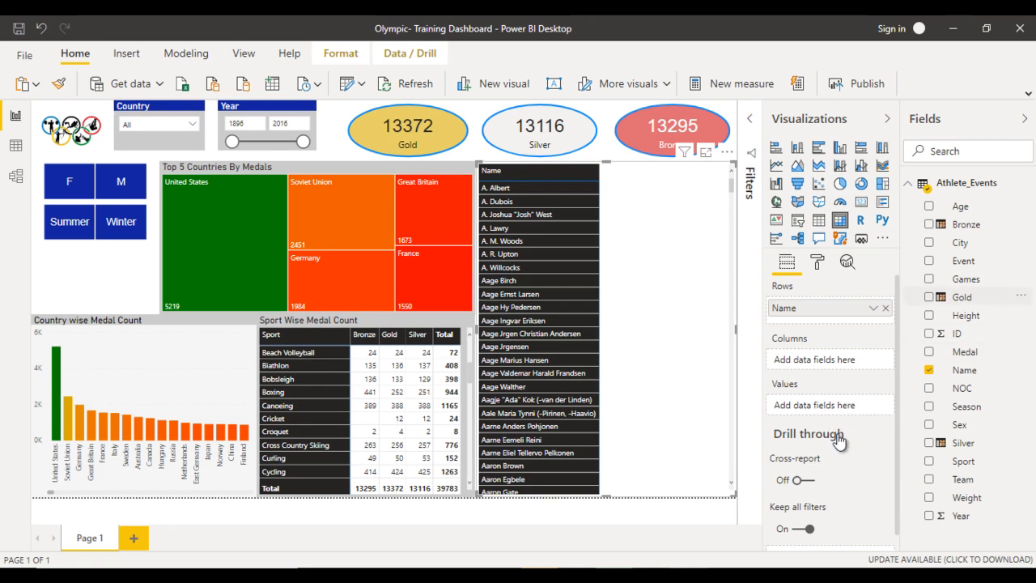
- Add Gold, Silver and Bronze in that order as the player matrix's values and check how they are aggregated
{"action": "left_click_drag", "start_coordinate": [962, 297], "coordinate": [840, 439]}
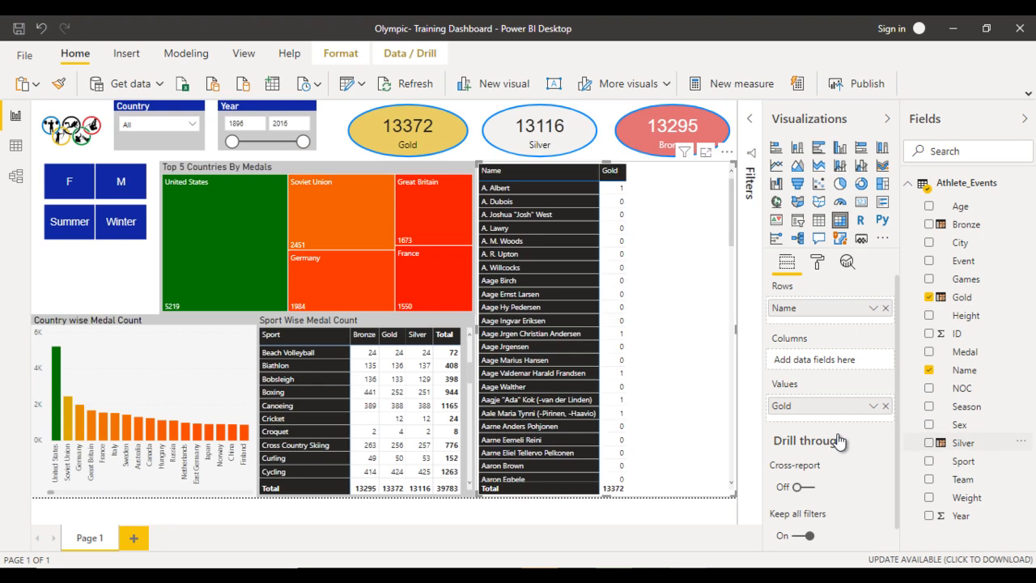
{"action": "left_click_drag", "start_coordinate": [840, 441], "coordinate": [840, 441]}
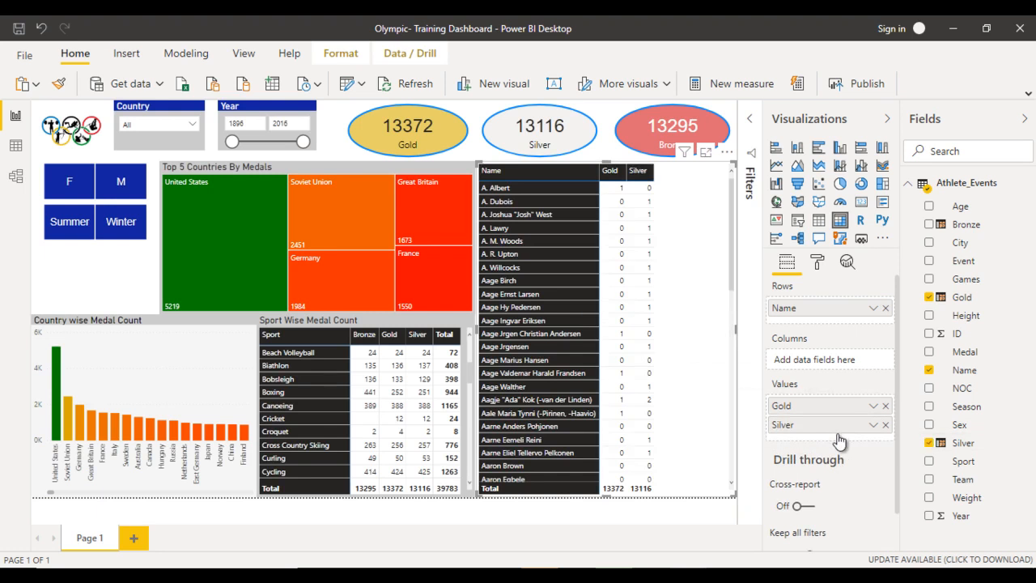
{"action": "left_click_drag", "start_coordinate": [969, 225], "coordinate": [840, 441]}
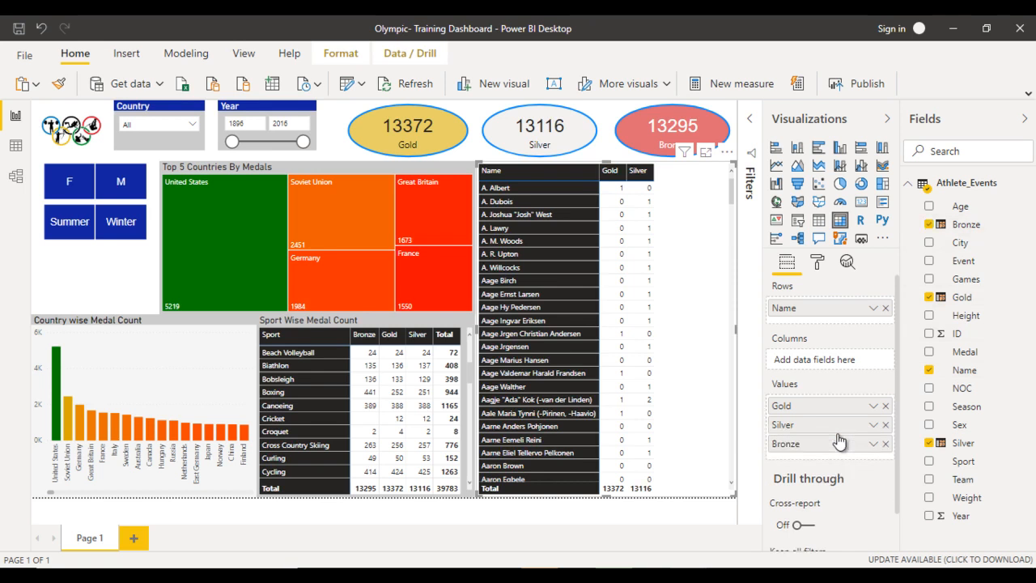
{"action": "right_click", "coordinate": [839, 441]}
{"action": "right_click", "coordinate": [839, 441]}
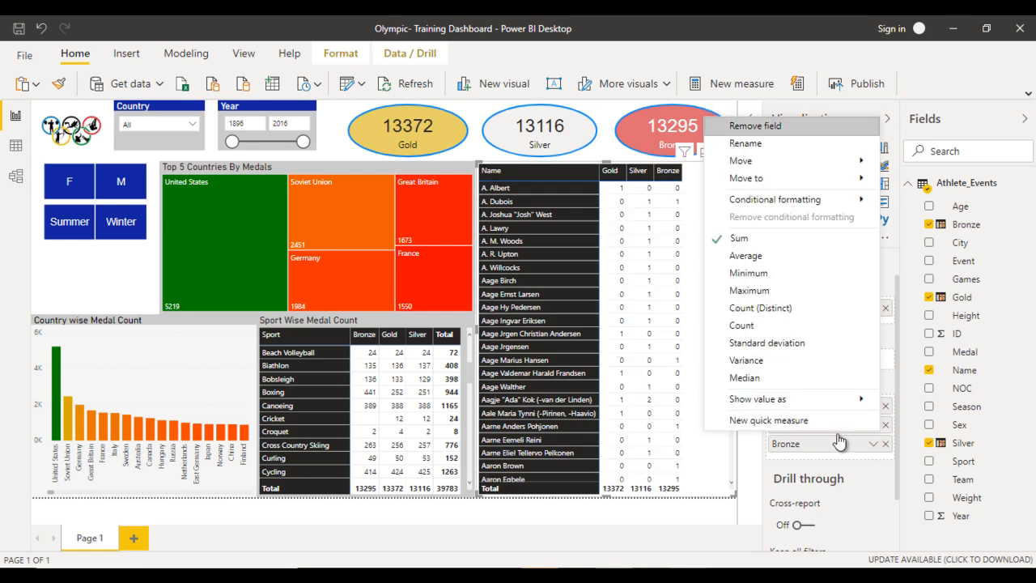
{"action": "left_click", "coordinate": [839, 441]}
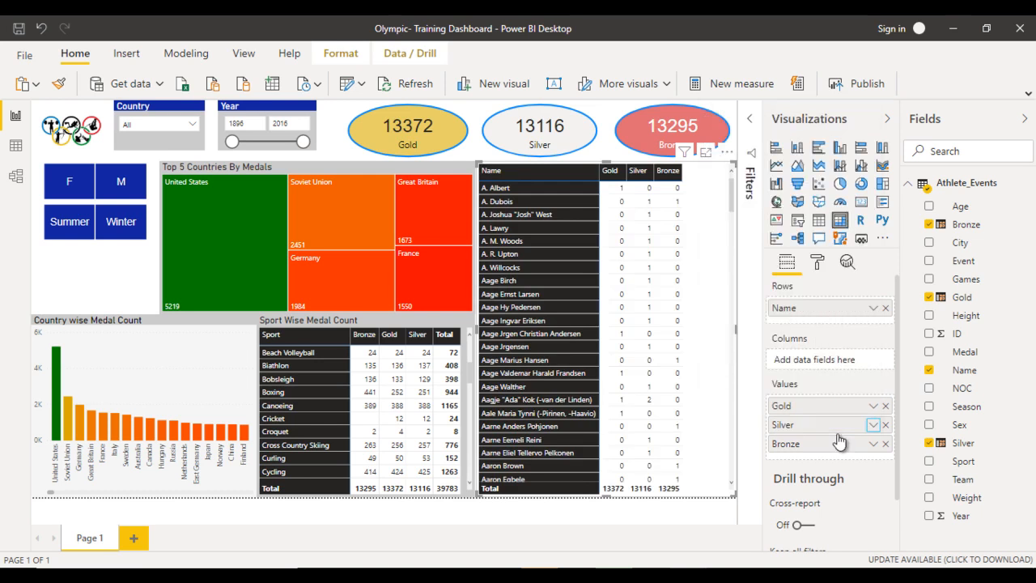
{"action": "right_click", "coordinate": [840, 442]}
{"action": "key", "text": "Escape"}
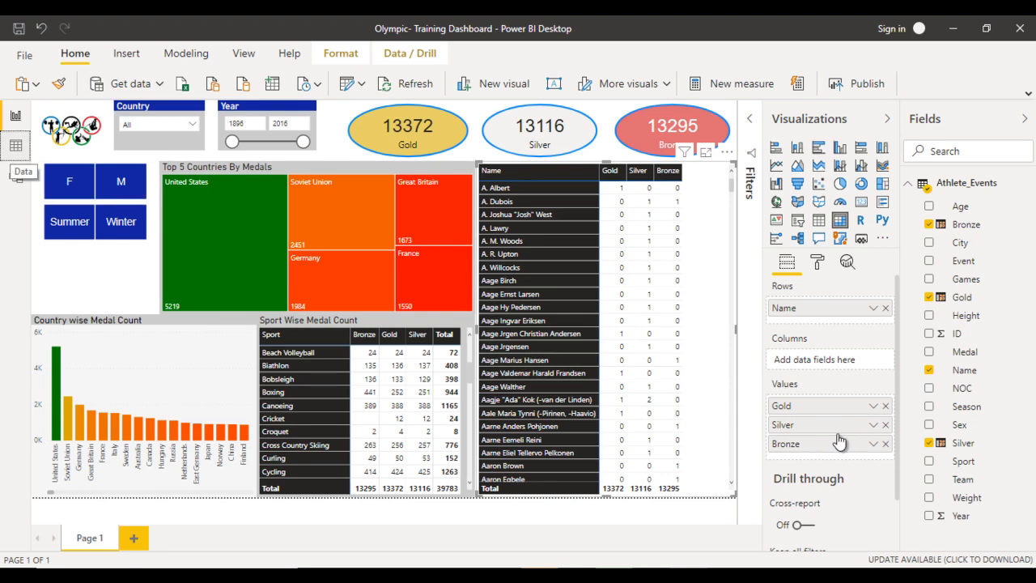
- Create the calculated column Total = Athlete_Events[Gold]+Athlete_Events[Silver]+Athlete_Events[Bronze] and add it to the player matrix's values
{"action": "left_click", "coordinate": [15, 144]}
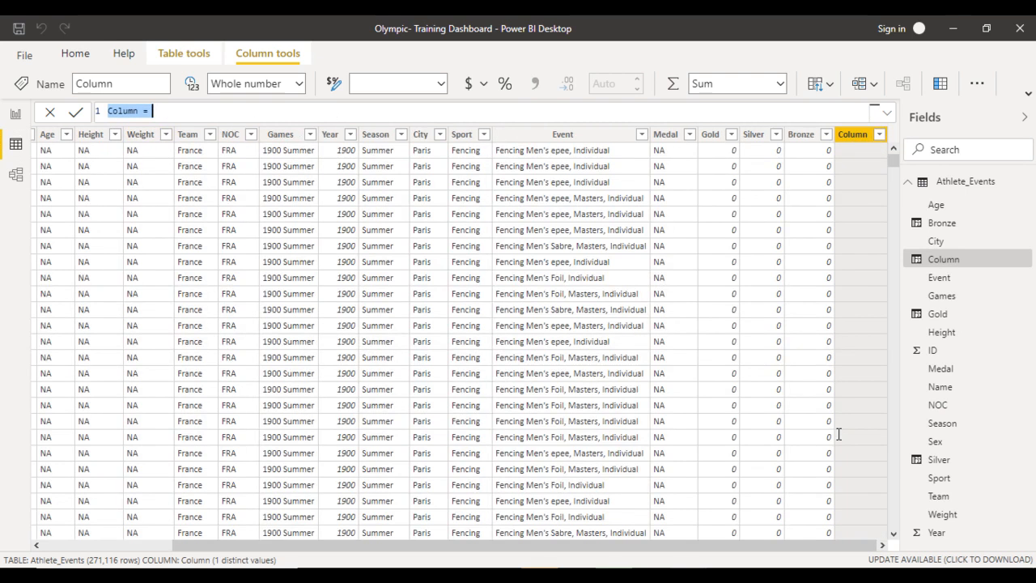
{"action": "type", "text": "Total"}
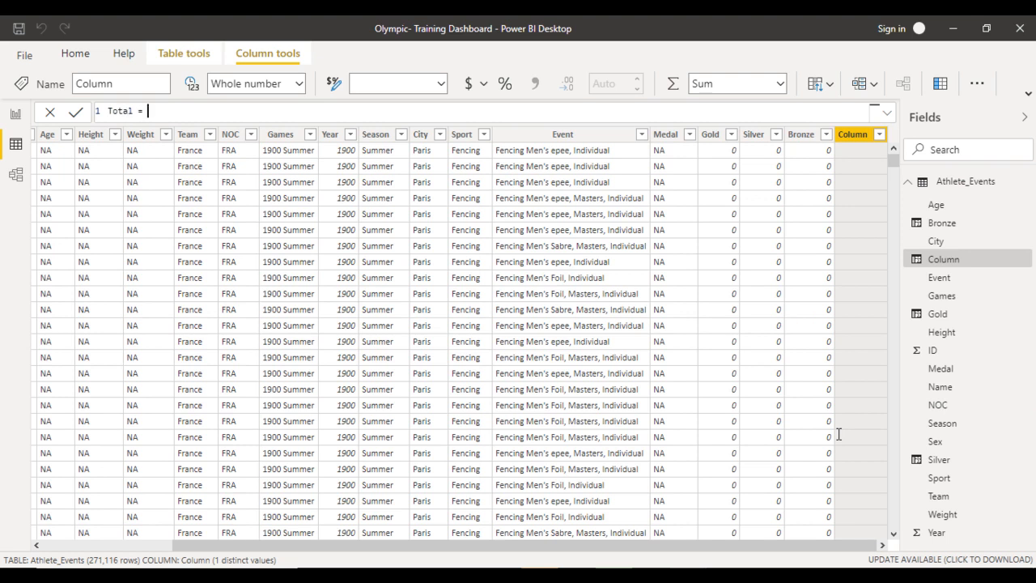
{"action": "type", "text": " Gold"}
{"action": "key", "text": "Tab"}
{"action": "type", "text": "+Sil"}
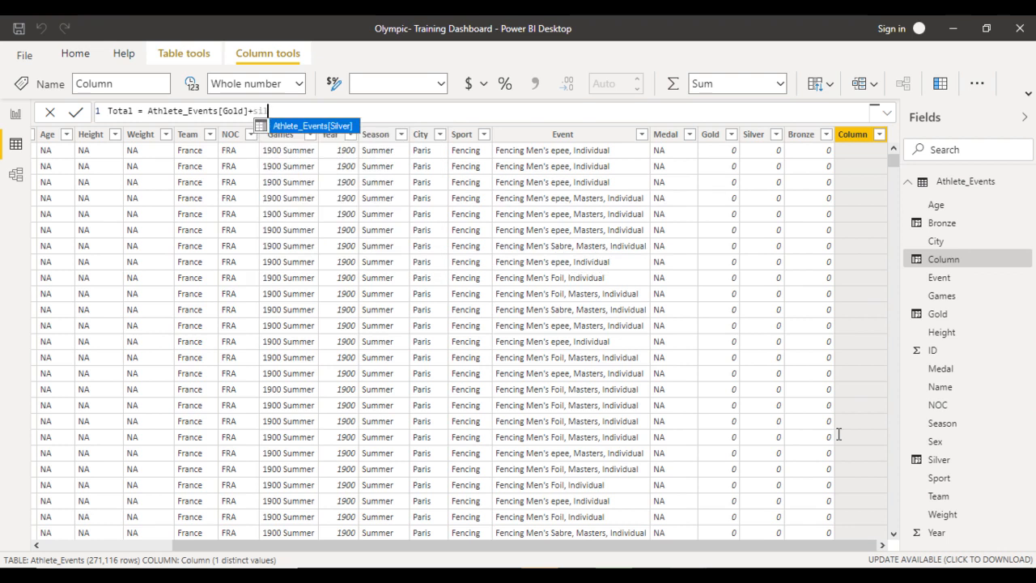
{"action": "key", "text": "Tab"}
{"action": "type", "text": "+Bro"}
{"action": "key", "text": "Tab"}
{"action": "key", "text": "Return"}
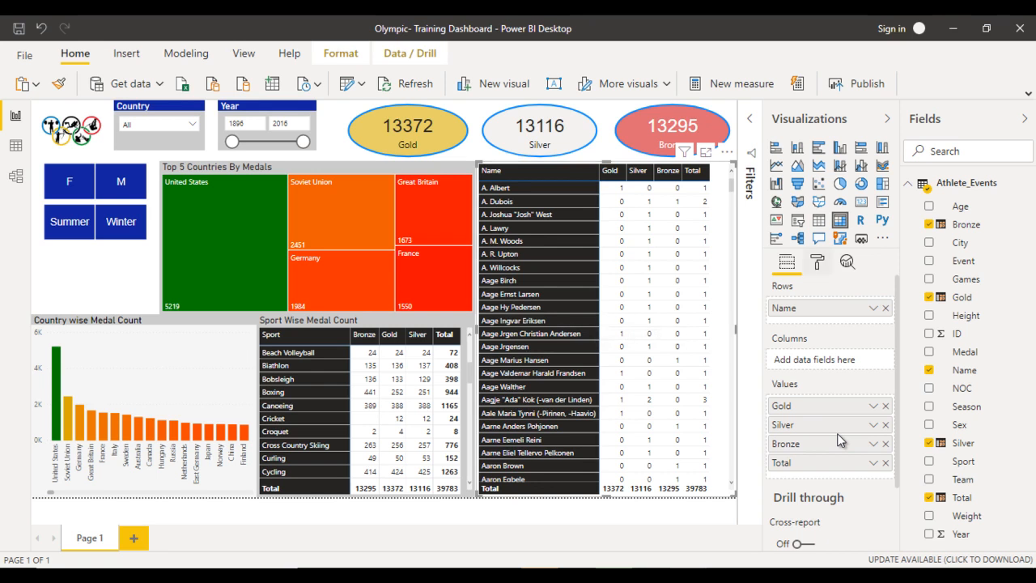
- Set the background color of the player matrix's row headers to the custom hex color ff6600
{"action": "left_click", "coordinate": [817, 262]}
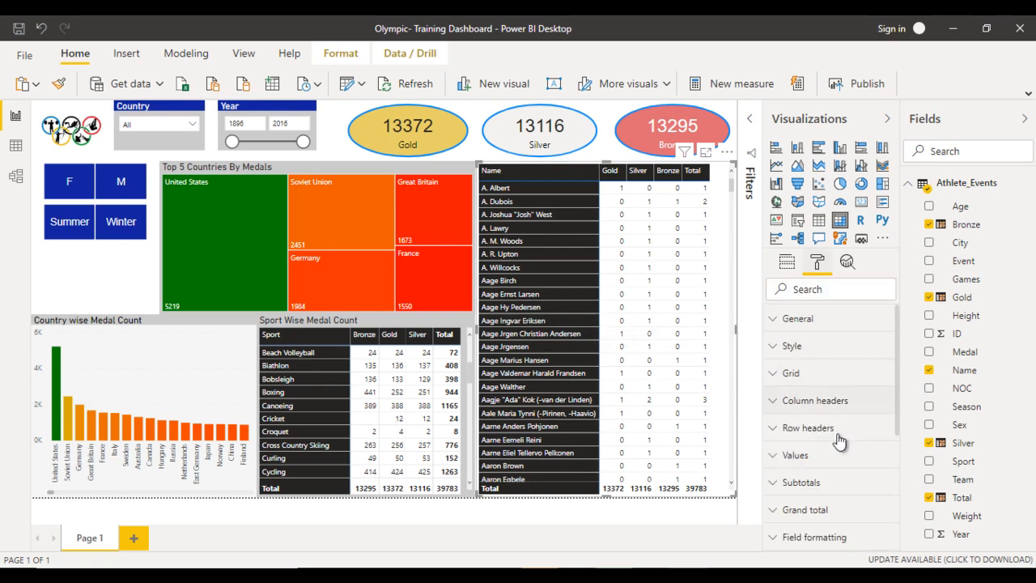
{"action": "left_click", "coordinate": [810, 428]}
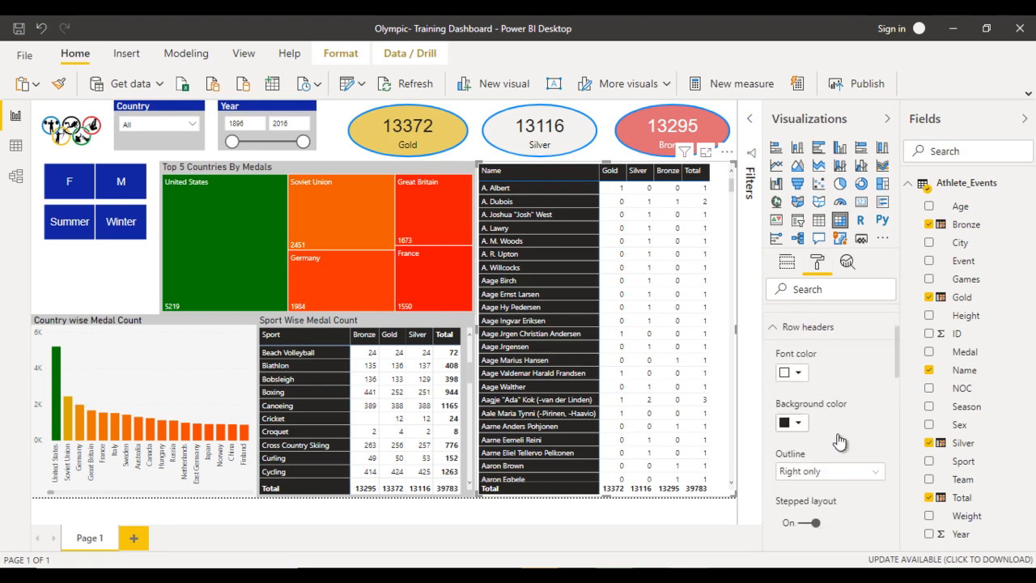
{"action": "left_click", "coordinate": [839, 436]}
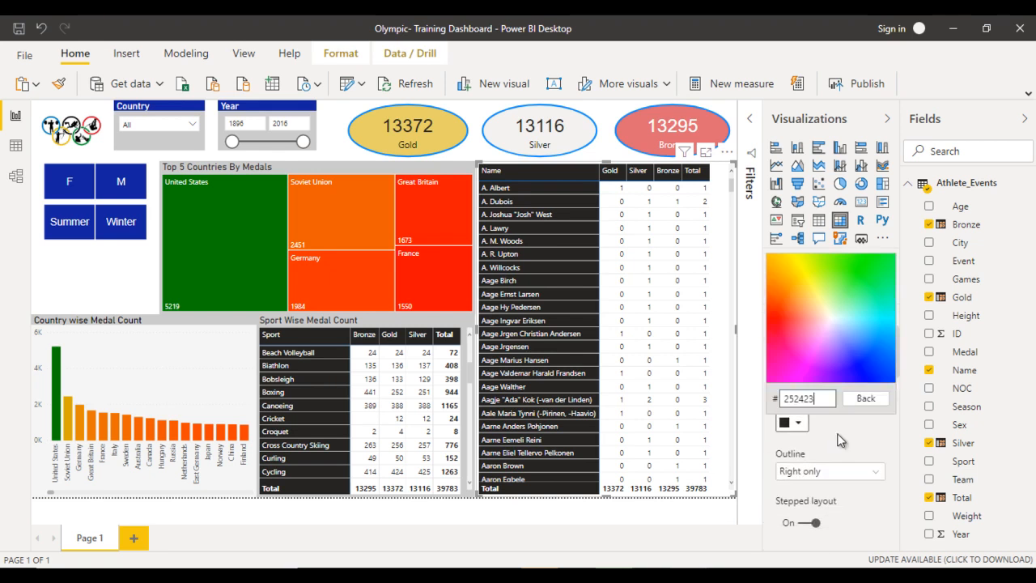
{"action": "key", "text": "ctrl+a"}
{"action": "type", "text": "ff6600"}
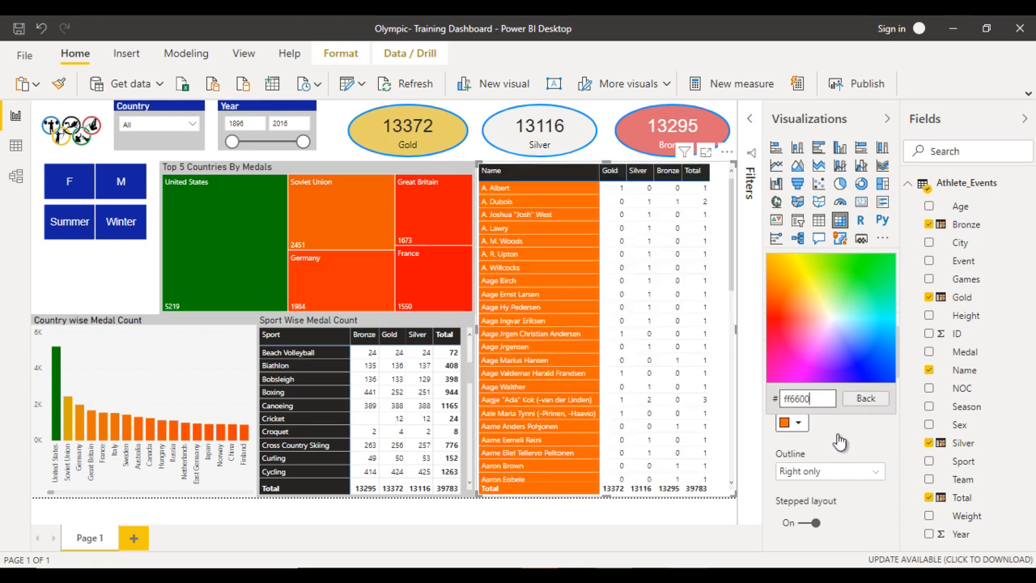
{"action": "left_click", "coordinate": [839, 441]}
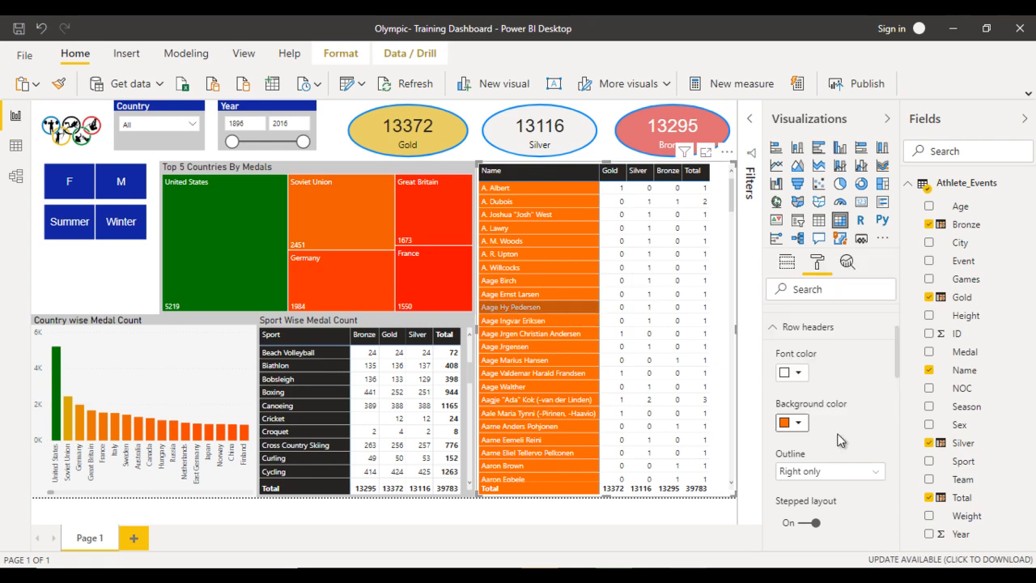
- Set the background color of the player matrix's column headers to dark blue
{"action": "left_click", "coordinate": [807, 327]}
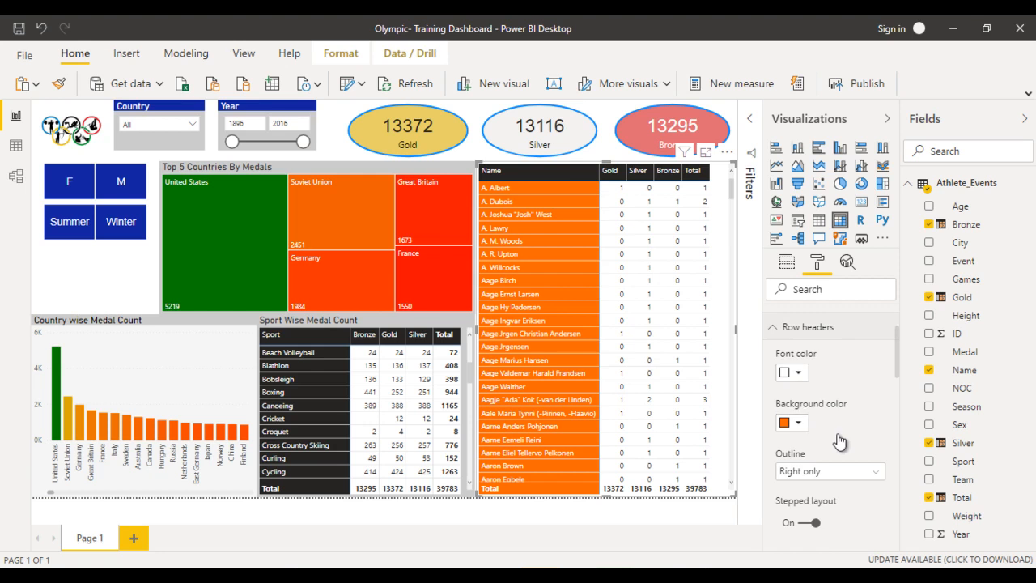
{"action": "scroll", "coordinate": [815, 350], "scroll_direction": "up", "scroll_amount": 1}
{"action": "left_click", "coordinate": [815, 351]}
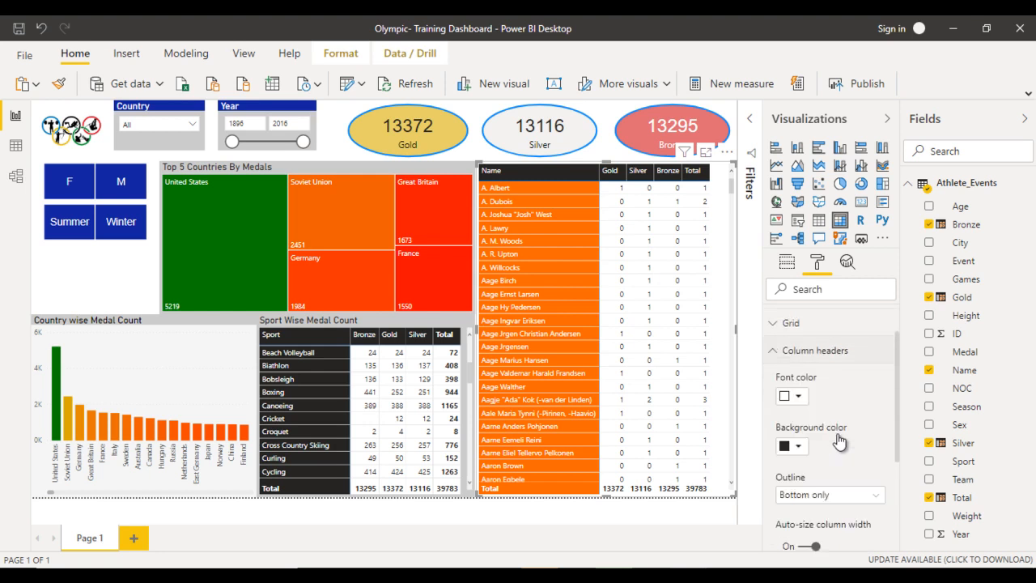
{"action": "left_click", "coordinate": [838, 441]}
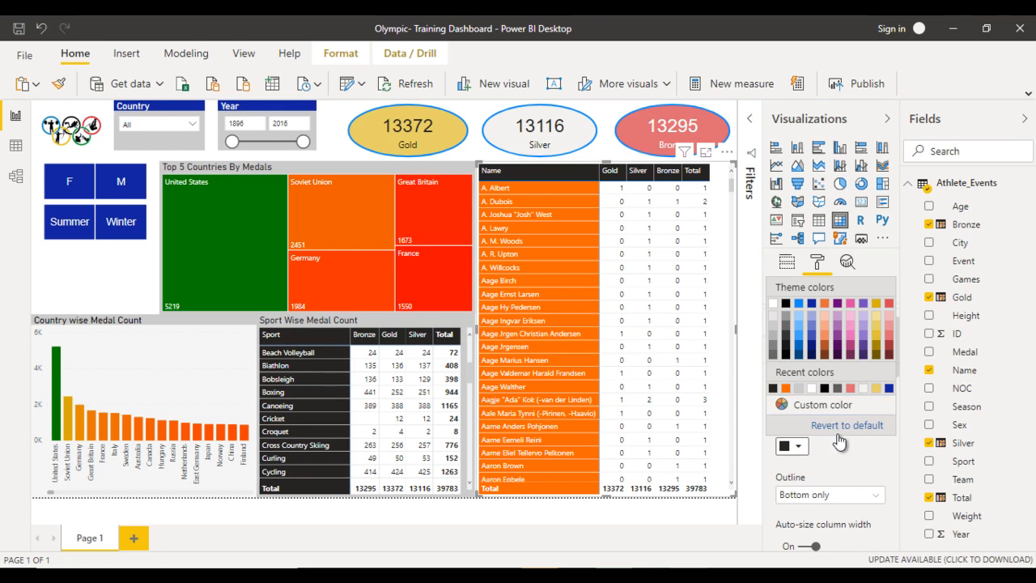
{"action": "left_click", "coordinate": [839, 435]}
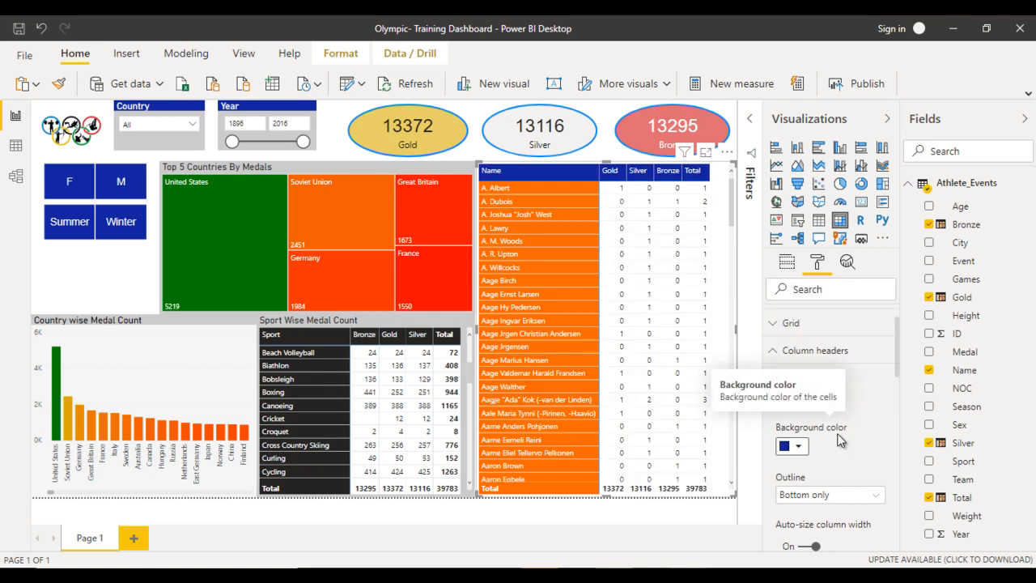
{"action": "left_click", "coordinate": [814, 351]}
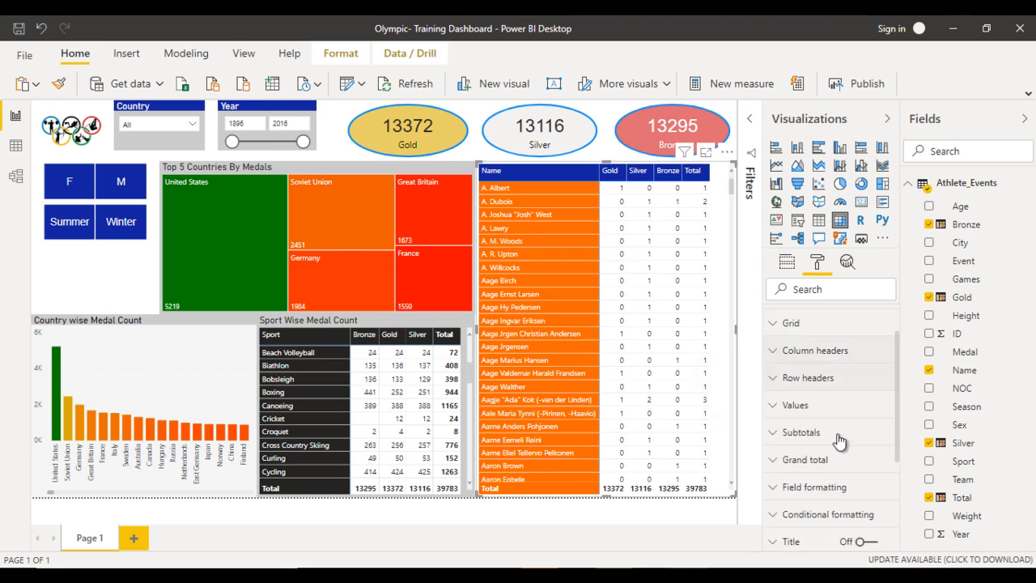
- Change the font family of the player matrix's values to Arial
{"action": "left_click", "coordinate": [819, 406]}
{"action": "scroll", "coordinate": [839, 441], "scroll_direction": "down", "scroll_amount": 6}
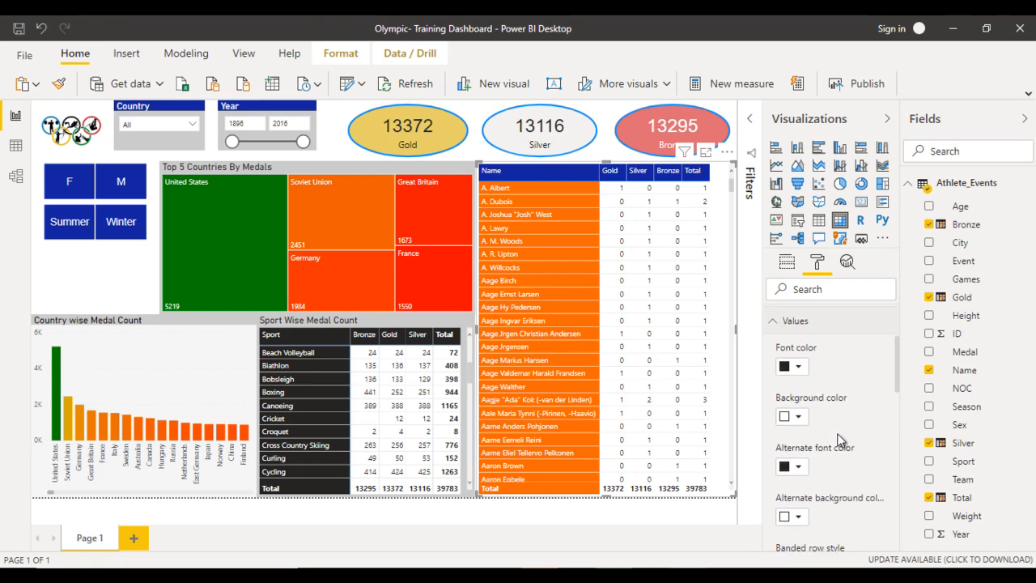
{"action": "scroll", "coordinate": [839, 441], "scroll_direction": "down", "scroll_amount": 7}
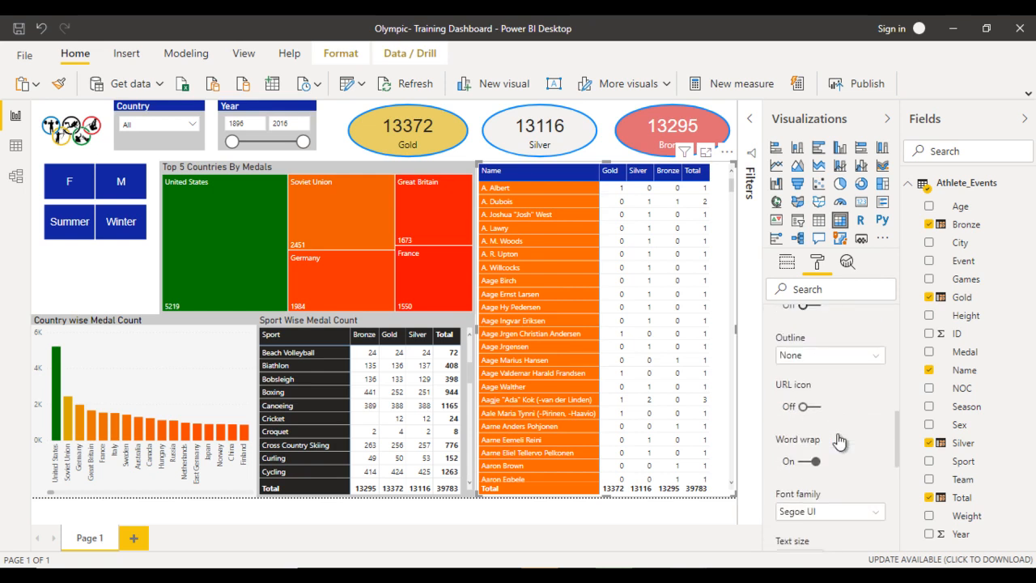
{"action": "left_click", "coordinate": [818, 451]}
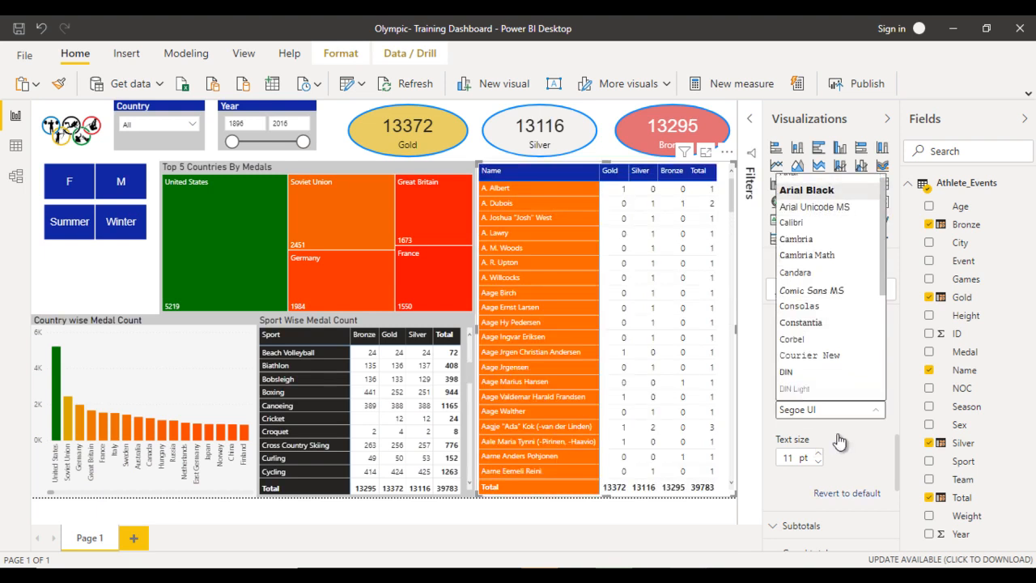
{"action": "key", "text": "Return"}
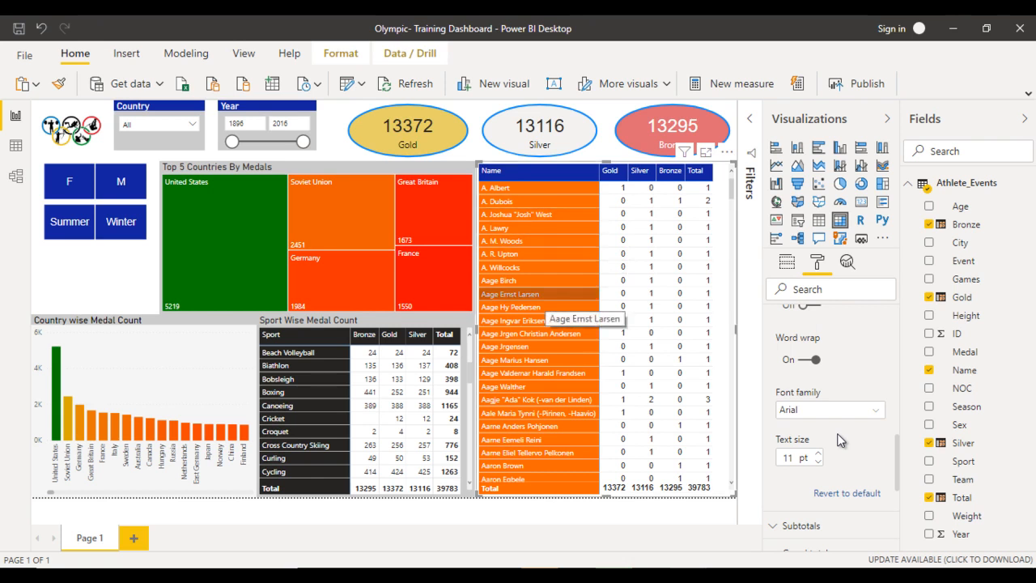
- Set the player matrix's grid text size to 11 pt and deselect the visual
{"action": "scroll", "coordinate": [842, 440], "scroll_direction": "up", "scroll_amount": 3}
{"action": "scroll", "coordinate": [842, 441], "scroll_direction": "up", "scroll_amount": 4}
{"action": "left_click", "coordinate": [839, 442]}
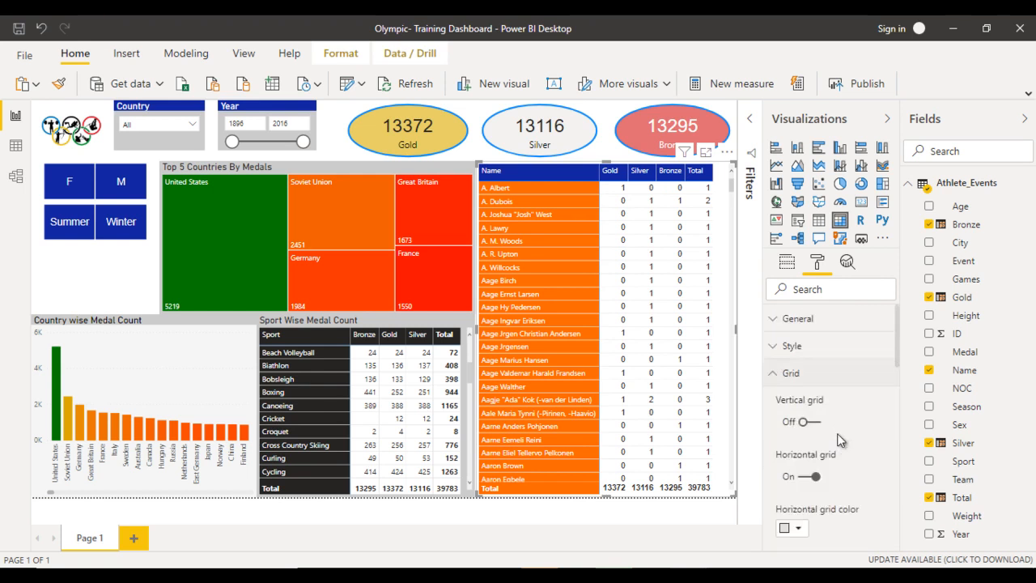
{"action": "scroll", "coordinate": [841, 440], "scroll_direction": "down", "scroll_amount": 2}
{"action": "scroll", "coordinate": [839, 440], "scroll_direction": "down", "scroll_amount": 4}
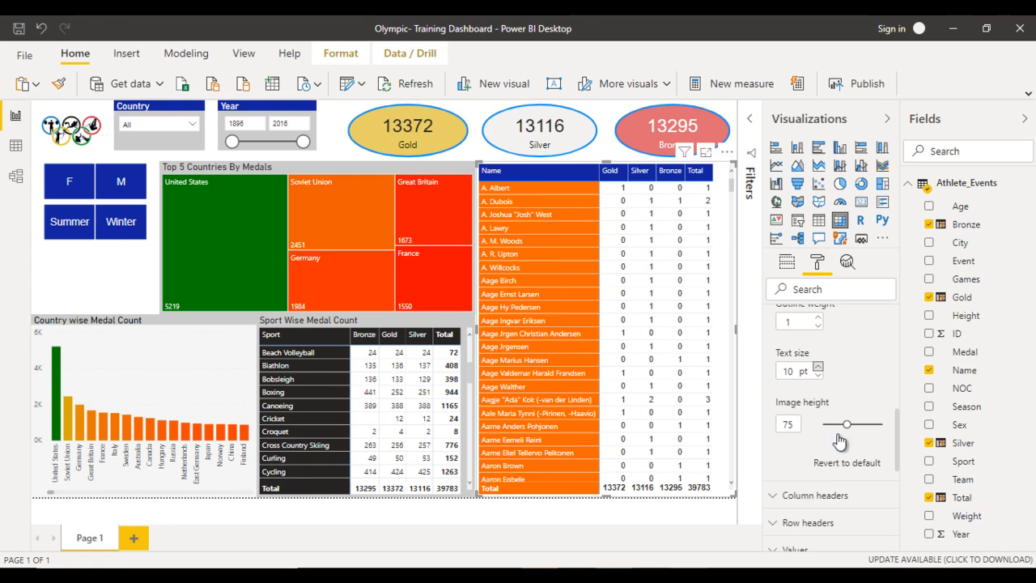
{"action": "left_click", "coordinate": [818, 366]}
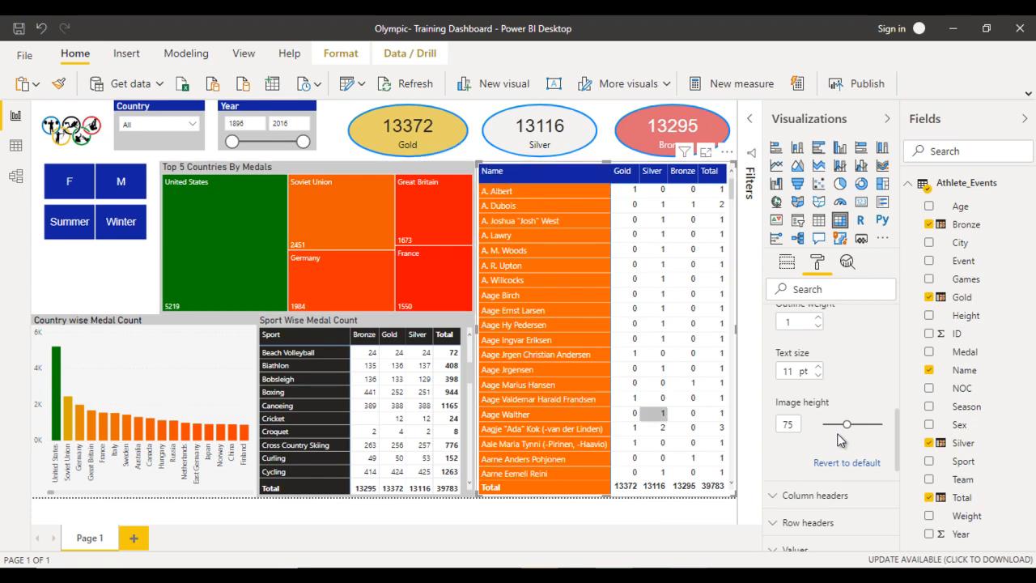
{"action": "key", "text": "Escape"}
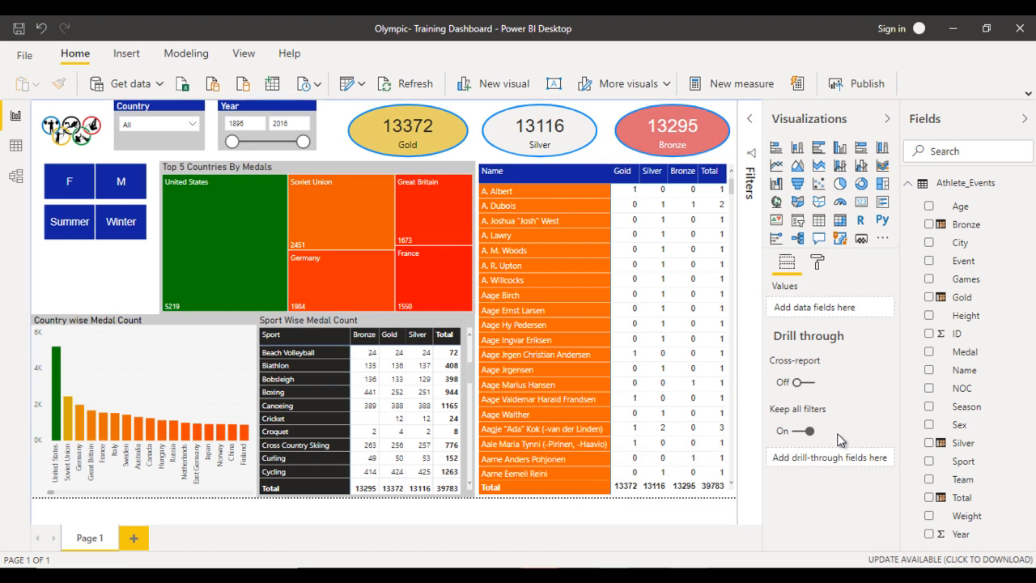
- Check the finished Olympic report, then create a new measure starting Young_Player = CALCULATE(MAX(Athlete_Events[Name]),
{"action": "mouse_move", "coordinate": [688, 576]}
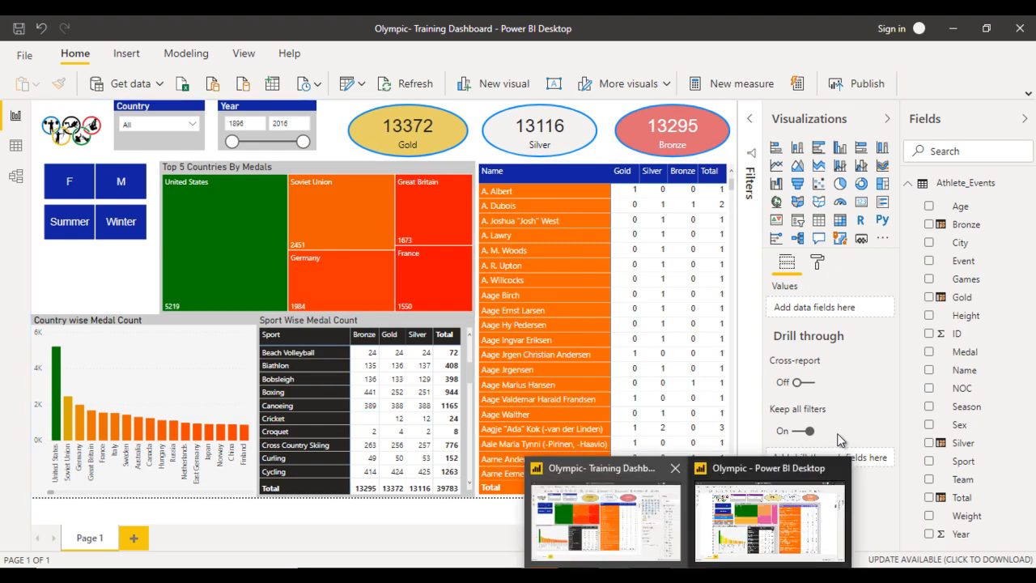
{"action": "left_click", "coordinate": [769, 518]}
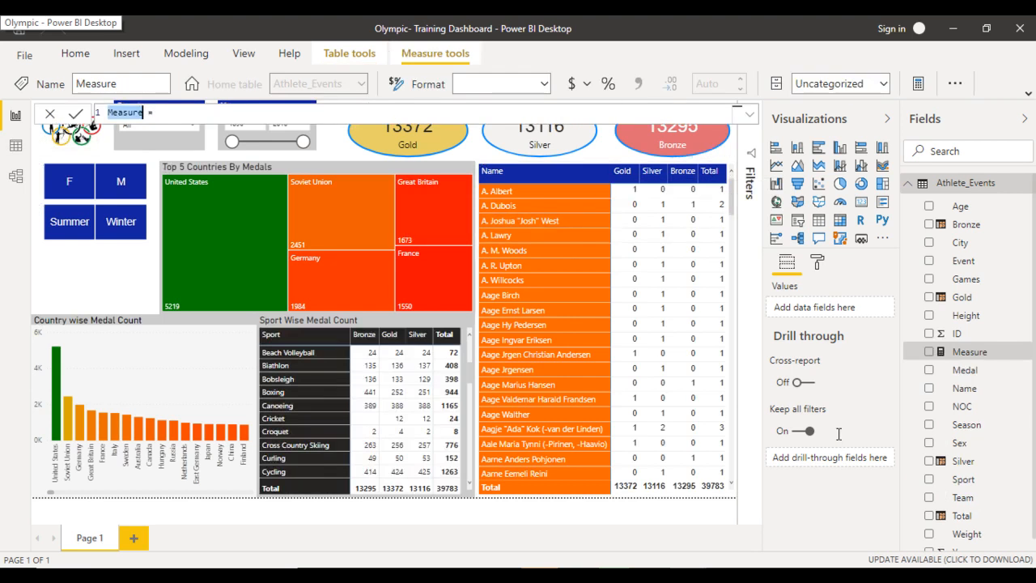
{"action": "type", "text": "Young"}
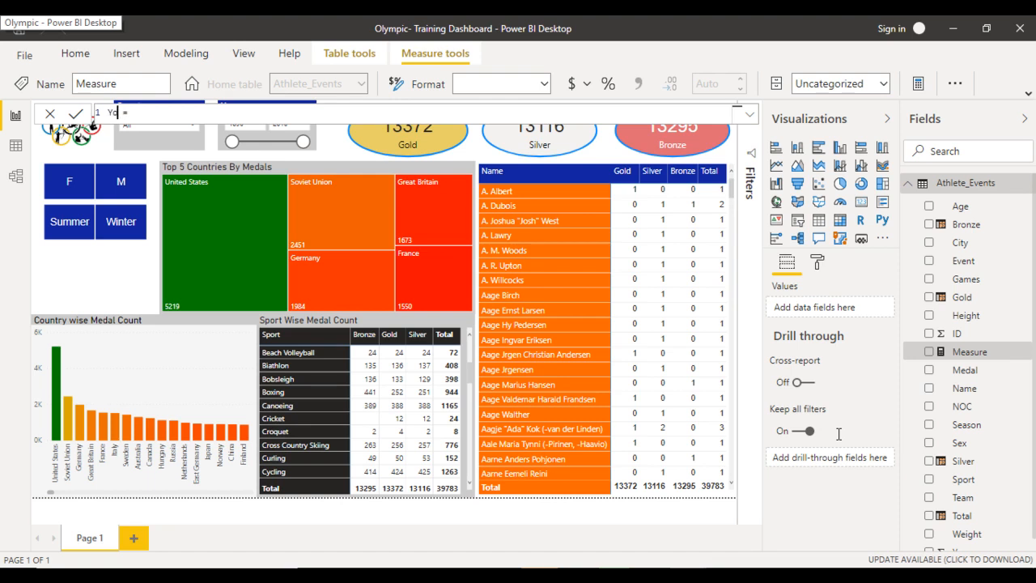
{"action": "type", "text": "_Player = Cal"}
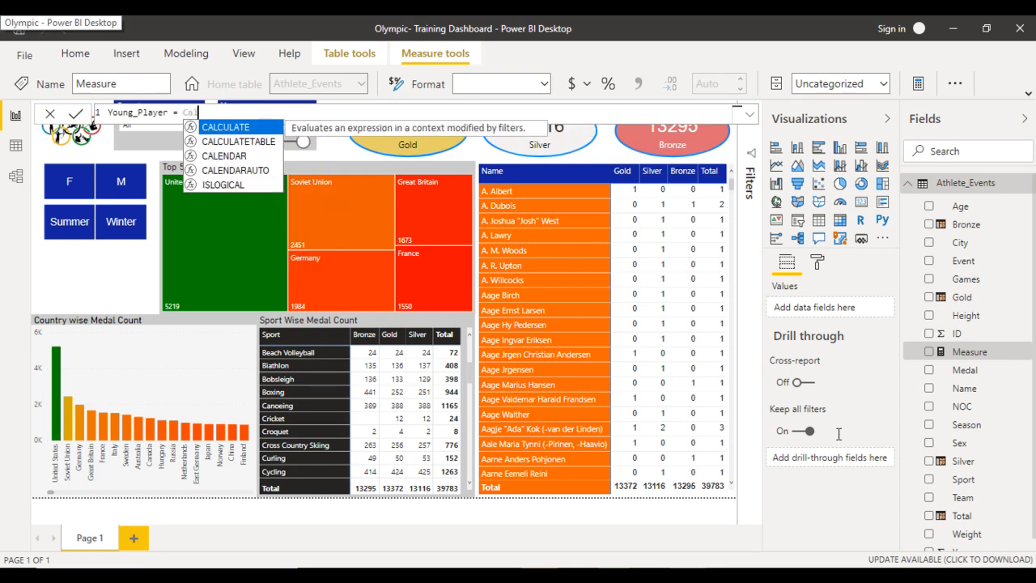
{"action": "key", "text": "Tab"}
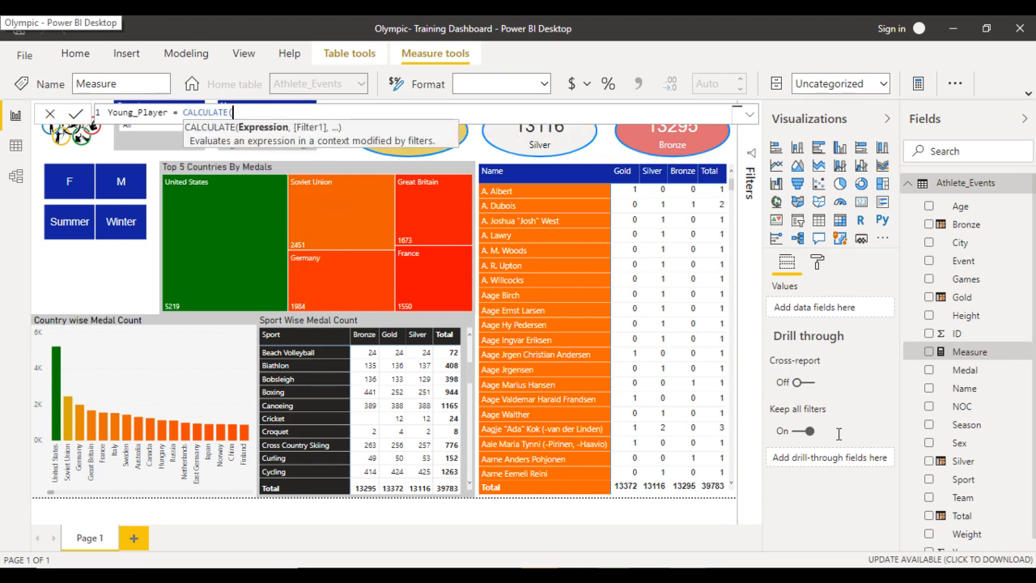
{"action": "type", "text": "max"}
{"action": "key", "text": "Tab"}
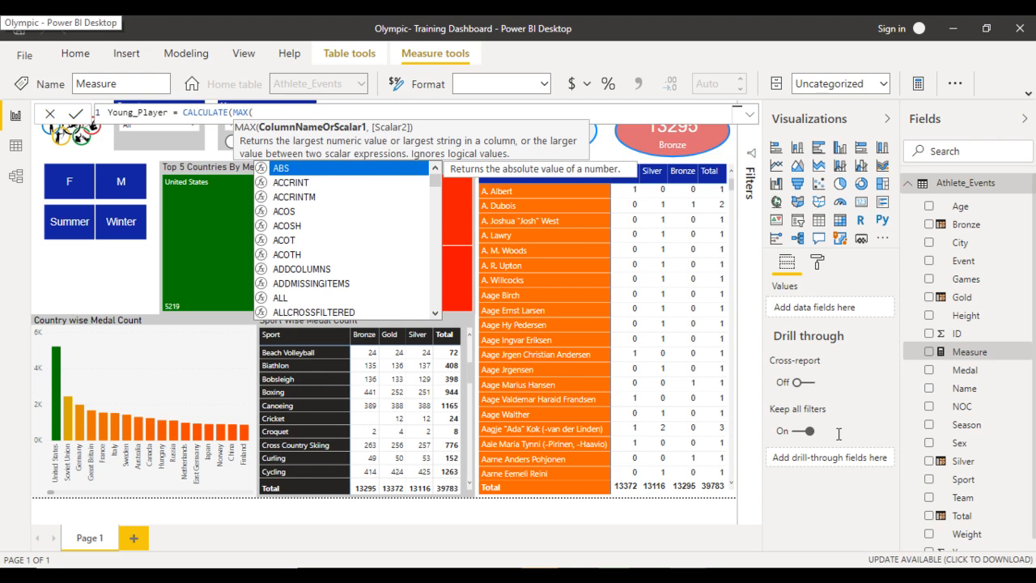
{"action": "type", "text": "name"}
{"action": "key", "text": "Tab"}
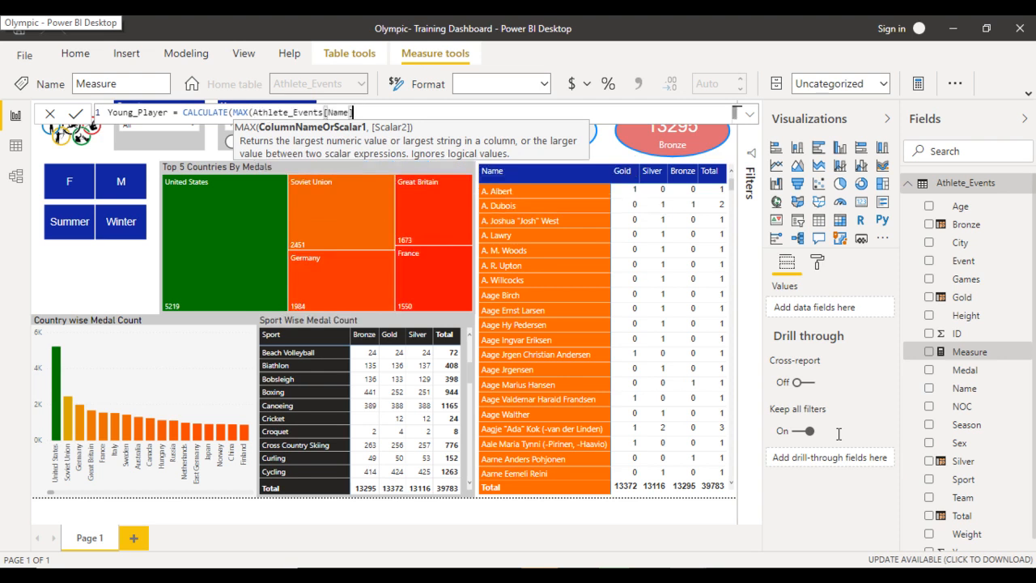
{"action": "type", "text": ")"}
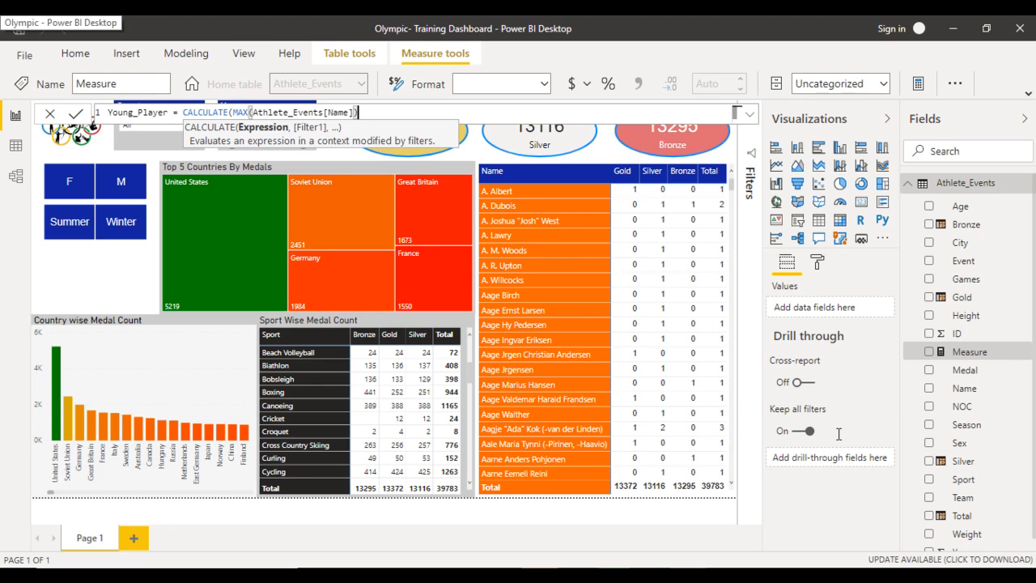
{"action": "type", "text": ","}
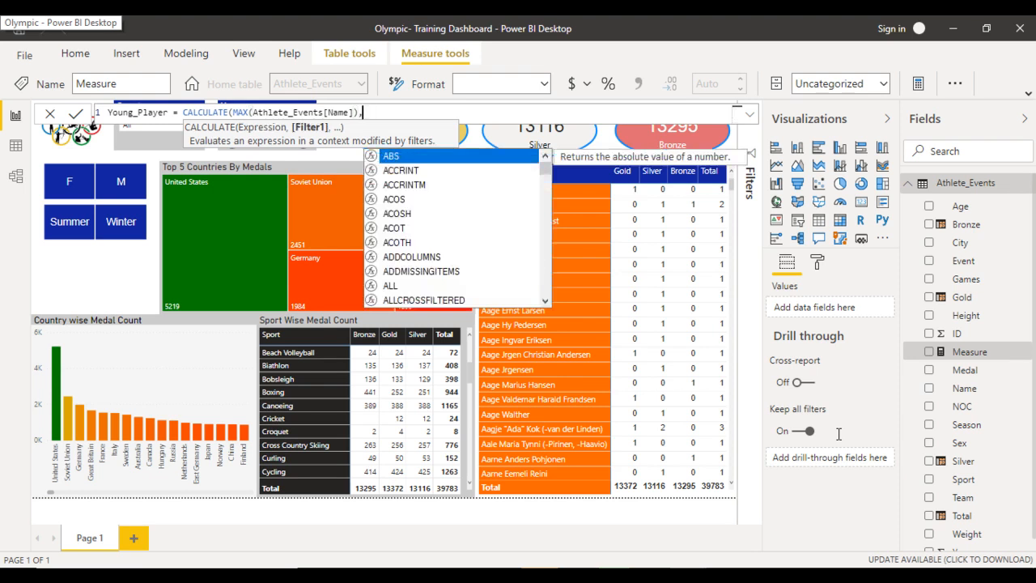
{"action": "type", "text": "filter"}
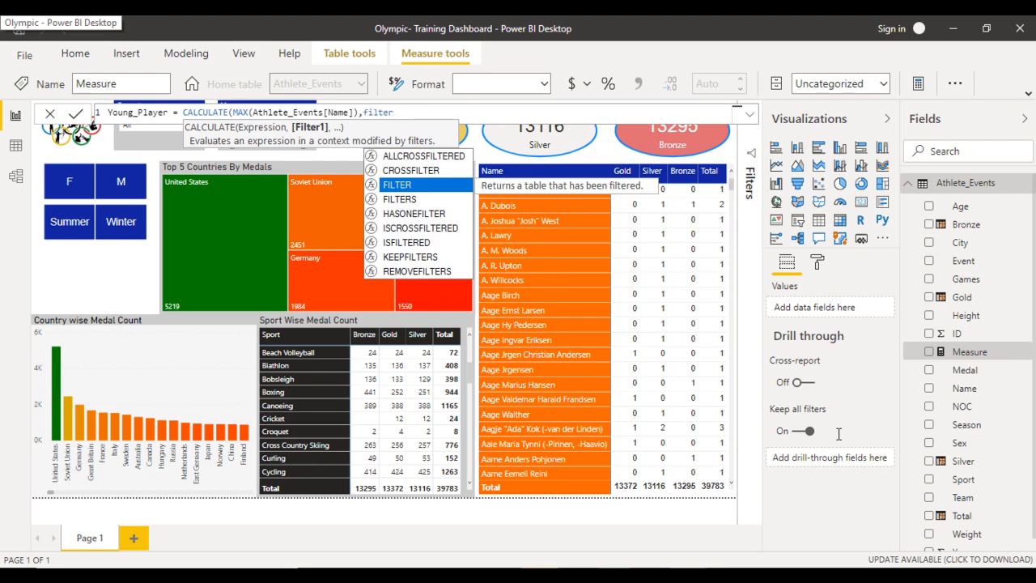
{"action": "type", "text": "(ath"}
- Complete the Young_Player measure with the condition FILTER(Athlete_Events,Athlete_Events[Age]=MIN(Athlete_Events[Age])) and commit it
{"action": "key", "text": "Tab"}
{"action": "type", "text": ","}
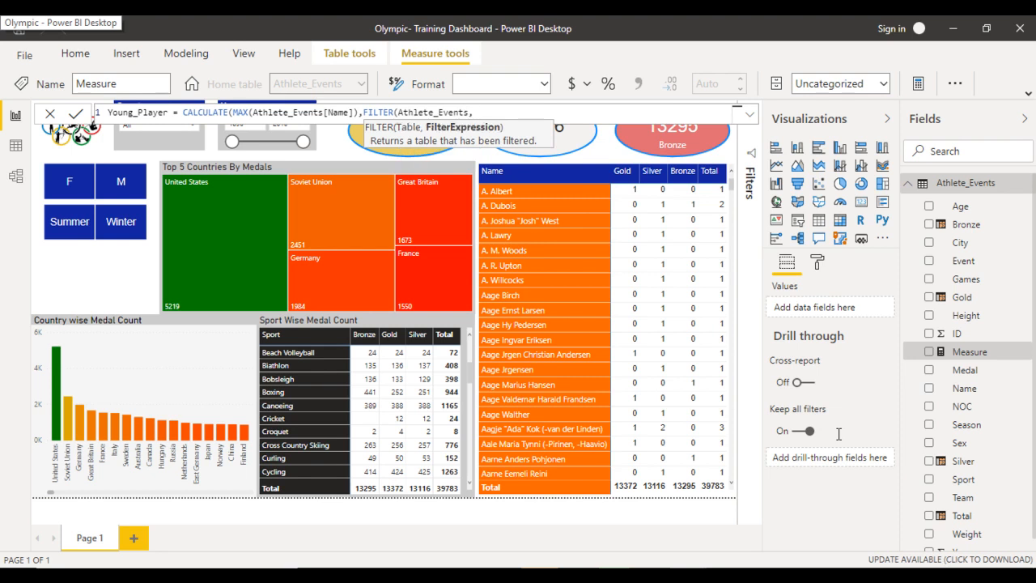
{"action": "type", "text": "age"}
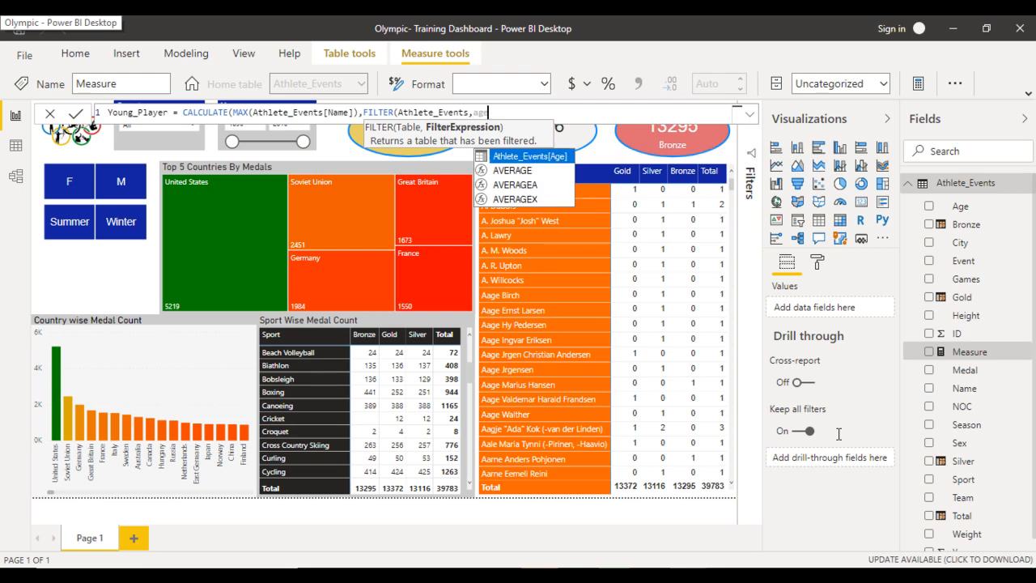
{"action": "key", "text": "Tab"}
{"action": "type", "text": "=MIN(age"}
{"action": "key", "text": "Tab"}
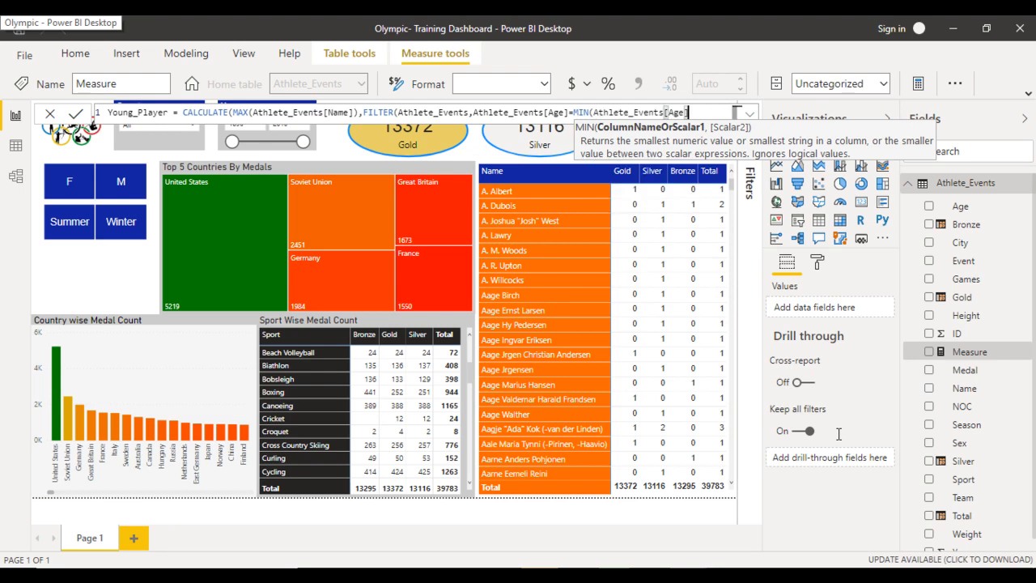
{"action": "type", "text": "))"}
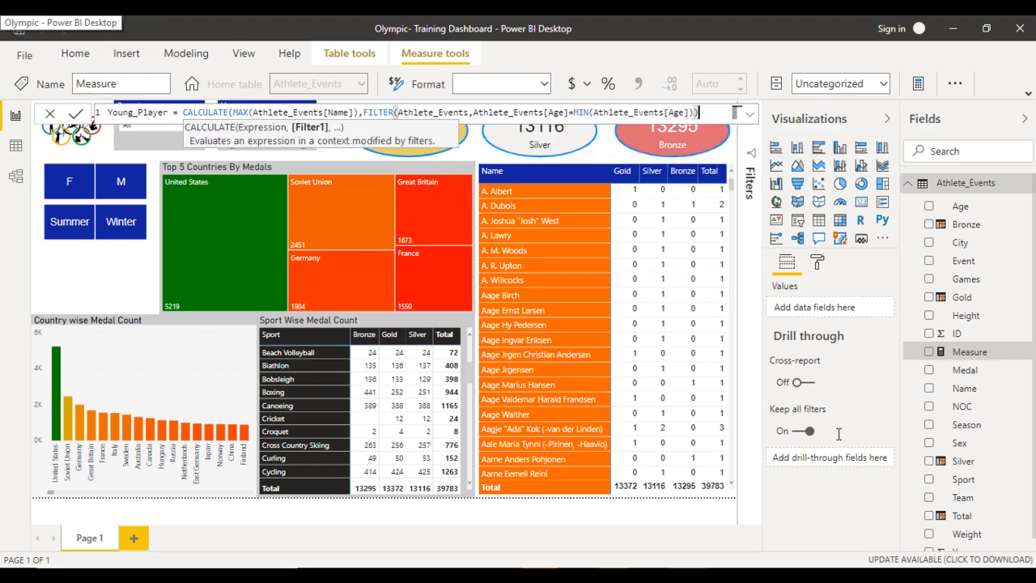
{"action": "type", "text": ")"}
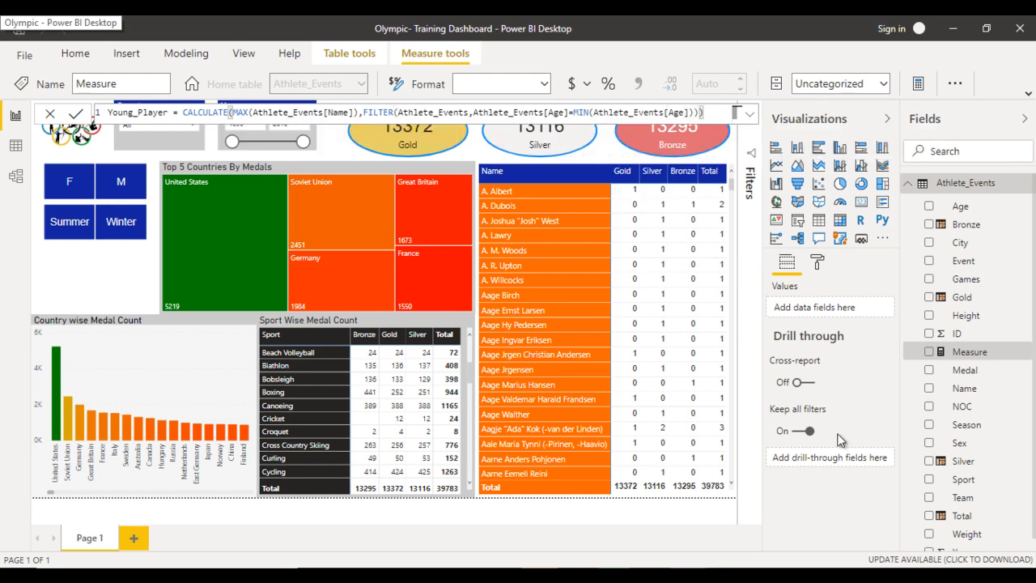
{"action": "key", "text": "Return"}
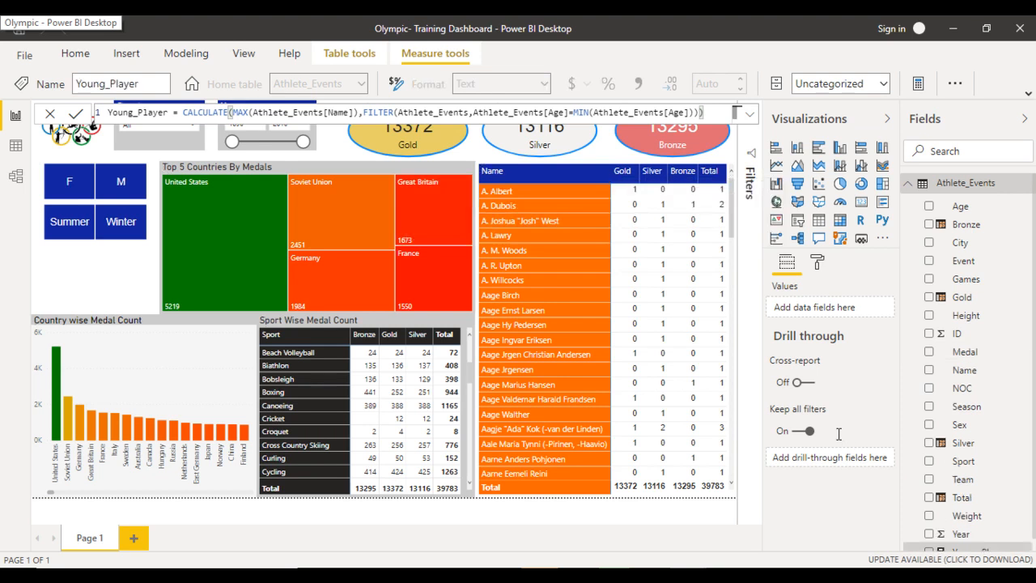
- Nudge the F/M slicer and the Summer/Winter slicer slightly upward to free space beneath them
{"action": "left_click", "coordinate": [152, 186]}
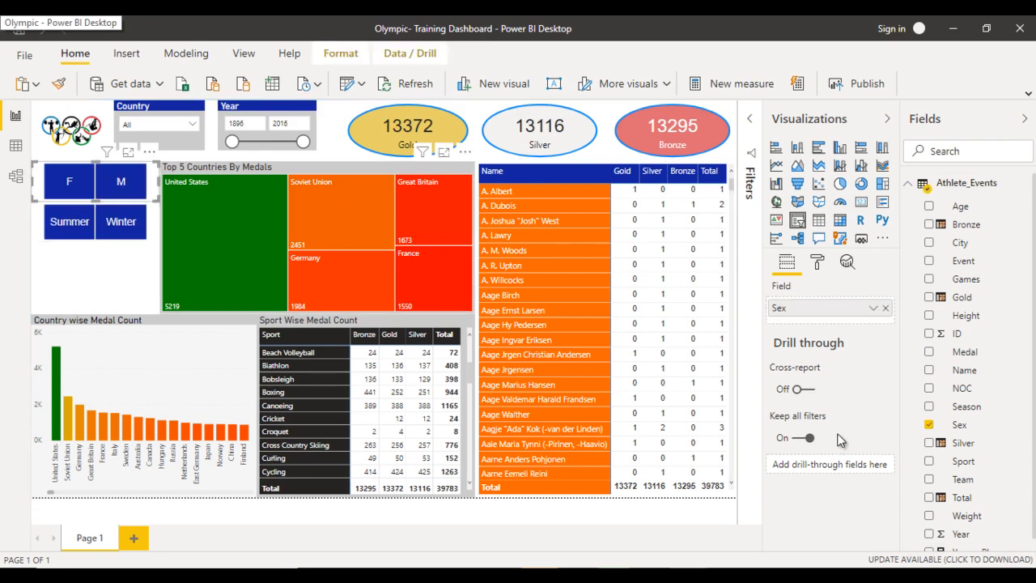
{"action": "key", "text": "Up"}
{"action": "key", "text": "Up"}
{"action": "key", "text": "Up"}
{"action": "key", "text": "Up"}
{"action": "key", "text": "Up"}
{"action": "key", "text": "Up"}
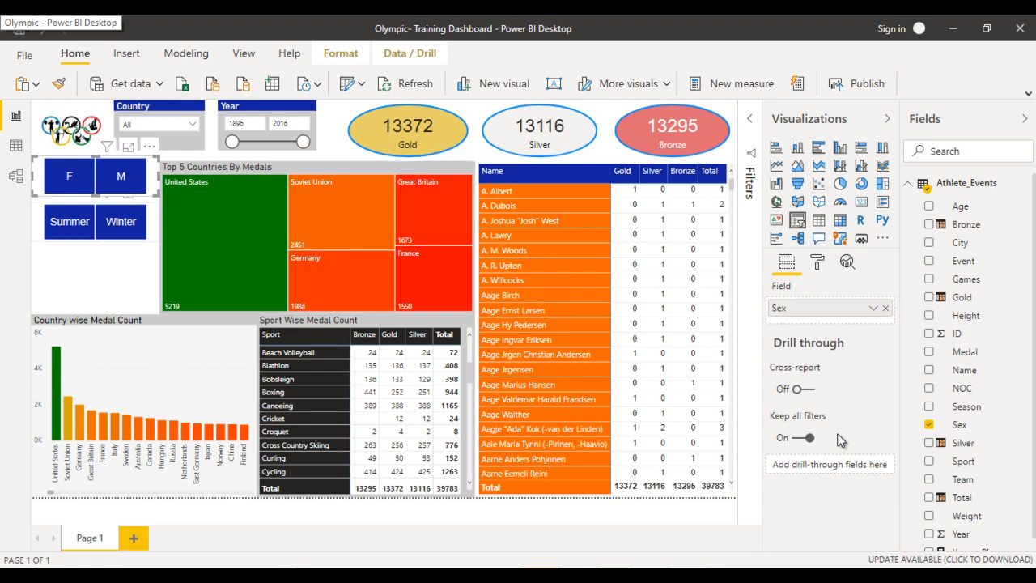
{"action": "key", "text": "Tab"}
{"action": "key", "text": "Up"}
{"action": "key", "text": "Up"}
{"action": "key", "text": "Up"}
{"action": "key", "text": "Up"}
{"action": "key", "text": "Up"}
{"action": "key", "text": "Up"}
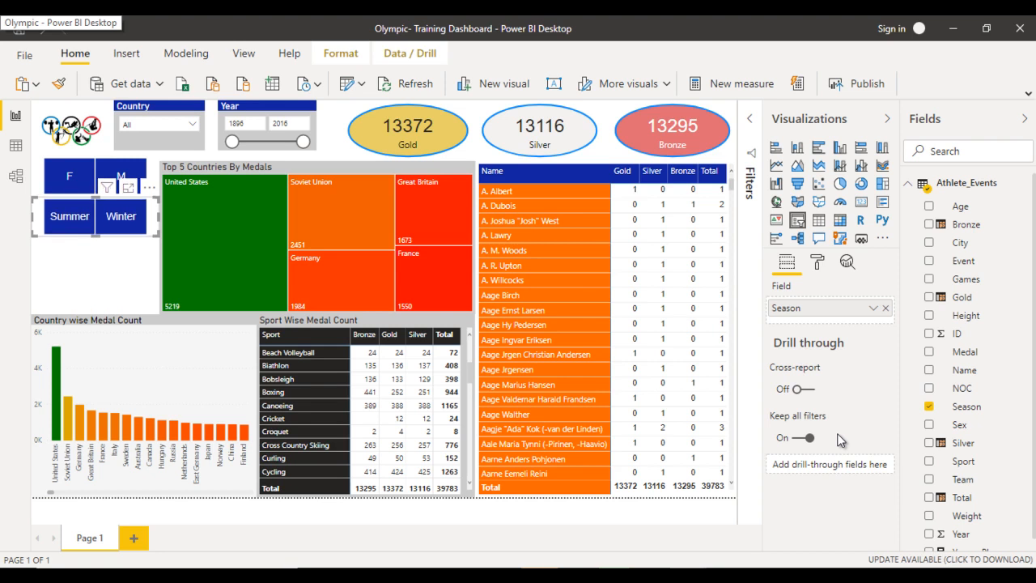
{"action": "key", "text": "Escape"}
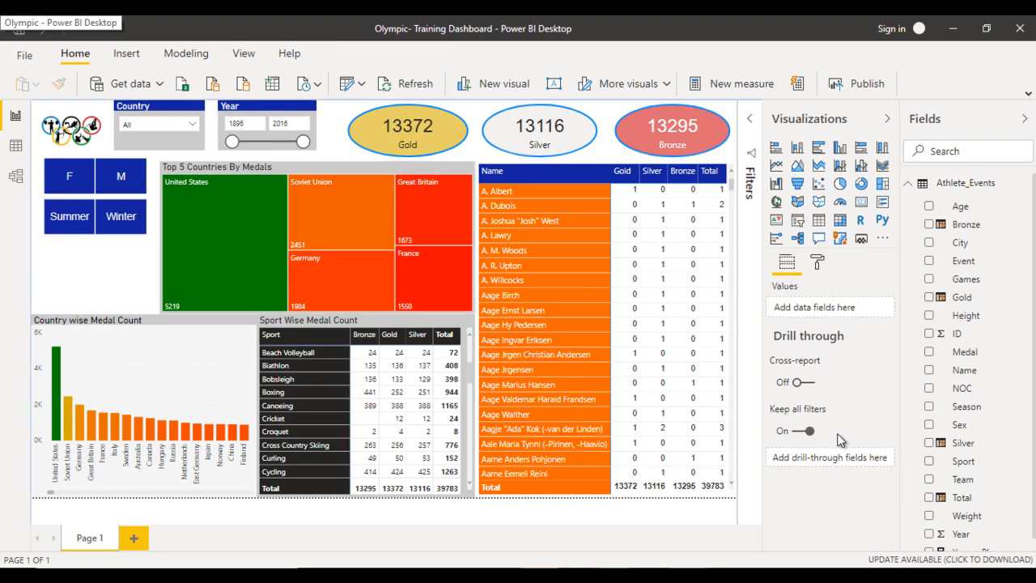
- Insert an empty card visual, shrink it to the slicers' width and place it directly below the Summer/Winter slicer
{"action": "left_click", "coordinate": [861, 201]}
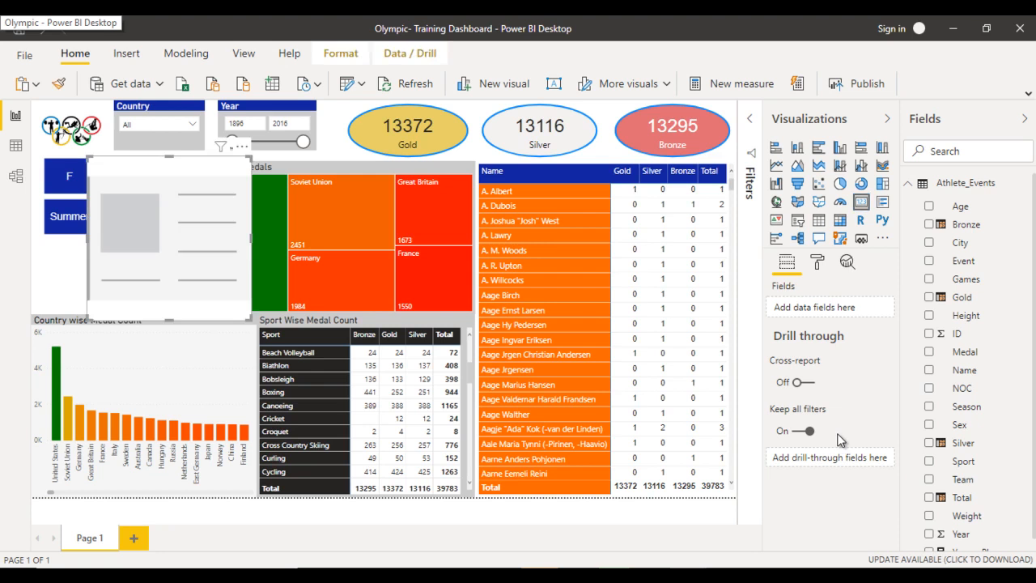
{"action": "left_click_drag", "start_coordinate": [169, 157], "coordinate": [114, 261]}
{"action": "left_click_drag", "start_coordinate": [196, 260], "coordinate": [160, 276]}
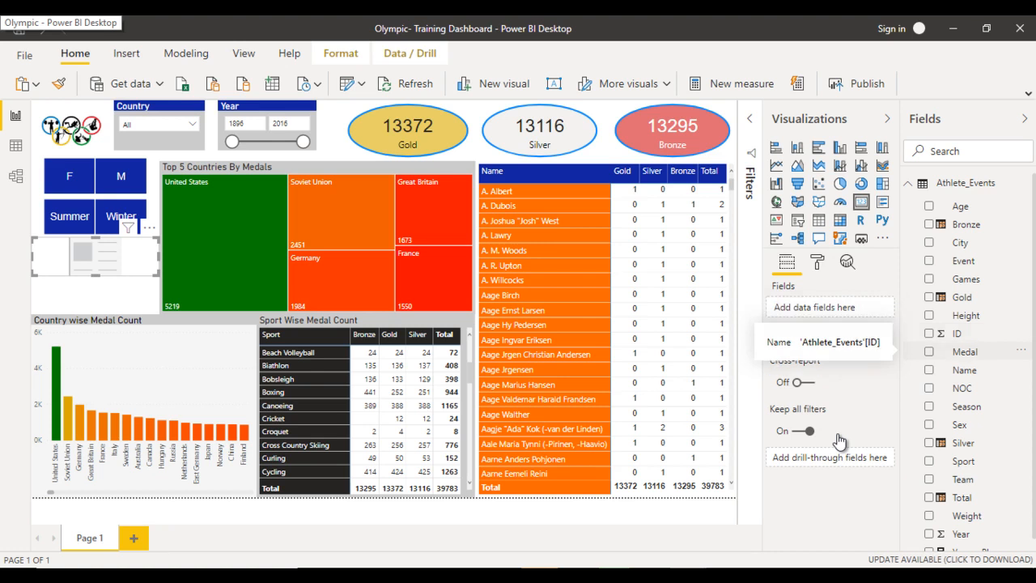
- Show the Young_Player measure in the new card and set its data label text size to 15 pt
{"action": "scroll", "coordinate": [967, 467], "scroll_direction": "down", "scroll_amount": 1}
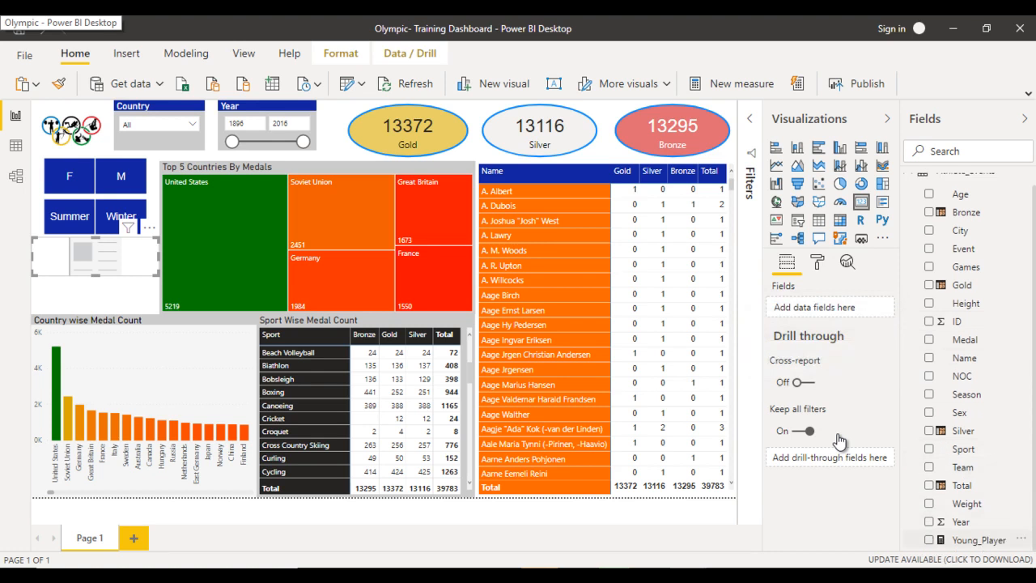
{"action": "left_click_drag", "start_coordinate": [978, 540], "coordinate": [834, 308]}
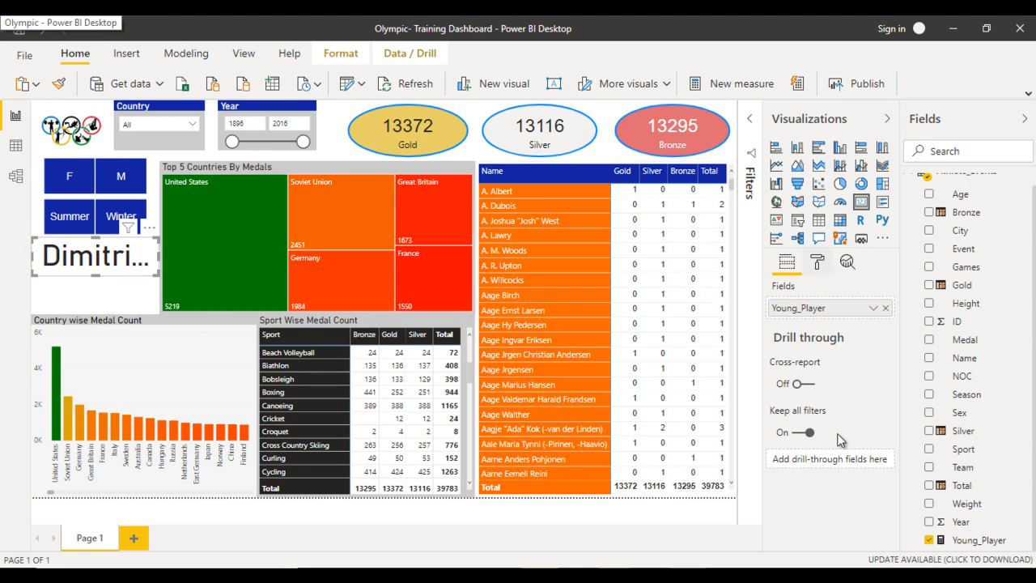
{"action": "left_click", "coordinate": [818, 262]}
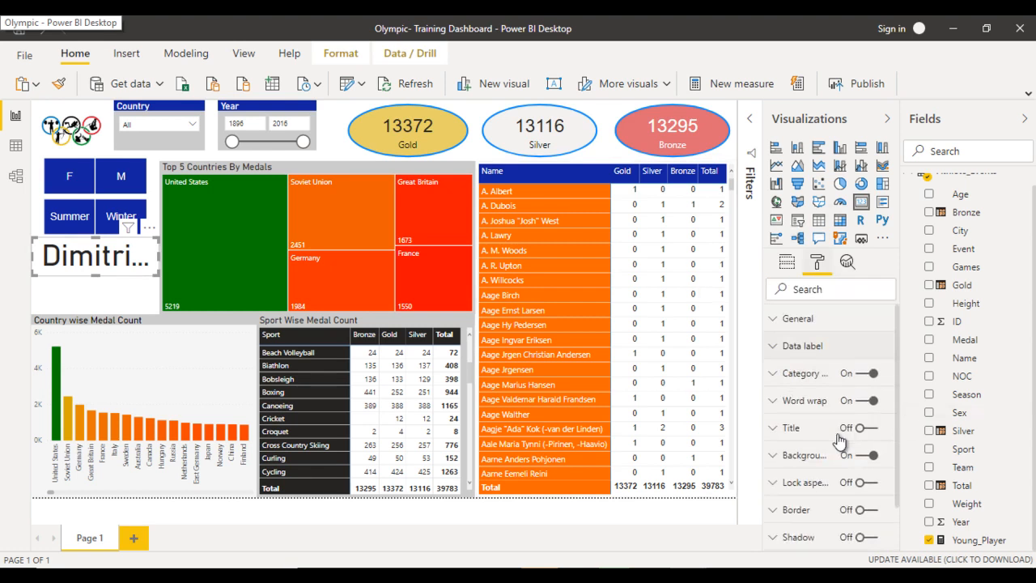
{"action": "scroll", "coordinate": [839, 437], "scroll_direction": "down", "scroll_amount": 3}
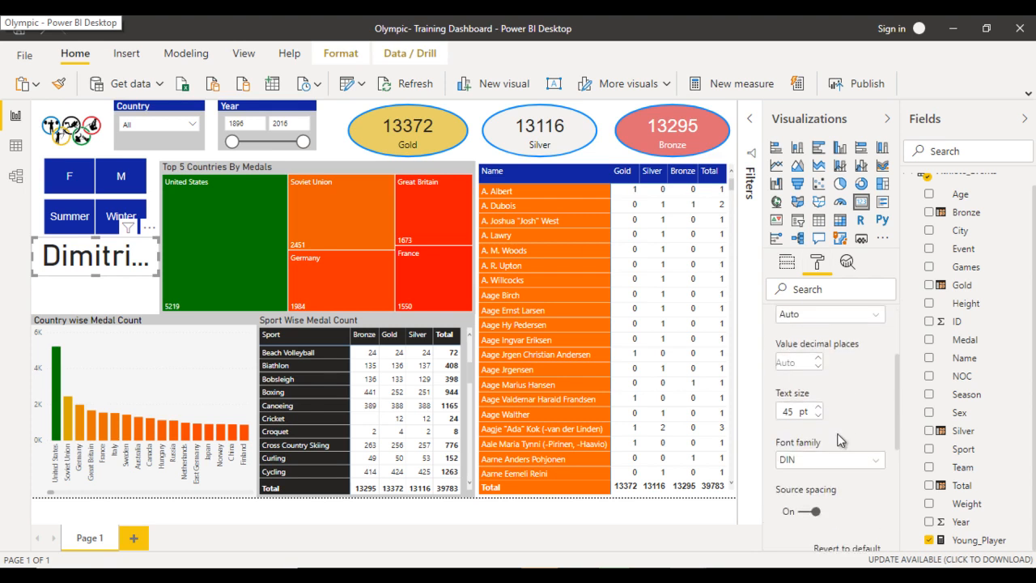
{"action": "left_click", "coordinate": [839, 435]}
{"action": "type", "text": "25"}
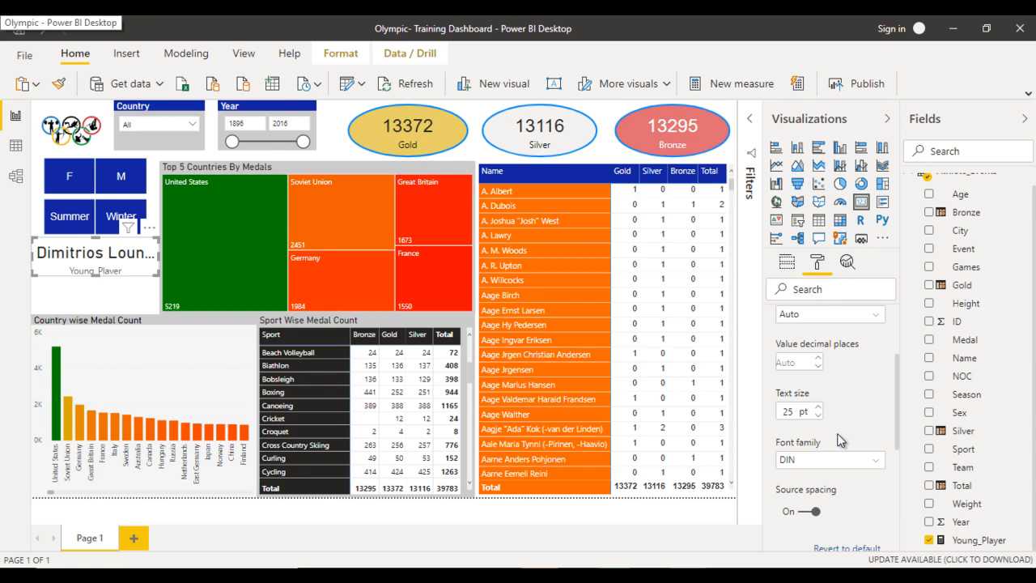
{"action": "left_click", "coordinate": [838, 435]}
{"action": "type", "text": "20"}
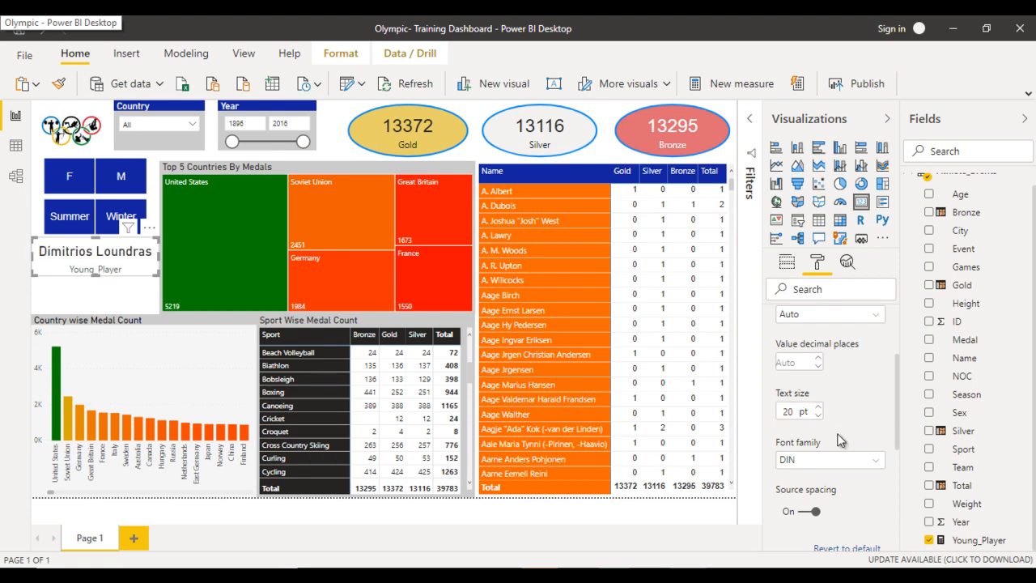
{"action": "left_click", "coordinate": [838, 435]}
{"action": "type", "text": "15"}
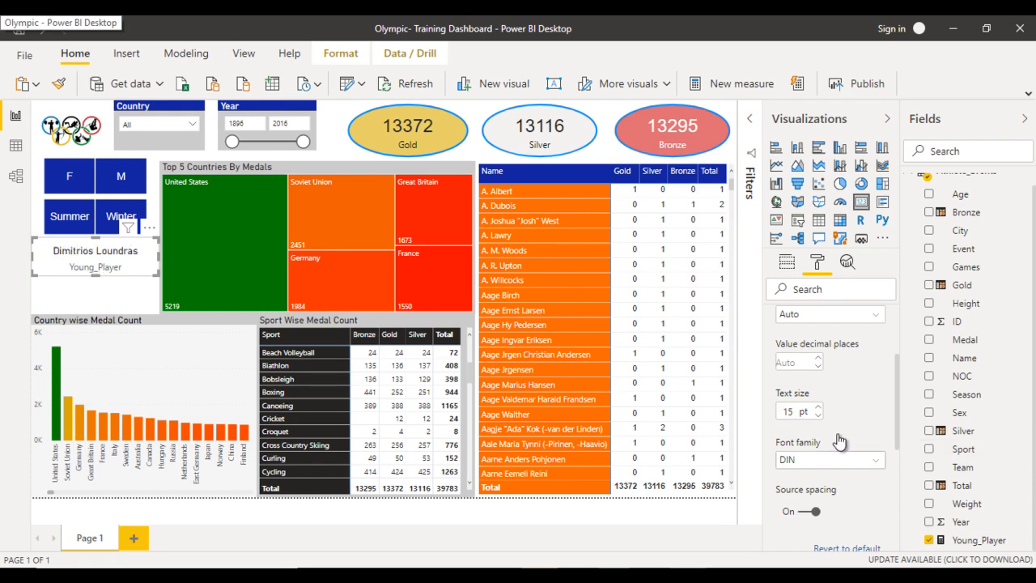
- Change the card's data label font to Arial and turn off its category label
{"action": "left_click", "coordinate": [839, 456]}
{"action": "key", "text": "Up"}
{"action": "key", "text": "Up"}
{"action": "key", "text": "Up"}
{"action": "key", "text": "Up"}
{"action": "key", "text": "Up"}
{"action": "key", "text": "Up"}
{"action": "key", "text": "Up"}
{"action": "key", "text": "Up"}
{"action": "key", "text": "Up"}
{"action": "key", "text": "Up"}
{"action": "key", "text": "Up"}
{"action": "key", "text": "Up"}
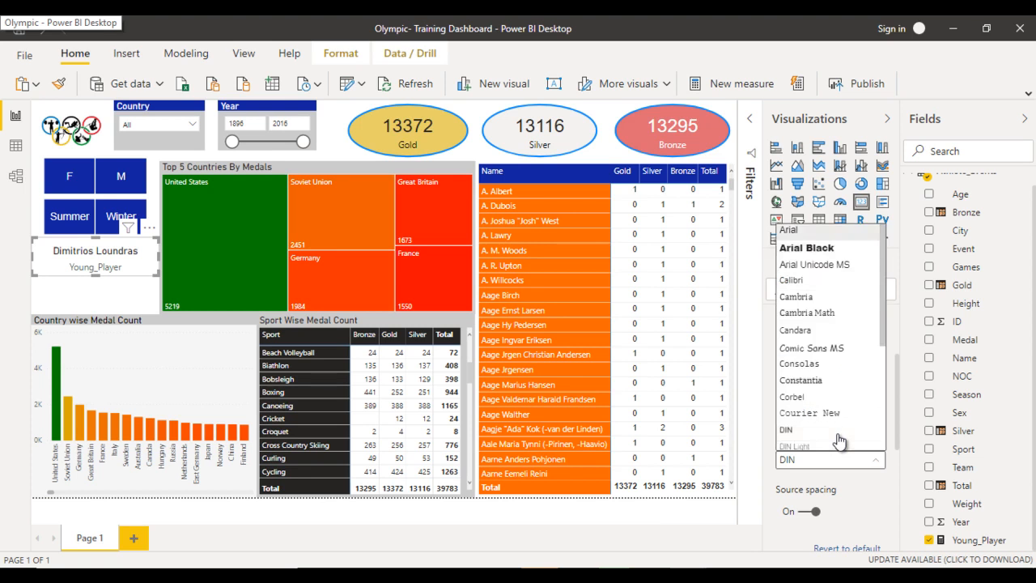
{"action": "key", "text": "Return"}
{"action": "scroll", "coordinate": [838, 439], "scroll_direction": "up", "scroll_amount": 3}
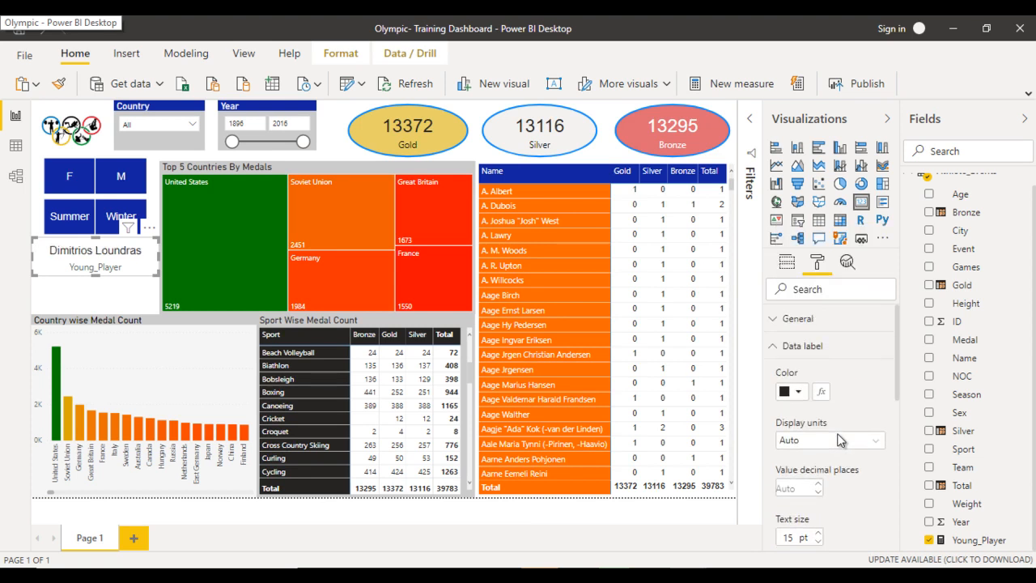
{"action": "left_click", "coordinate": [816, 347]}
{"action": "left_click", "coordinate": [867, 373]}
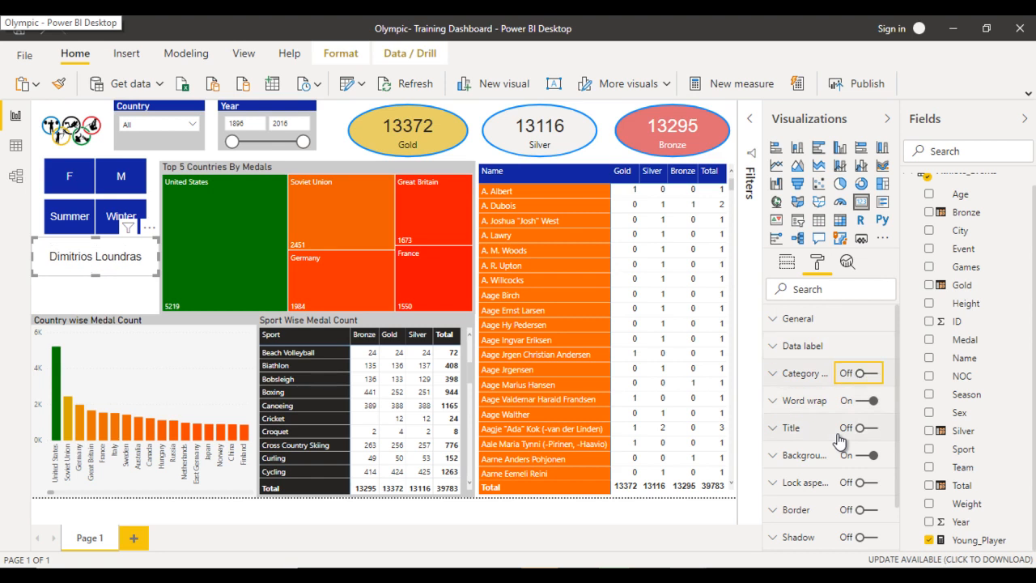
- Turn on the card's title and set its text to Youngest Medalist
{"action": "left_click", "coordinate": [866, 428]}
{"action": "left_click", "coordinate": [838, 435]}
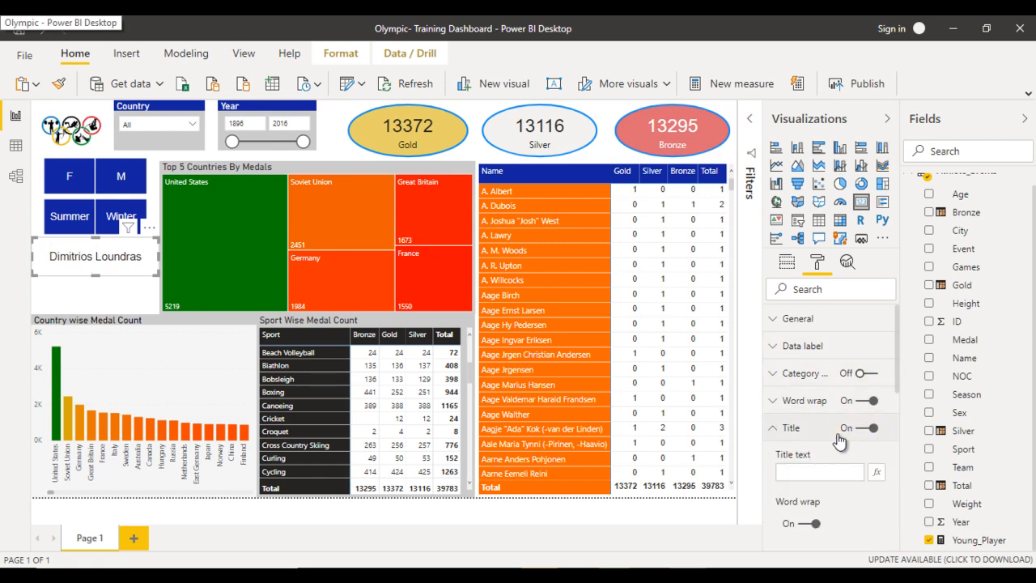
{"action": "scroll", "coordinate": [838, 435], "scroll_direction": "down", "scroll_amount": 1}
{"action": "left_click", "coordinate": [839, 429]}
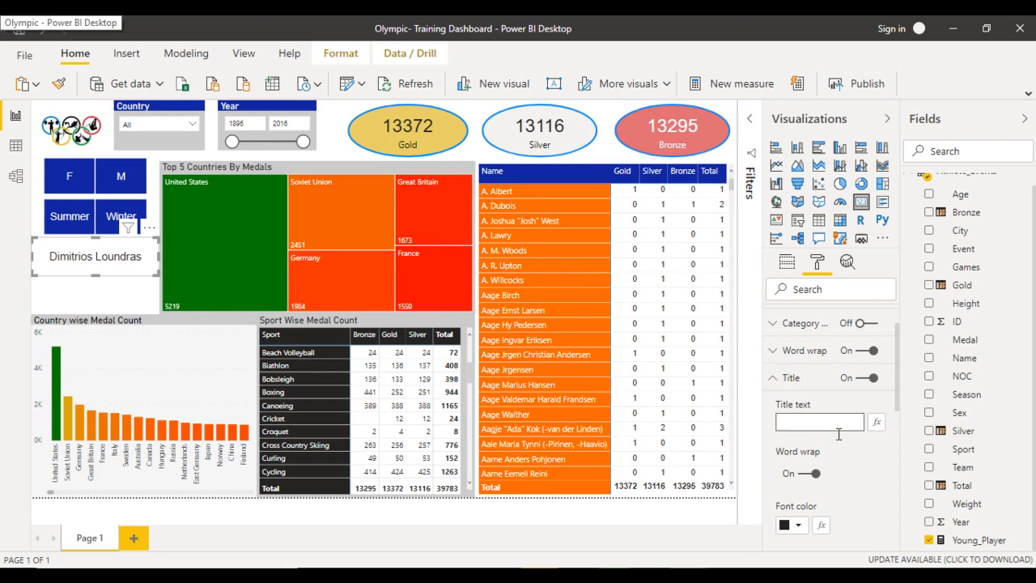
{"action": "type", "text": "Youngest"}
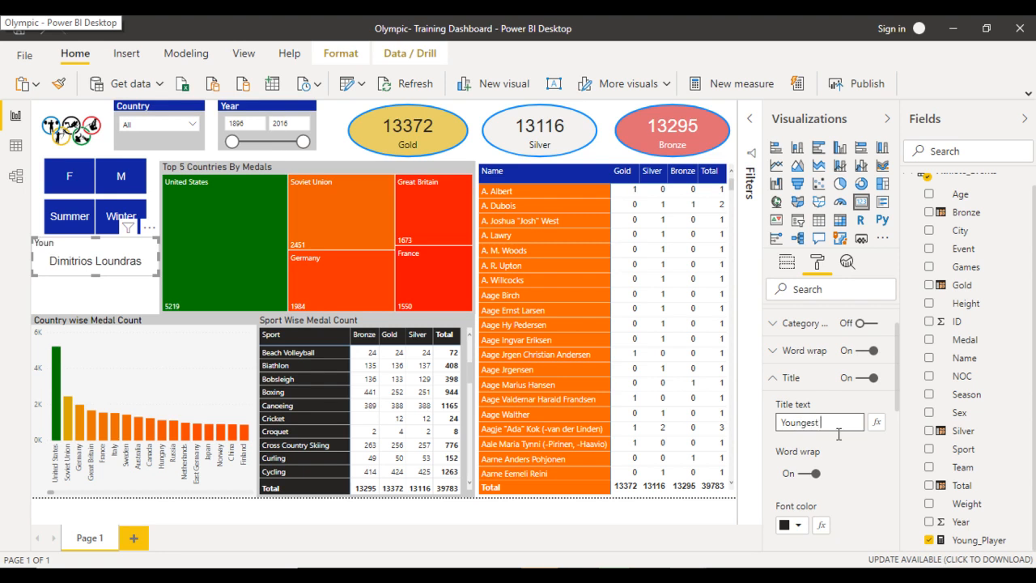
{"action": "type", "text": " Medalist"}
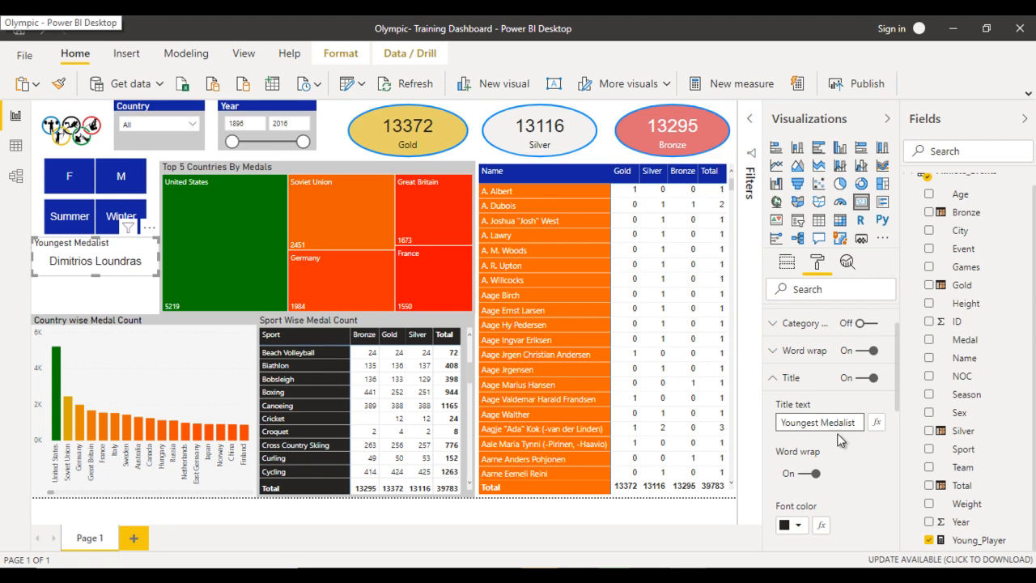
- Give the card's title a white font color and an orange background color
{"action": "scroll", "coordinate": [838, 439], "scroll_direction": "down", "scroll_amount": 3}
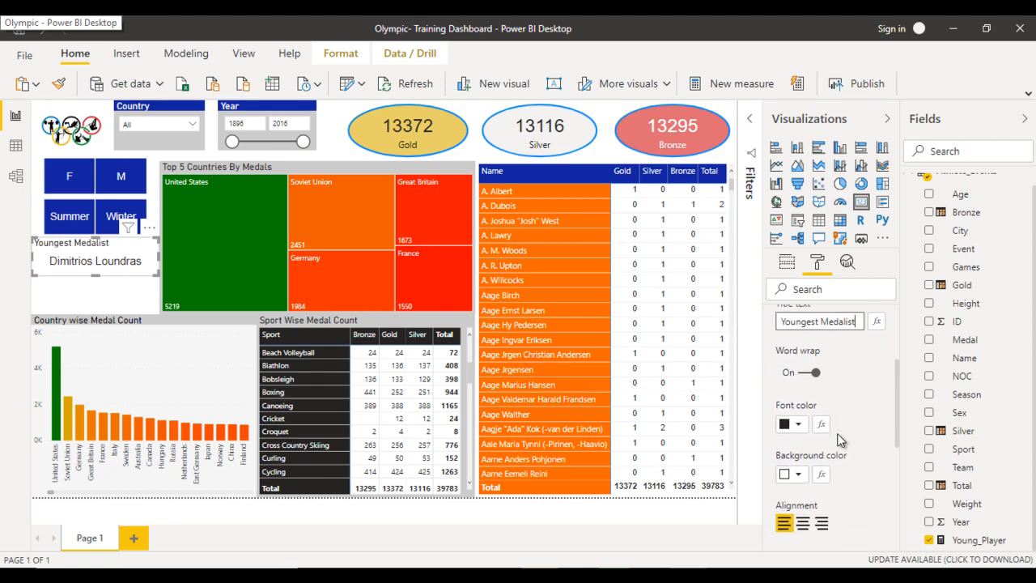
{"action": "left_click", "coordinate": [798, 424]}
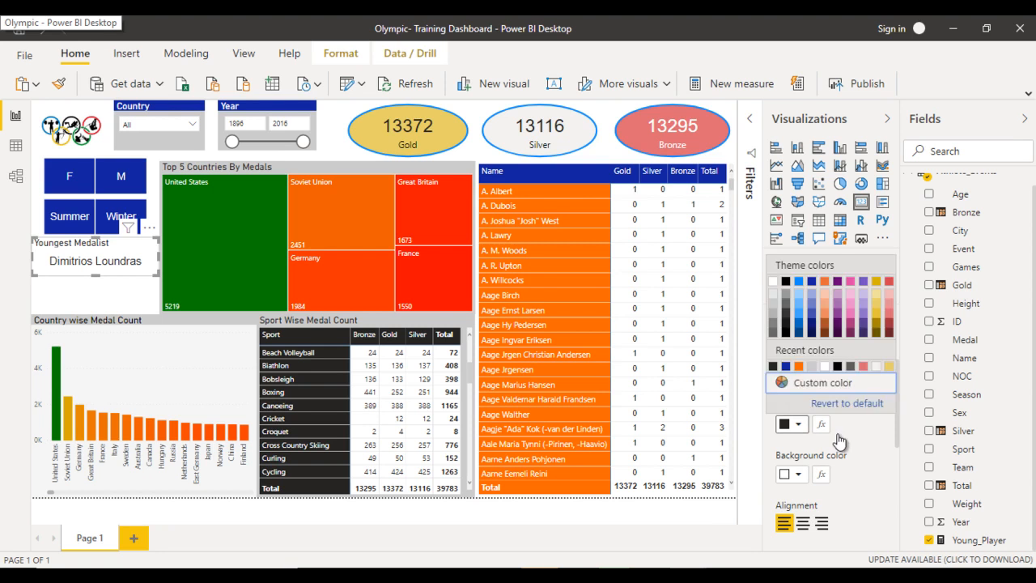
{"action": "left_click", "coordinate": [824, 366]}
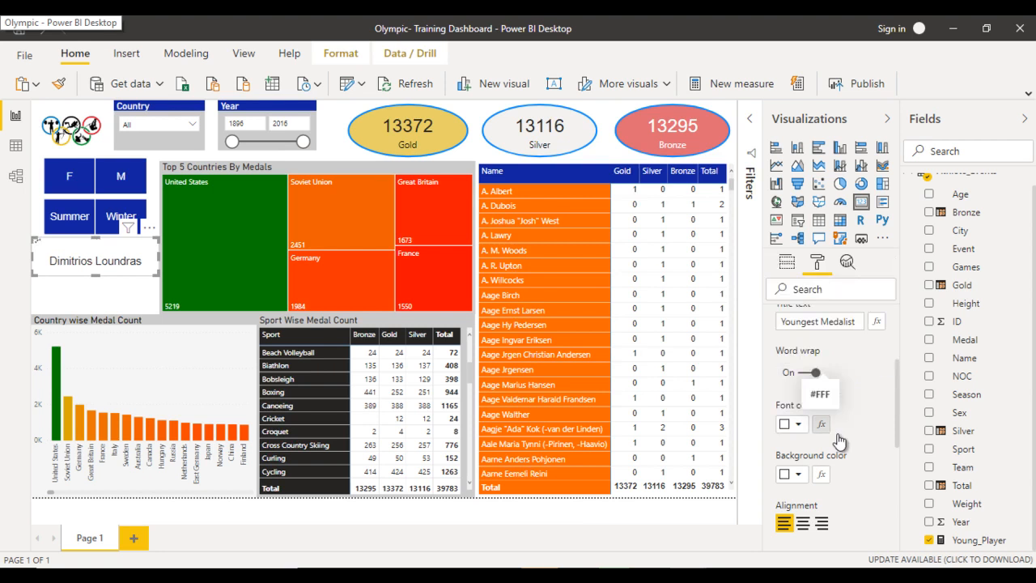
{"action": "left_click", "coordinate": [798, 474]}
{"action": "left_click", "coordinate": [824, 416]}
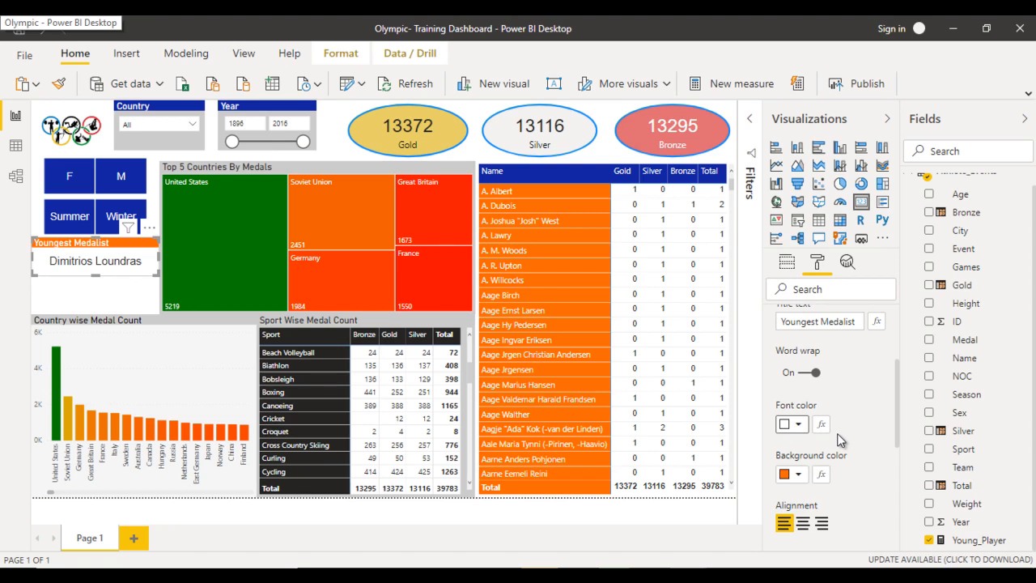
{"action": "scroll", "coordinate": [840, 442], "scroll_direction": "up", "scroll_amount": 3}
{"action": "left_click", "coordinate": [839, 441]}
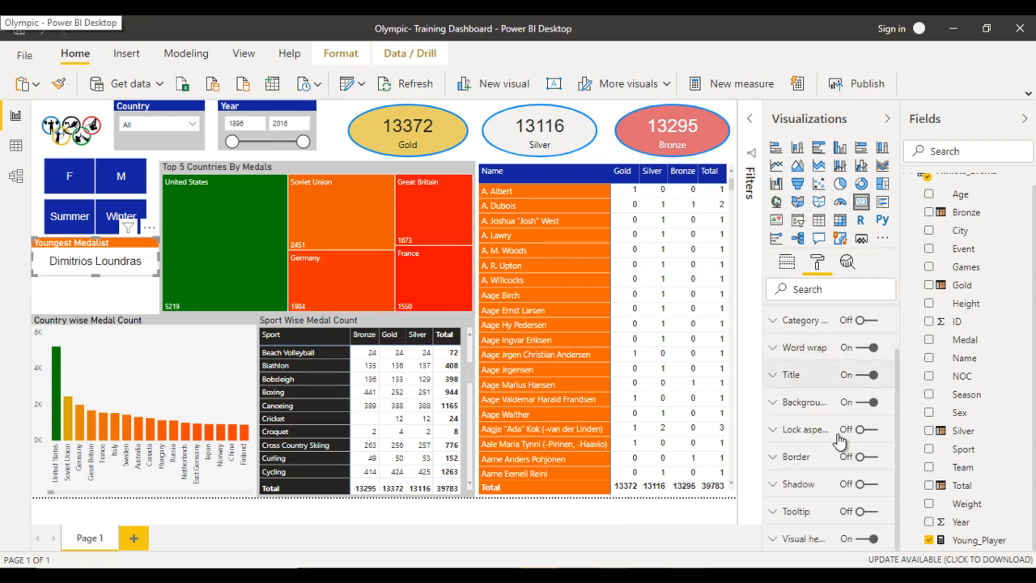
- Set the card's background to the light blue #41a4ff (Theme color 1, 20% lighter)
{"action": "left_click", "coordinate": [804, 402]}
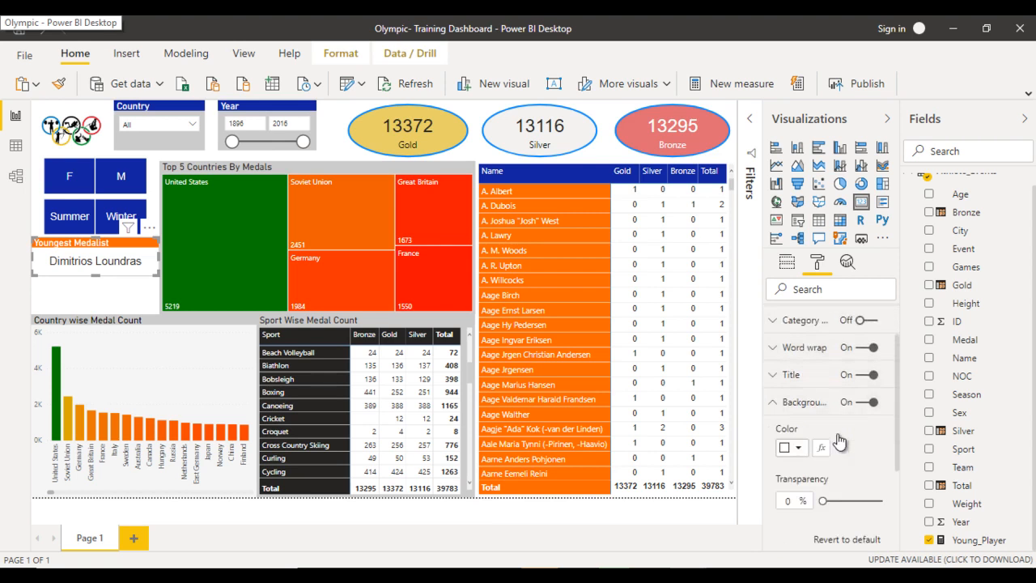
{"action": "left_click", "coordinate": [794, 448]}
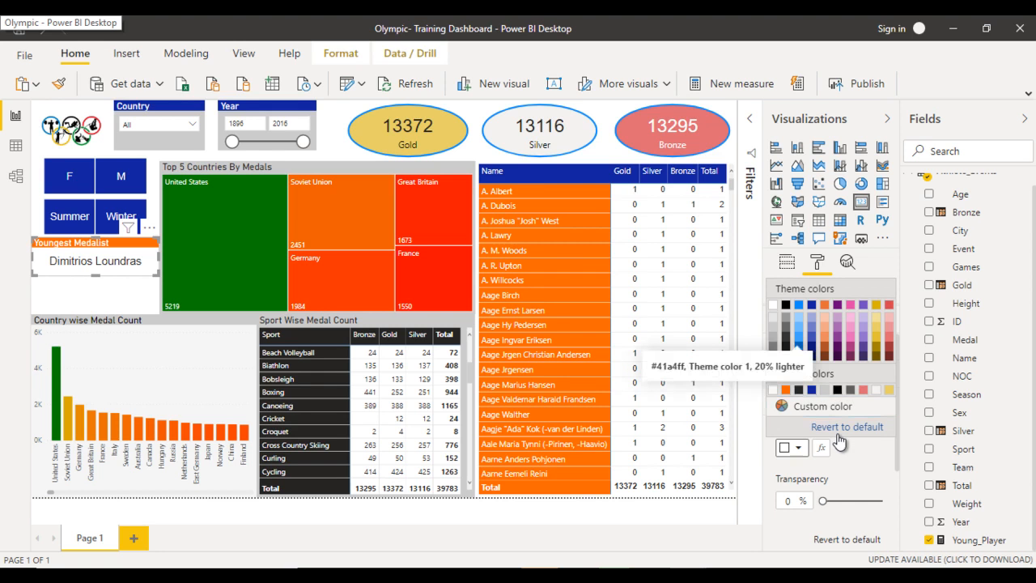
{"action": "left_click", "coordinate": [799, 338]}
{"action": "left_click", "coordinate": [804, 402]}
{"action": "scroll", "coordinate": [838, 346], "scroll_direction": "up", "scroll_amount": 1}
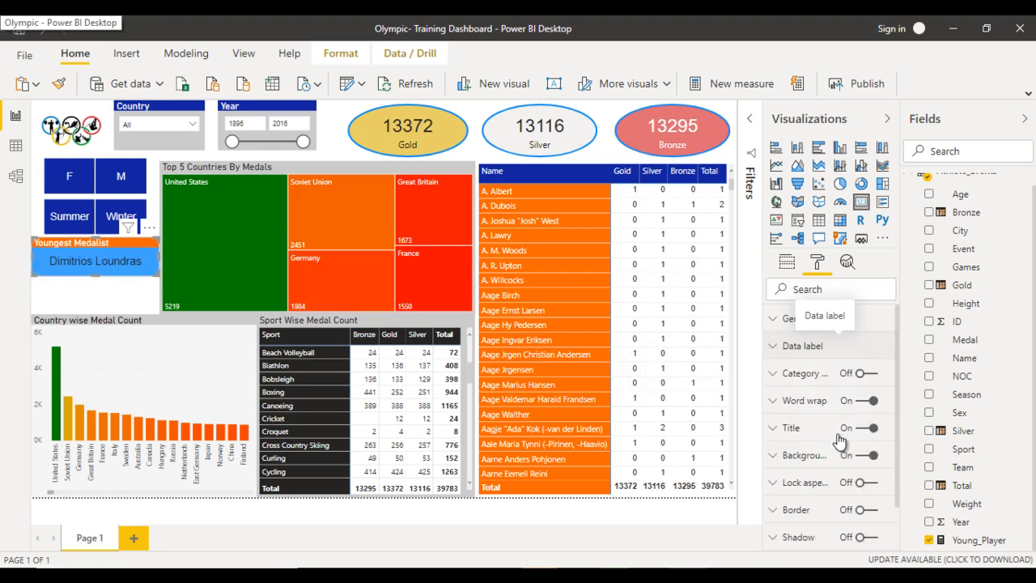
- Change the card's data label color to white
{"action": "left_click", "coordinate": [839, 345]}
{"action": "left_click", "coordinate": [797, 392]}
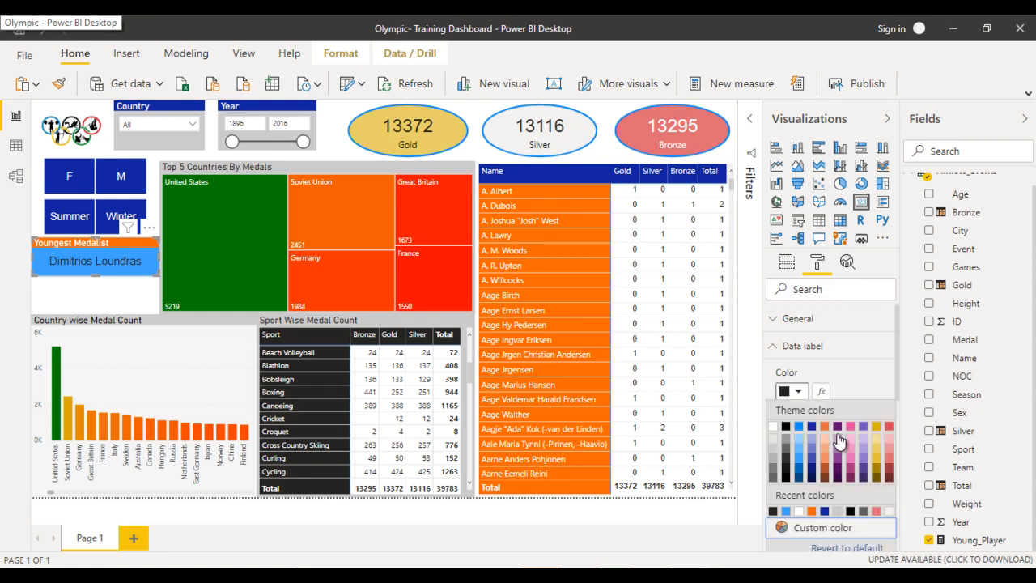
{"action": "left_click", "coordinate": [839, 438]}
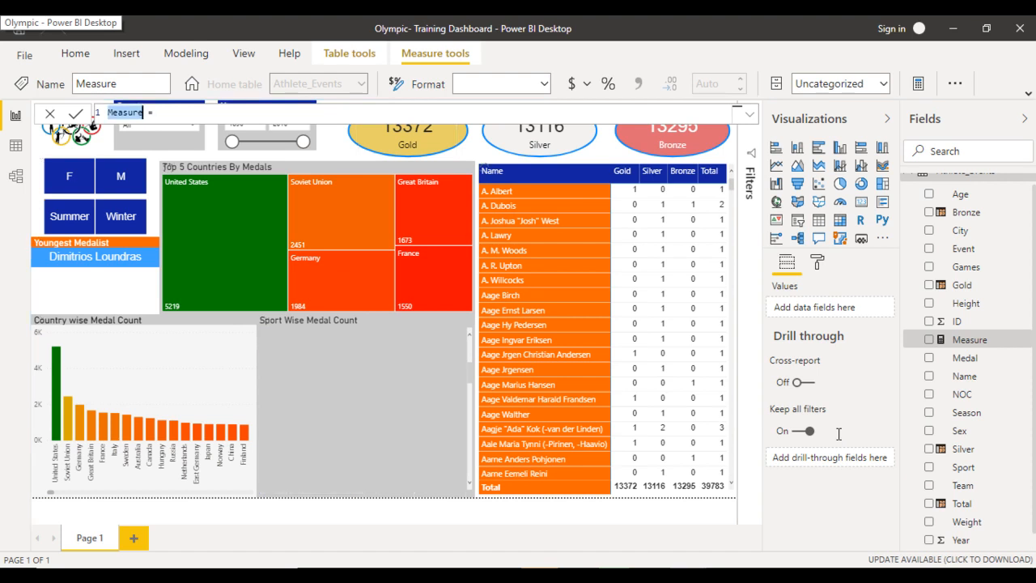
- Name the new measure Total_Medal_Youngest
{"action": "type", "text": "To"}
{"action": "type", "text": "tal_M"}
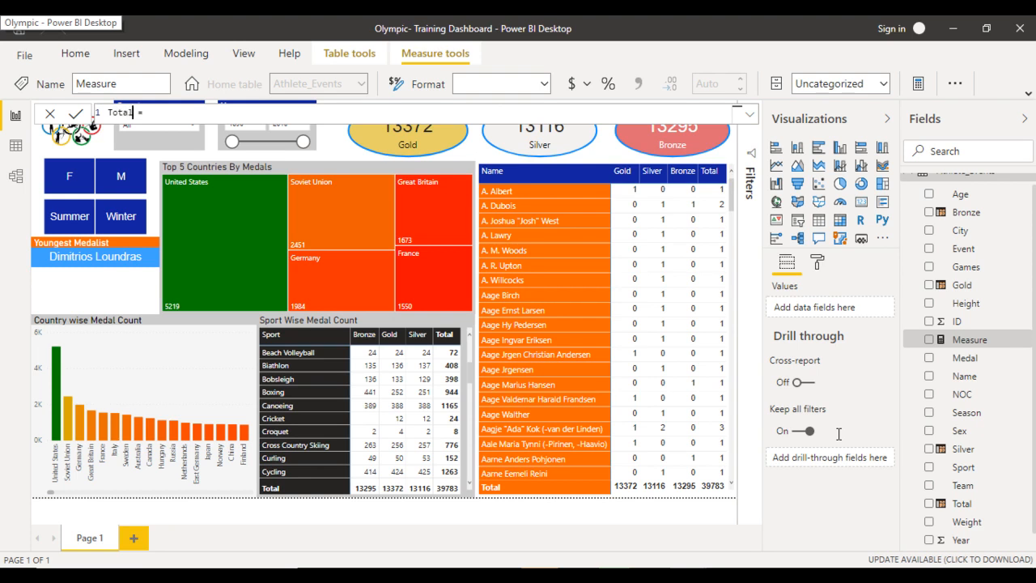
{"action": "type", "text": "edal_Youngest"}
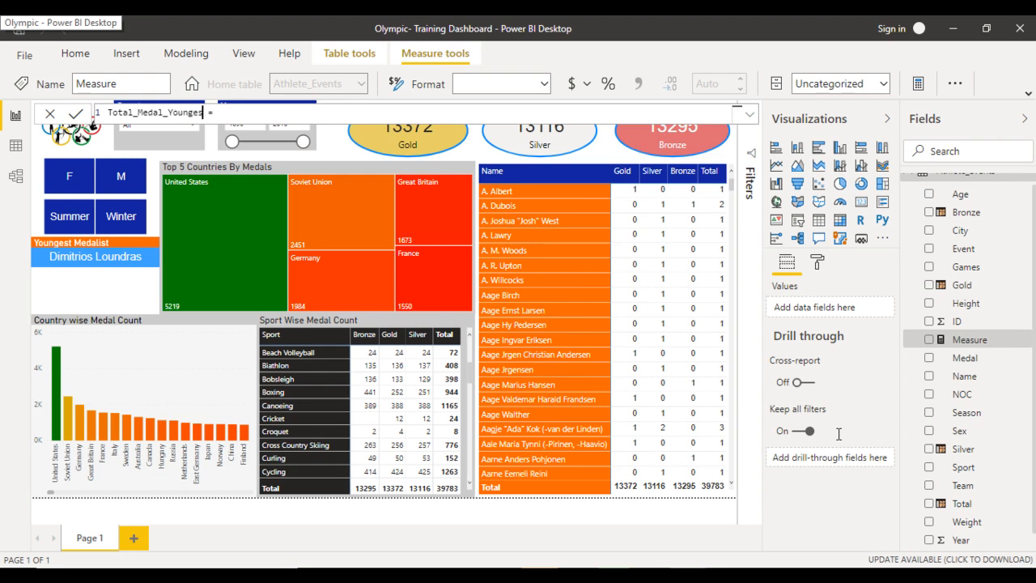
{"action": "type", "text": " = CALCULATE("}
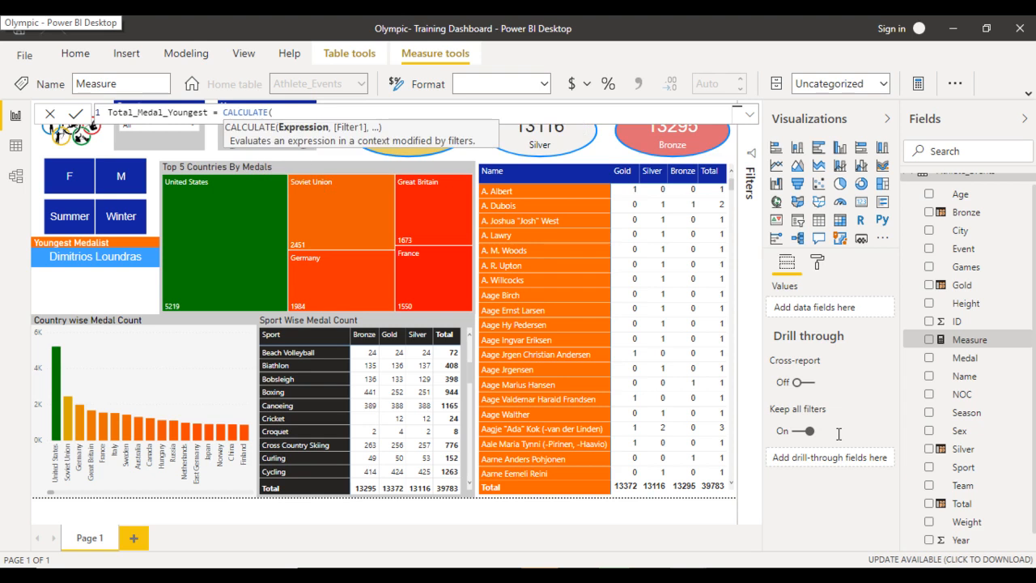
{"action": "type", "text": "COUNT("}
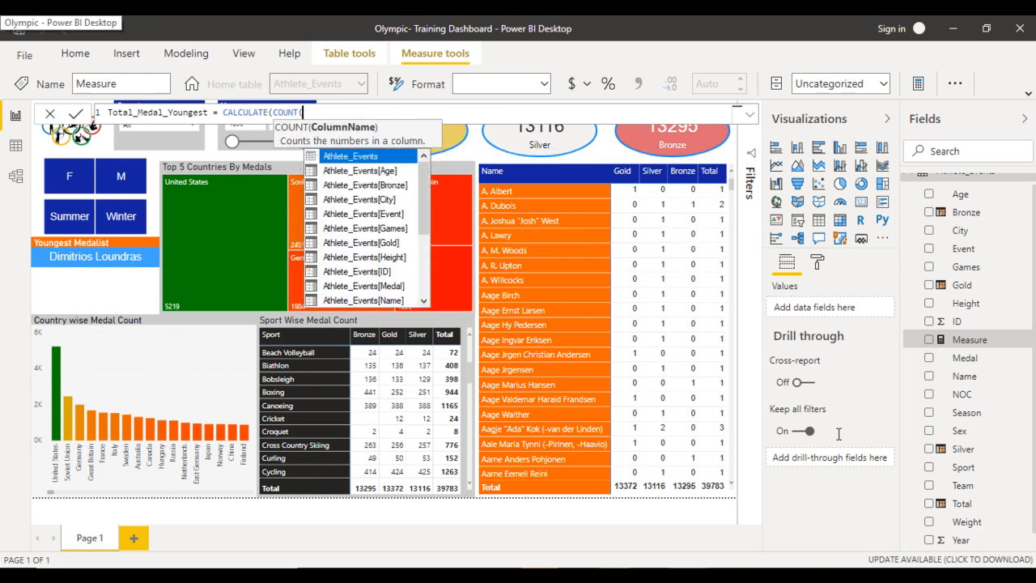
- Begin the Total_Medal_Youngest formula with CALCULATE(COUNT(Athlete_Events[ID]),
{"action": "key", "text": "Down"}
{"action": "key", "text": "Down"}
{"action": "key", "text": "Down"}
{"action": "key", "text": "Down"}
{"action": "key", "text": "Down"}
{"action": "key", "text": "Down"}
{"action": "key", "text": "Down"}
{"action": "key", "text": "Down"}
{"action": "key", "text": "Tab"}
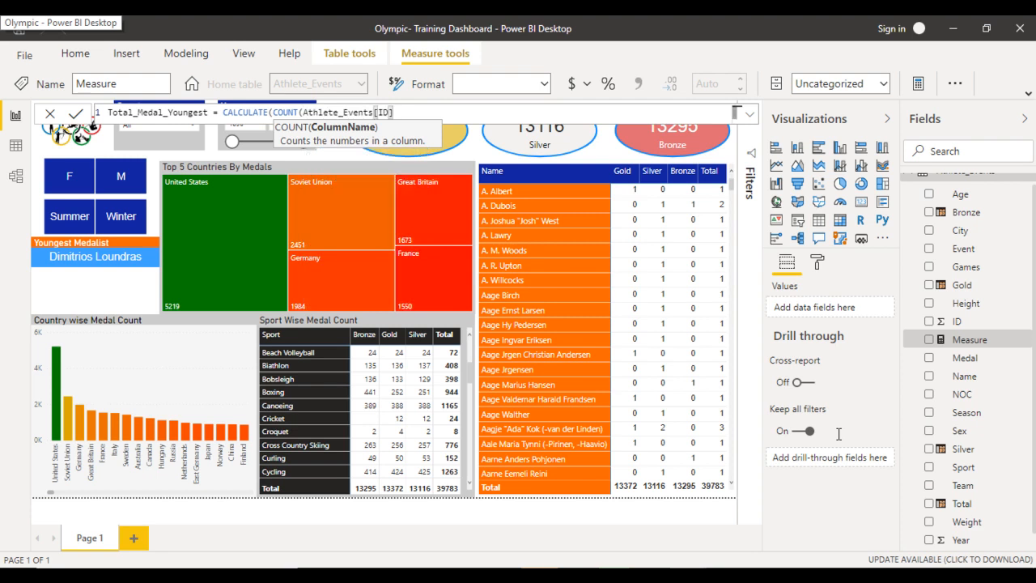
{"action": "type", "text": "),"}
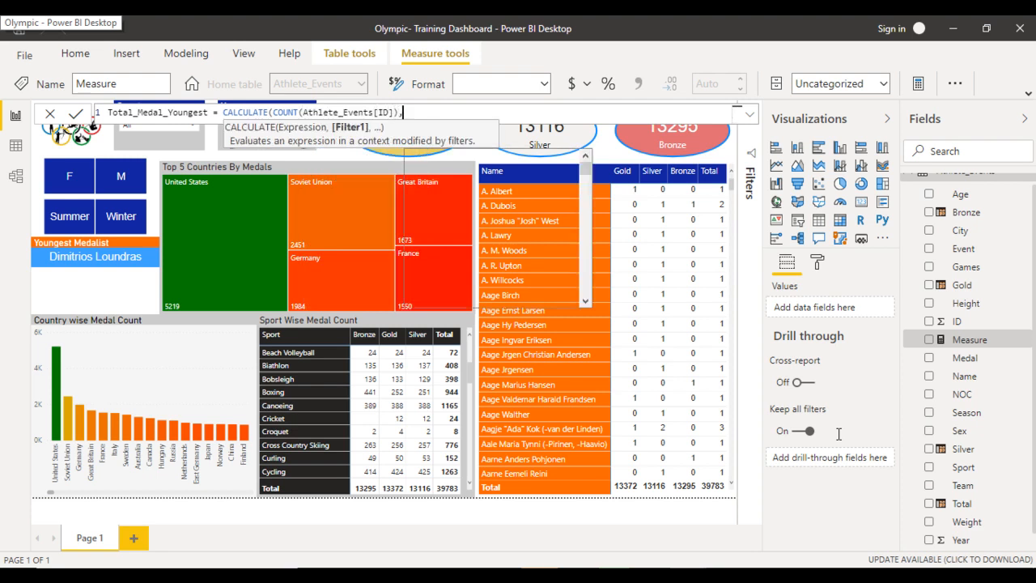
{"action": "type", "text": "filt"}
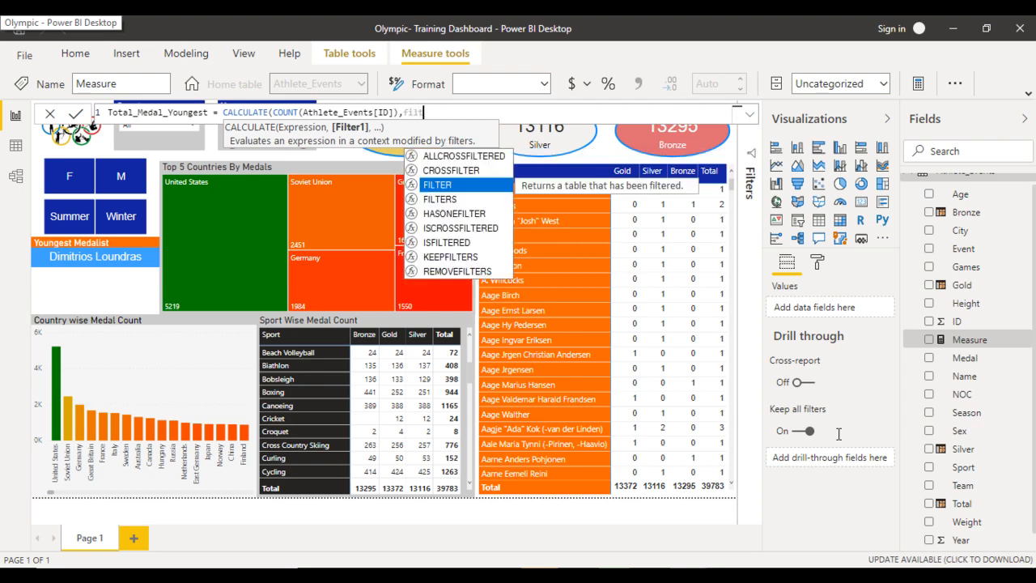
- Complete the Total_Medal_Youngest formula with FILTER(Athlete_Events,Athlete_Events[Age]=MIN(Athlete_Events[Age])))
{"action": "key", "text": "Tab"}
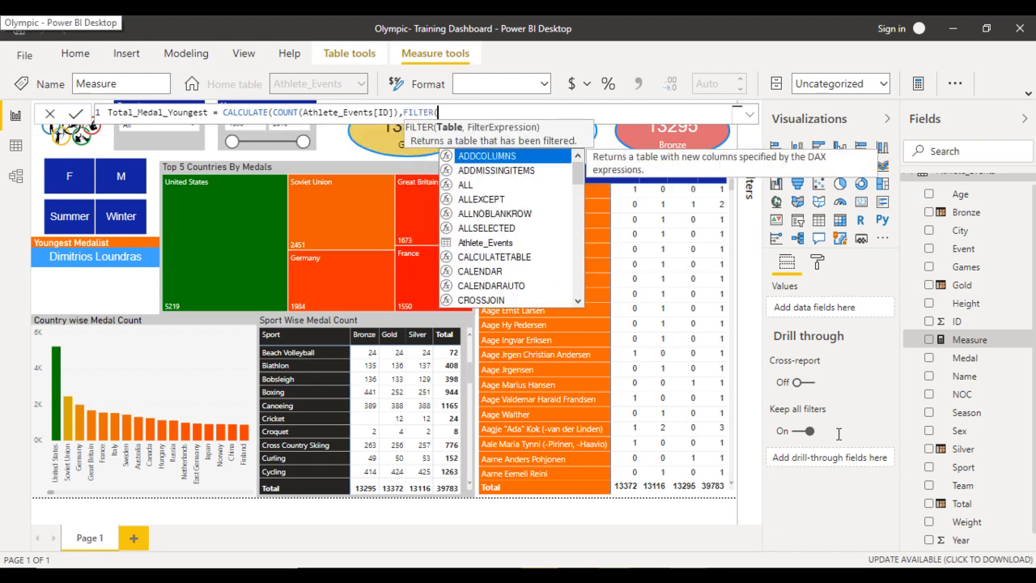
{"action": "type", "text": "t"}
{"action": "key", "text": "BackSpace"}
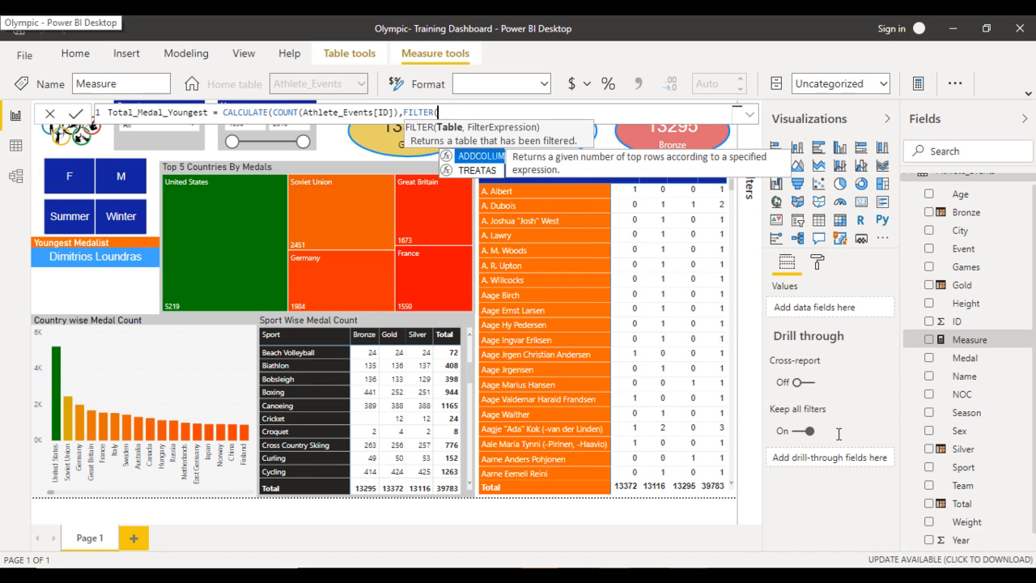
{"action": "type", "text": "at"}
{"action": "key", "text": "Tab"}
{"action": "type", "text": ",age"}
{"action": "key", "text": "Tab"}
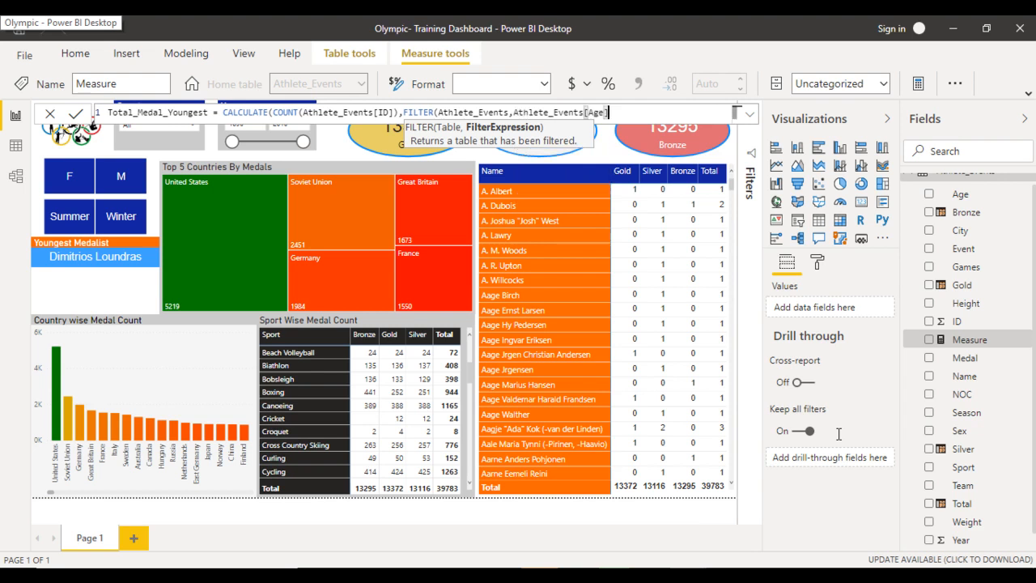
{"action": "type", "text": "=min"}
{"action": "key", "text": "Tab"}
{"action": "type", "text": "age"}
{"action": "key", "text": "Tab"}
{"action": "type", "text": ")))"}
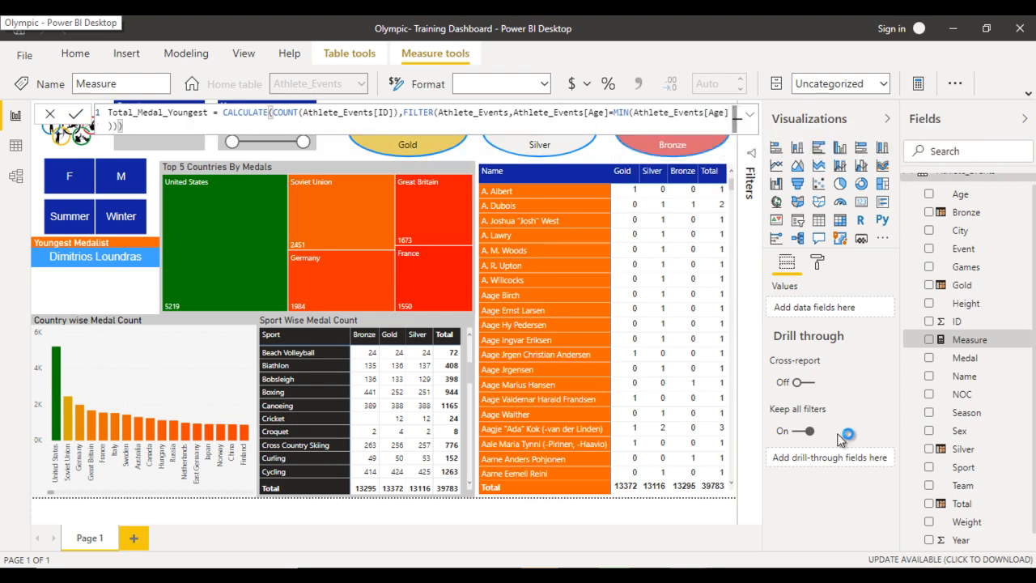
- Commit the measure and add a small card below the youngest-medalist card showing Total_Medal_Youngest
{"action": "key", "text": "Return"}
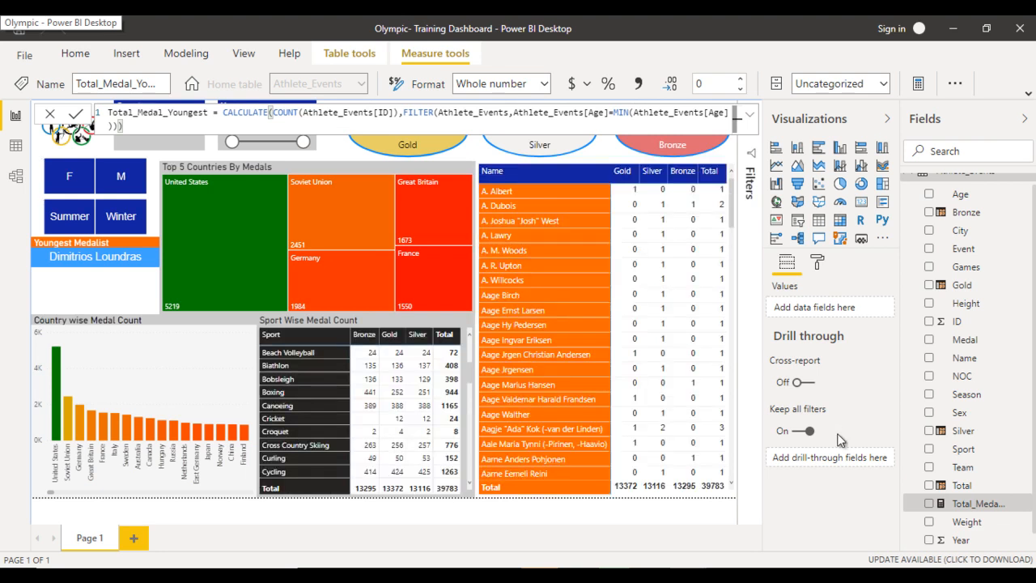
{"action": "left_click", "coordinate": [840, 441]}
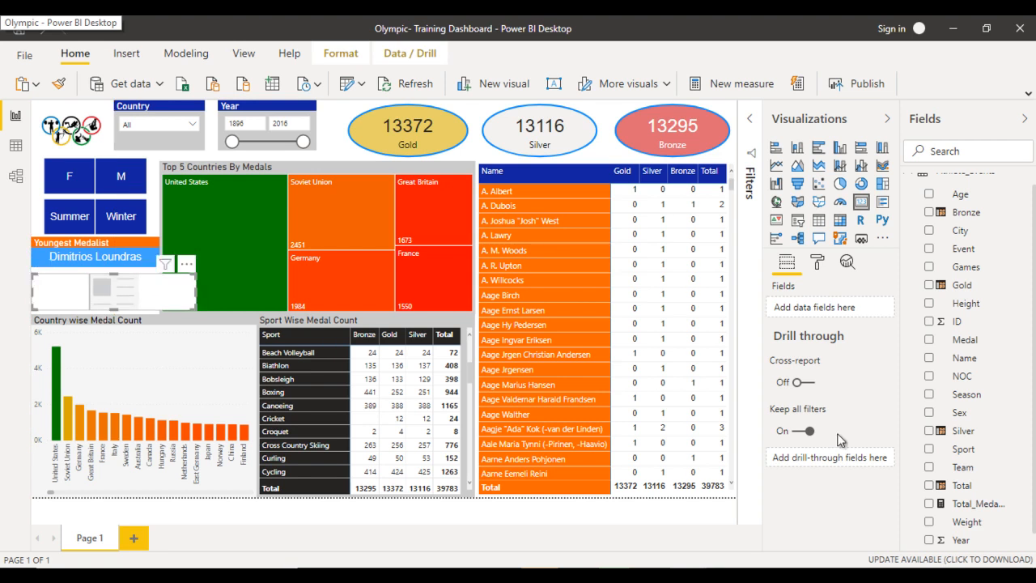
{"action": "left_click_drag", "start_coordinate": [195, 291], "coordinate": [96, 291]}
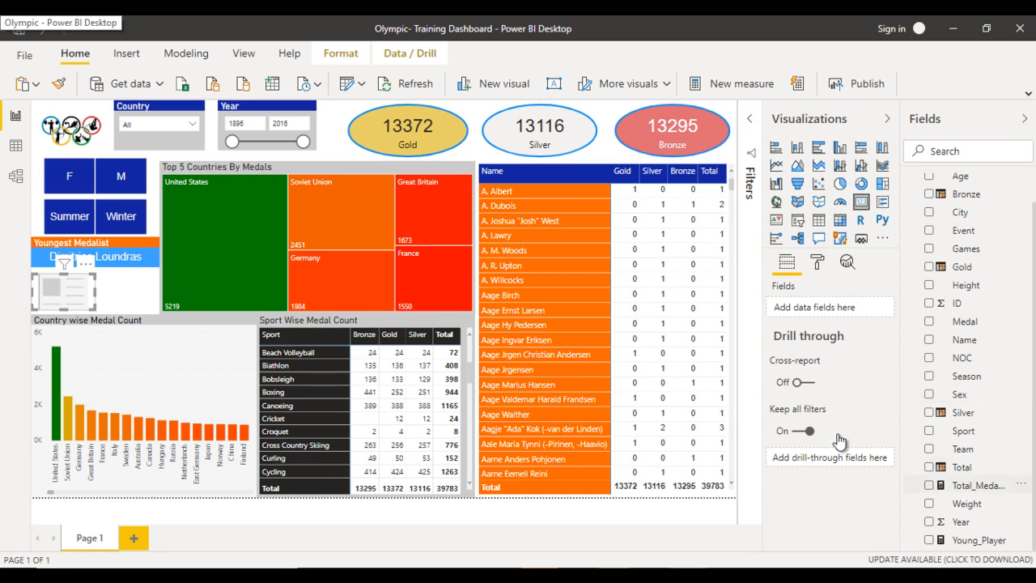
{"action": "left_click", "coordinate": [929, 486]}
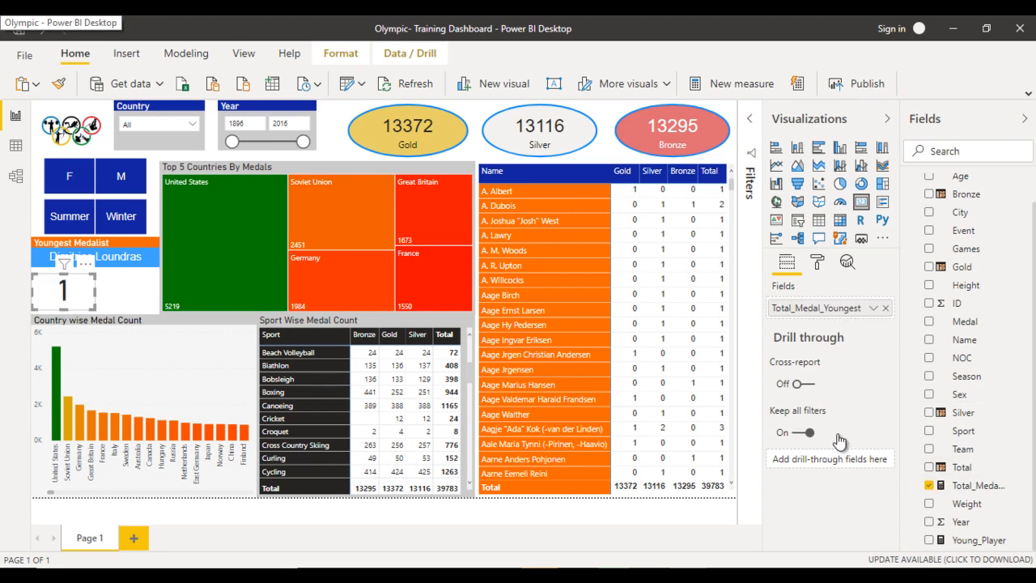
- Turn off the new card's category label and set its data label text size to 25 pt
{"action": "left_click", "coordinate": [817, 261]}
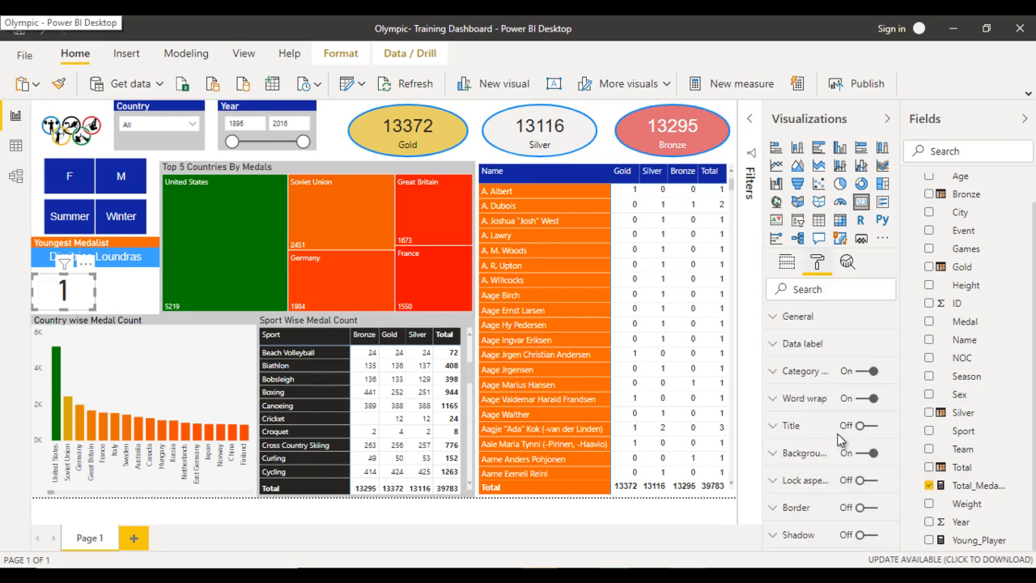
{"action": "left_click", "coordinate": [866, 373]}
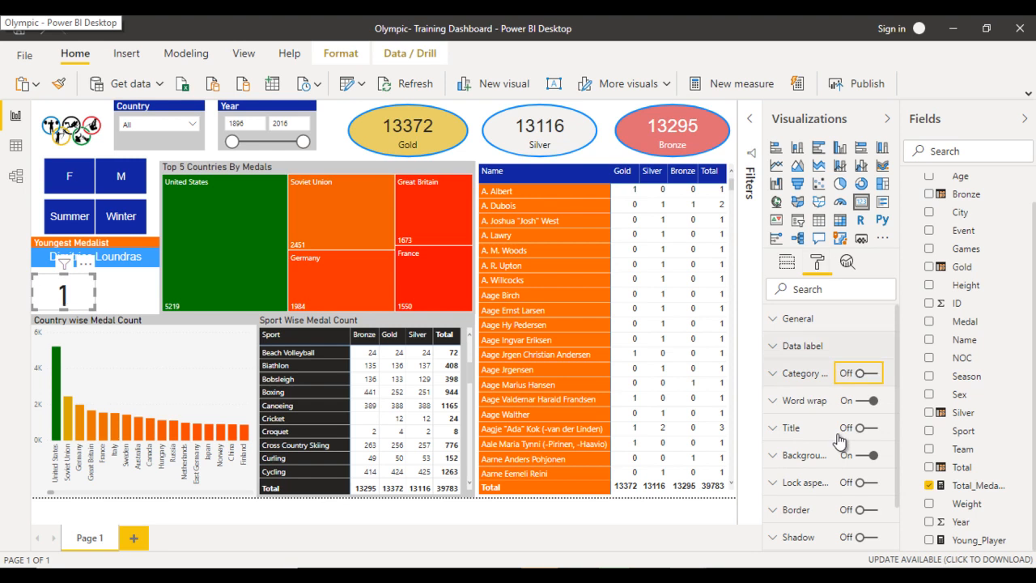
{"action": "left_click", "coordinate": [800, 346]}
{"action": "left_click_drag", "start_coordinate": [789, 538], "coordinate": [781, 537]}
{"action": "left_click", "coordinate": [790, 537]}
{"action": "left_click_drag", "start_coordinate": [793, 538], "coordinate": [781, 537]}
{"action": "type", "text": "25"}
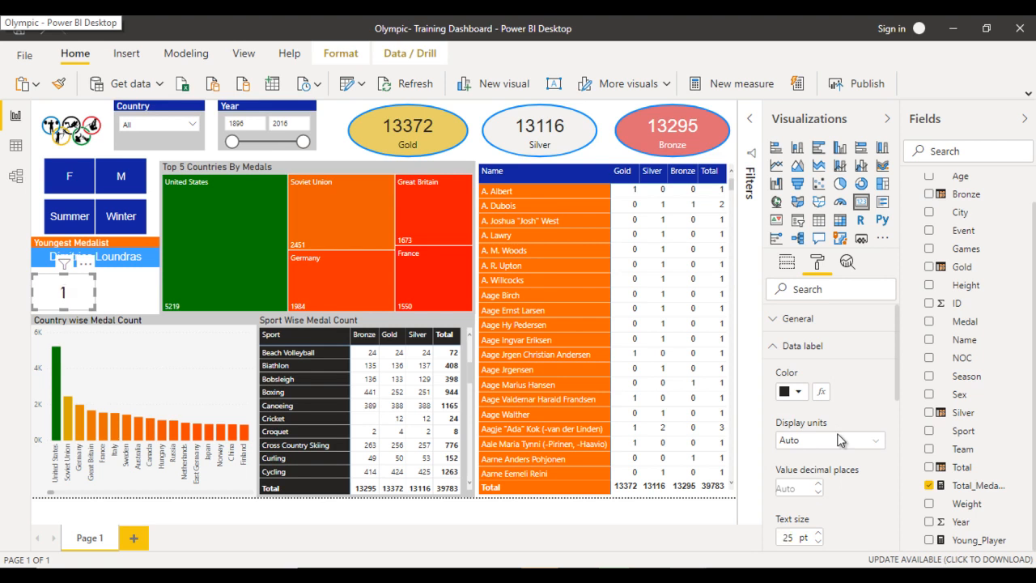
- Enable the new card's title and set the title text to Total Medal
{"action": "scroll", "coordinate": [840, 439], "scroll_direction": "down", "scroll_amount": 3}
{"action": "scroll", "coordinate": [840, 439], "scroll_direction": "down", "scroll_amount": 1}
{"action": "left_click", "coordinate": [866, 458]}
{"action": "scroll", "coordinate": [840, 440], "scroll_direction": "down", "scroll_amount": 3}
{"action": "key", "text": "Tab"}
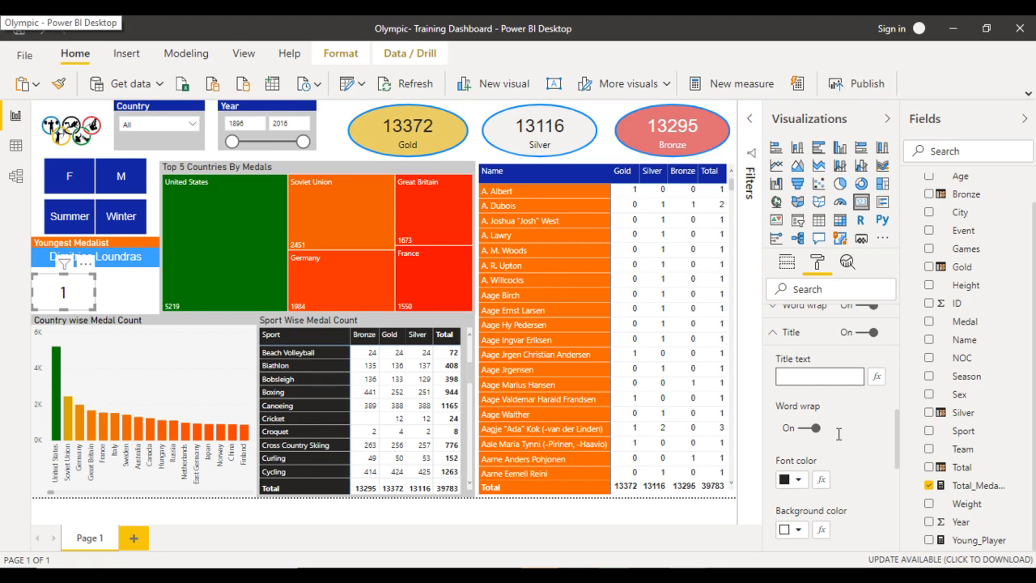
{"action": "type", "text": "Total Medal"}
- Format the Total Medal title with a white font and an orange background
{"action": "scroll", "coordinate": [838, 434], "scroll_direction": "down", "scroll_amount": 3}
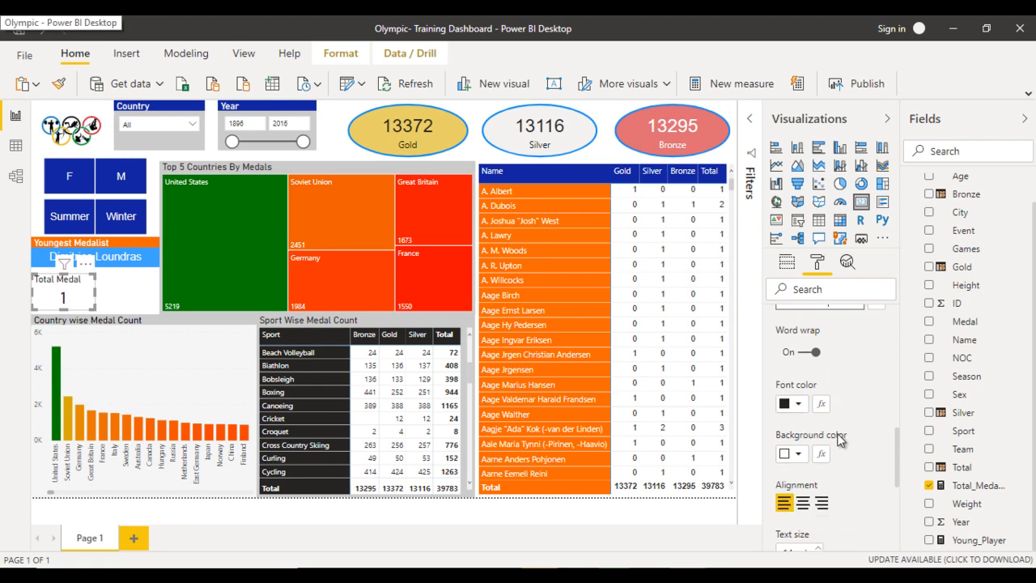
{"action": "left_click", "coordinate": [797, 404]}
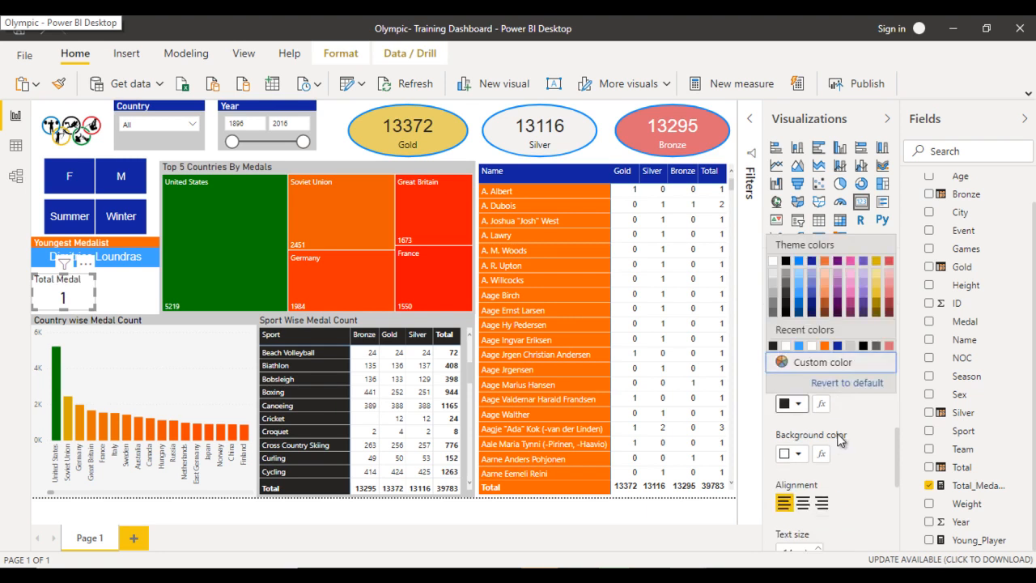
{"action": "left_click", "coordinate": [773, 261]}
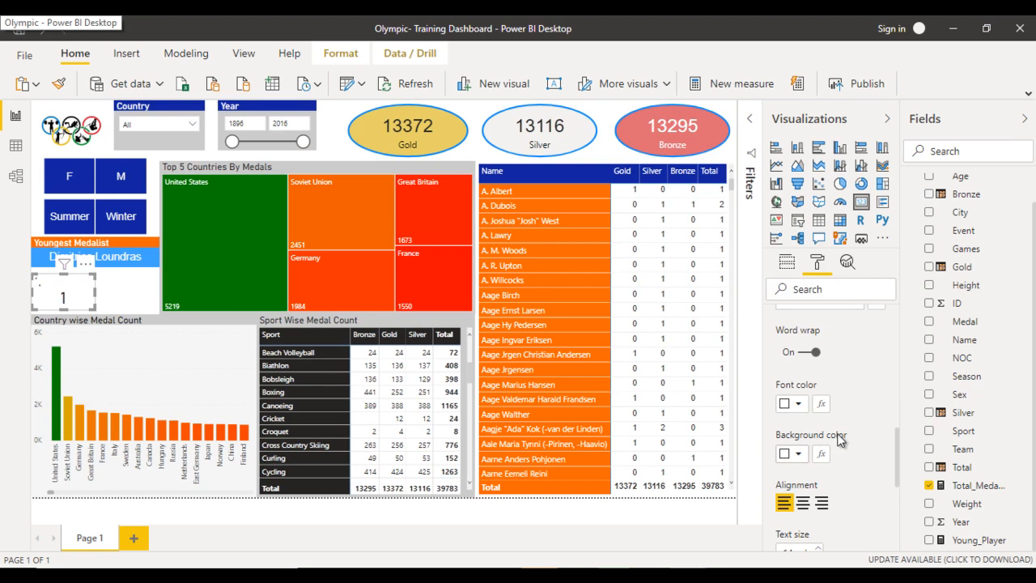
{"action": "left_click", "coordinate": [798, 454]}
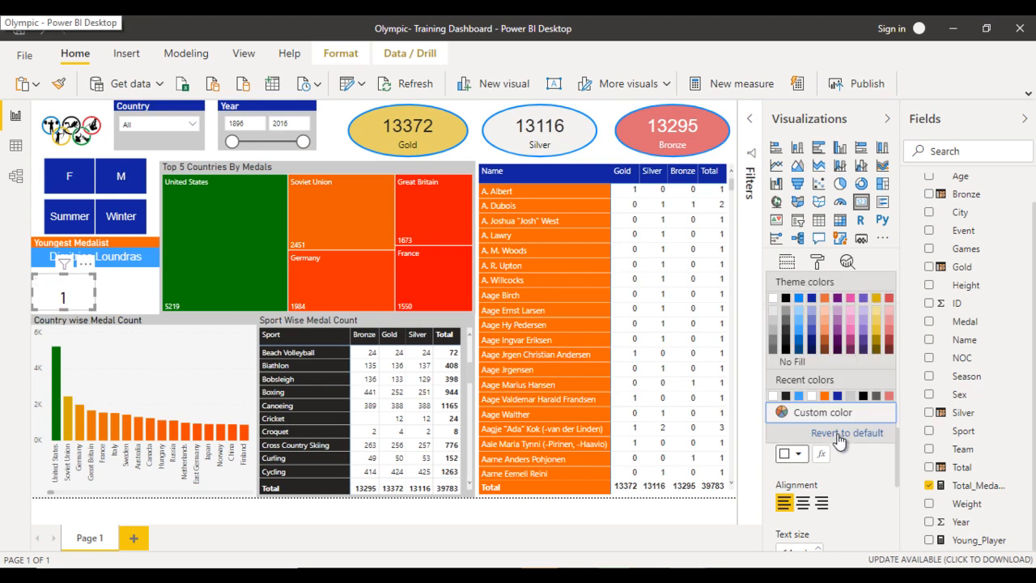
{"action": "left_click", "coordinate": [839, 433]}
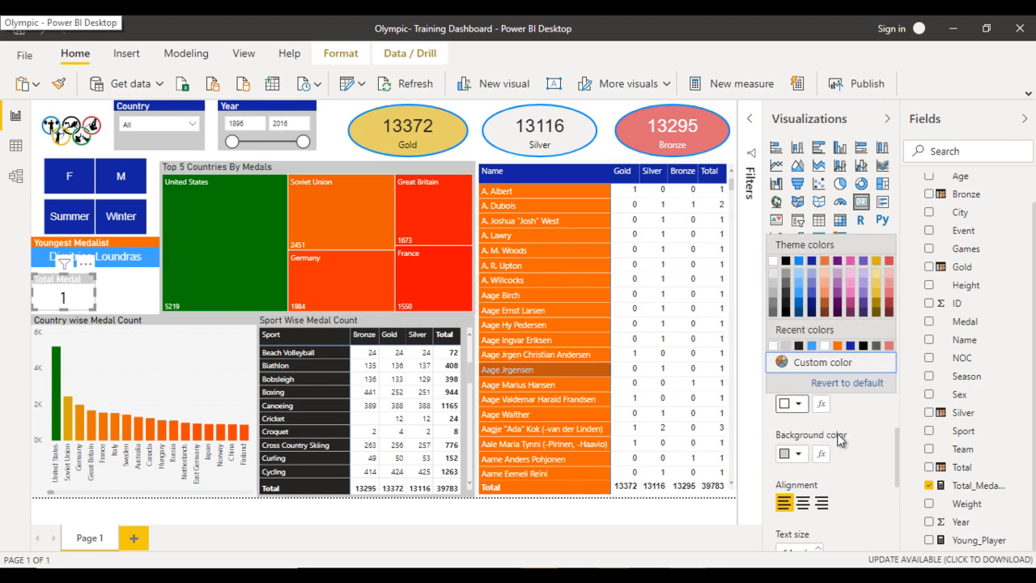
{"action": "left_click", "coordinate": [839, 439]}
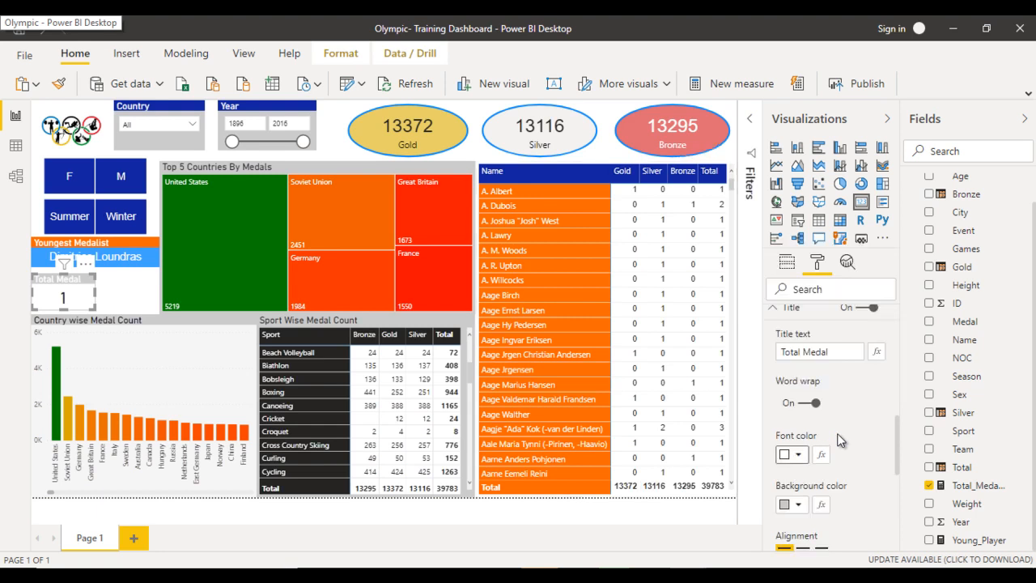
{"action": "scroll", "coordinate": [838, 440], "scroll_direction": "down", "scroll_amount": 1}
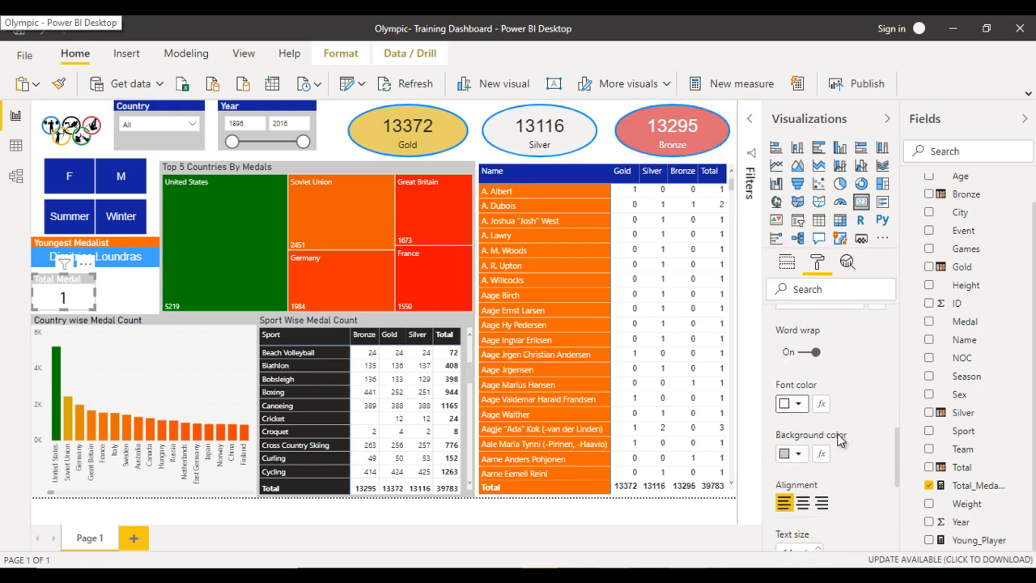
{"action": "left_click", "coordinate": [839, 436]}
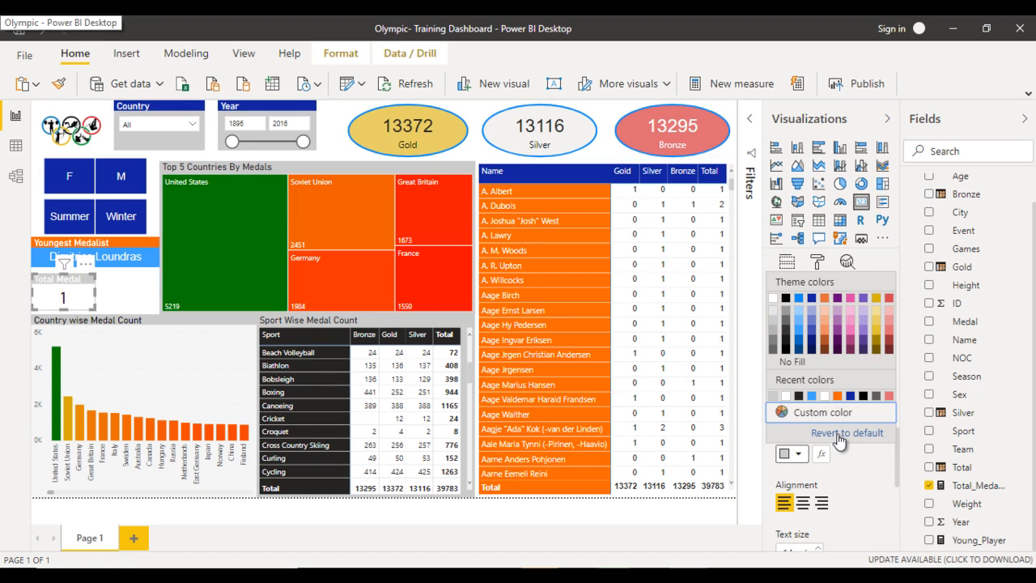
{"action": "left_click", "coordinate": [839, 435]}
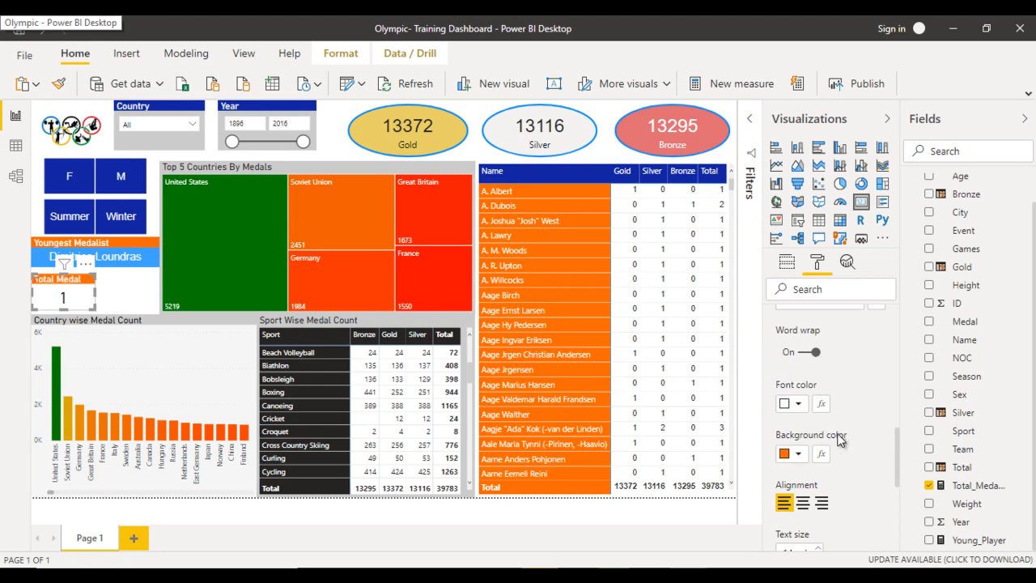
- Narrow the Total Medal card slightly, duplicate it, and place the copy to the right of the original
{"action": "left_click_drag", "start_coordinate": [94, 292], "coordinate": [84, 292]}
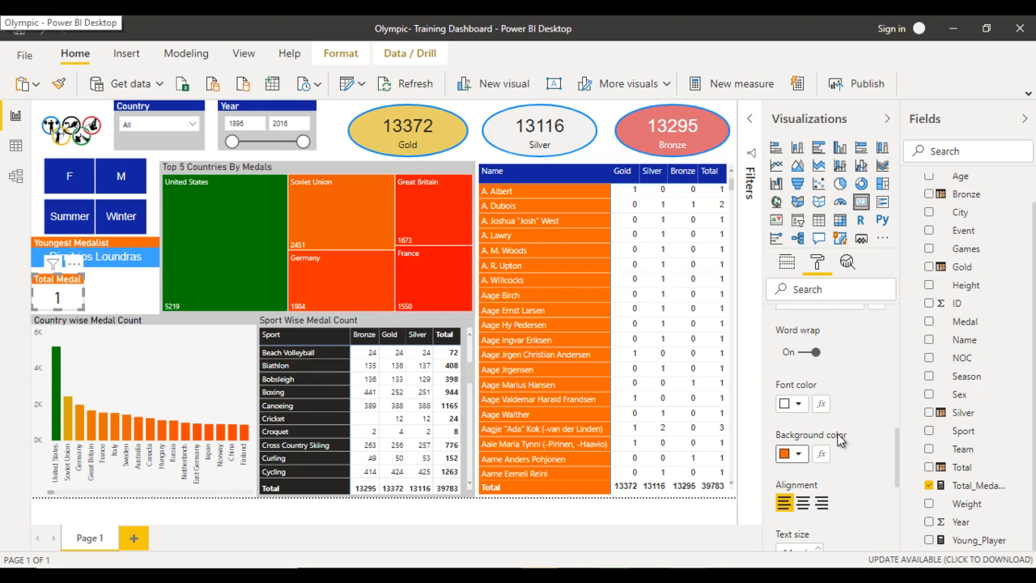
{"action": "key", "text": "ctrl+v"}
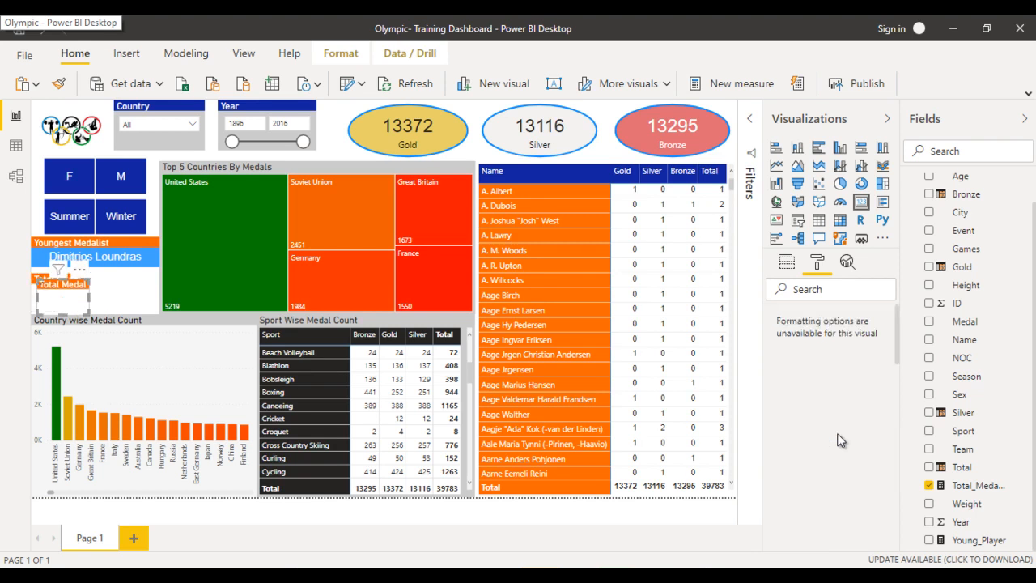
{"action": "left_click_drag", "start_coordinate": [63, 300], "coordinate": [117, 293]}
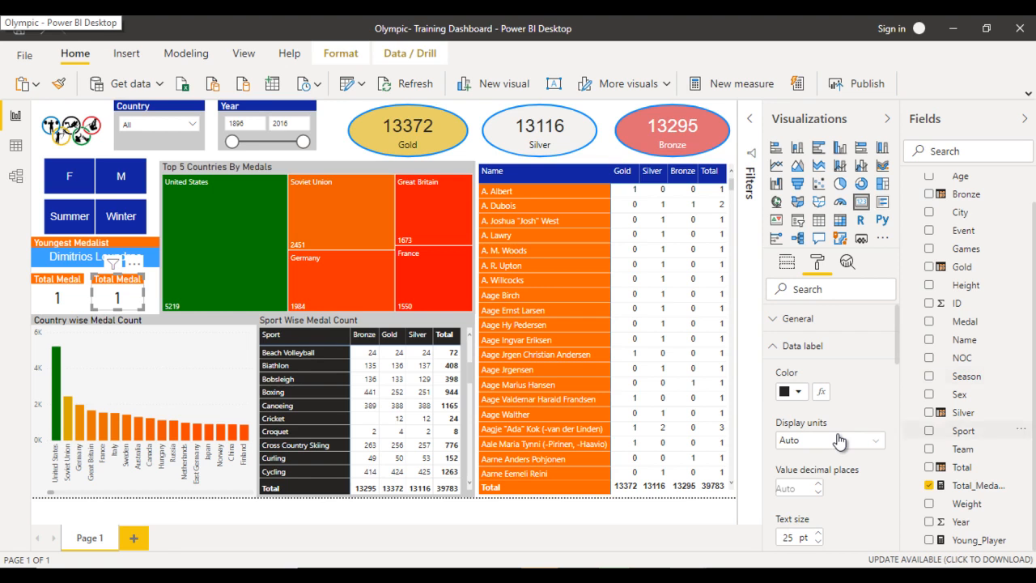
- Create a new measure from a copy of the Total_Medal_Youngest formula and name it Age_Youngest
{"action": "left_click", "coordinate": [978, 485]}
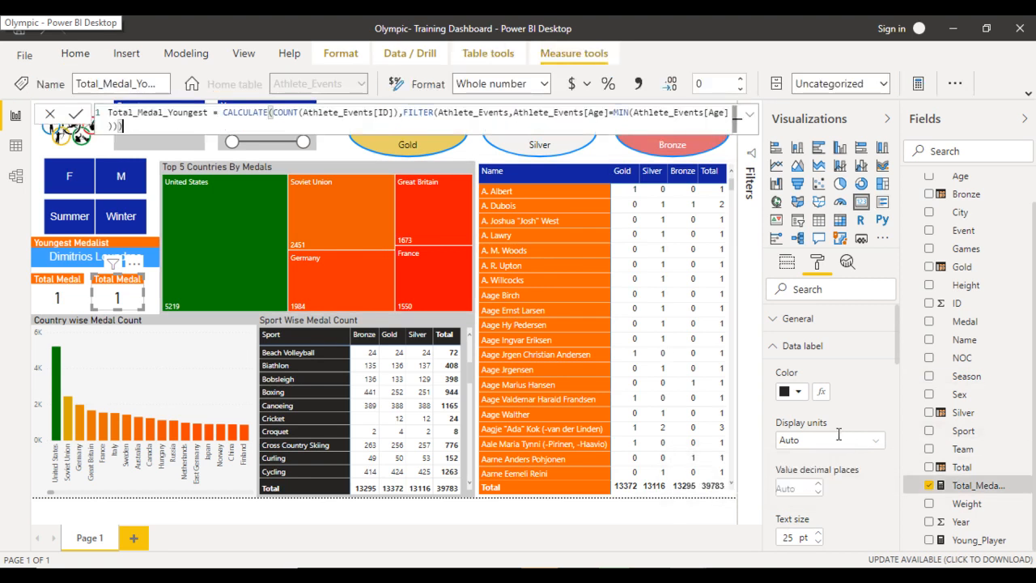
{"action": "key", "text": "ctrl+a"}
{"action": "key", "text": "ctrl+c"}
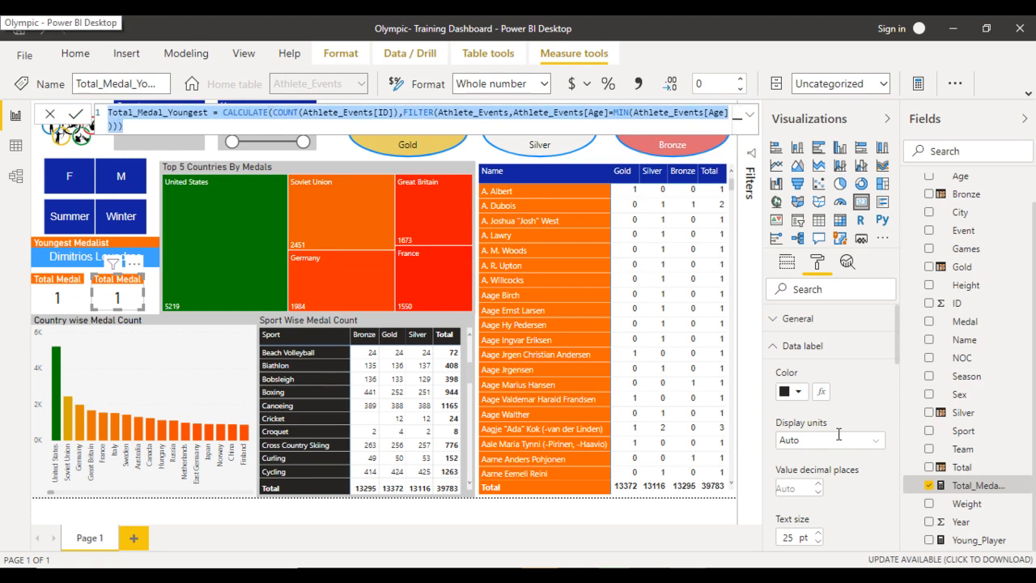
{"action": "left_click", "coordinate": [918, 83]}
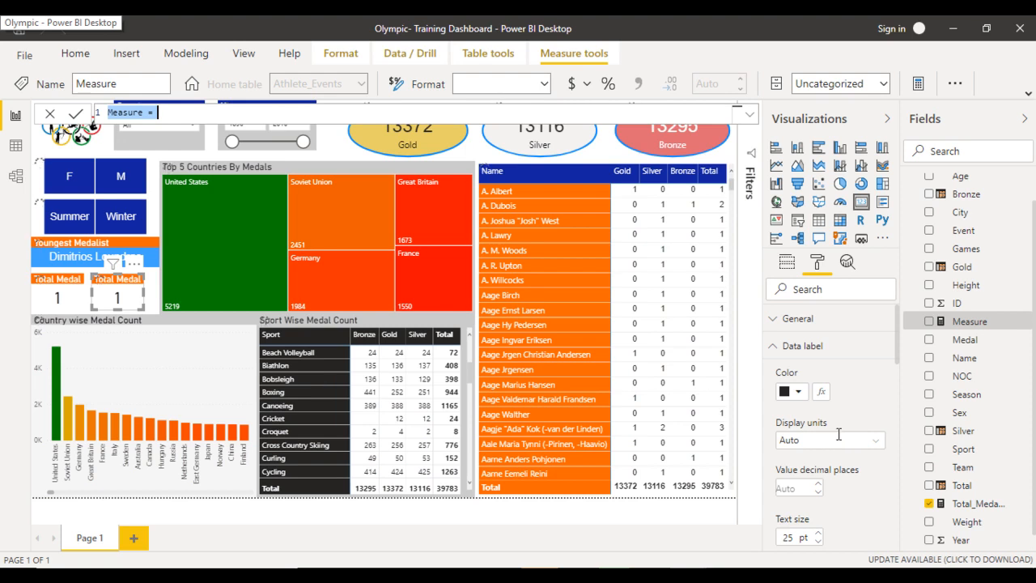
{"action": "key", "text": "ctrl+v"}
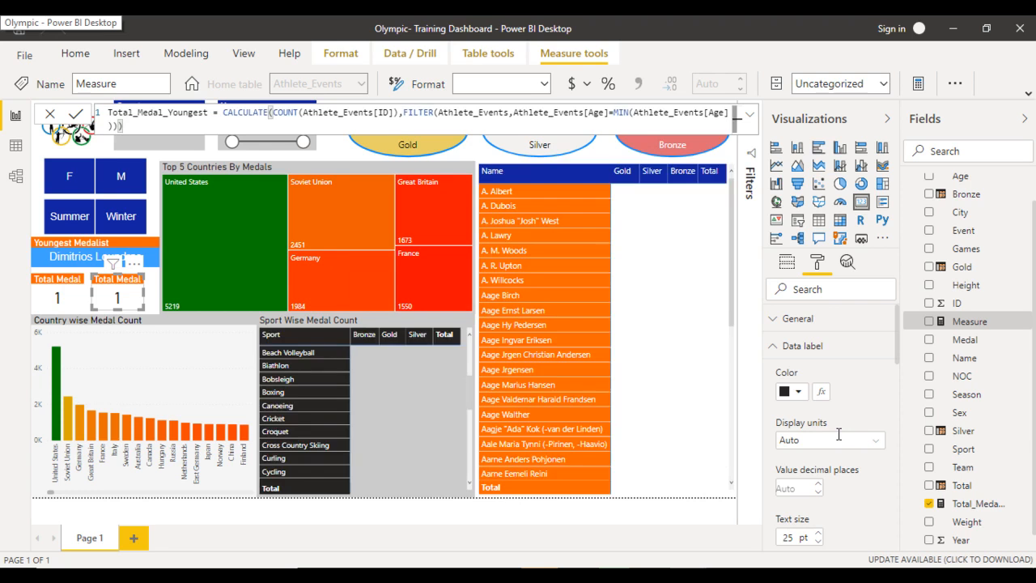
{"action": "key", "text": "shift+Home"}
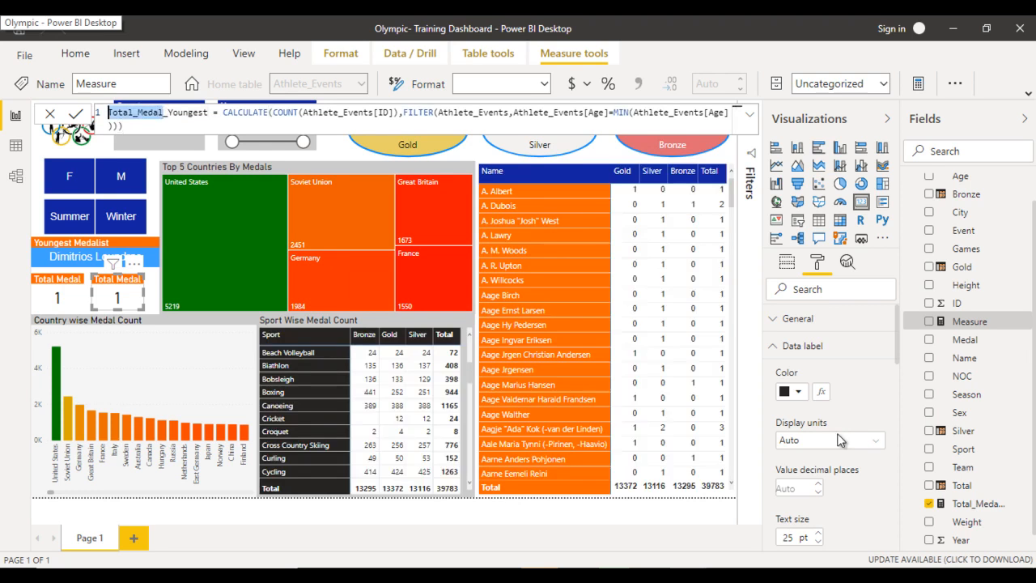
{"action": "type", "text": "Ag"}
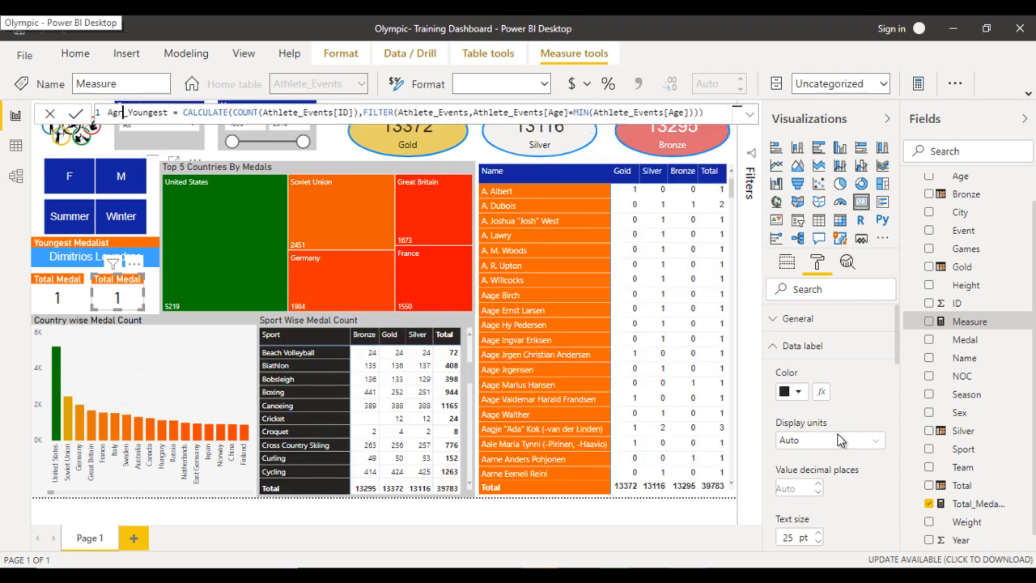
{"action": "type", "text": "e"}
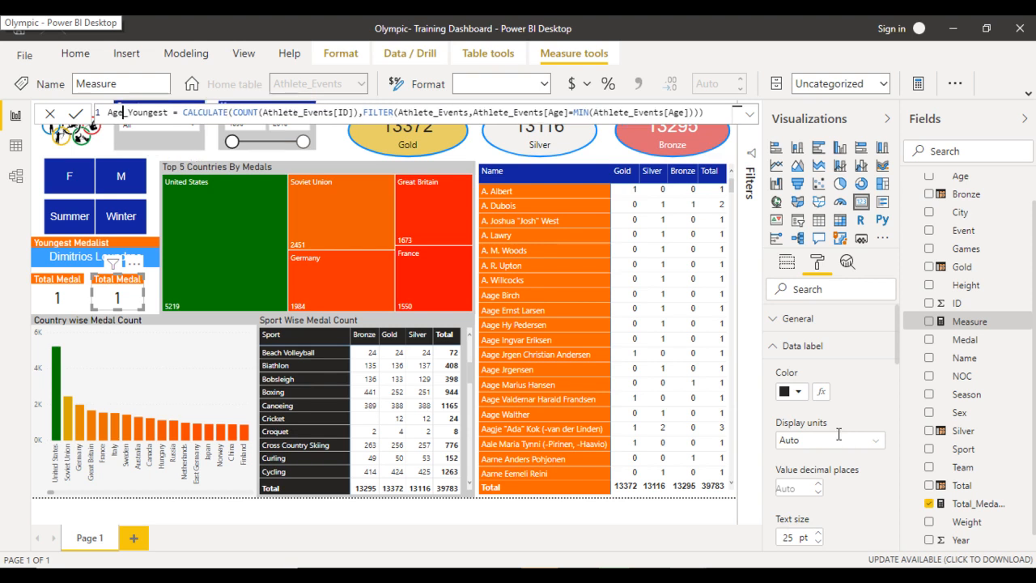
- Replace the COUNT expression in Age_Youngest with MAX of the Age column, and swap the duplicated card's field to Age_Youngest
{"action": "mouse_move", "coordinate": [358, 112]}
{"action": "left_mouse_down"}
{"action": "mouse_move", "coordinate": [308, 122]}
{"action": "mouse_move", "coordinate": [233, 114]}
{"action": "left_mouse_up"}
{"action": "key", "text": "BackSpace"}
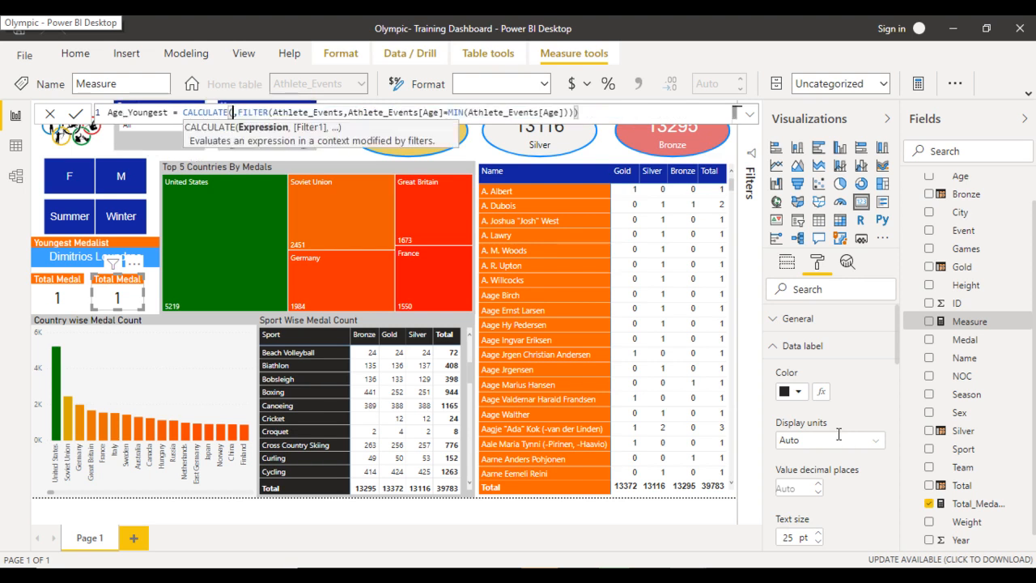
{"action": "type", "text": "MAX"}
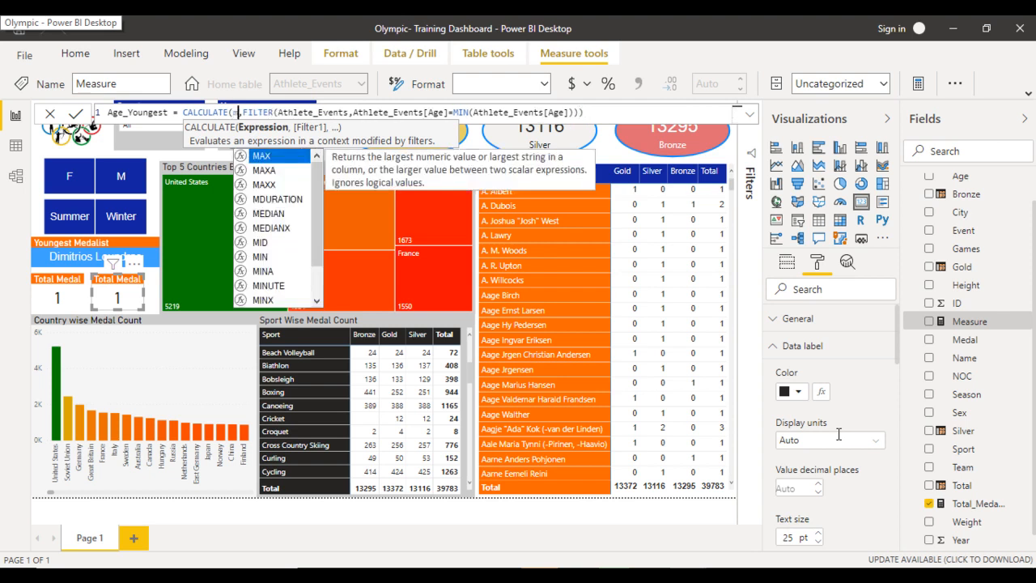
{"action": "type", "text": "(age"}
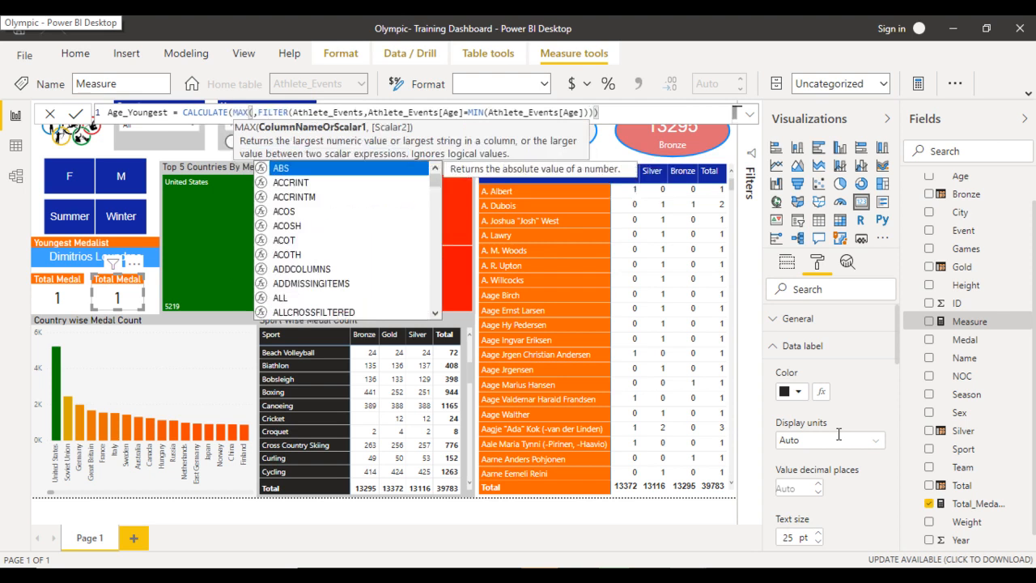
{"action": "key", "text": "Tab"}
{"action": "type", "text": ")"}
{"action": "key", "text": "Return"}
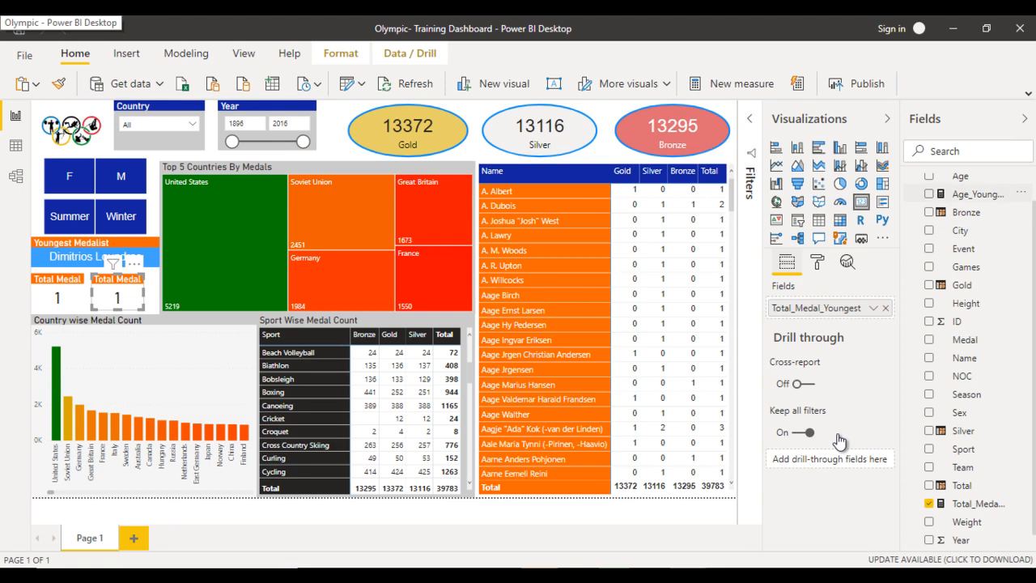
{"action": "mouse_move", "coordinate": [977, 194]}
{"action": "left_mouse_down"}
{"action": "mouse_move", "coordinate": [863, 234]}
{"action": "mouse_move", "coordinate": [802, 307]}
{"action": "left_mouse_up"}
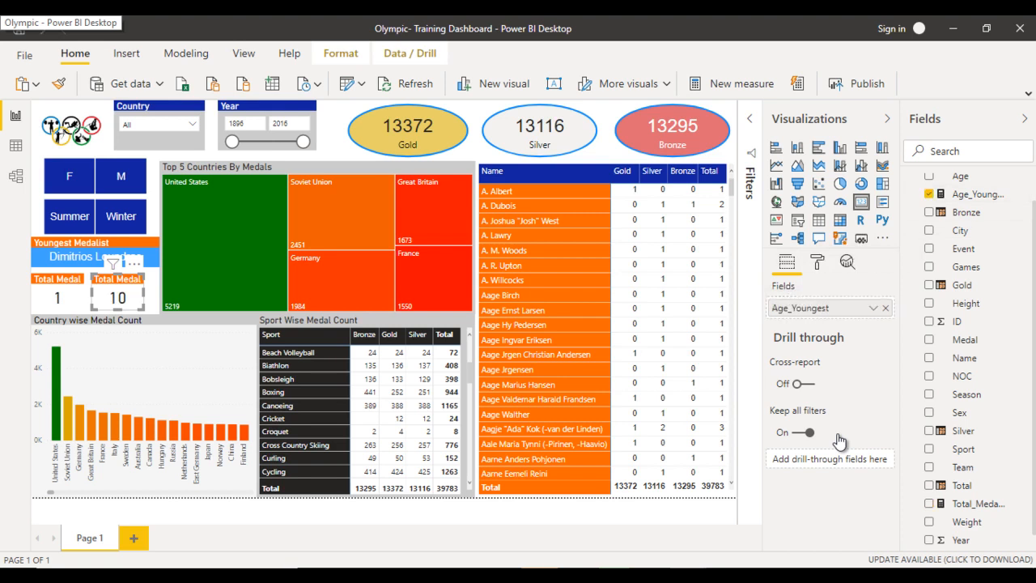